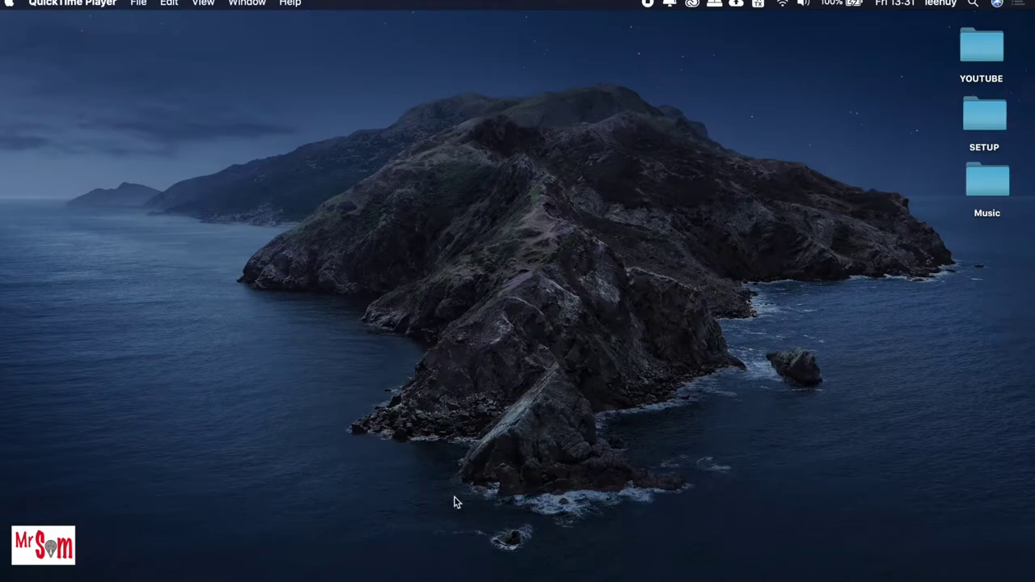
# Step: Drag DSCF4388.JPG from its Finder folder onto Photoshop to open it in Camera Raw
pyautogui.click(433, 506)
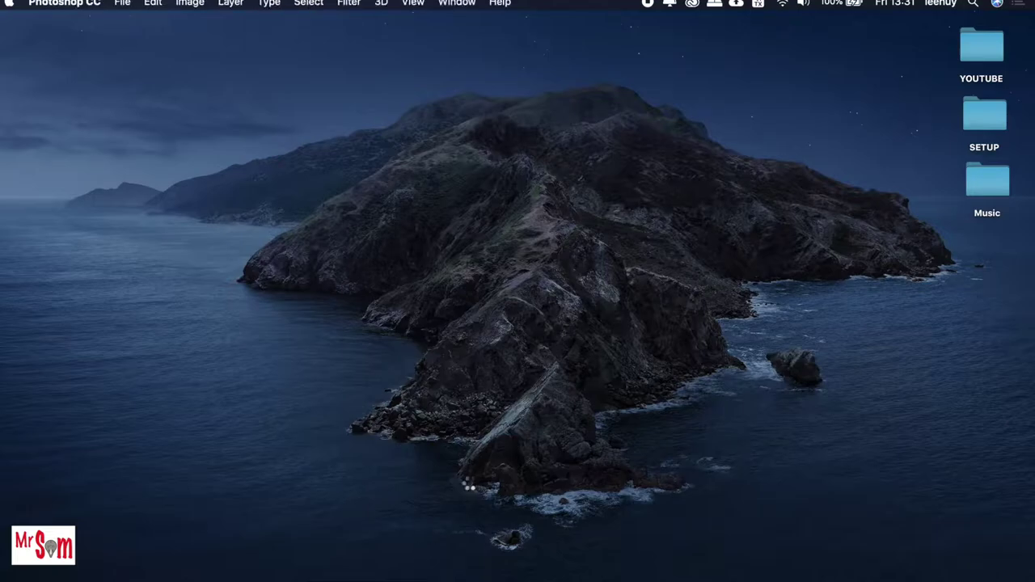
pyautogui.hotkey('ctrl', 'Right')
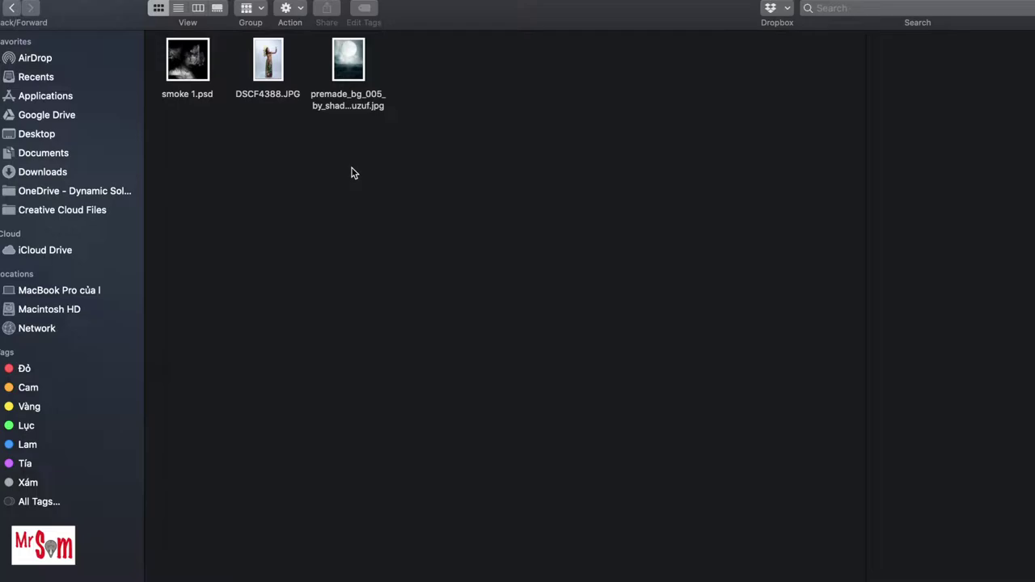
pyautogui.click(268, 61)
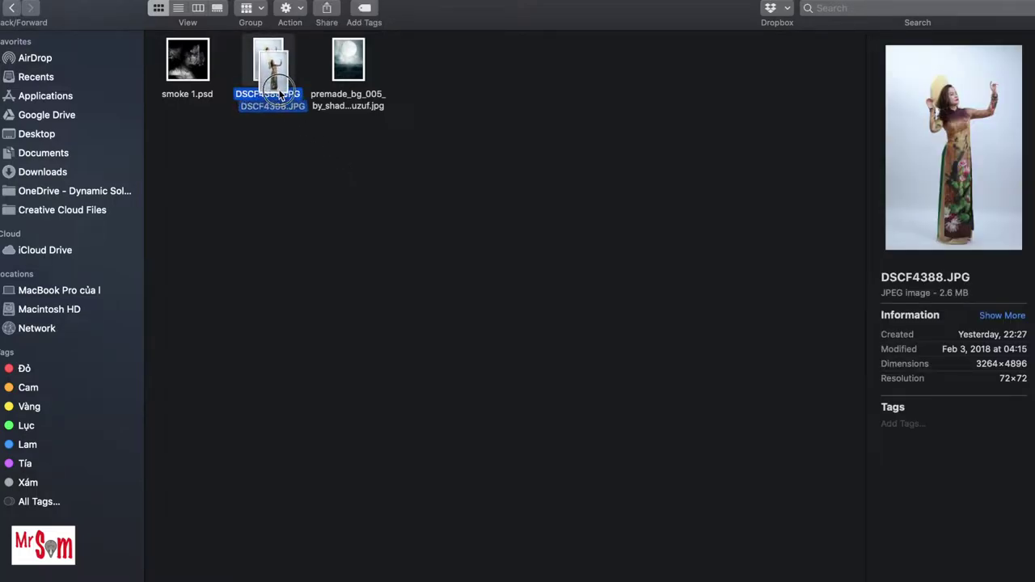
pyautogui.moveTo(268, 60)
pyautogui.mouseDown()
pyautogui.moveTo(321, 137)
pyautogui.moveTo(338, 251)
pyautogui.mouseUp()
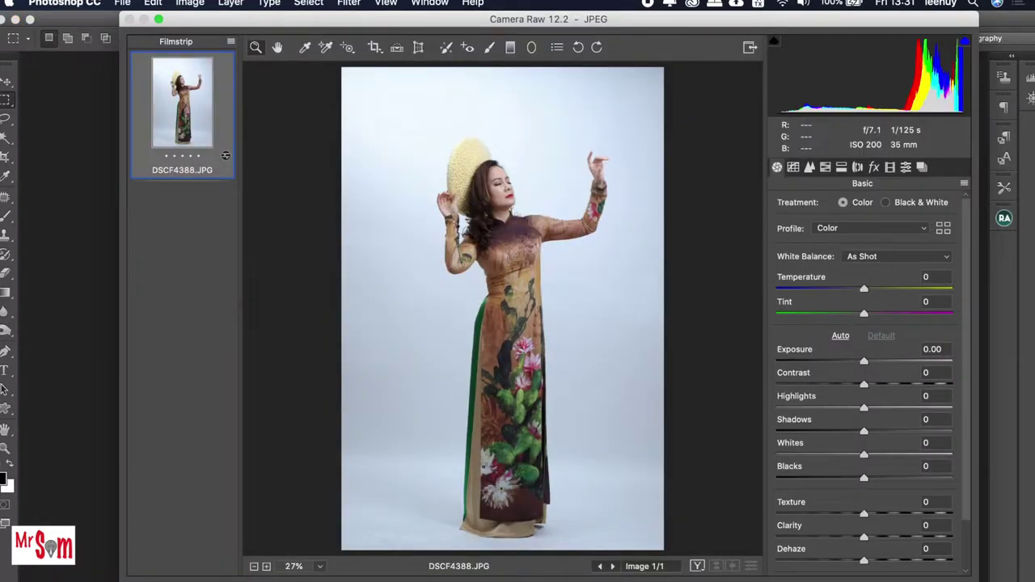
# Step: Open the photo, duplicate it as DSCF4388 copy, and close the original without saving
pyautogui.press('Return')
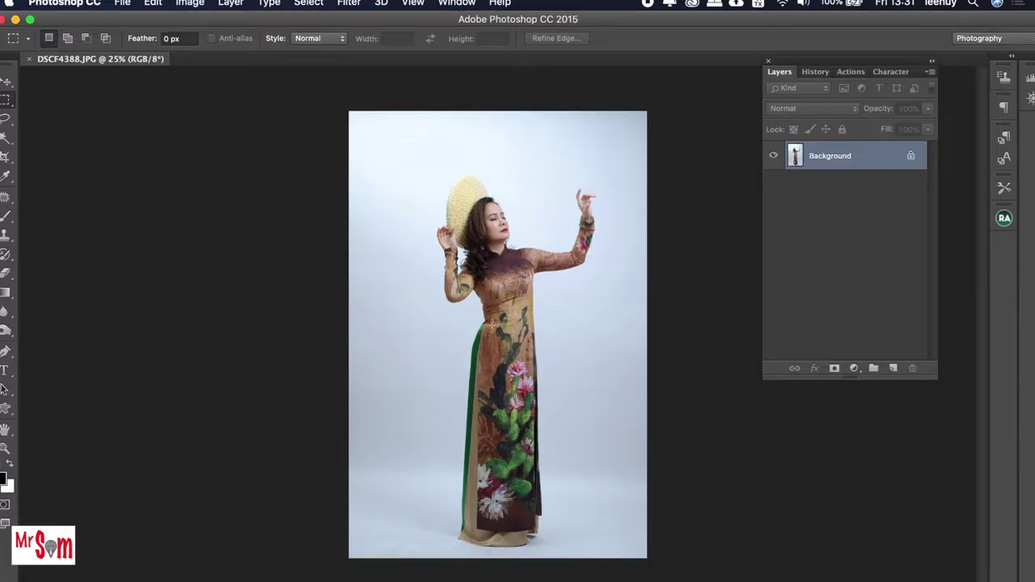
pyautogui.click(190, 3)
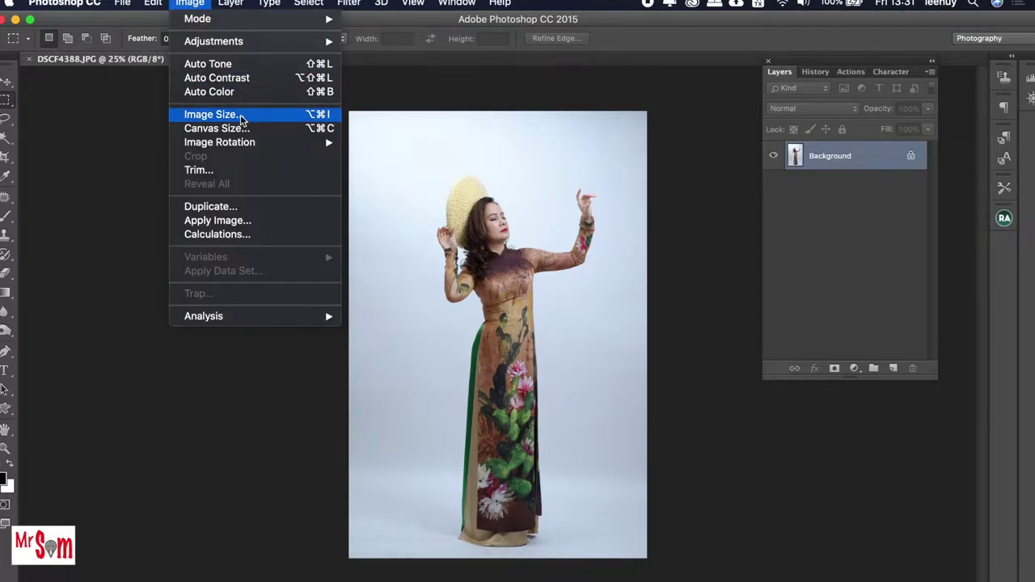
pyautogui.click(238, 208)
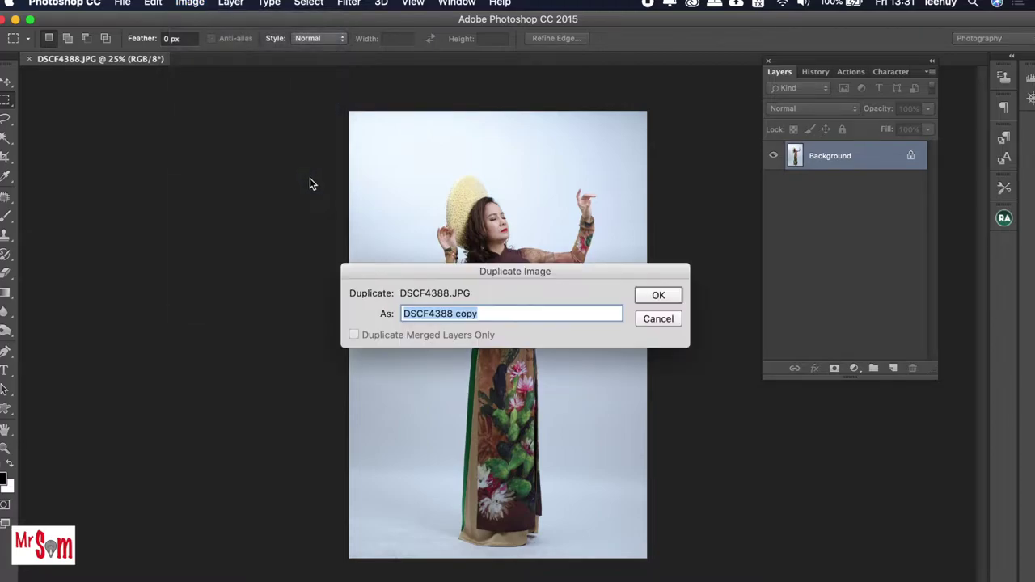
pyautogui.click(662, 295)
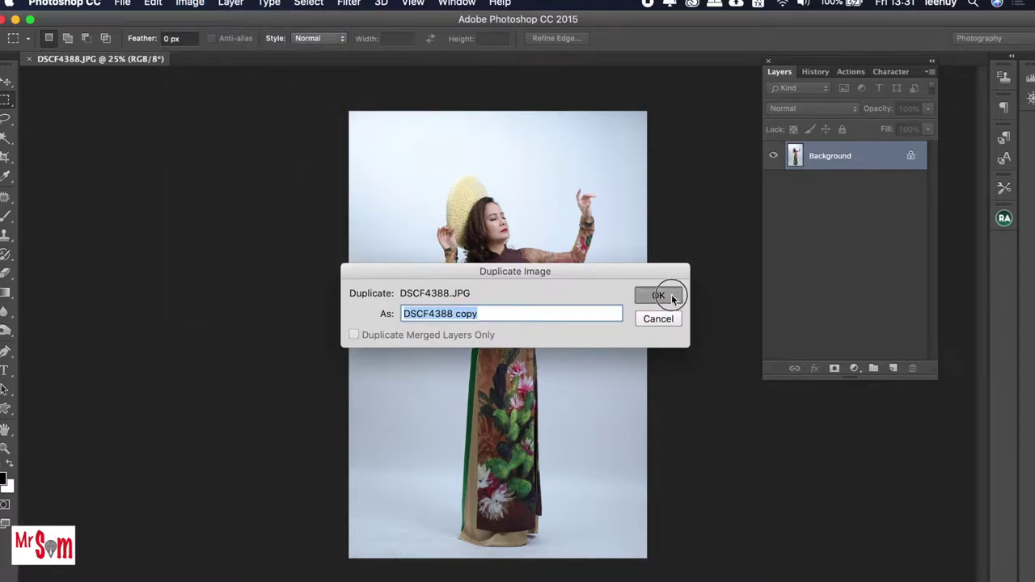
pyautogui.click(30, 59)
pyautogui.click(483, 226)
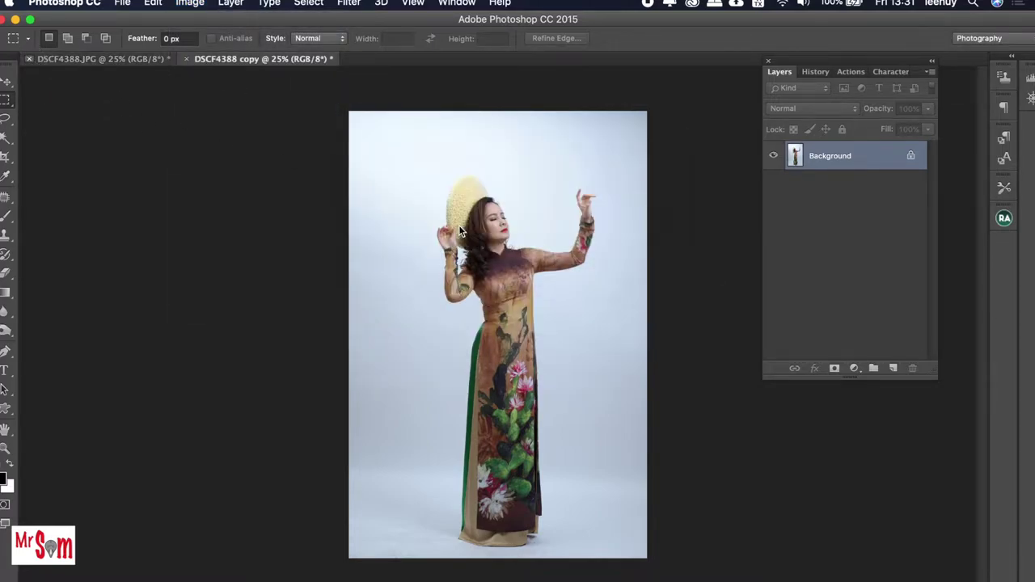
# Step: Fit the whole DSCF4388 copy image on screen
pyautogui.press('Tab')
pyautogui.rightClick(534, 236)
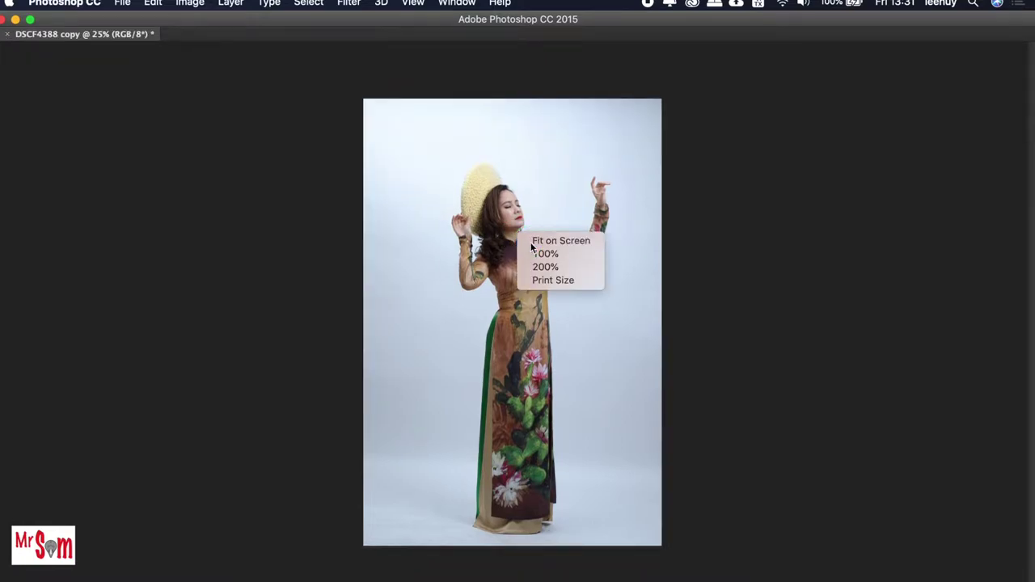
pyautogui.click(540, 239)
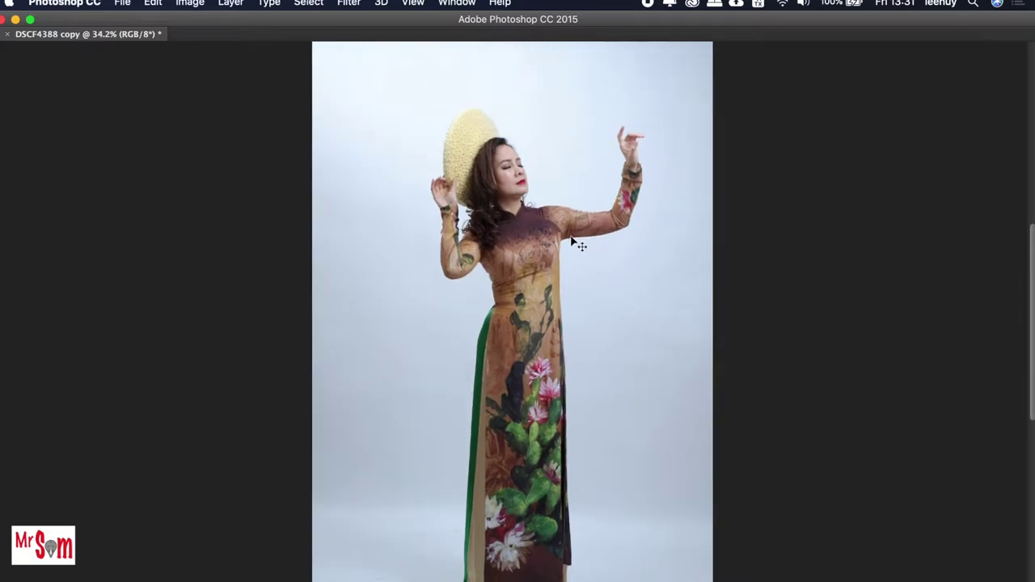
pyautogui.press('Tab')
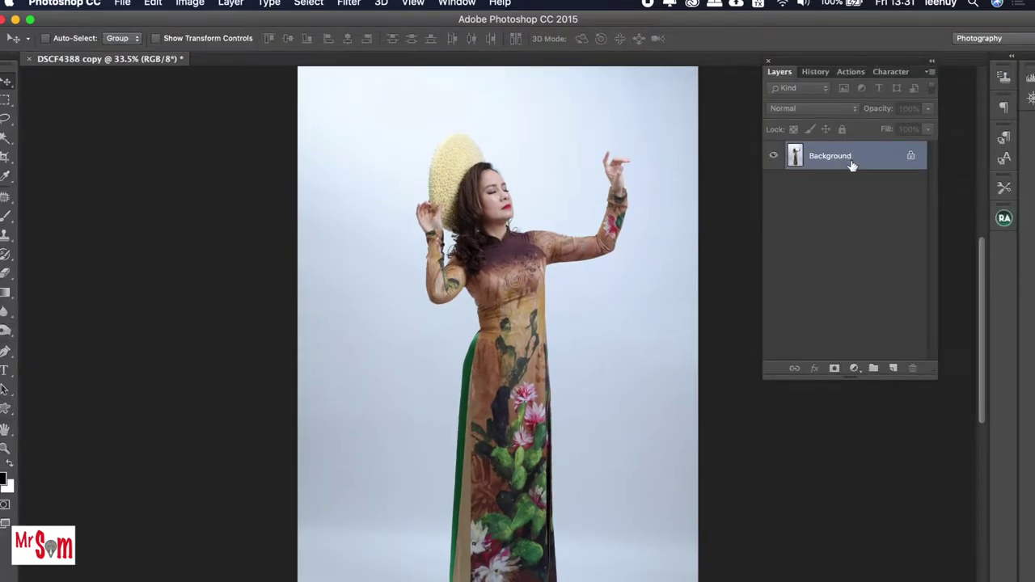
# Step: Convert the locked Background layer into an editable Layer 0
pyautogui.doubleClick(873, 157)
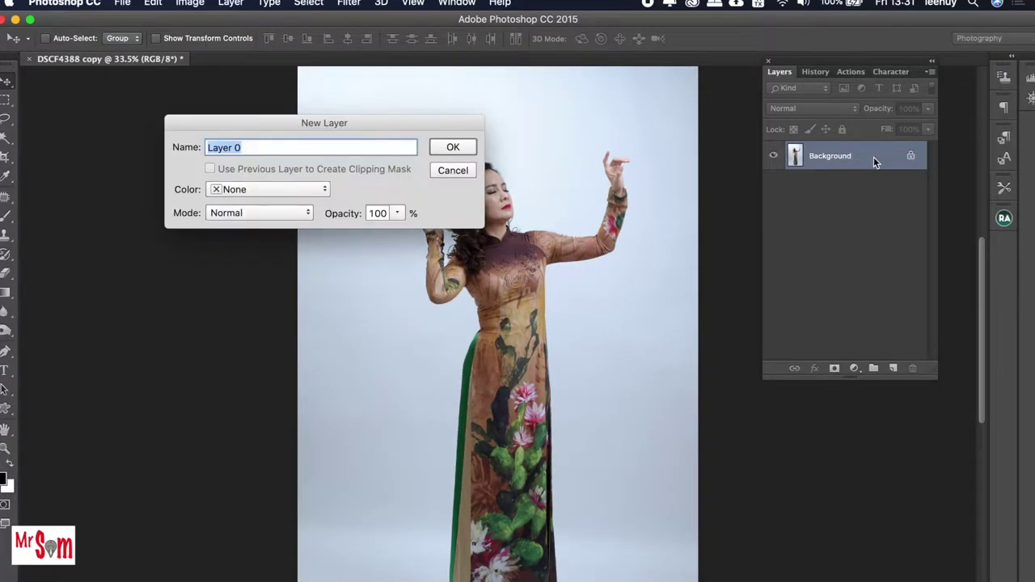
pyautogui.press('Return')
pyautogui.scroll(-10, 608, 258)
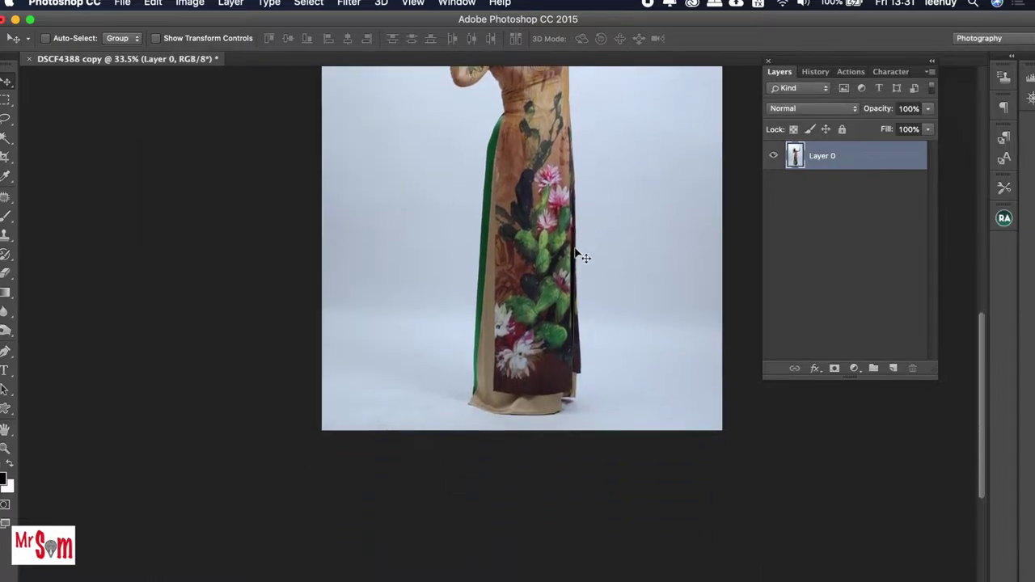
pyautogui.scroll(3, 578, 254)
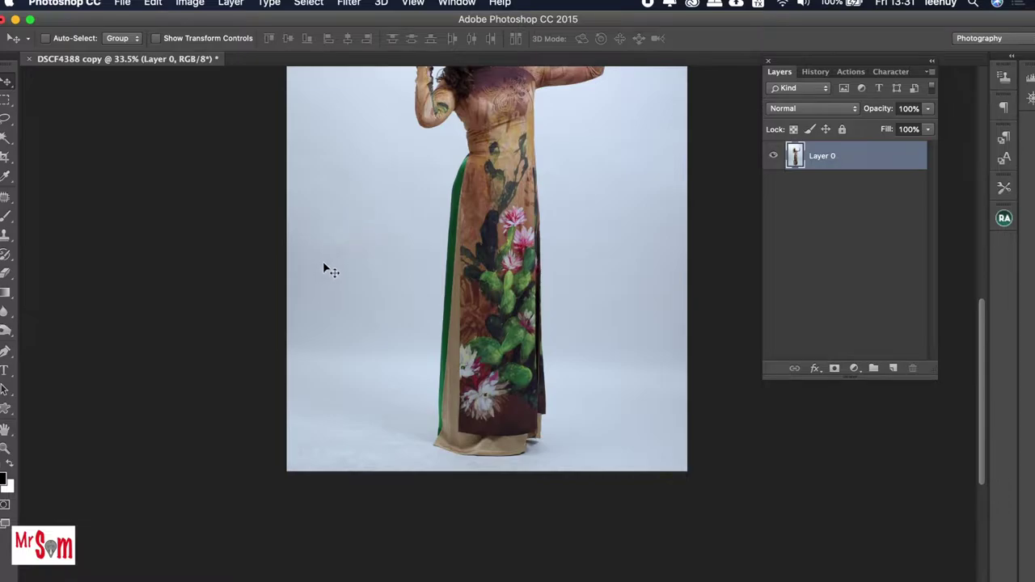
# Step: Select the standard Pen Tool from the pen tools flyout
pyautogui.press('p')
pyautogui.rightClick(6, 350)
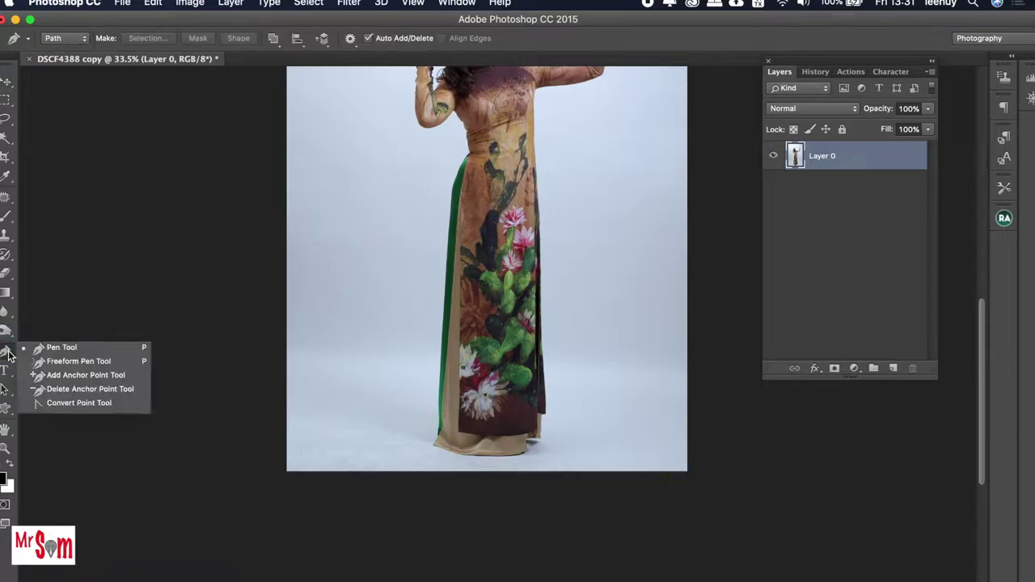
pyautogui.click(63, 349)
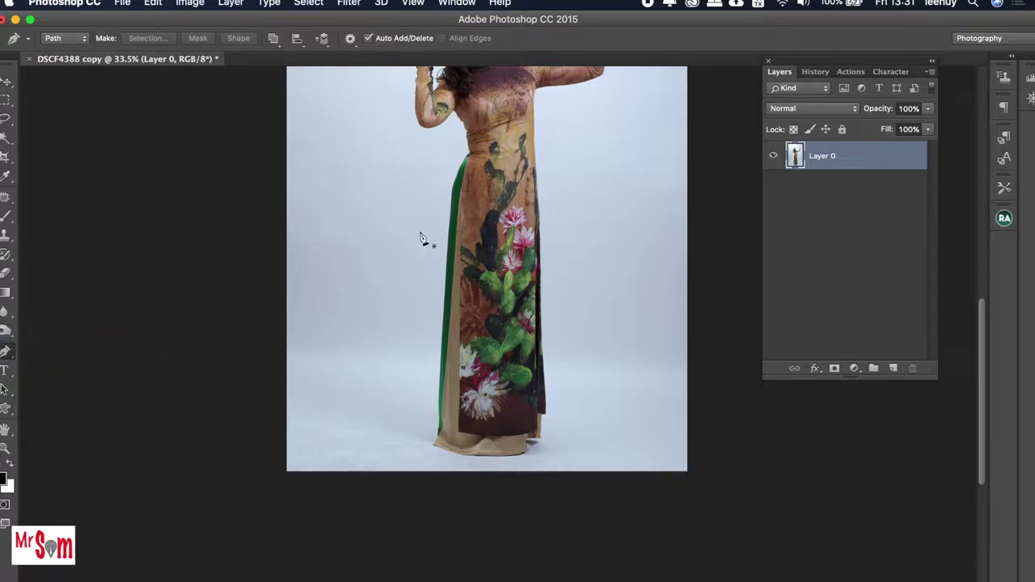
pyautogui.scroll(5, 600, 301)
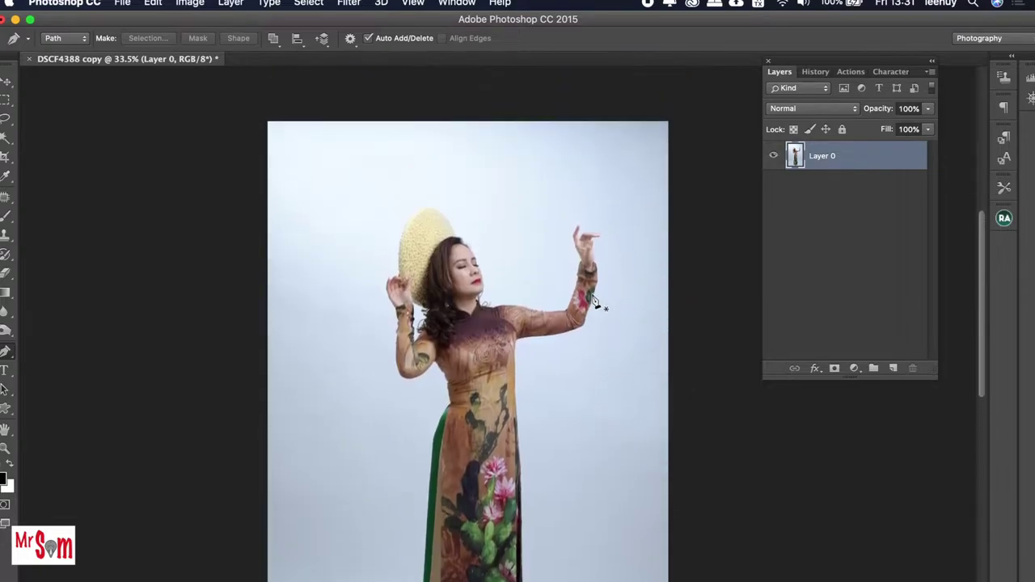
pyautogui.scroll(-1, 596, 302)
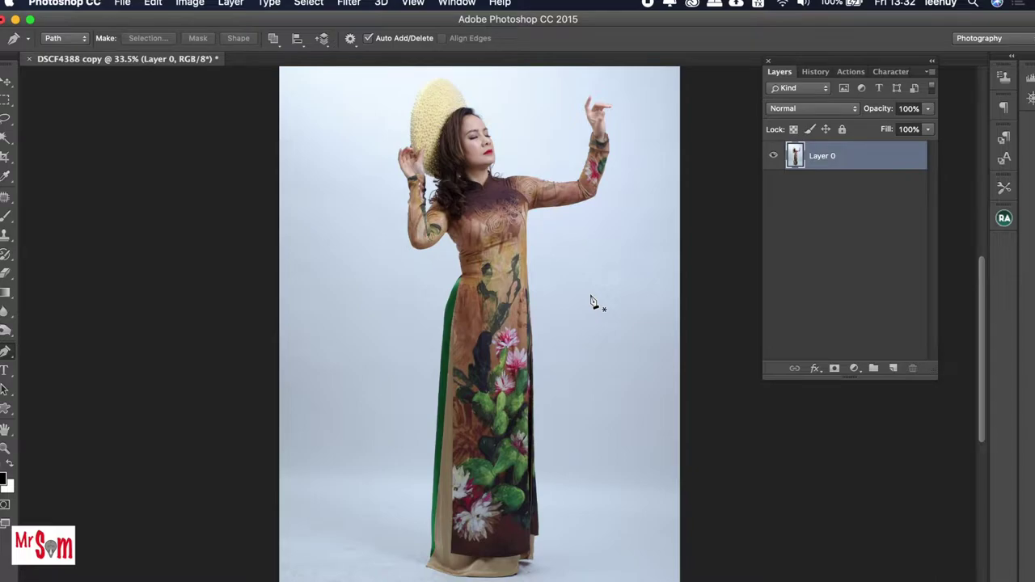
# Step: Zoom in on the skirt hem and place the first anchor on its lower edge
pyautogui.scroll(-1, 592, 301)
pyautogui.scroll(-2, 593, 302)
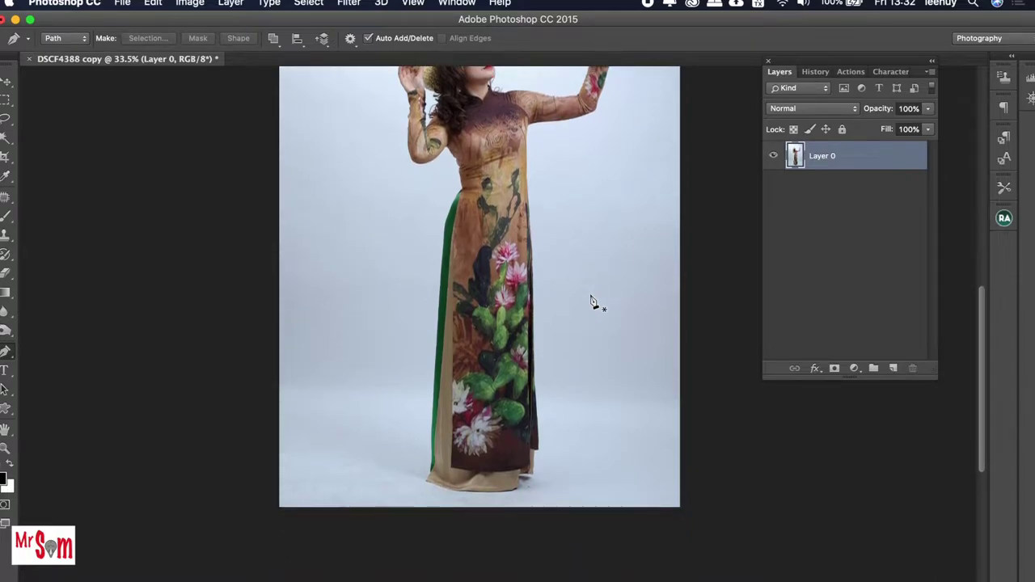
pyautogui.scroll(-2, 586, 305)
pyautogui.scroll(1, 566, 355)
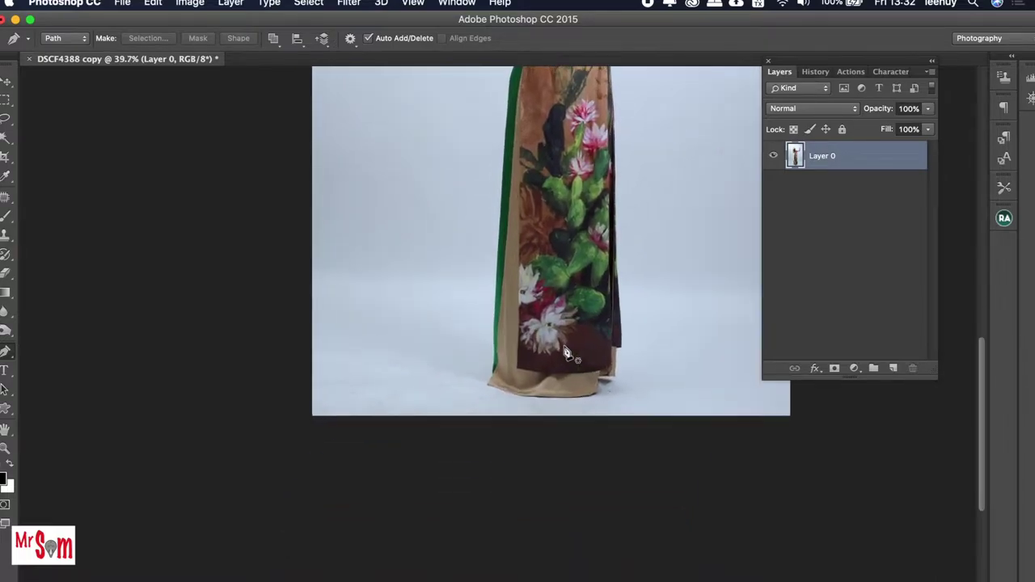
pyautogui.scroll(1, 565, 353)
pyautogui.scroll(1, 566, 356)
pyautogui.scroll(1, 618, 362)
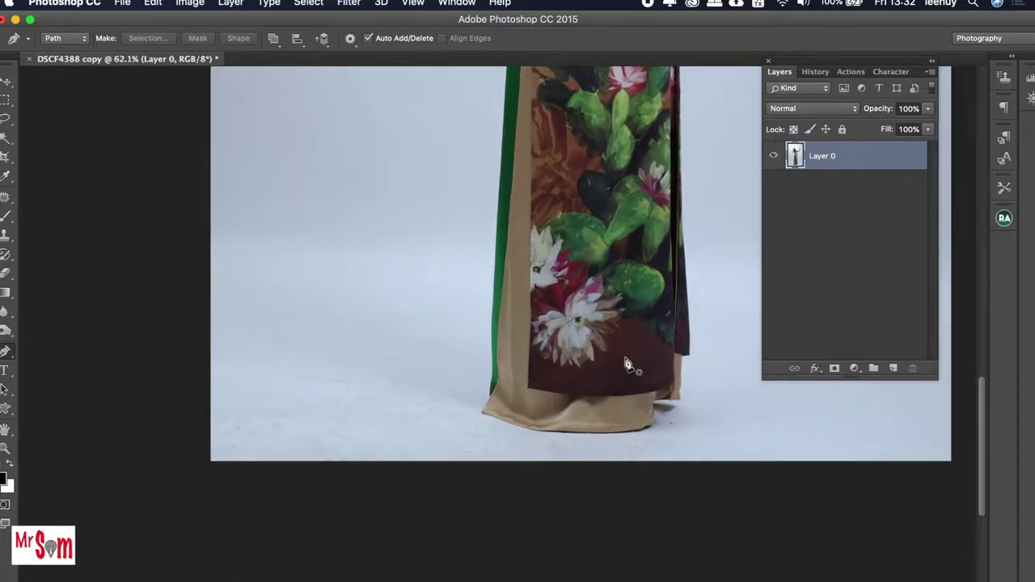
pyautogui.scroll(1, 625, 364)
pyautogui.scroll(1, 628, 356)
pyautogui.scroll(1, 547, 353)
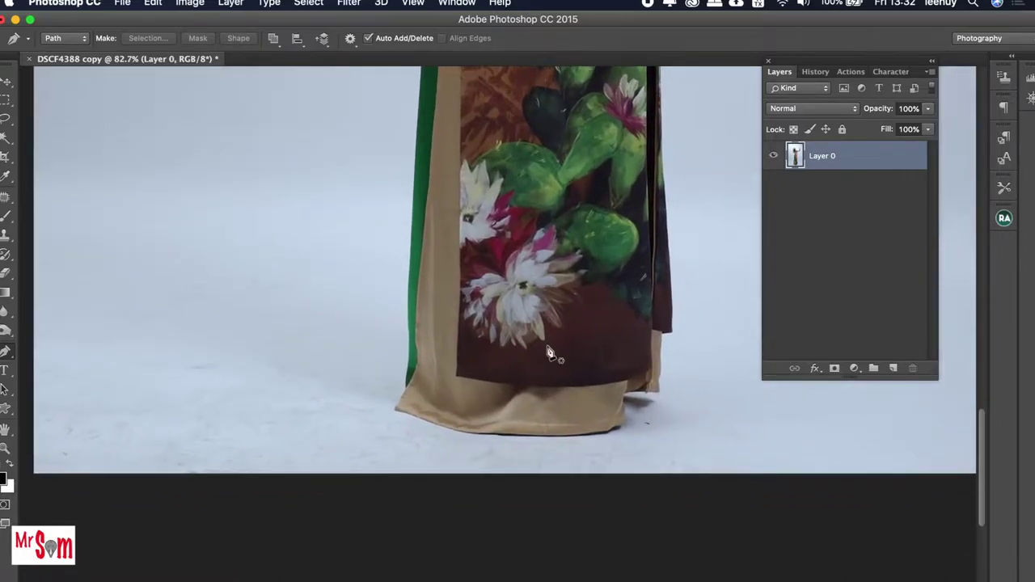
pyautogui.scroll(2, 587, 363)
pyautogui.scroll(1, 599, 368)
pyautogui.scroll(2, 619, 378)
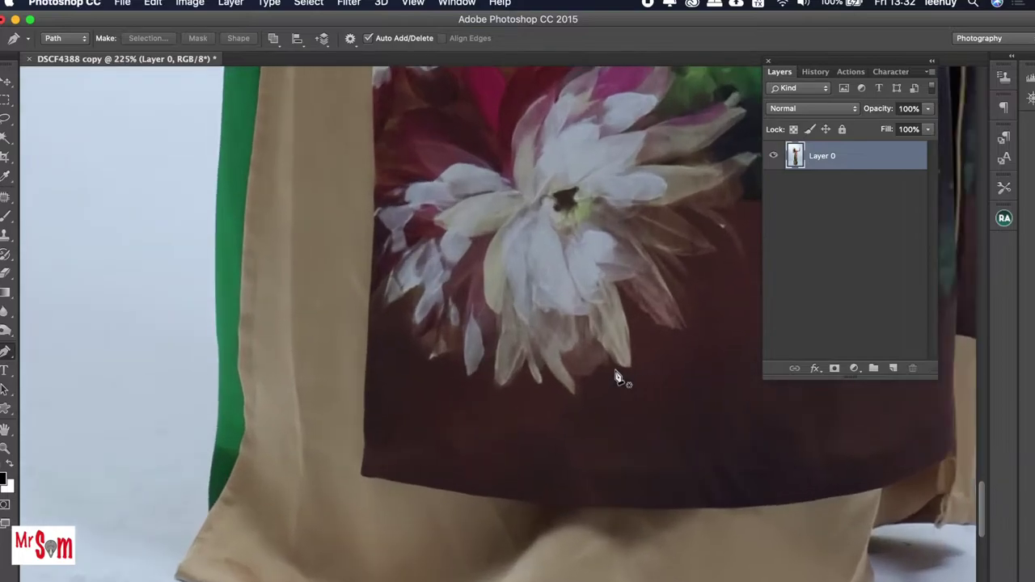
pyautogui.scroll(-5, 614, 377)
pyautogui.scroll(-4, 594, 386)
pyautogui.press('Tab')
pyautogui.scroll(1, 451, 449)
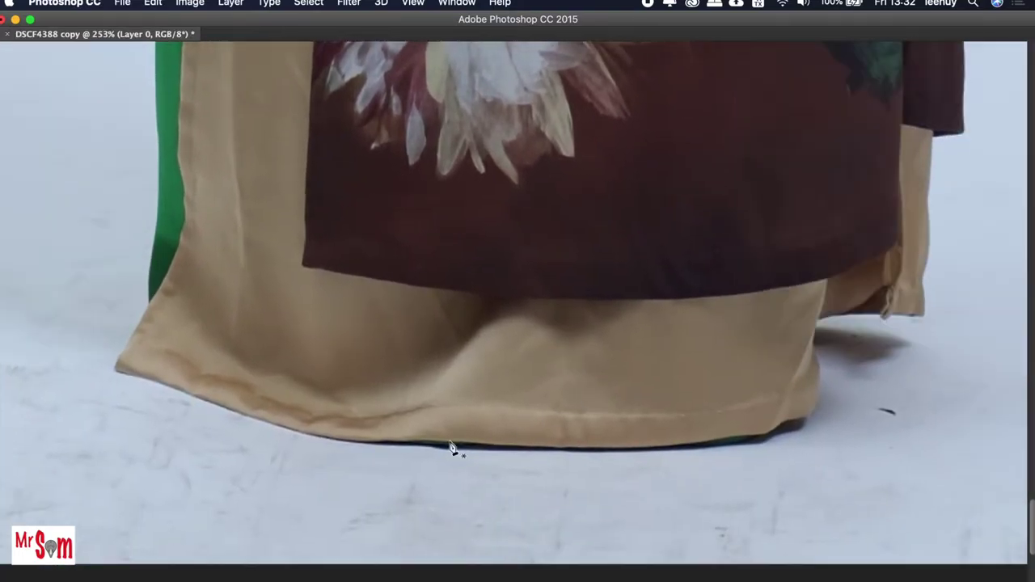
pyautogui.scroll(-1, 476, 453)
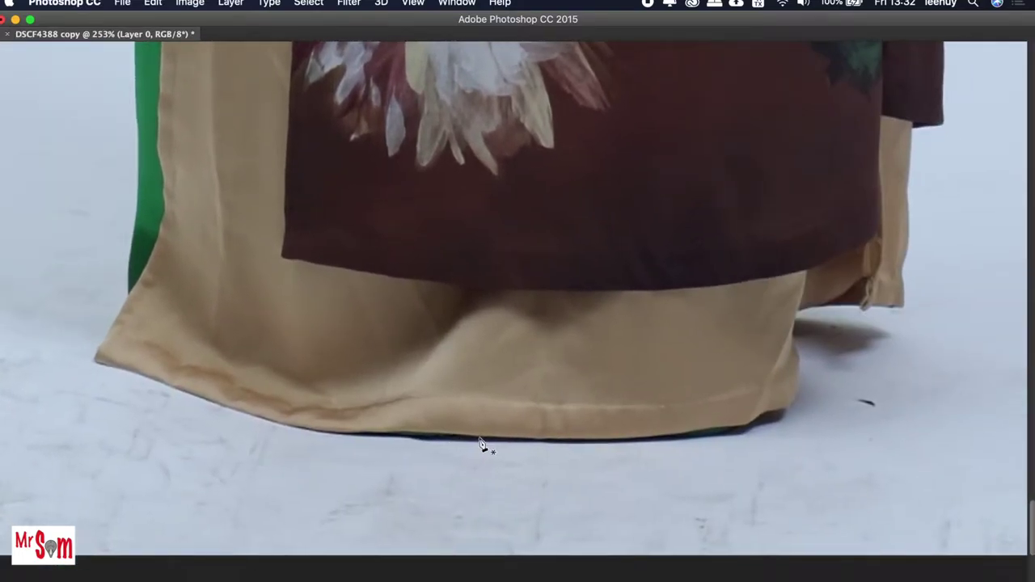
pyautogui.click(480, 438)
pyautogui.hscroll(3, 527, 450)
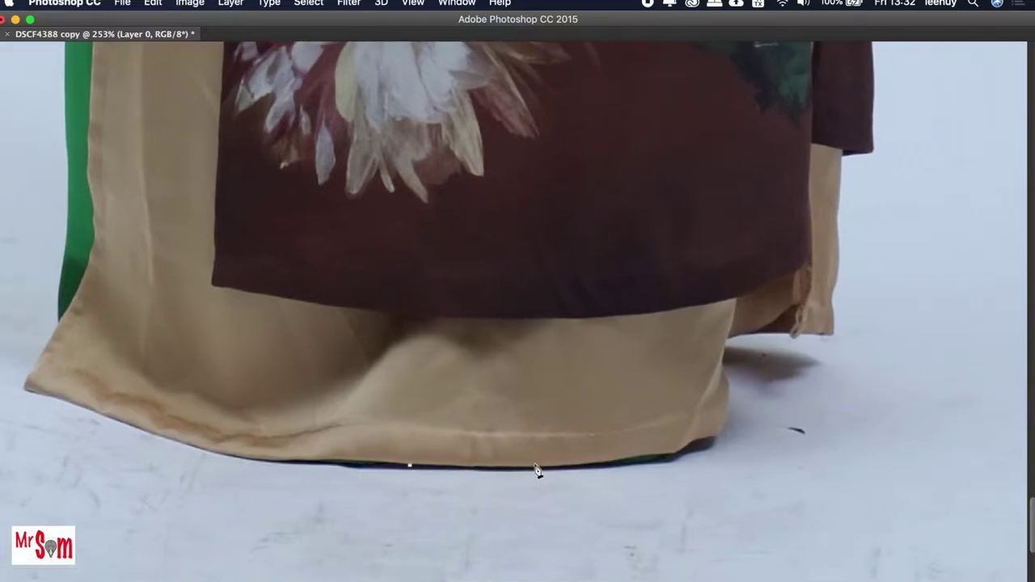
# Step: Trace the path along the hem curve to its right corner
pyautogui.moveTo(558, 467); pyautogui.dragTo(615, 460)
pyautogui.click(664, 455)
pyautogui.click(687, 447)
pyautogui.click(704, 440)
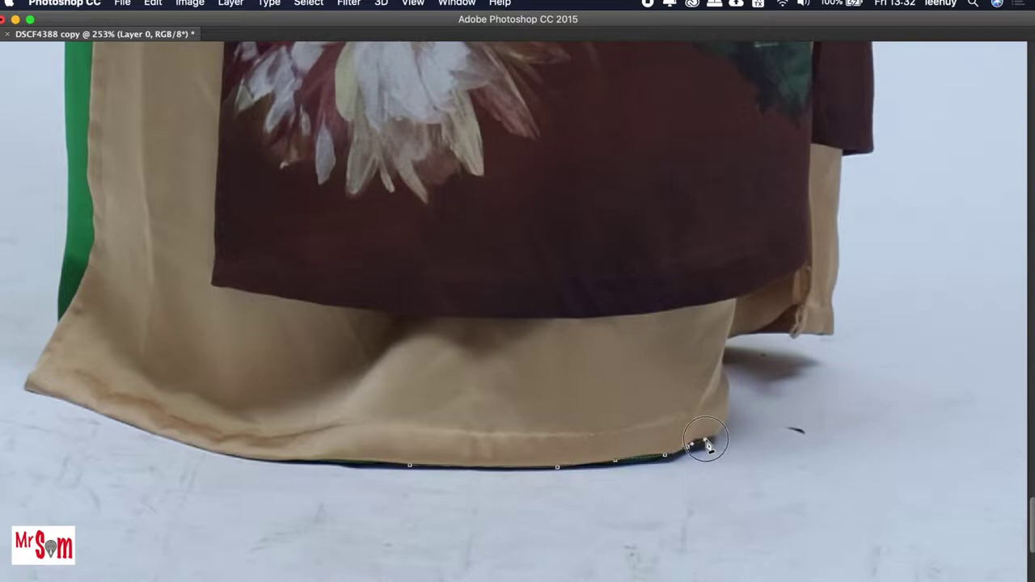
pyautogui.hscroll(2, 722, 440)
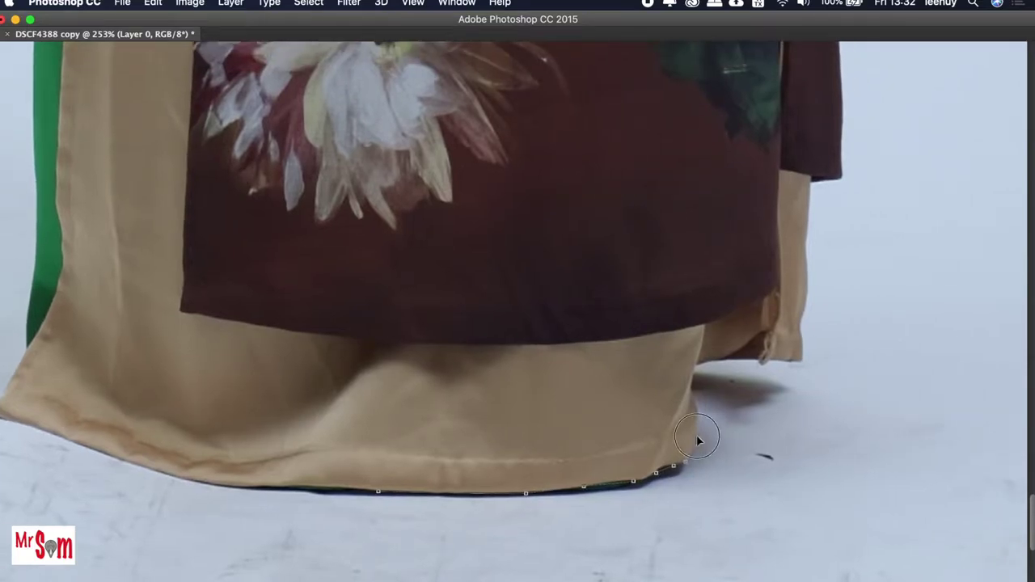
pyautogui.click(697, 438)
# Step: Continue the path up the dress's right side edge toward the armpit
pyautogui.scroll(2, 699, 398)
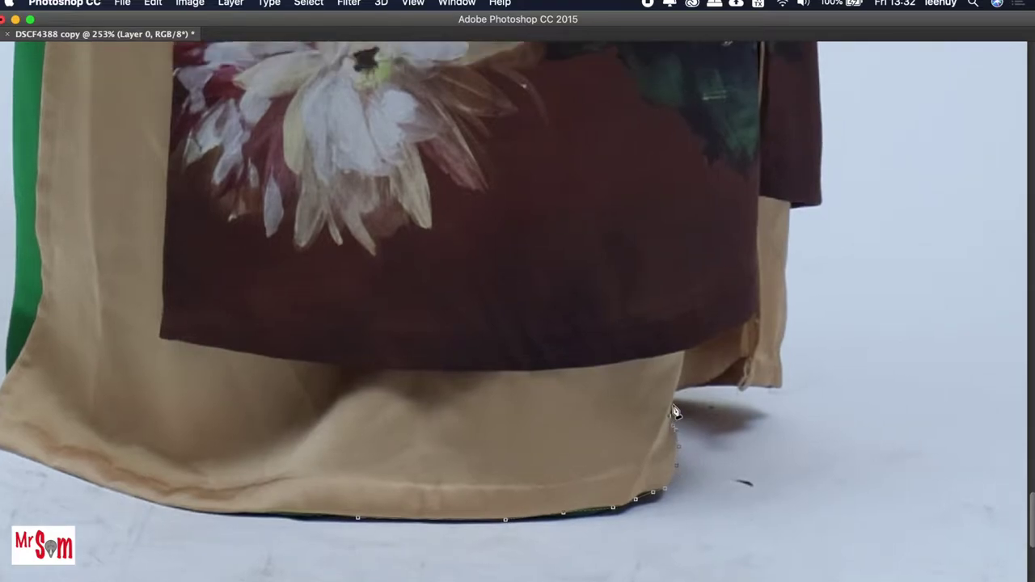
pyautogui.scroll(3, 676, 413)
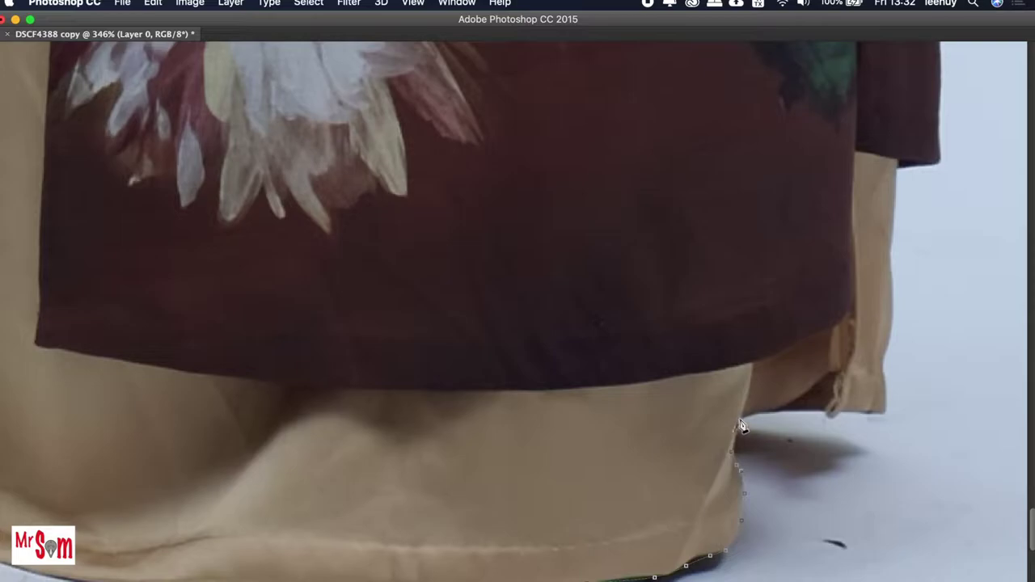
pyautogui.hscroll(3, 768, 417)
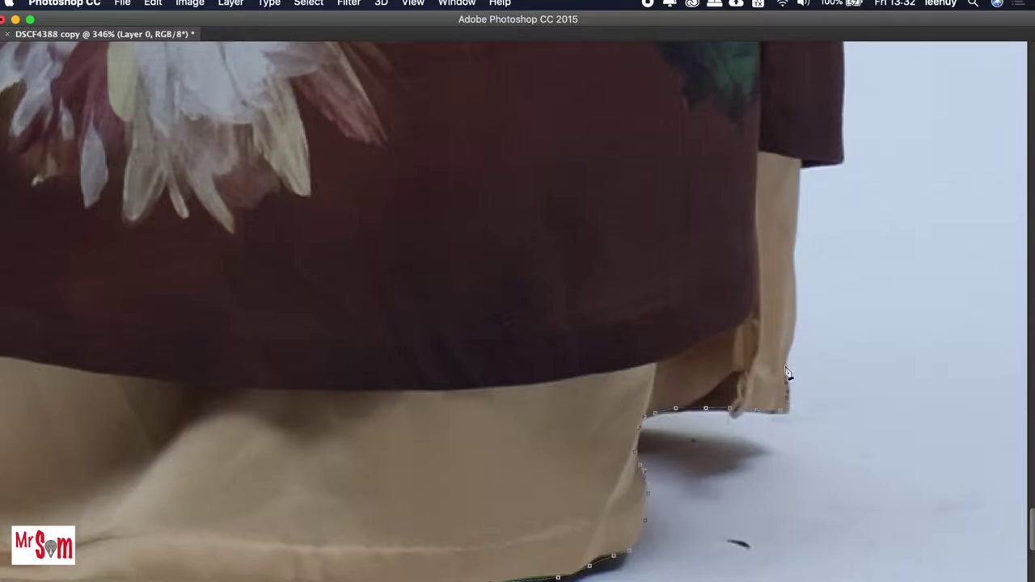
pyautogui.scroll(2, 783, 343)
pyautogui.hscroll(2, 782, 343)
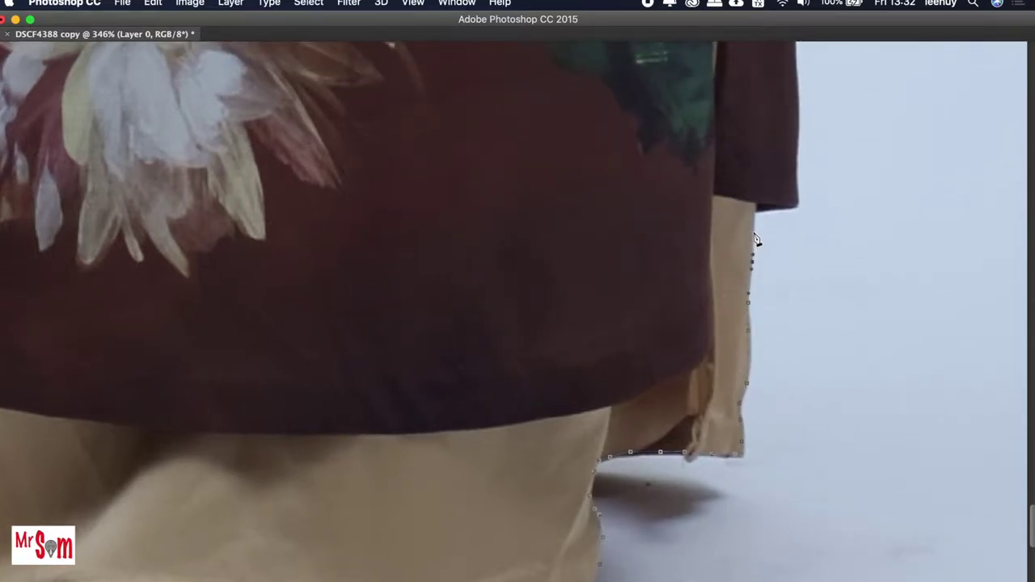
pyautogui.scroll(2, 752, 231)
pyautogui.hscroll(2, 751, 230)
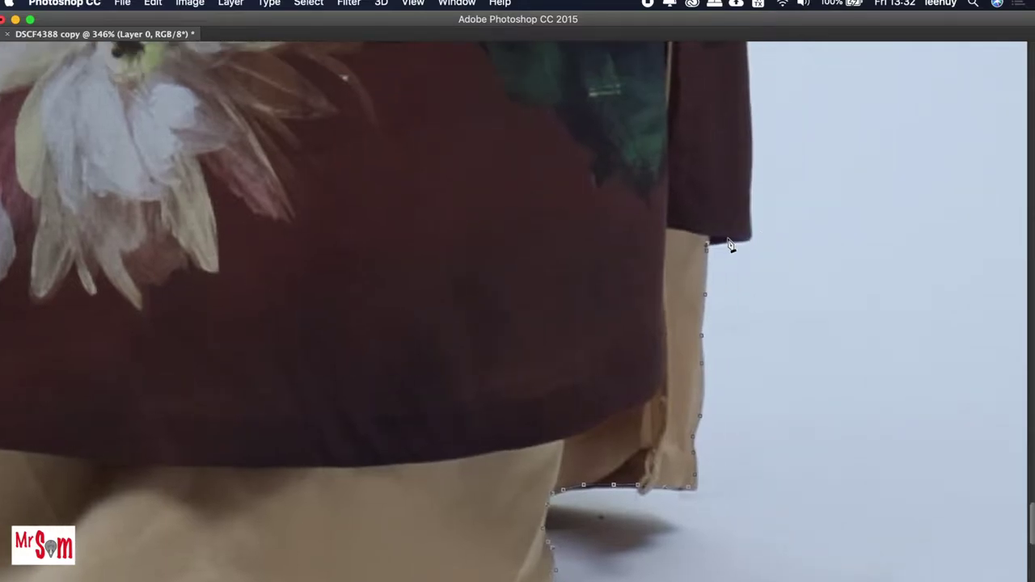
pyautogui.scroll(2, 742, 244)
pyautogui.hscroll(1, 741, 244)
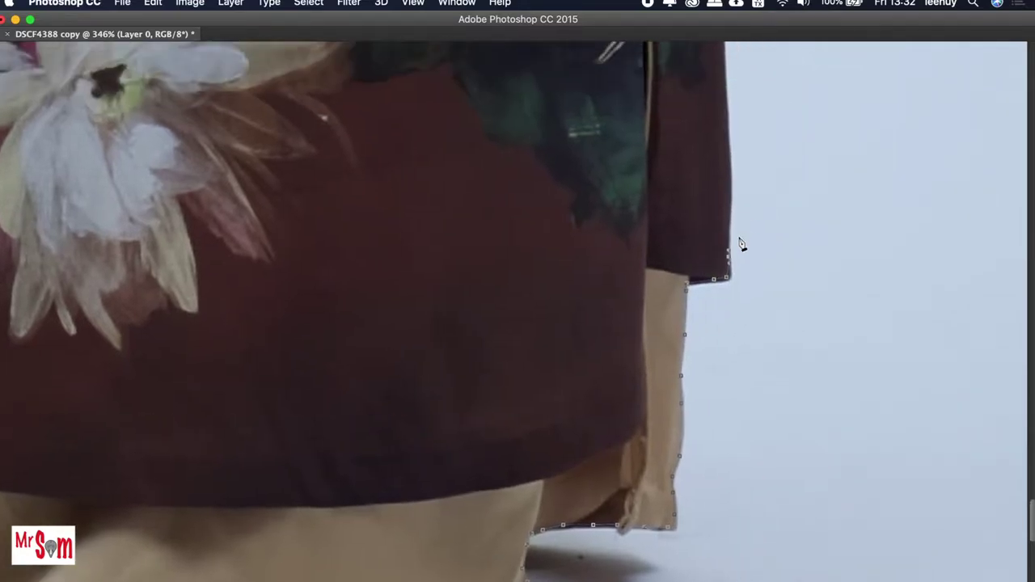
pyautogui.scroll(1, 742, 244)
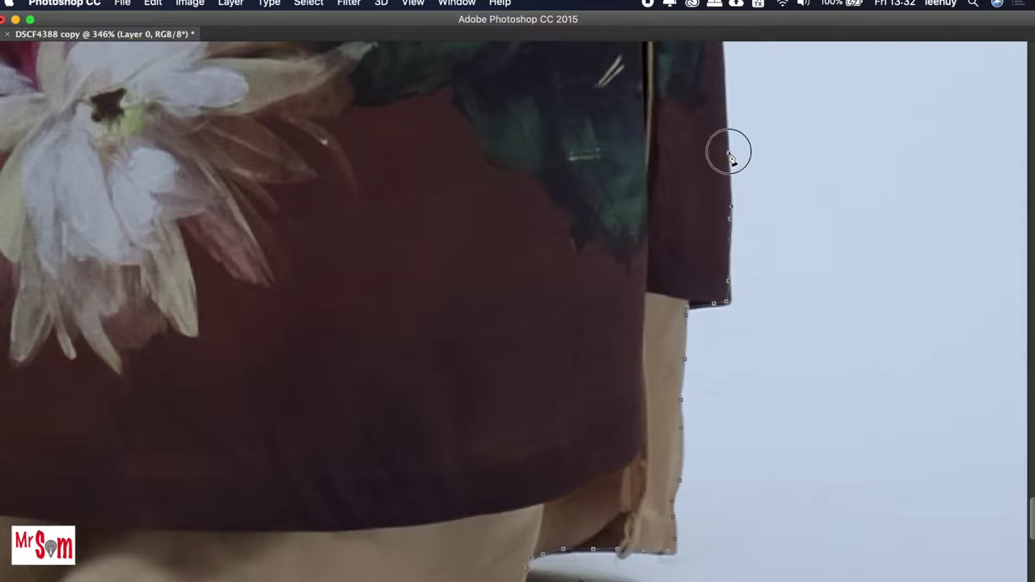
pyautogui.scroll(3, 729, 153)
pyautogui.scroll(6, 725, 173)
pyautogui.hscroll(1, 725, 173)
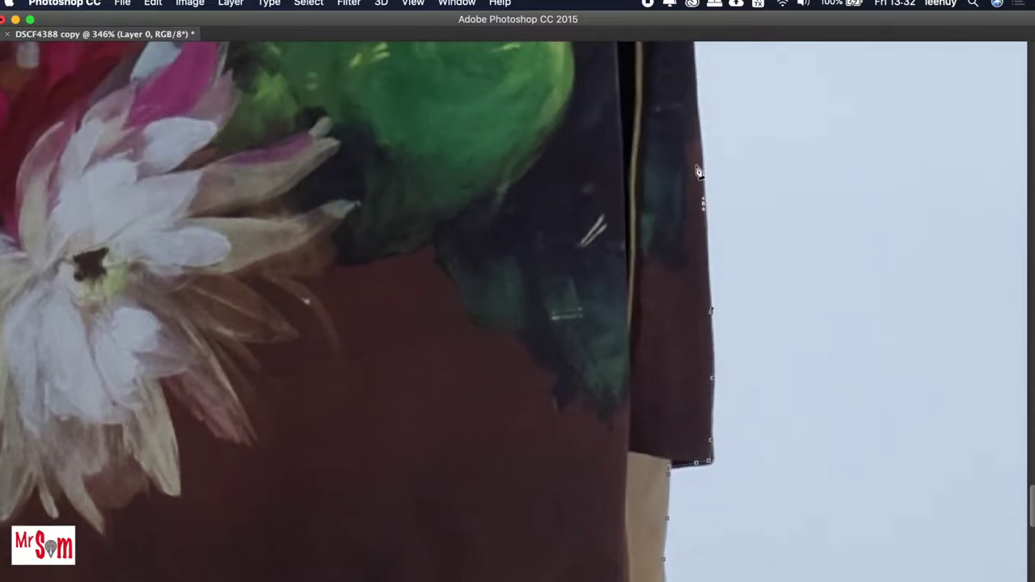
pyautogui.scroll(6, 703, 219)
pyautogui.scroll(1, 703, 222)
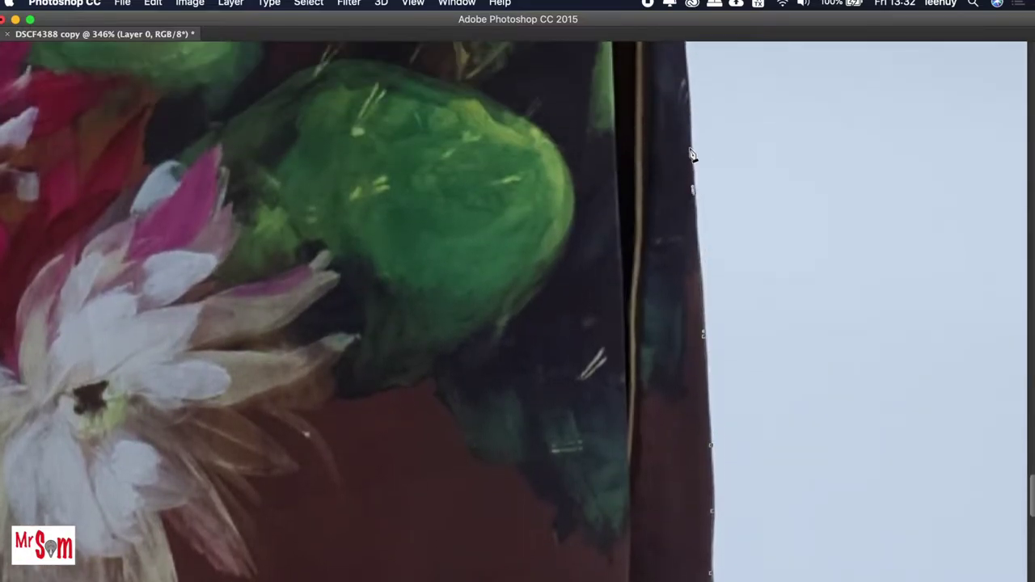
pyautogui.scroll(2, 691, 174)
pyautogui.scroll(5, 689, 167)
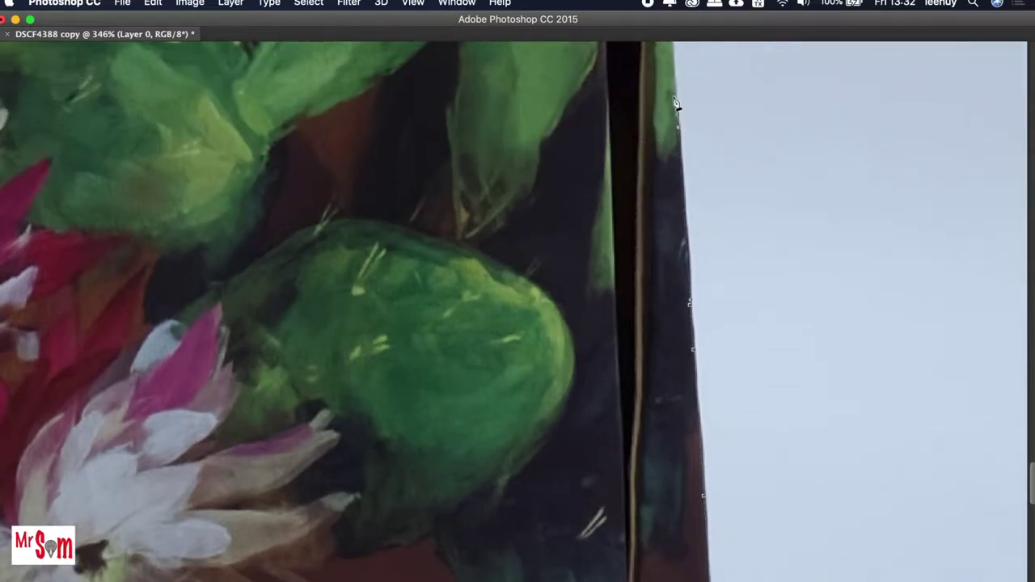
pyautogui.scroll(3, 690, 123)
pyautogui.scroll(3, 686, 125)
pyautogui.scroll(3, 671, 153)
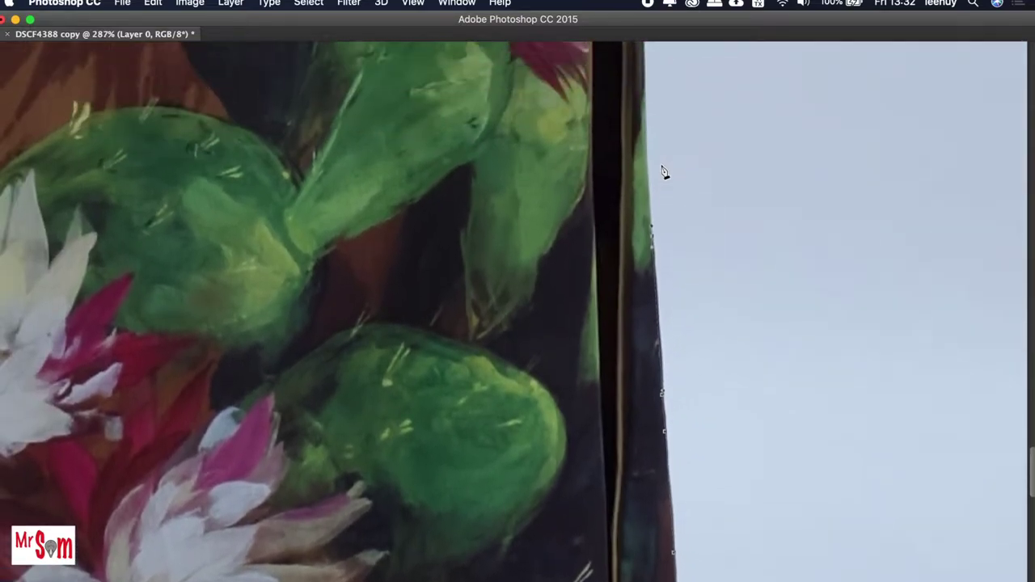
pyautogui.scroll(3, 656, 169)
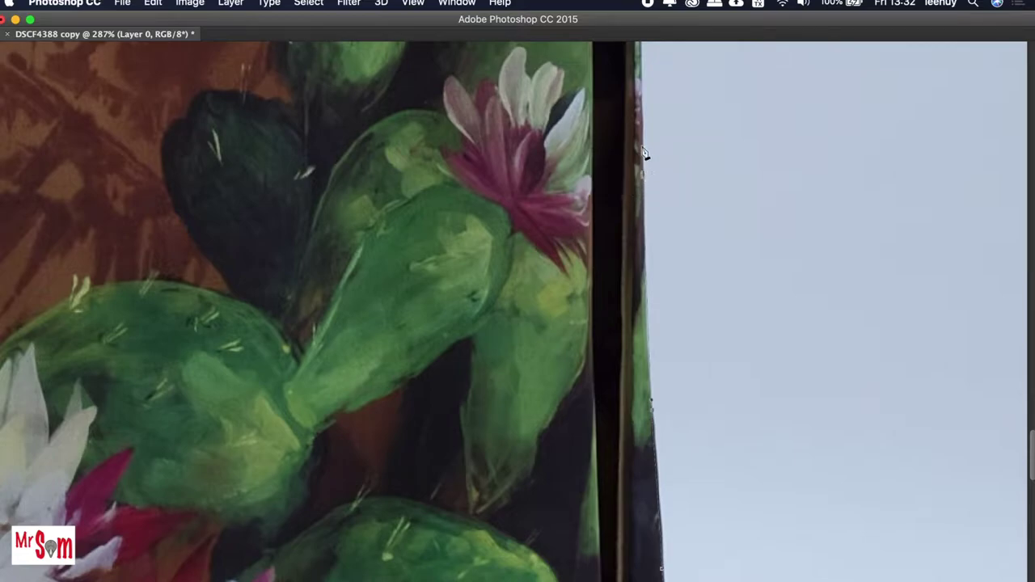
pyautogui.scroll(3, 647, 138)
pyautogui.scroll(3, 647, 190)
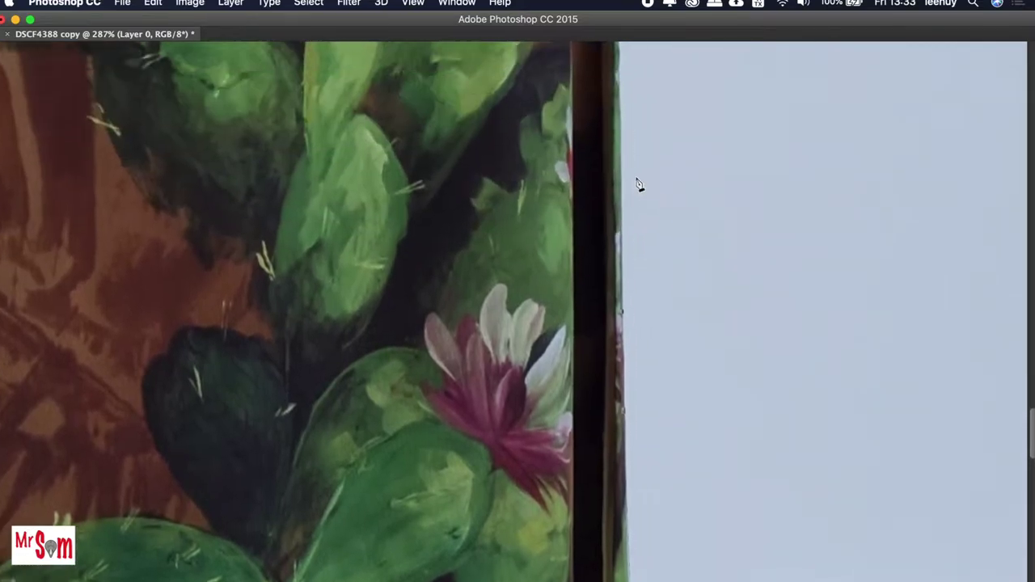
pyautogui.scroll(2, 623, 184)
pyautogui.scroll(2, 611, 166)
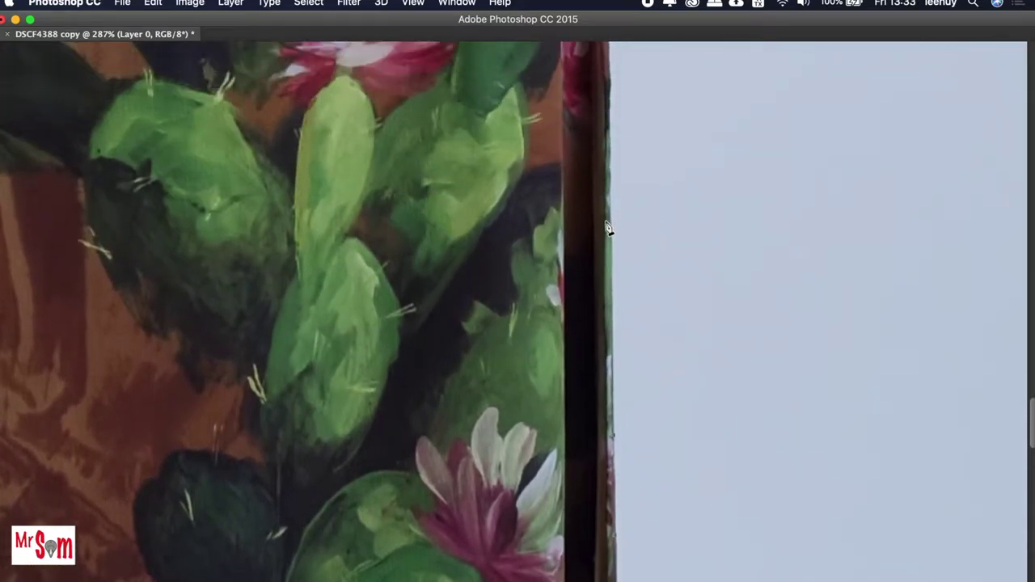
pyautogui.scroll(3, 610, 186)
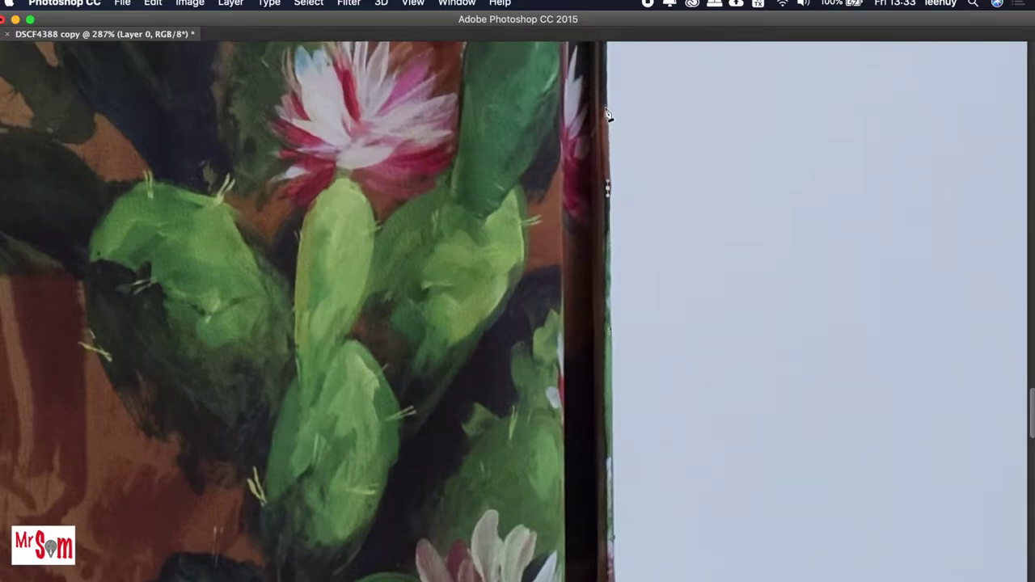
pyautogui.scroll(3, 618, 162)
pyautogui.scroll(3, 615, 211)
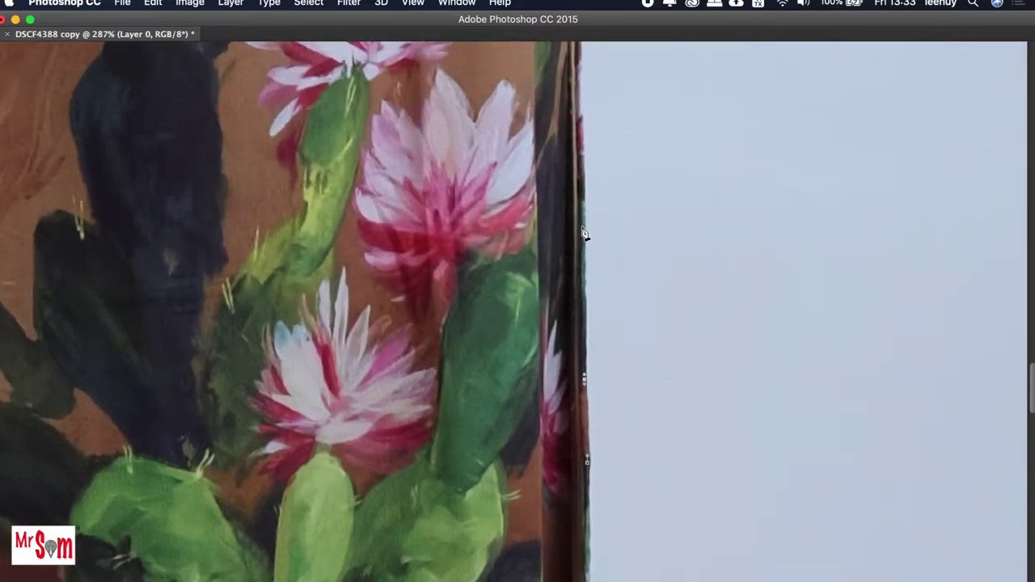
pyautogui.click(582, 216)
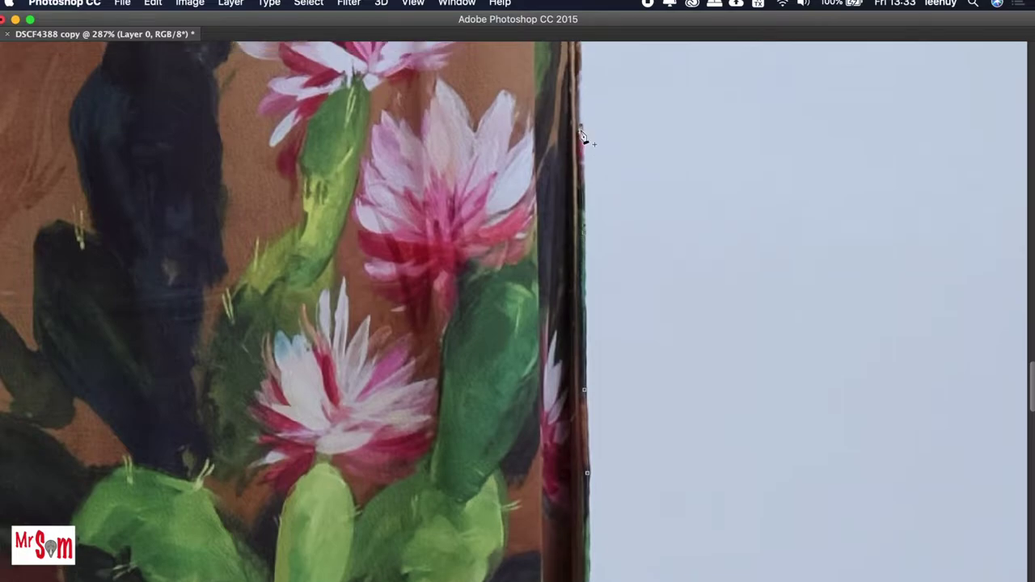
pyautogui.scroll(4, 582, 134)
pyautogui.scroll(2, 595, 219)
pyautogui.scroll(2, 582, 194)
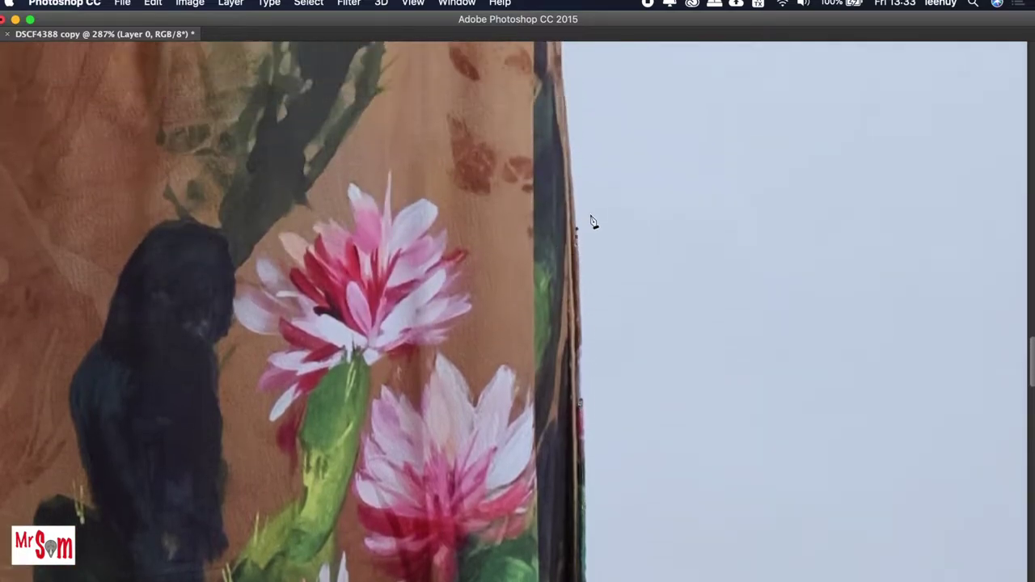
pyautogui.scroll(3, 591, 219)
pyautogui.click(566, 226)
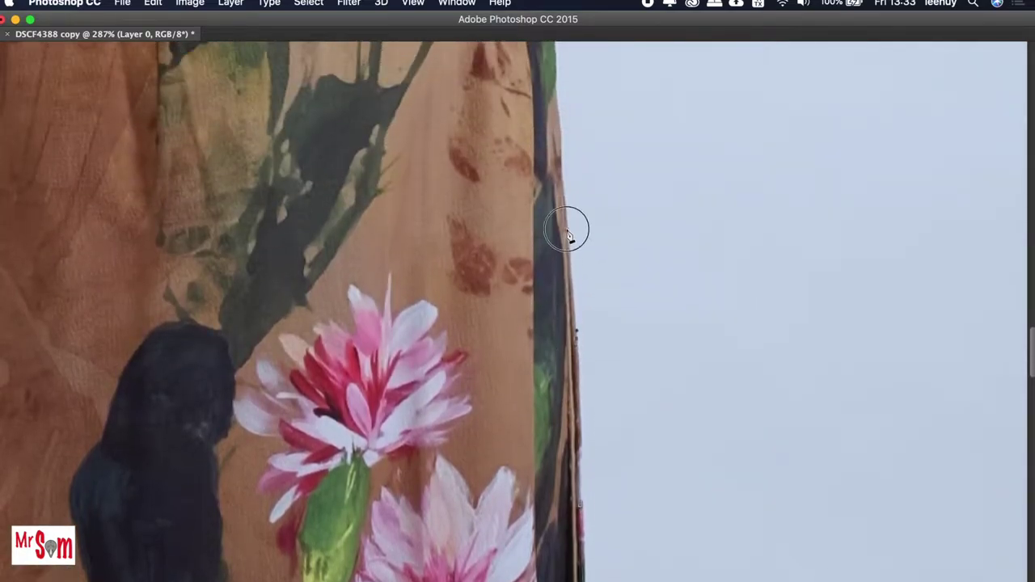
pyautogui.click(563, 141)
pyautogui.scroll(1, 563, 154)
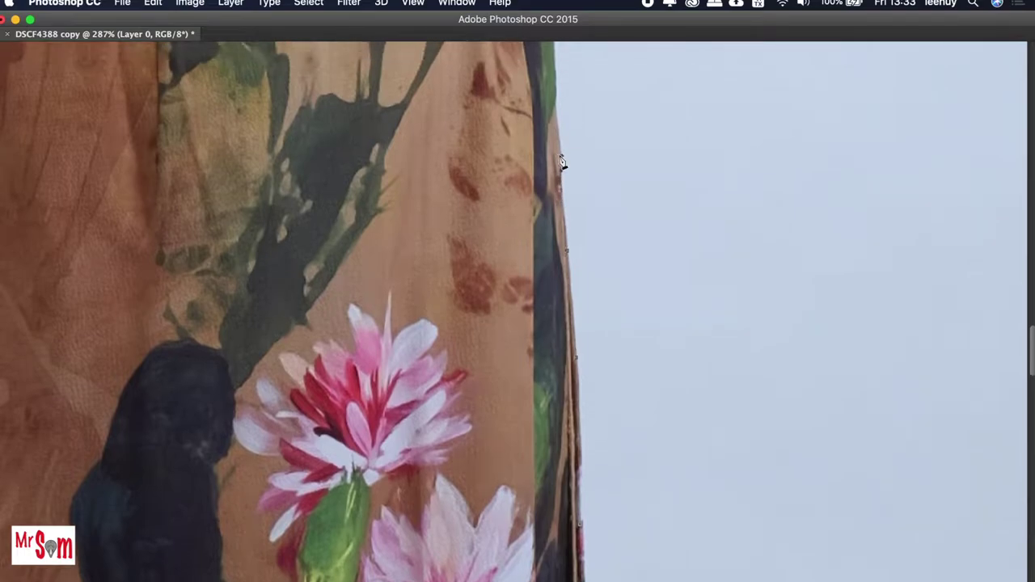
pyautogui.scroll(3, 561, 191)
pyautogui.click(556, 237)
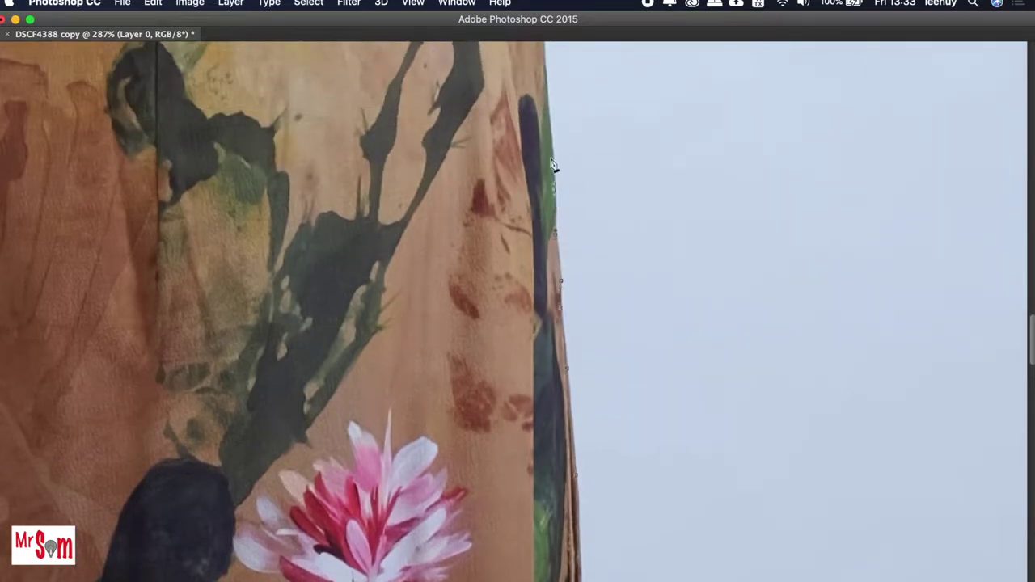
pyautogui.click(545, 97)
pyautogui.scroll(5, 548, 137)
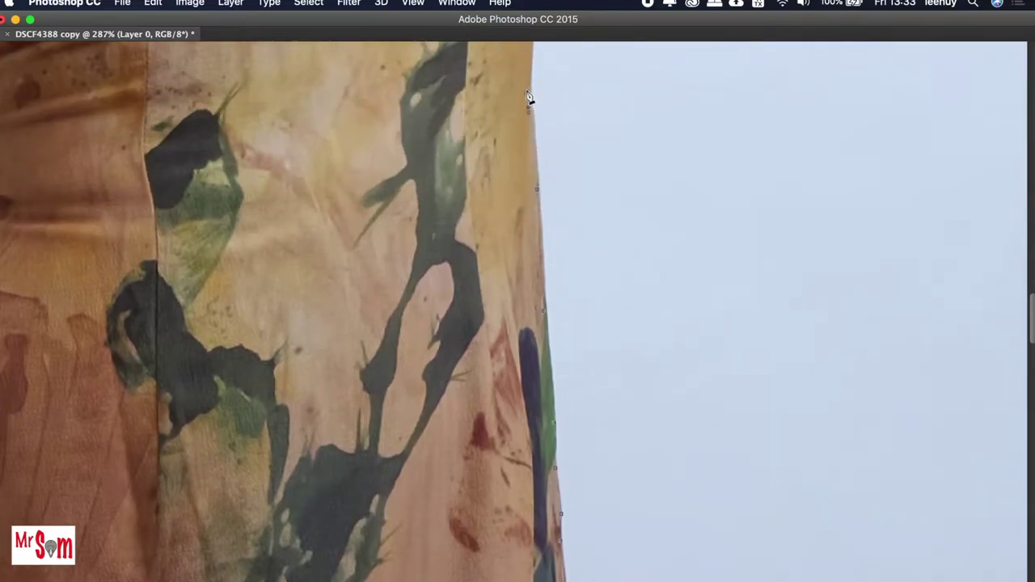
pyautogui.scroll(3, 530, 130)
pyautogui.scroll(1, 530, 147)
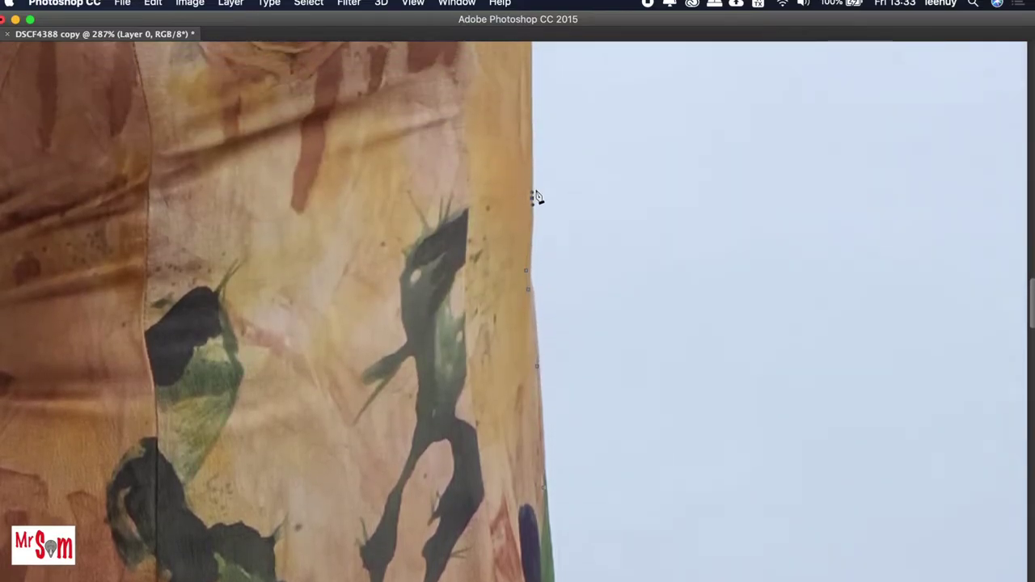
pyautogui.scroll(4, 525, 158)
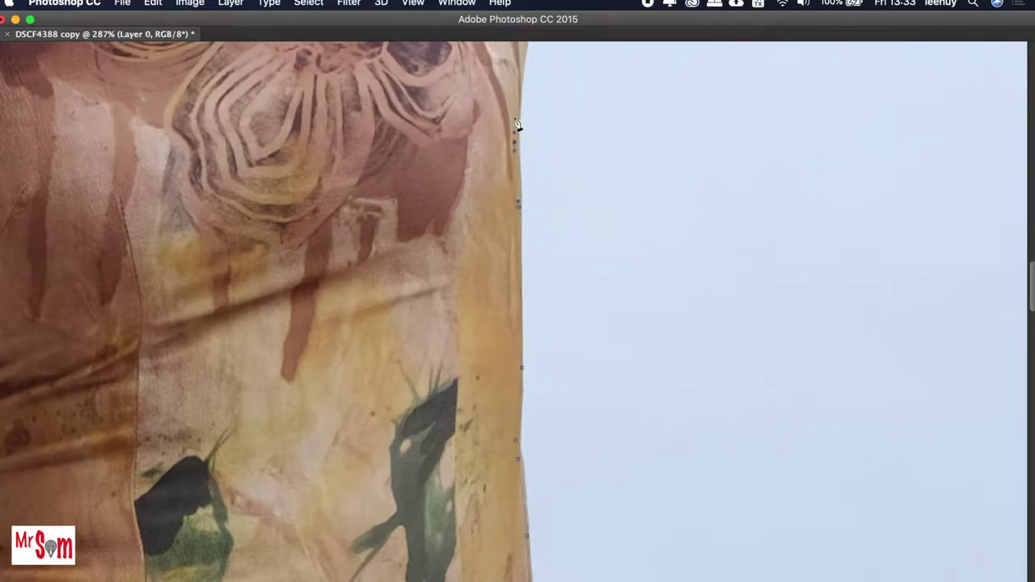
pyautogui.scroll(1, 530, 162)
pyautogui.scroll(2, 531, 199)
pyautogui.scroll(2, 522, 247)
# Step: Anchor the path at the armpit and curve it along the sleeve's underside
pyautogui.click(526, 305)
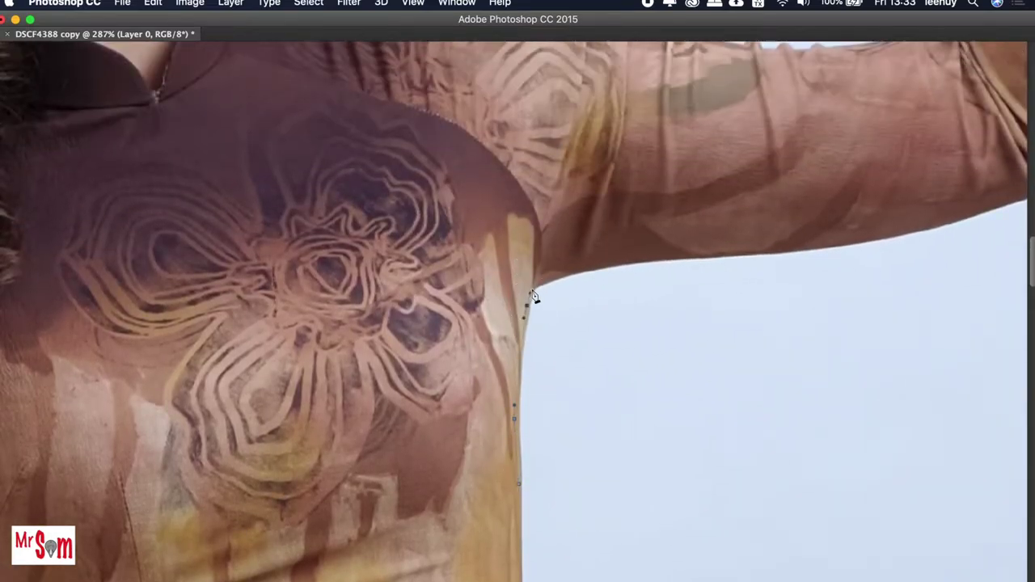
pyautogui.moveTo(582, 269); pyautogui.dragTo(597, 263)
pyautogui.moveTo(678, 257); pyautogui.dragTo(693, 233)
pyautogui.hscroll(5, 707, 261)
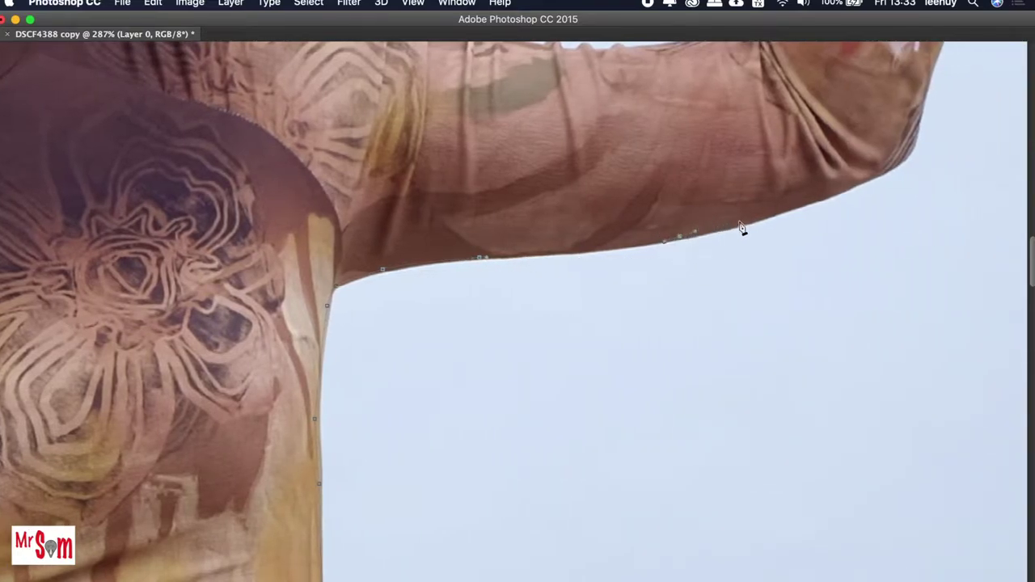
pyautogui.moveTo(781, 212); pyautogui.dragTo(814, 202)
pyautogui.hscroll(5, 744, 256)
pyautogui.scroll(2, 744, 256)
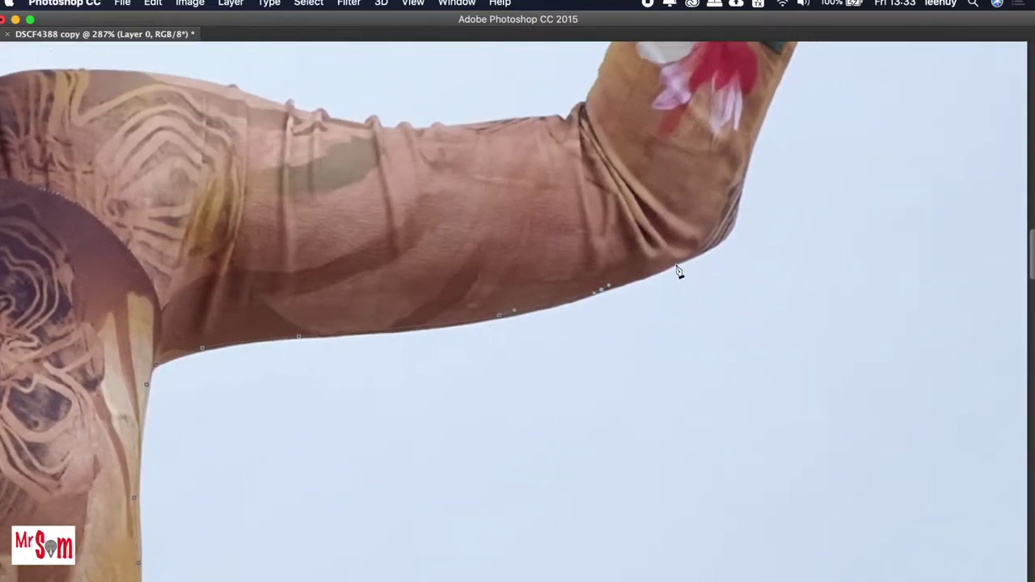
# Step: Extend the path up the forearm past the cuff to the wrist
pyautogui.moveTo(677, 266); pyautogui.dragTo(685, 259)
pyautogui.moveTo(731, 233); pyautogui.dragTo(734, 208)
pyautogui.scroll(4, 751, 166)
pyautogui.hscroll(2, 750, 165)
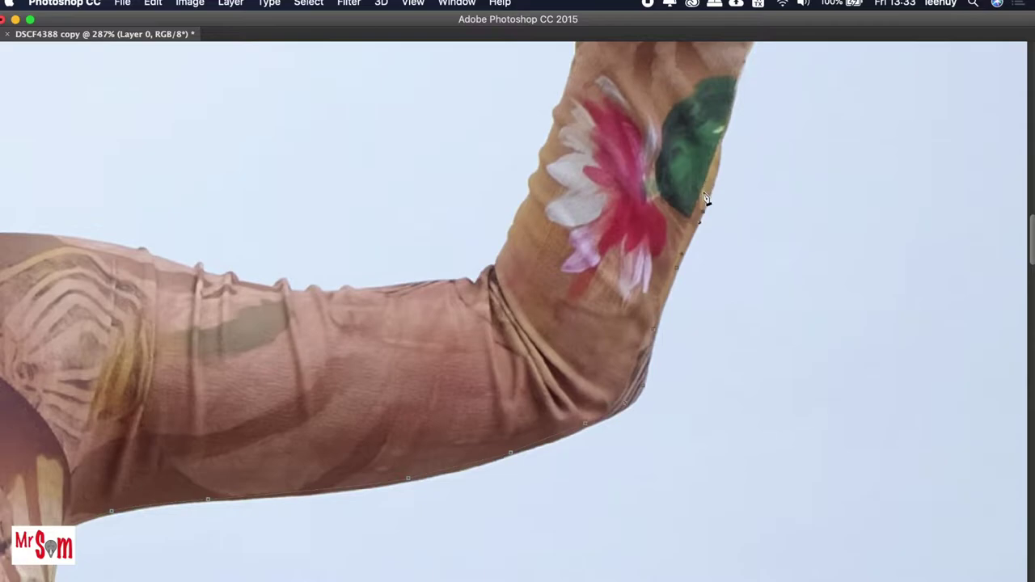
pyautogui.scroll(2, 681, 249)
pyautogui.hscroll(1, 681, 249)
pyautogui.moveTo(681, 249)
pyautogui.mouseDown()
pyautogui.moveTo(684, 180)
pyautogui.moveTo(708, 131)
pyautogui.mouseUp()
pyautogui.scroll(3, 709, 108)
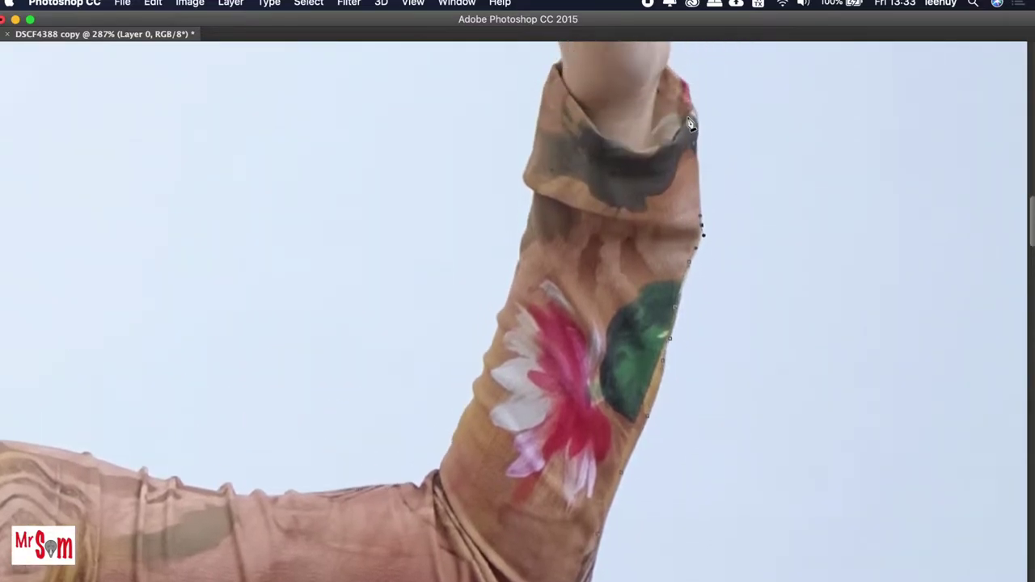
pyautogui.scroll(2, 700, 231)
pyautogui.click(685, 229)
pyautogui.click(684, 179)
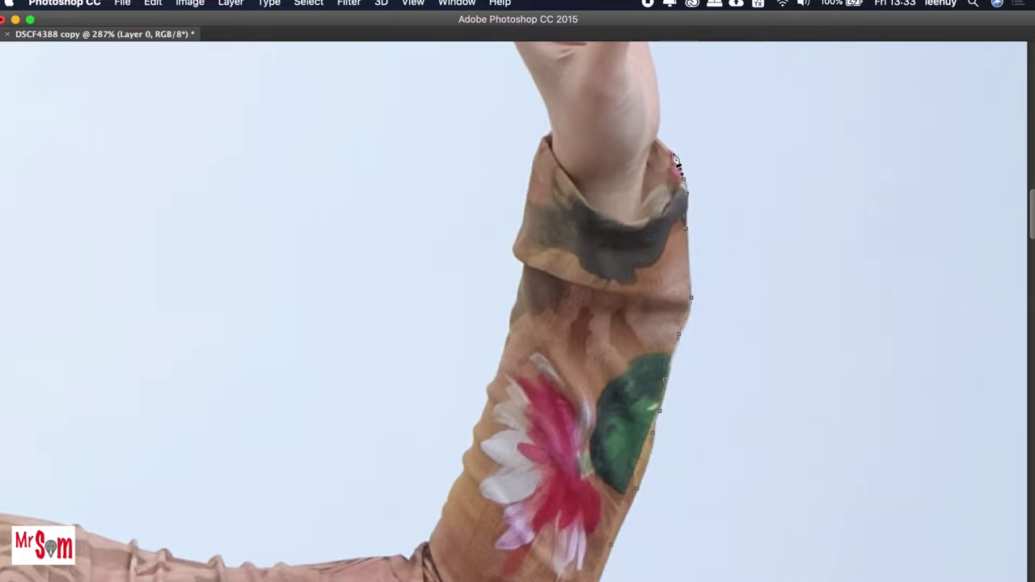
pyautogui.click(663, 144)
pyautogui.moveTo(661, 143); pyautogui.dragTo(662, 334)
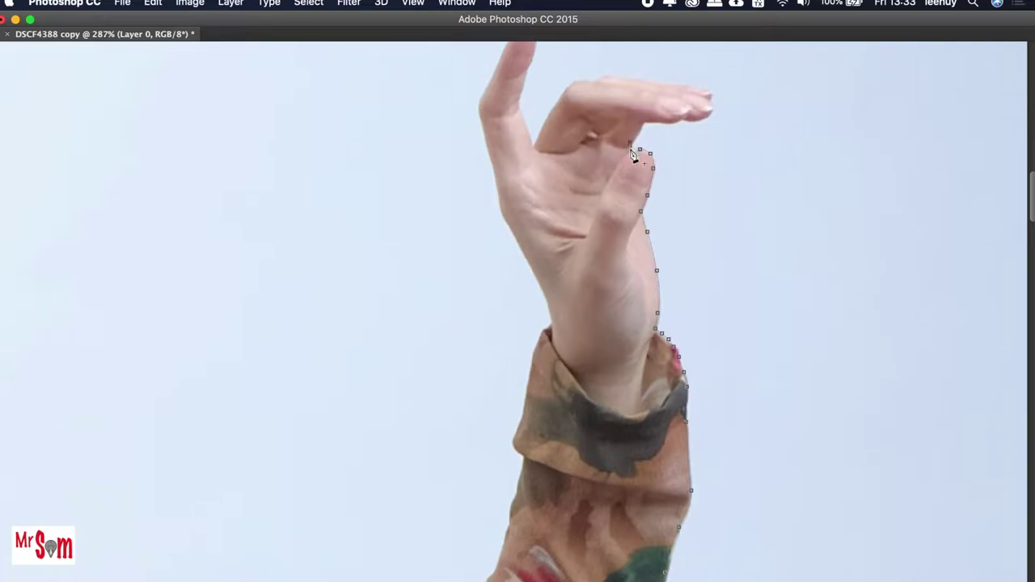
# Step: Trace the outline around the raised fingertips
pyautogui.scroll(2, 634, 156)
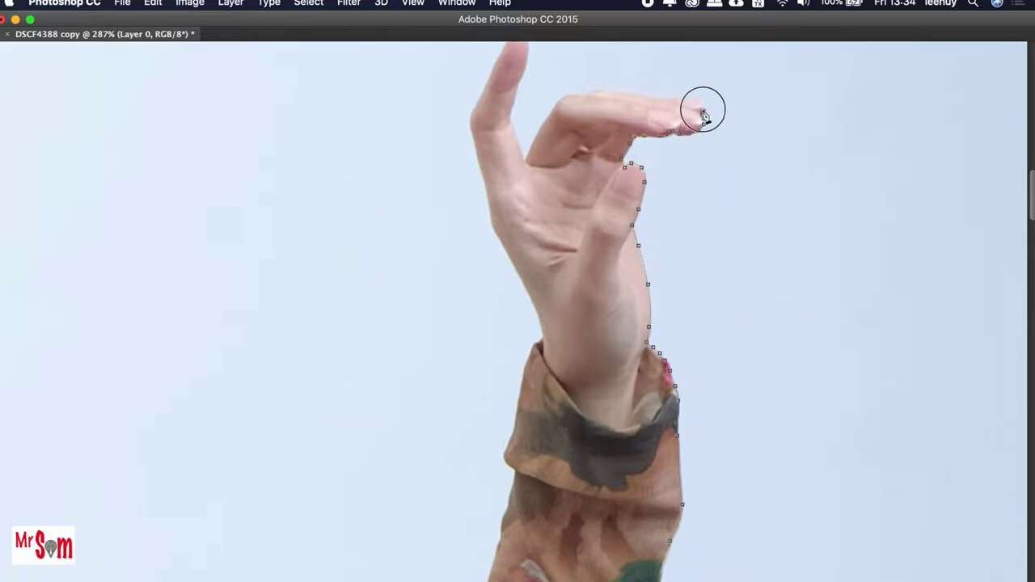
pyautogui.scroll(3, 674, 107)
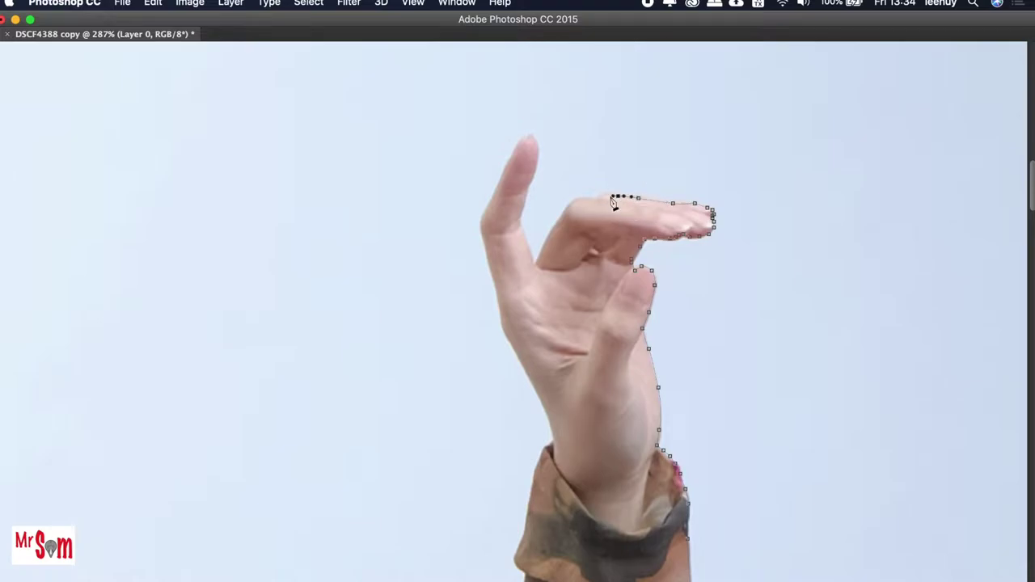
pyautogui.click(549, 234)
pyautogui.click(537, 261)
pyautogui.click(525, 238)
pyautogui.click(524, 203)
pyautogui.click(537, 147)
pyautogui.click(532, 137)
pyautogui.click(519, 144)
pyautogui.click(506, 170)
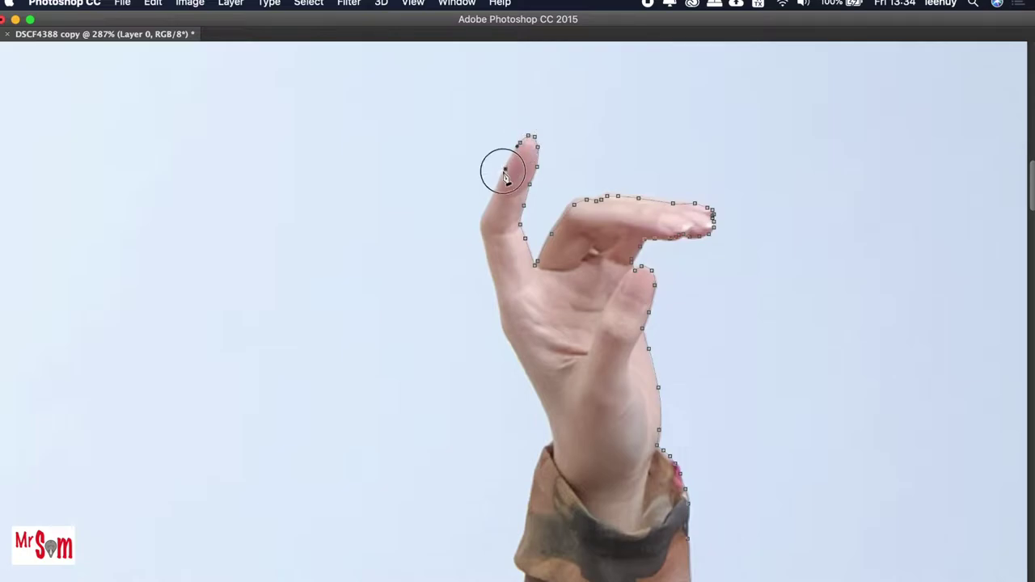
# Step: Continue the path down the hand's left edge toward the wrist
pyautogui.click(489, 201)
pyautogui.scroll(-1, 485, 236)
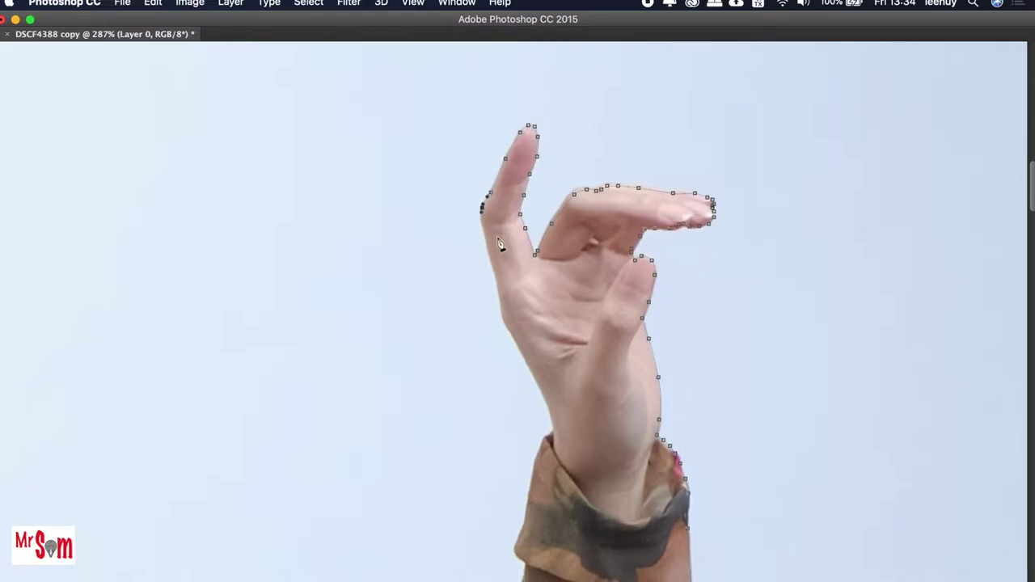
pyautogui.scroll(-2, 495, 224)
pyautogui.click(483, 207)
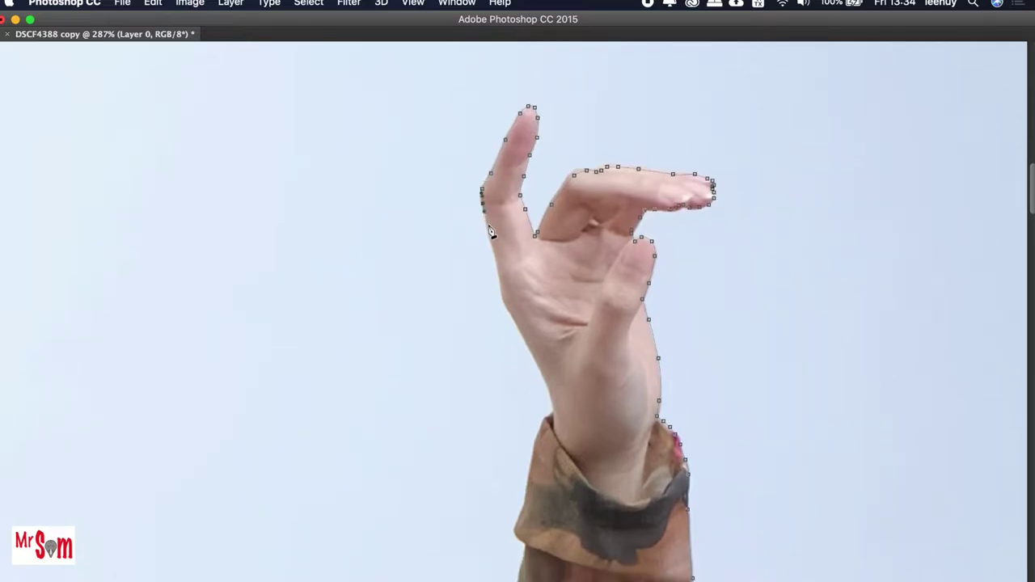
pyautogui.click(490, 240)
pyautogui.click(499, 271)
pyautogui.scroll(-1, 499, 274)
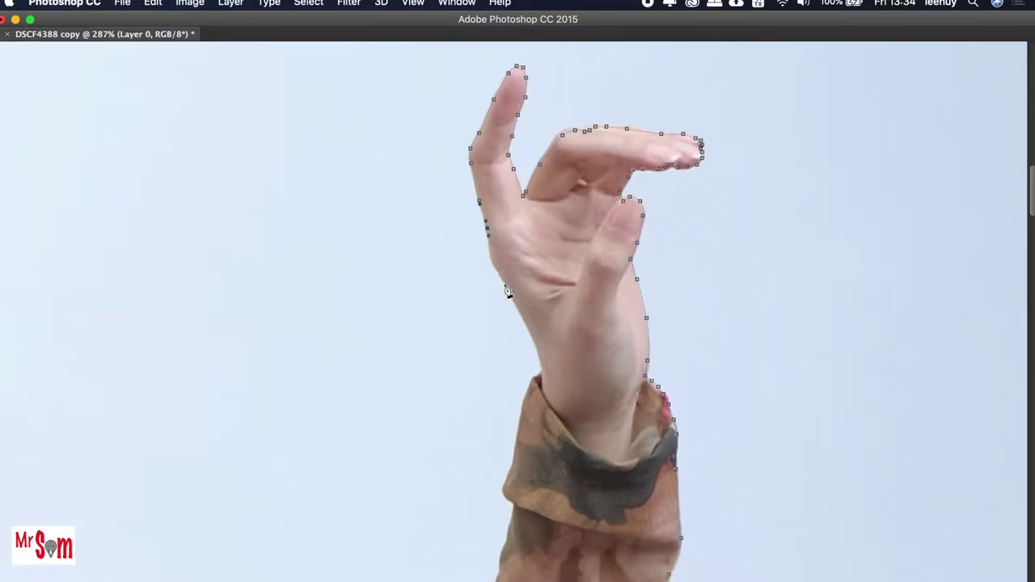
pyautogui.scroll(-1, 489, 259)
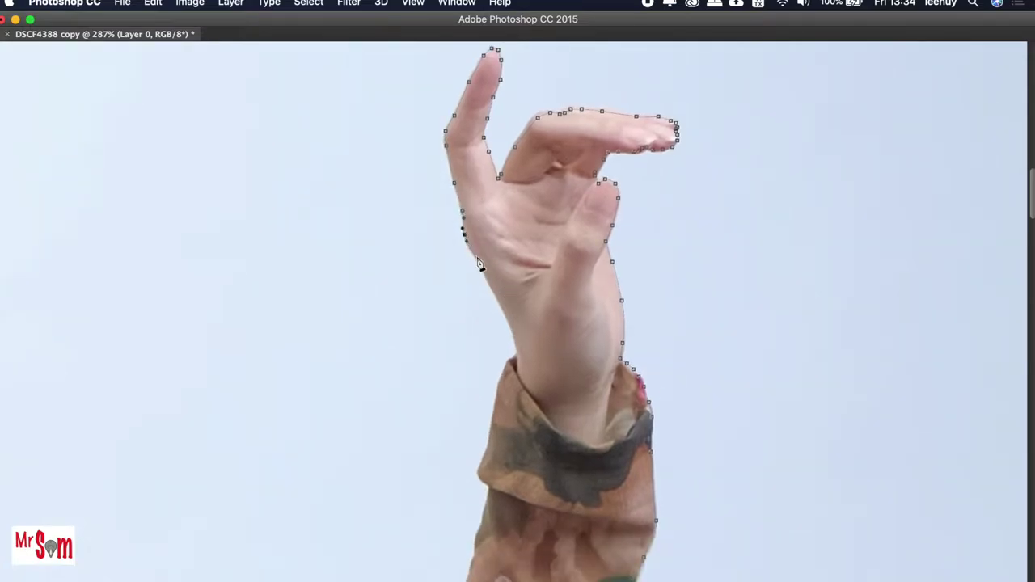
pyautogui.scroll(-2, 493, 283)
# Step: Trace the outline down the hand's left edge and wrist onto the sleeve's edge
pyautogui.click(470, 236)
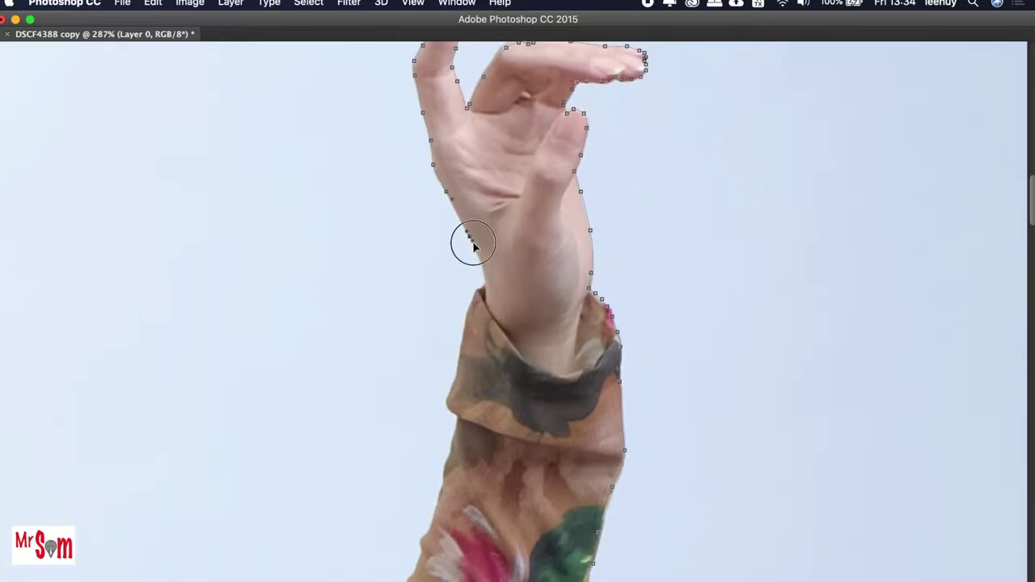
pyautogui.click(486, 274)
pyautogui.scroll(-1, 474, 316)
pyautogui.click(466, 298)
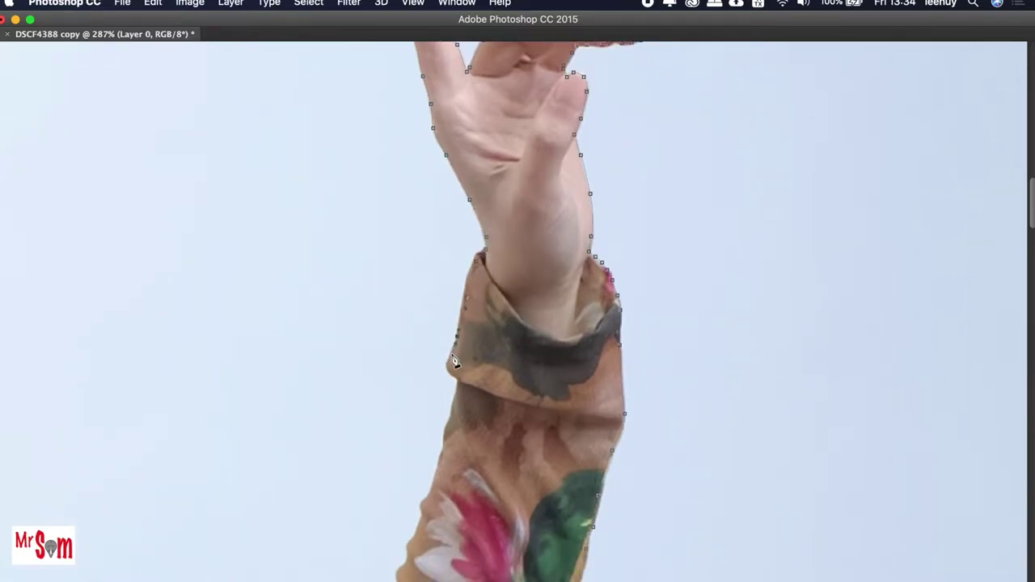
pyautogui.scroll(-2, 455, 361)
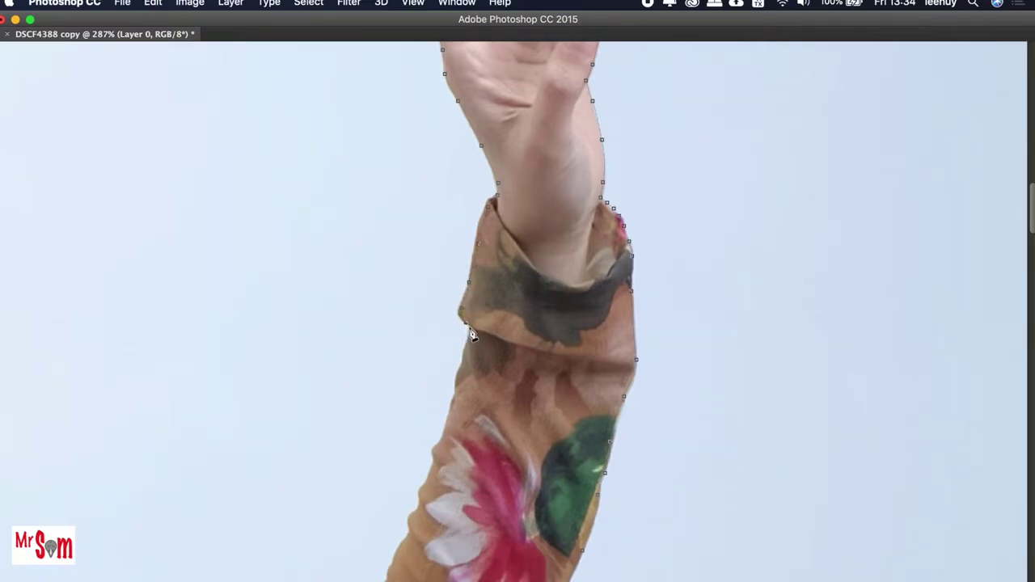
pyautogui.click(462, 365)
pyautogui.click(456, 389)
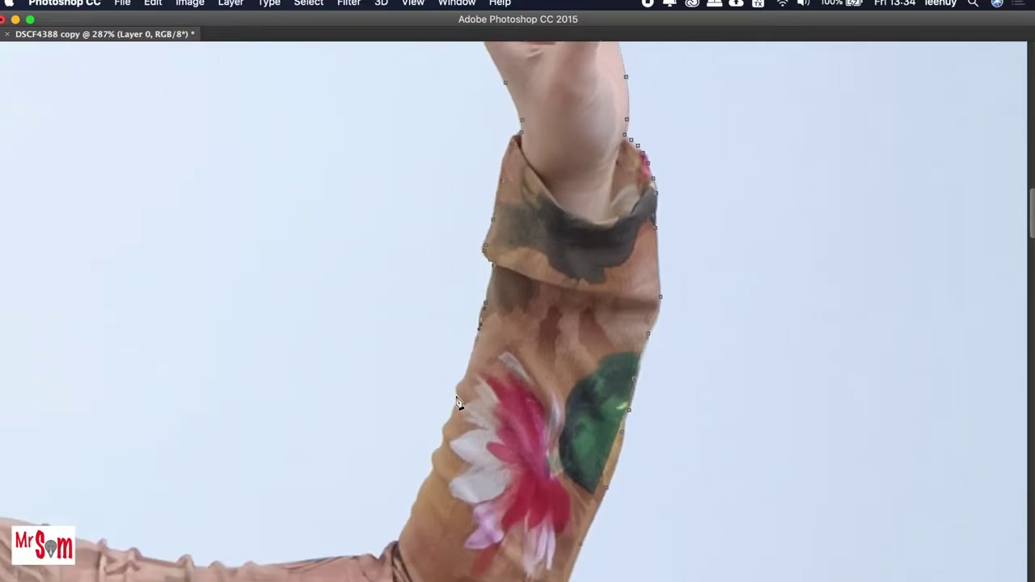
# Step: Carry the path down the flowered sleeve, then along the upper arm's top
pyautogui.scroll(-2, 467, 364)
pyautogui.click(436, 424)
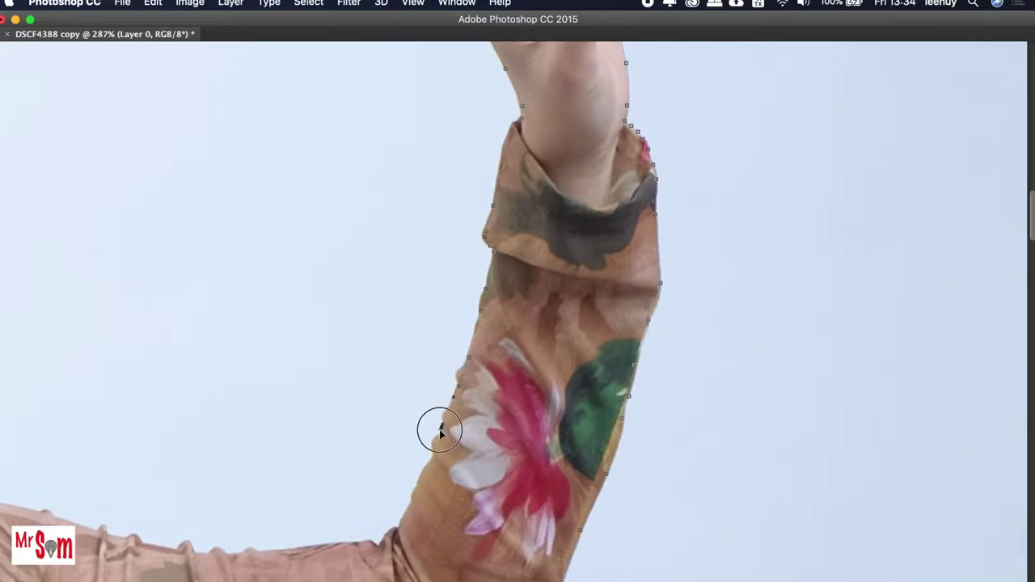
pyautogui.scroll(-2, 440, 416)
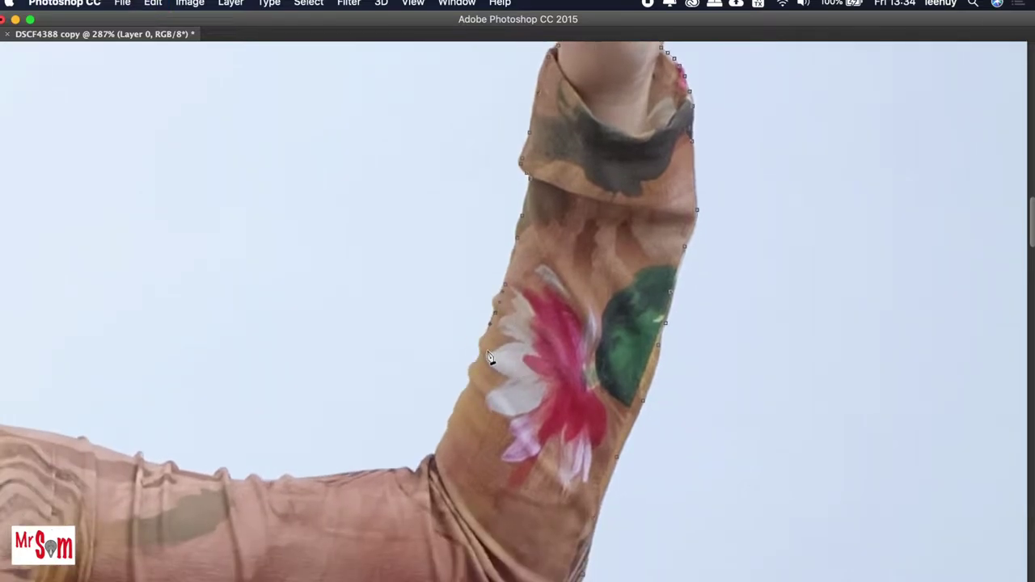
pyautogui.moveTo(486, 340); pyautogui.dragTo(444, 452)
pyautogui.scroll(-2, 457, 427)
pyautogui.moveTo(441, 398); pyautogui.dragTo(405, 404)
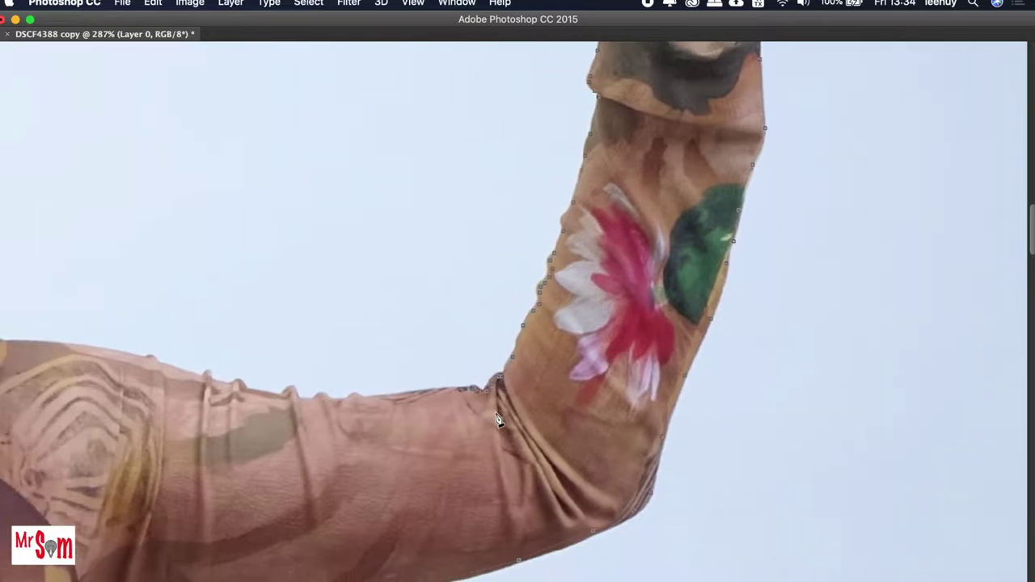
pyautogui.moveTo(369, 404)
pyautogui.mouseDown()
pyautogui.moveTo(565, 382)
pyautogui.moveTo(519, 382)
pyautogui.mouseUp()
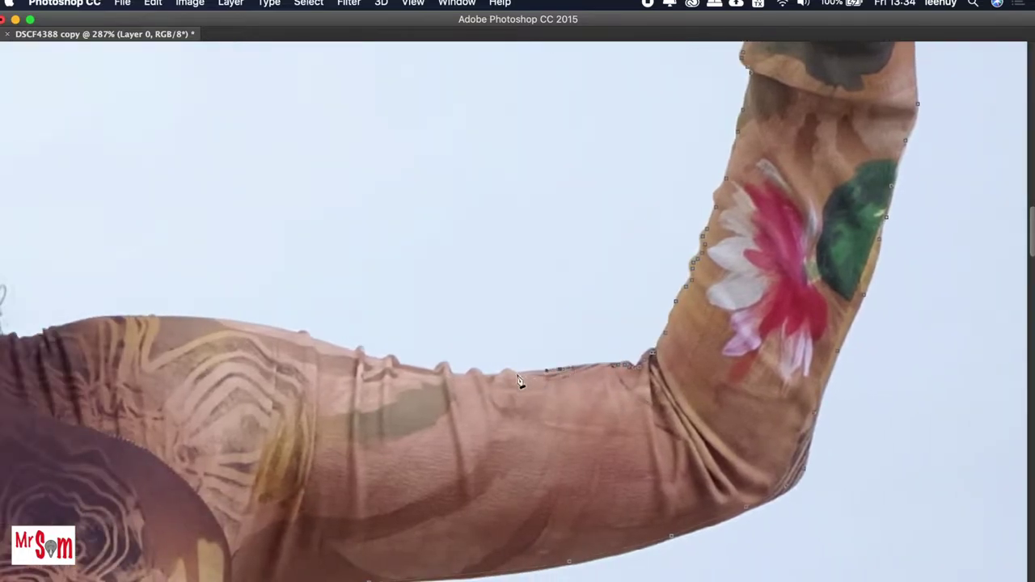
pyautogui.moveTo(452, 384)
pyautogui.mouseDown()
pyautogui.moveTo(412, 365)
pyautogui.moveTo(325, 354)
pyautogui.moveTo(579, 284)
pyautogui.moveTo(390, 304)
pyautogui.mouseUp()
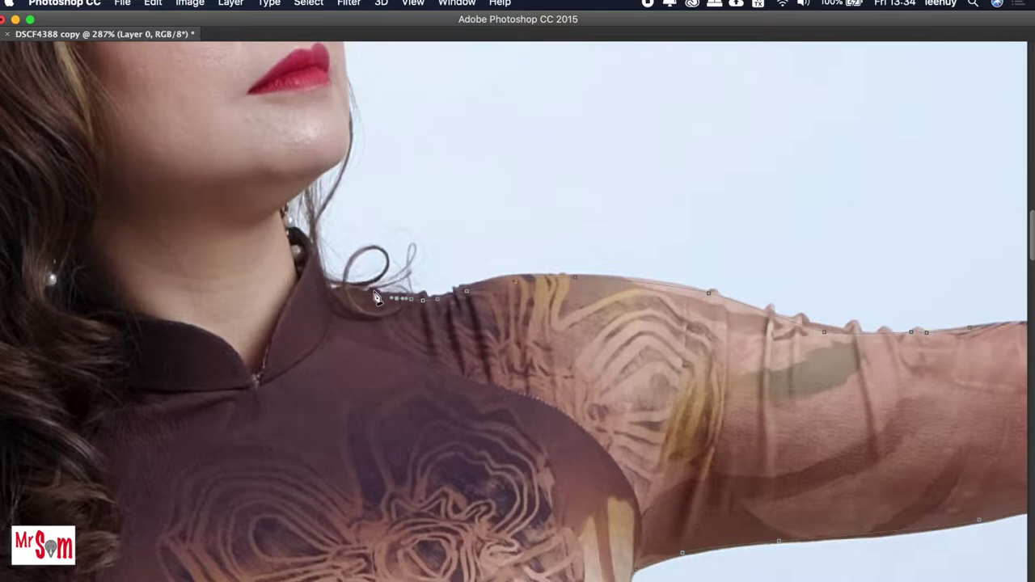
# Step: Extend the outline up toward the neck and delete the stray last segment
pyautogui.scroll(3, 376, 297)
pyautogui.hscroll(3, 376, 298)
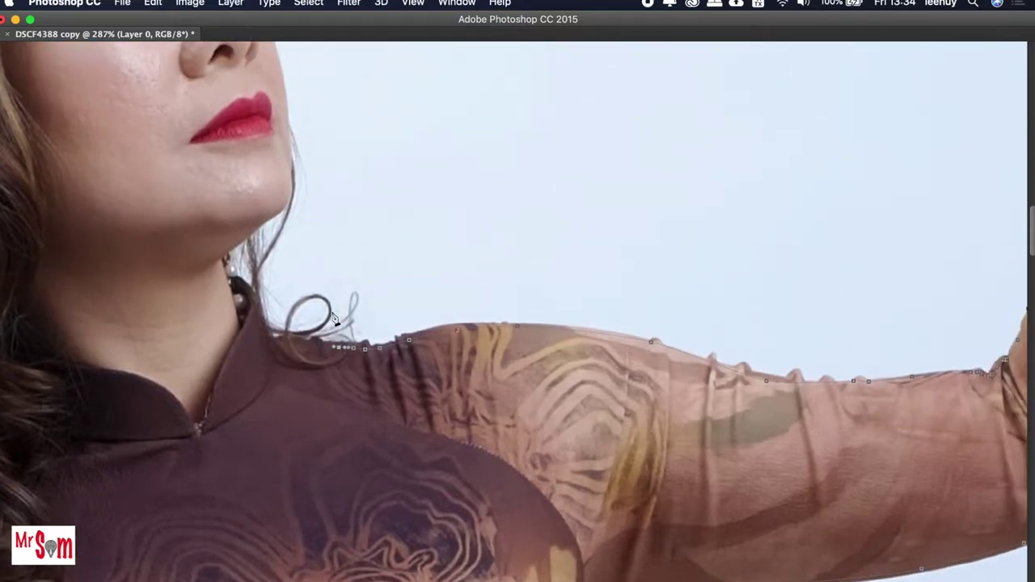
pyautogui.moveTo(327, 343); pyautogui.dragTo(326, 339)
pyautogui.moveTo(342, 297); pyautogui.dragTo(335, 261)
pyautogui.scroll(8, 376, 287)
pyautogui.hscroll(-3, 375, 287)
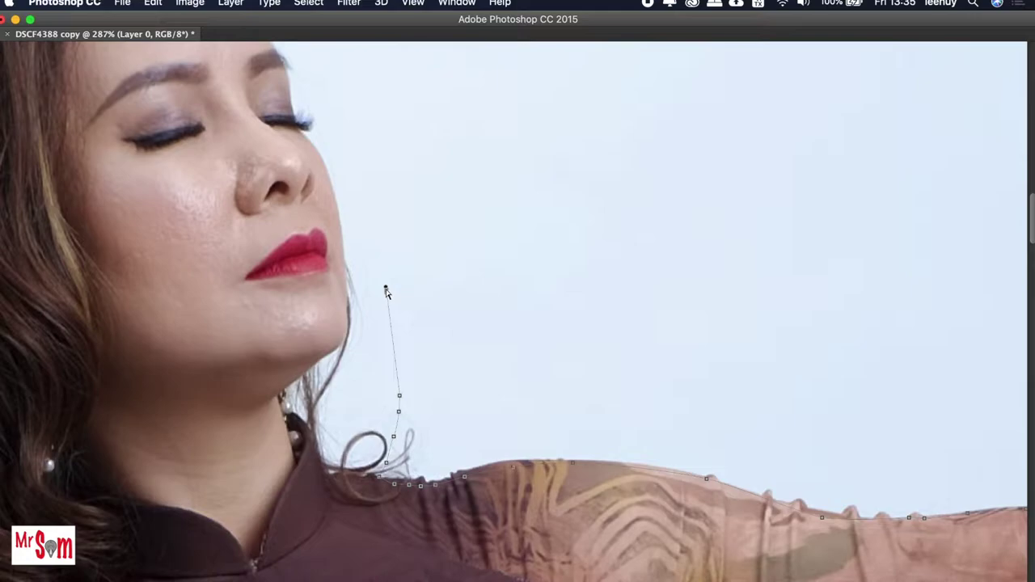
pyautogui.press('BackSpace')
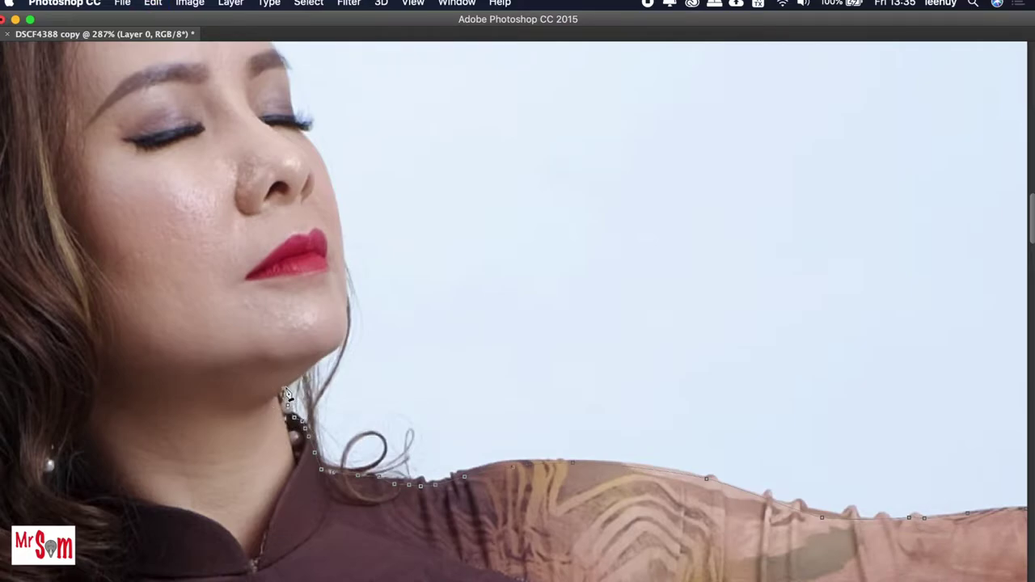
# Step: Trace the face profile up past the lips and nose toward the eye corner
pyautogui.scroll(3, 289, 395)
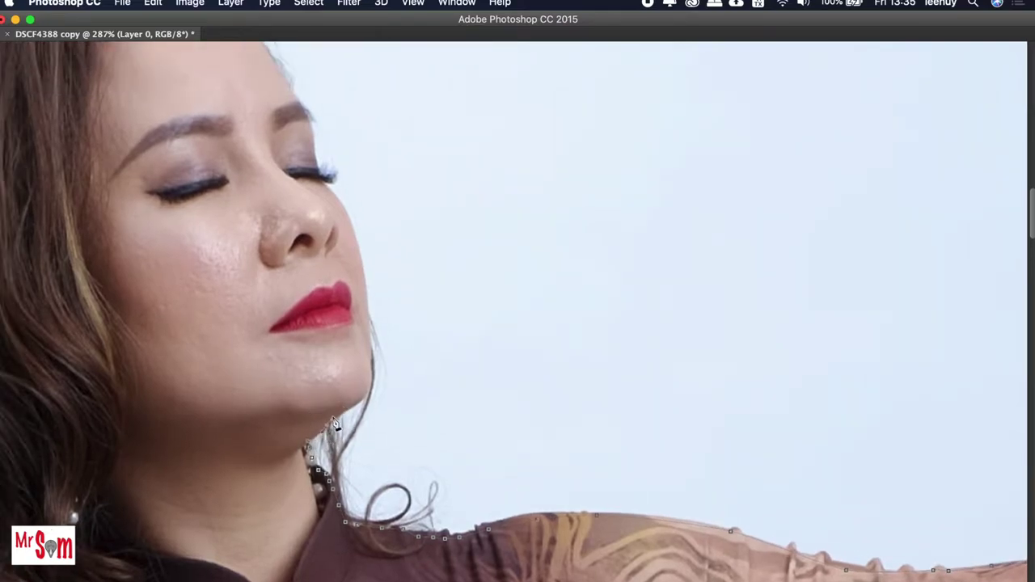
pyautogui.scroll(2, 380, 404)
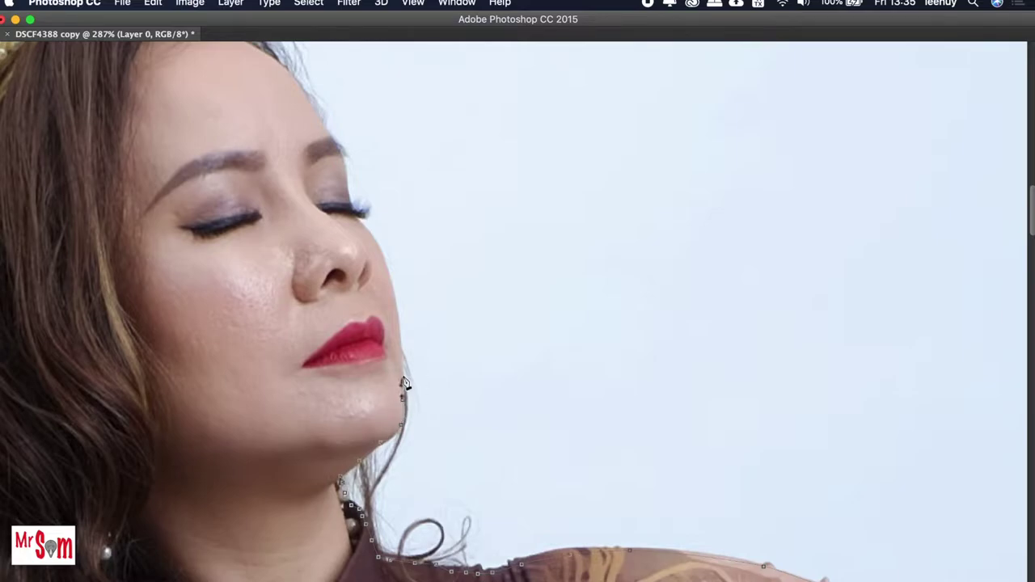
pyautogui.scroll(1, 420, 368)
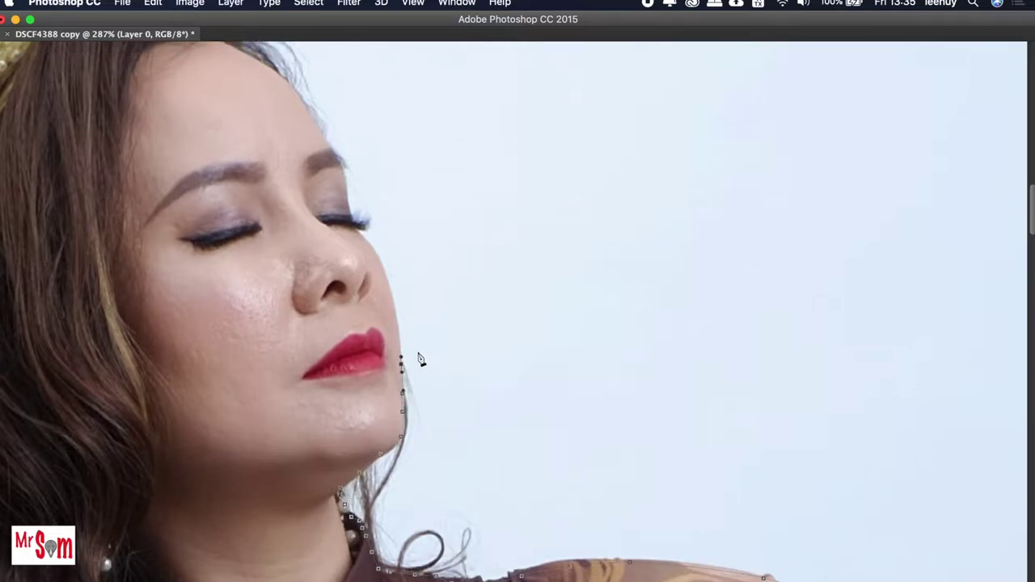
pyautogui.hscroll(-3, 416, 340)
pyautogui.scroll(1, 416, 339)
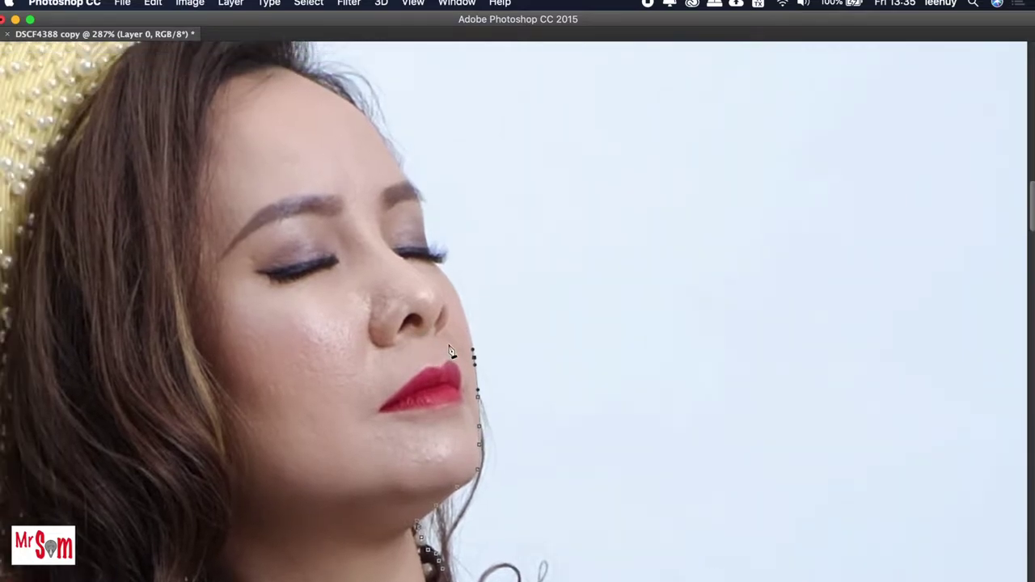
pyautogui.scroll(3, 452, 301)
pyautogui.hscroll(-1, 452, 302)
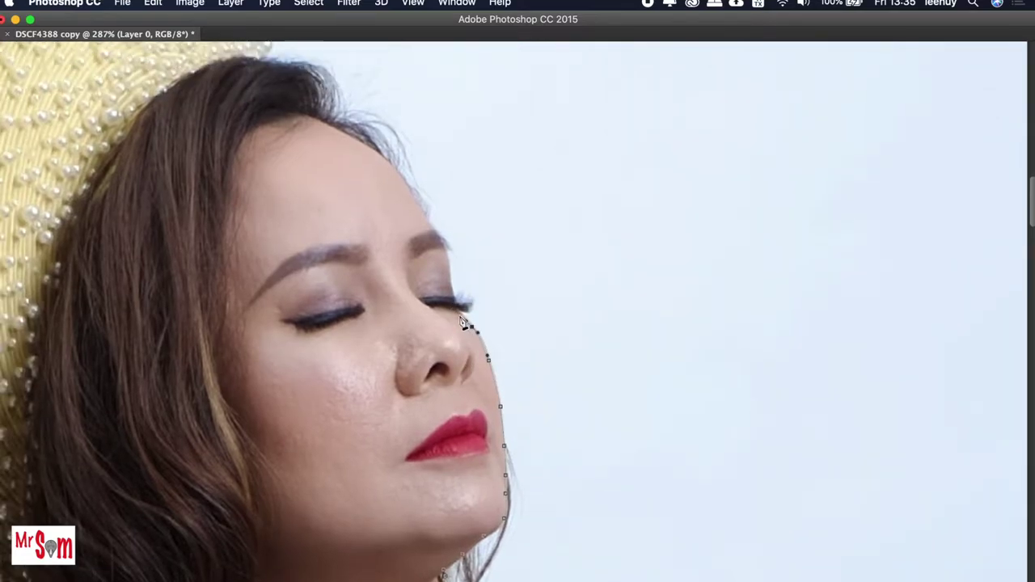
pyautogui.moveTo(480, 336)
pyautogui.mouseDown()
pyautogui.moveTo(490, 324)
pyautogui.moveTo(469, 293)
pyautogui.moveTo(454, 324)
pyautogui.mouseUp()
# Step: Continue the path up the forehead and around the hair toward the hat's edge
pyautogui.scroll(1, 467, 298)
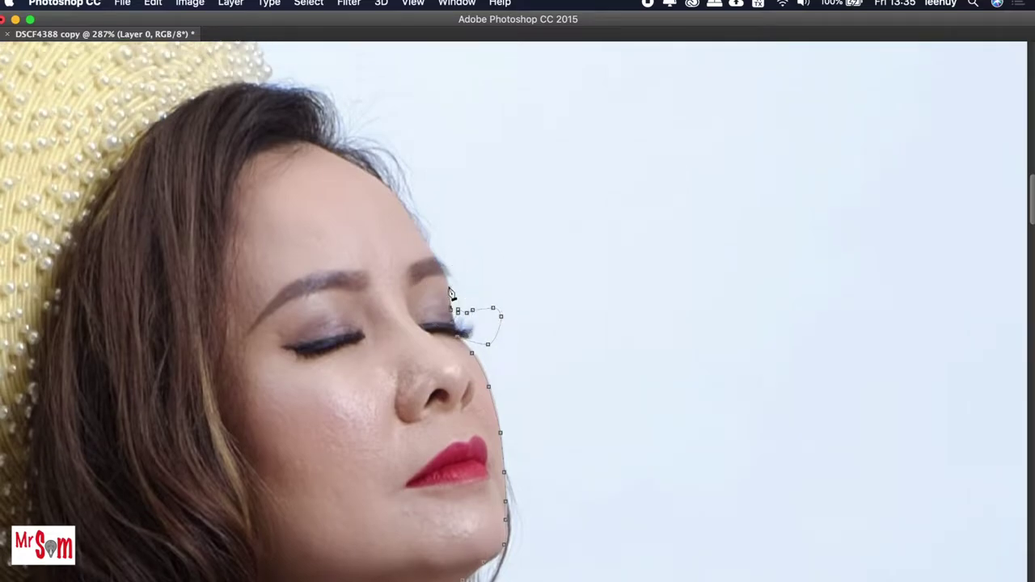
pyautogui.scroll(3, 453, 297)
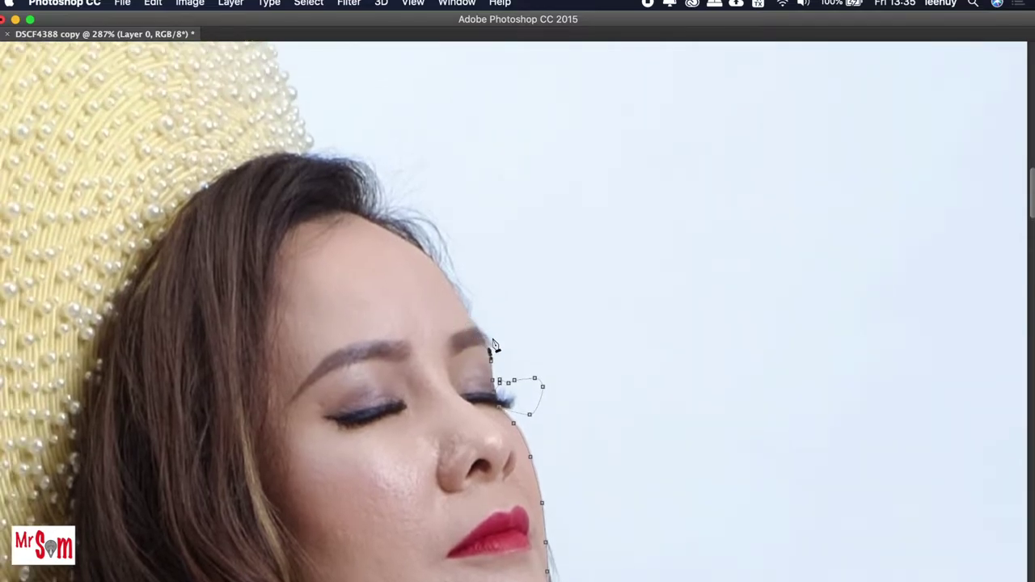
pyautogui.scroll(2, 494, 346)
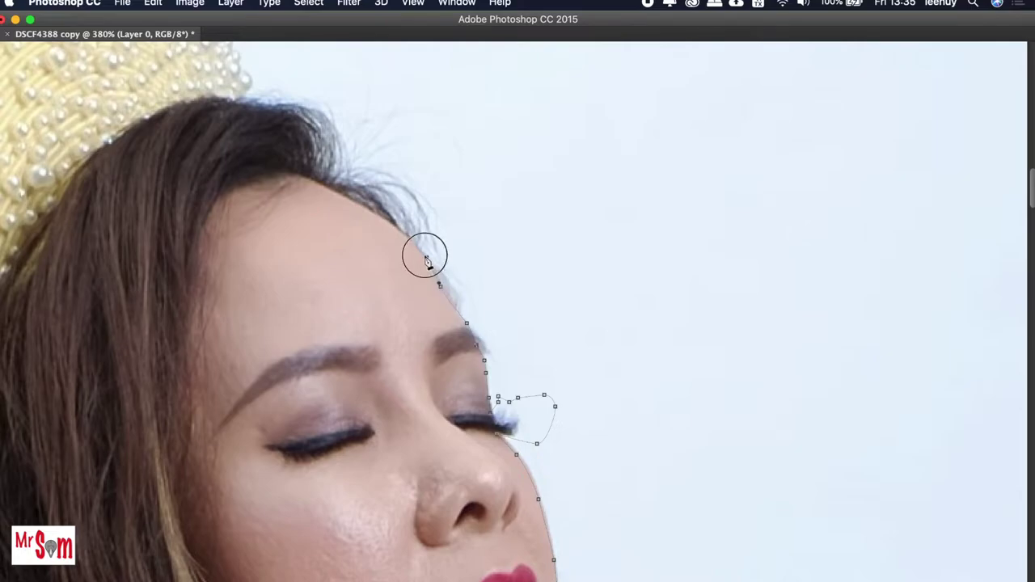
pyautogui.moveTo(492, 217); pyautogui.dragTo(516, 197)
pyautogui.moveTo(534, 152); pyautogui.dragTo(536, 134)
pyautogui.scroll(-2, 517, 157)
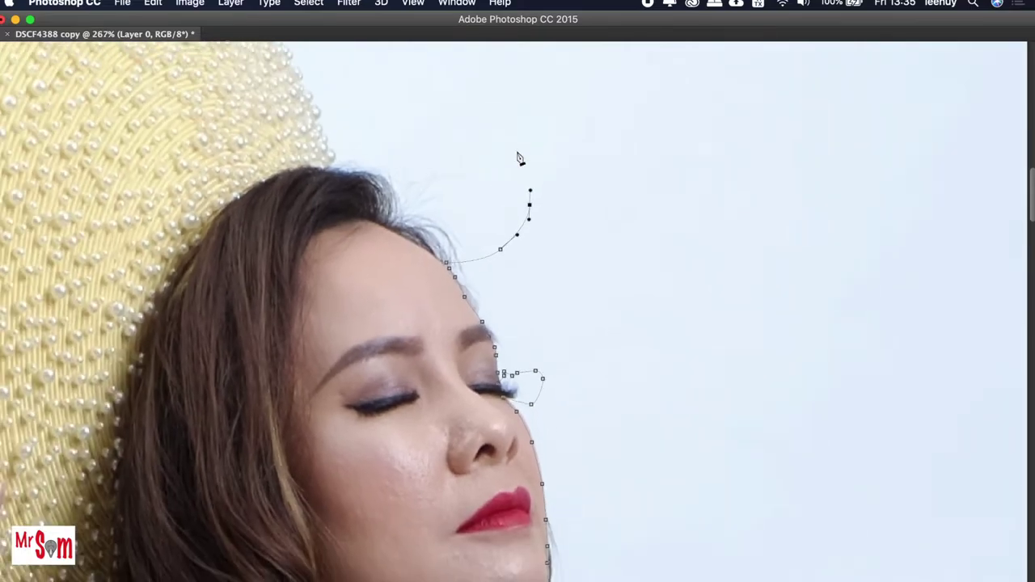
pyautogui.click(469, 104)
pyautogui.hscroll(-10, 367, 144)
pyautogui.scroll(5, 366, 143)
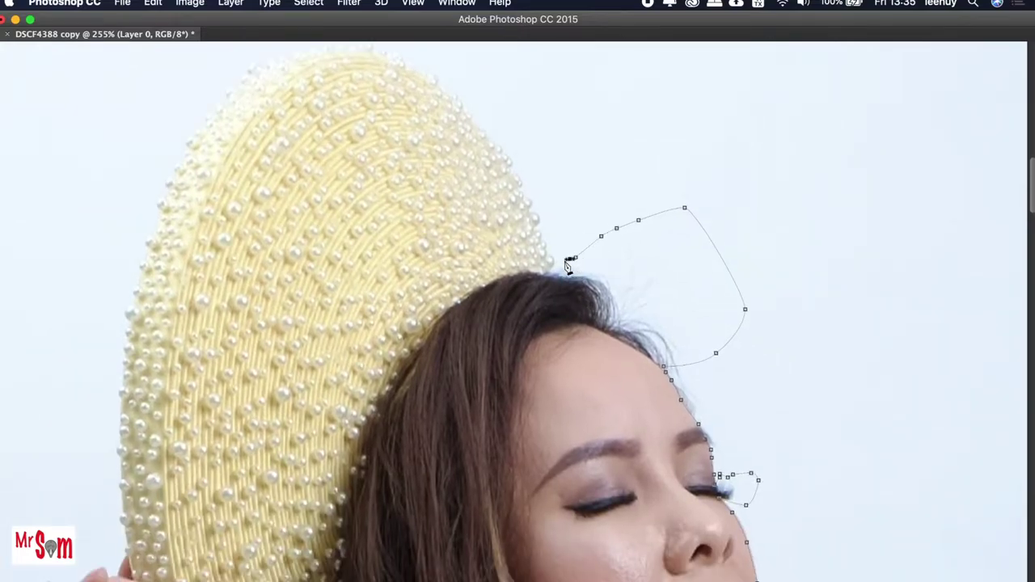
# Step: Anchor the path where hair meets the hat and trace up its pearl edge
pyautogui.click(550, 273)
pyautogui.scroll(1, 557, 272)
pyautogui.scroll(1, 559, 271)
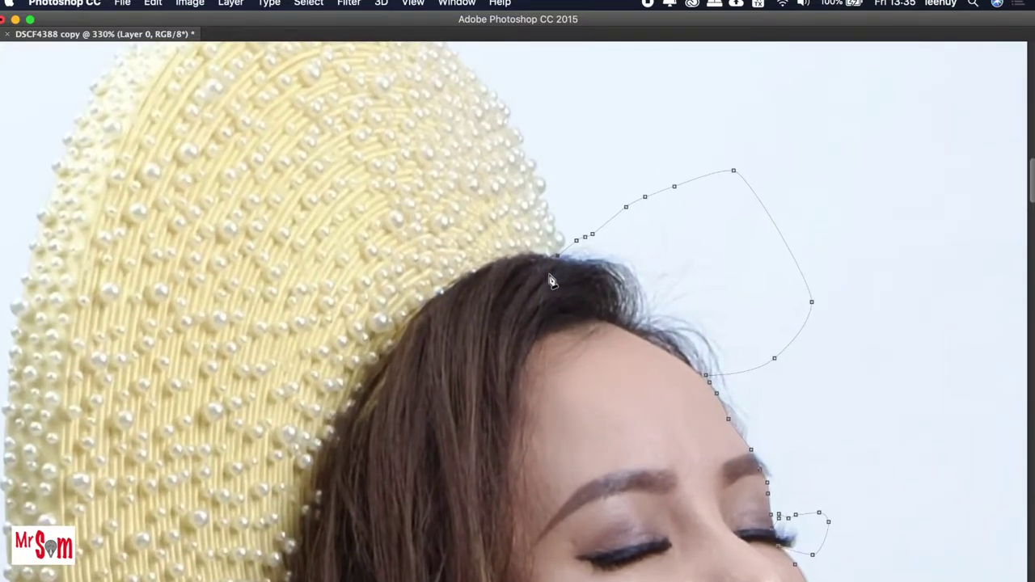
pyautogui.scroll(1, 561, 269)
pyautogui.scroll(2, 572, 265)
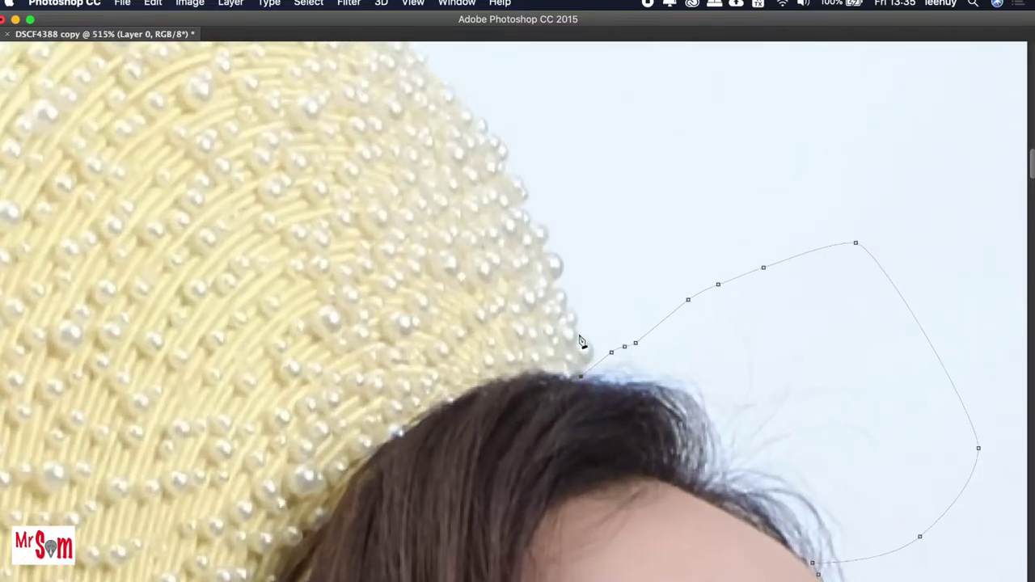
pyautogui.moveTo(583, 379)
pyautogui.mouseDown()
pyautogui.moveTo(591, 359)
pyautogui.moveTo(545, 284)
pyautogui.moveTo(556, 277)
pyautogui.moveTo(556, 253)
pyautogui.moveTo(542, 260)
pyautogui.moveTo(511, 176)
pyautogui.mouseUp()
# Step: Continue the outline further up the hat's right edge
pyautogui.scroll(2, 508, 179)
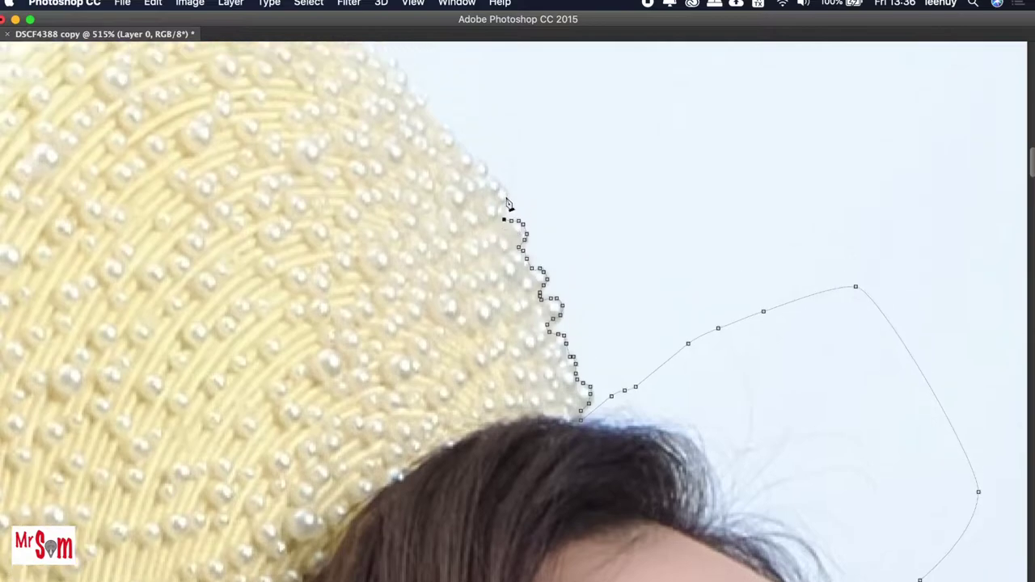
pyautogui.moveTo(503, 240)
pyautogui.mouseDown()
pyautogui.moveTo(482, 191)
pyautogui.moveTo(444, 153)
pyautogui.mouseUp()
pyautogui.hscroll(-2, 420, 152)
pyautogui.scroll(1, 420, 152)
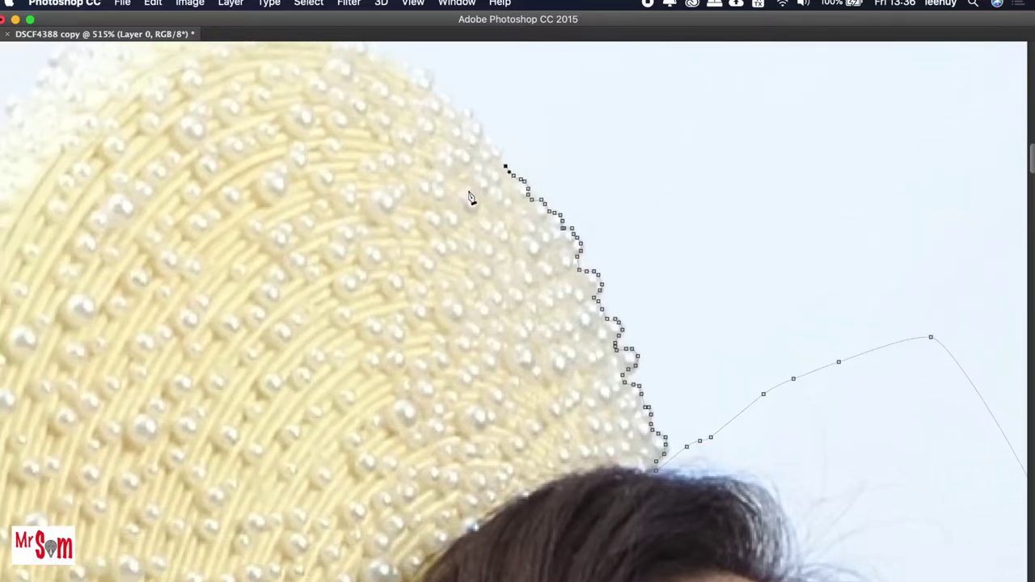
pyautogui.moveTo(497, 174)
pyautogui.mouseDown()
pyautogui.moveTo(469, 122)
pyautogui.moveTo(450, 113)
pyautogui.mouseUp()
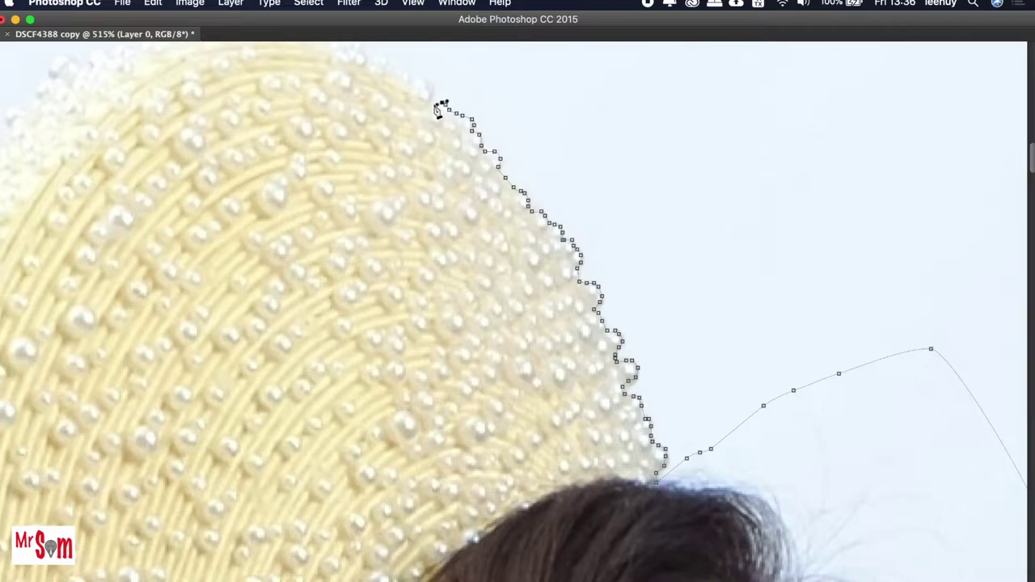
# Step: Carry the path over the pearl-studded crown toward the hat's top
pyautogui.scroll(3, 428, 101)
pyautogui.hscroll(-2, 428, 101)
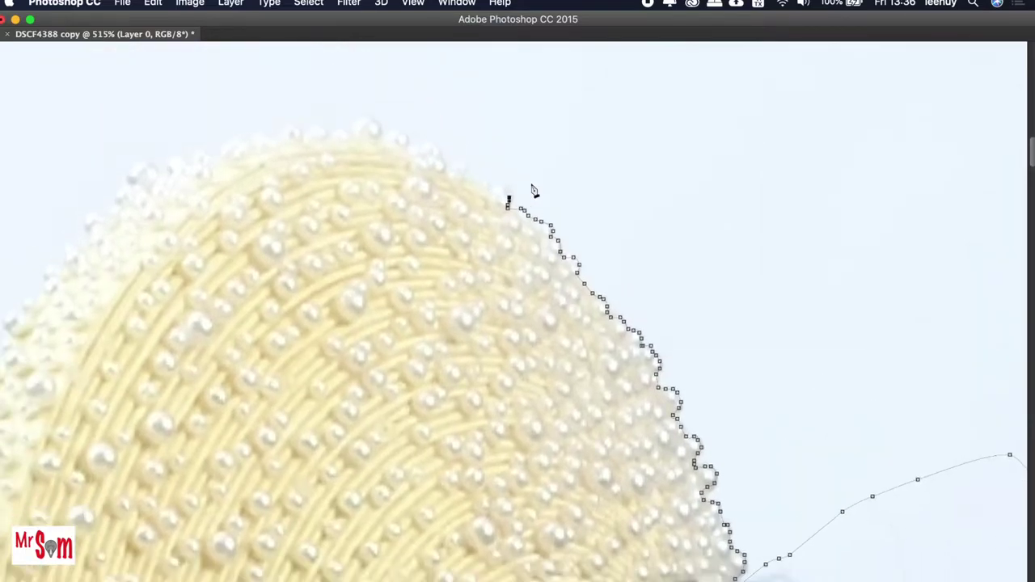
pyautogui.scroll(3, 531, 193)
pyautogui.hscroll(-5, 531, 192)
pyautogui.hscroll(2, 565, 214)
pyautogui.scroll(-2, 606, 242)
pyautogui.hscroll(1, 607, 242)
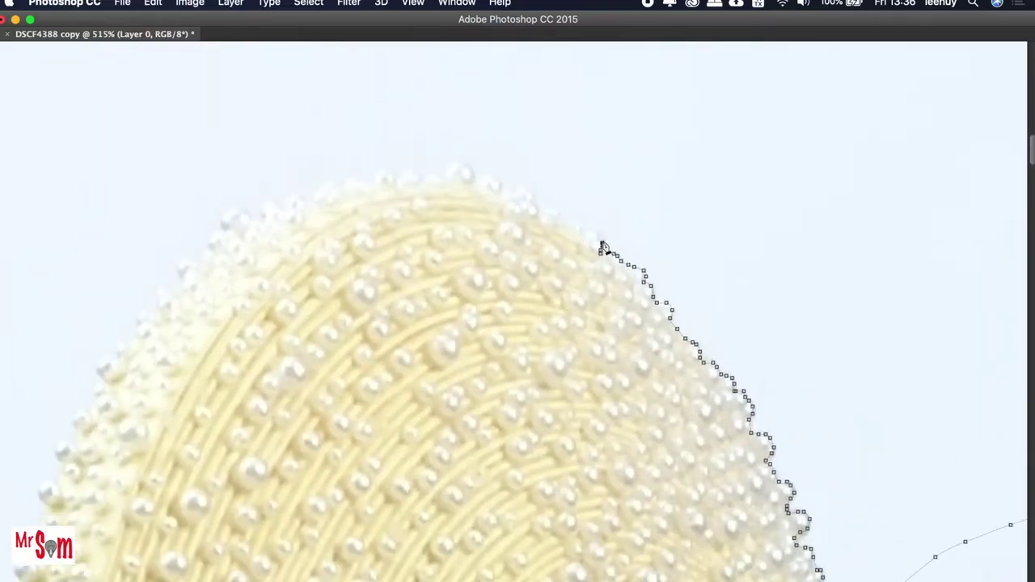
pyautogui.moveTo(602, 247)
pyautogui.mouseDown()
pyautogui.moveTo(534, 196)
pyautogui.moveTo(487, 184)
pyautogui.moveTo(524, 180)
pyautogui.moveTo(494, 169)
pyautogui.moveTo(445, 183)
pyautogui.moveTo(426, 169)
pyautogui.moveTo(417, 187)
pyautogui.moveTo(380, 180)
pyautogui.moveTo(363, 200)
pyautogui.moveTo(319, 209)
pyautogui.mouseUp()
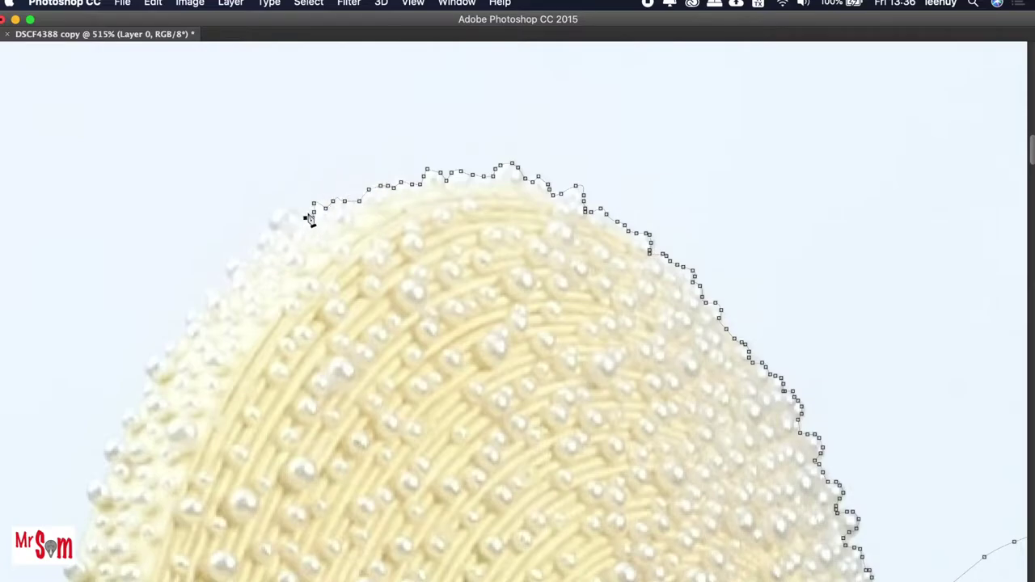
pyautogui.hscroll(-4, 316, 220)
pyautogui.scroll(-2, 317, 219)
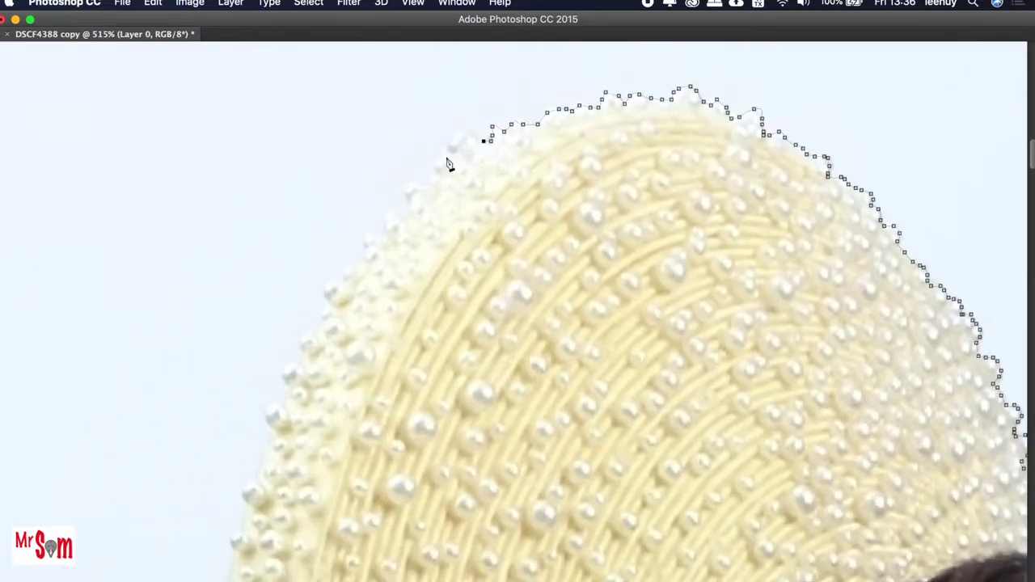
# Step: Trace across the hat's top and start down its left pearl edge
pyautogui.moveTo(474, 146)
pyautogui.mouseDown()
pyautogui.moveTo(464, 127)
pyautogui.moveTo(430, 186)
pyautogui.moveTo(389, 214)
pyautogui.moveTo(384, 237)
pyautogui.moveTo(316, 282)
pyautogui.moveTo(286, 339)
pyautogui.mouseUp()
pyautogui.scroll(-2, 353, 273)
pyautogui.scroll(-3, 285, 348)
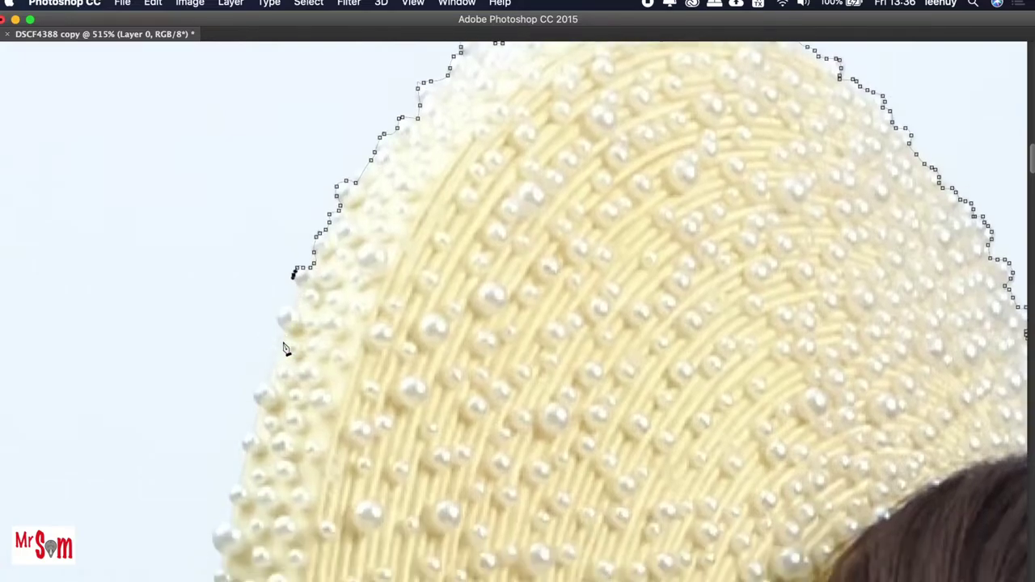
pyautogui.moveTo(296, 288); pyautogui.dragTo(270, 382)
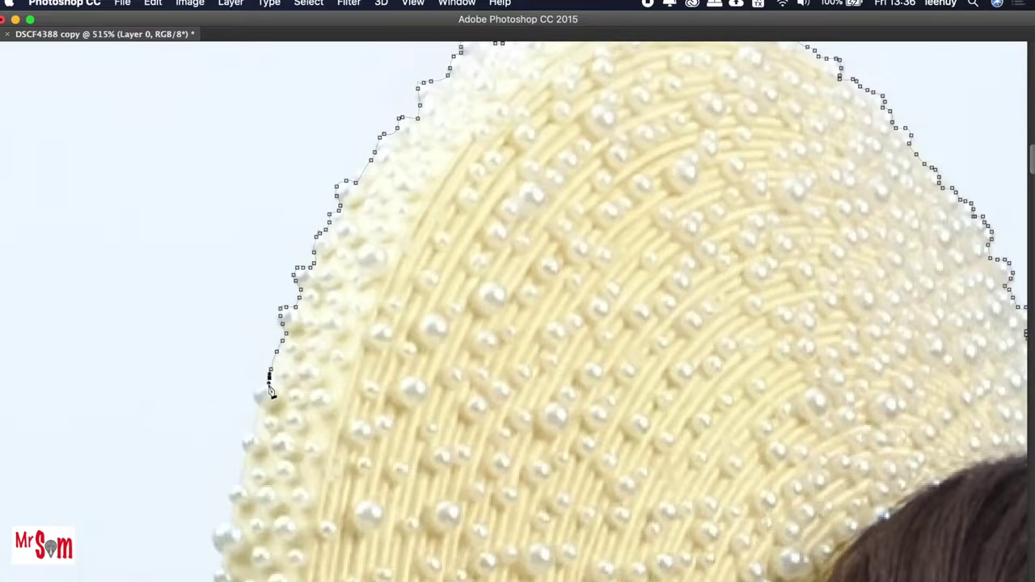
pyautogui.scroll(-3, 270, 382)
pyautogui.moveTo(331, 322); pyautogui.dragTo(302, 409)
pyautogui.scroll(-3, 306, 417)
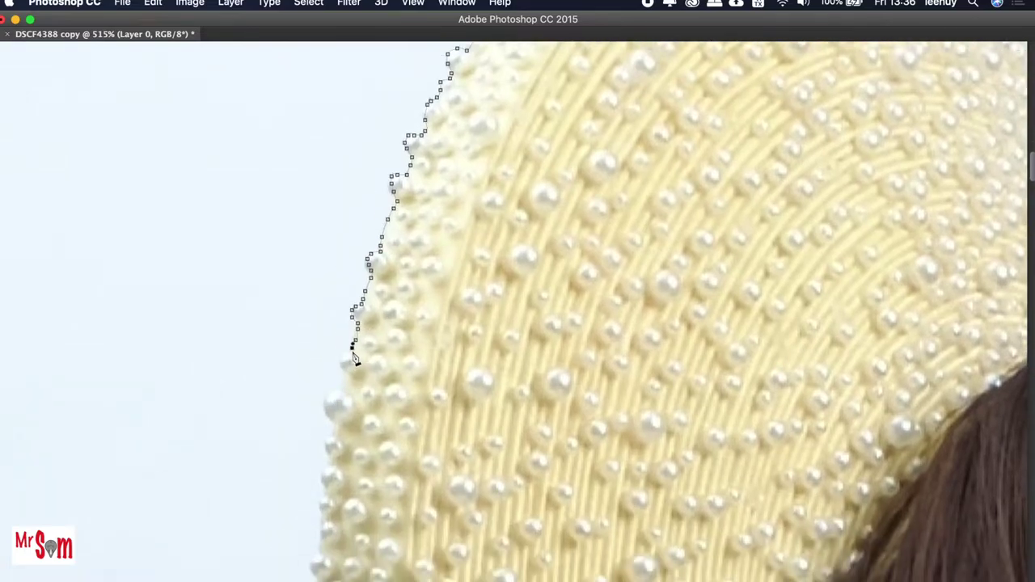
pyautogui.moveTo(355, 359); pyautogui.dragTo(342, 431)
# Step: Follow the hat's left side and brim down toward the gripping hand
pyautogui.scroll(-3, 342, 432)
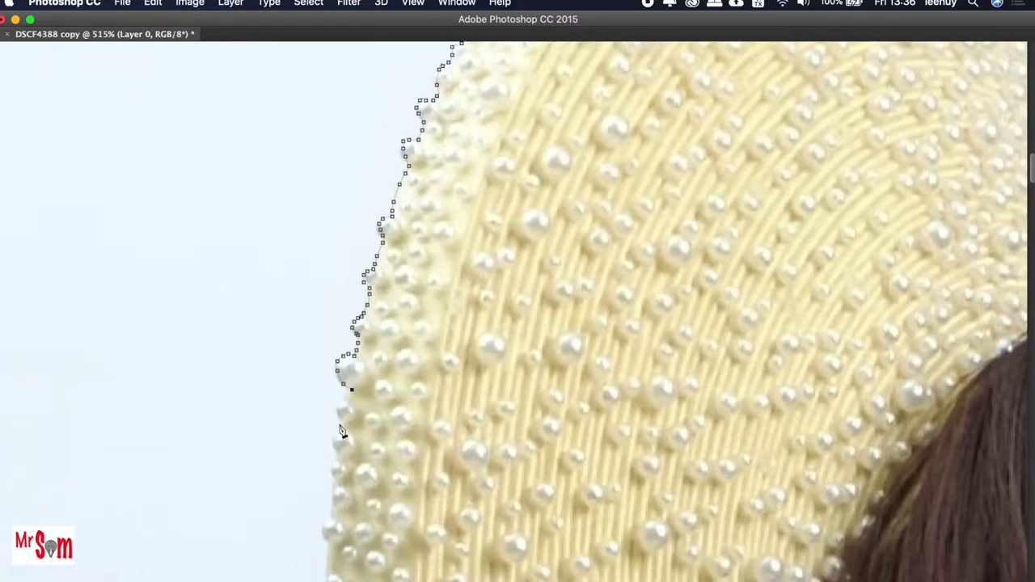
pyautogui.hscroll(-2, 341, 430)
pyautogui.moveTo(370, 399); pyautogui.dragTo(363, 449)
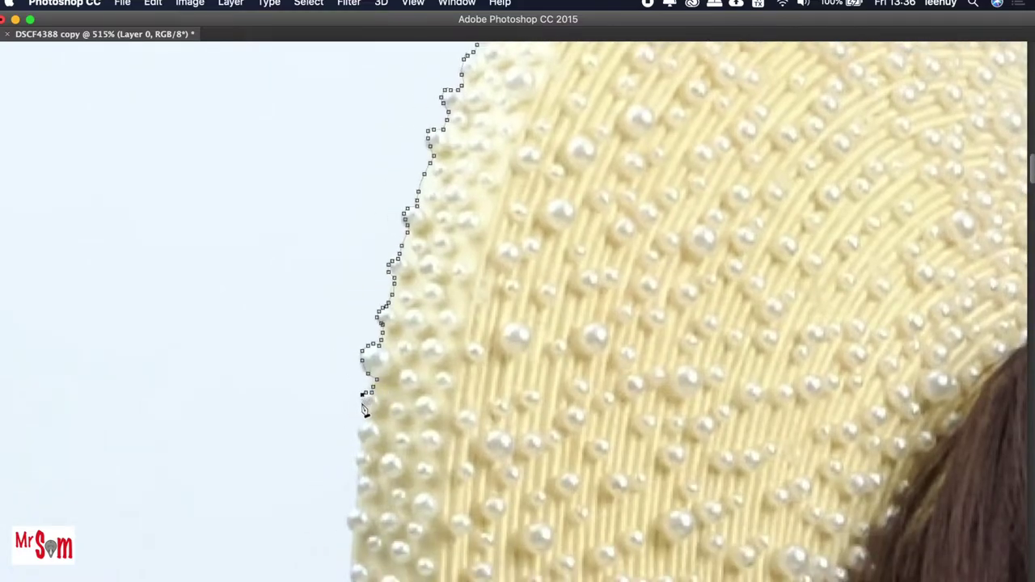
pyautogui.scroll(-2, 362, 444)
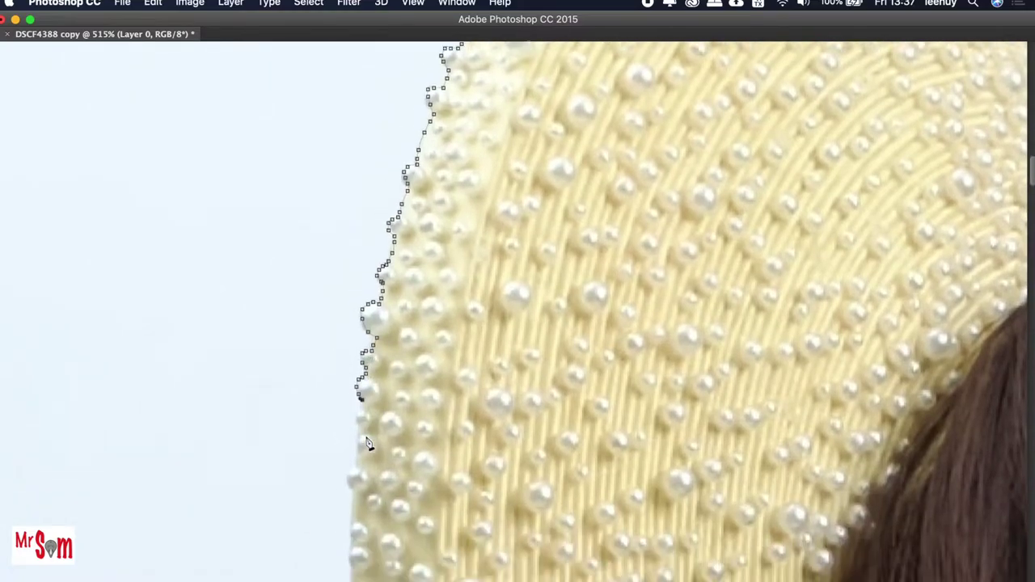
pyautogui.scroll(-6, 361, 421)
pyautogui.moveTo(341, 272); pyautogui.dragTo(330, 441)
pyautogui.scroll(-3, 337, 413)
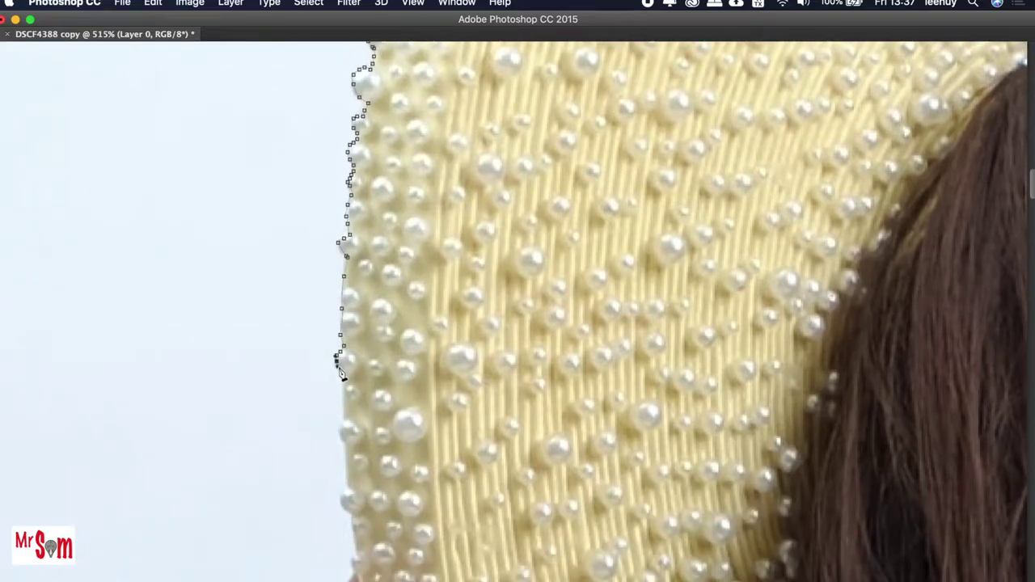
pyautogui.moveTo(341, 374); pyautogui.dragTo(344, 445)
pyautogui.scroll(-2, 343, 444)
pyautogui.scroll(-1, 353, 396)
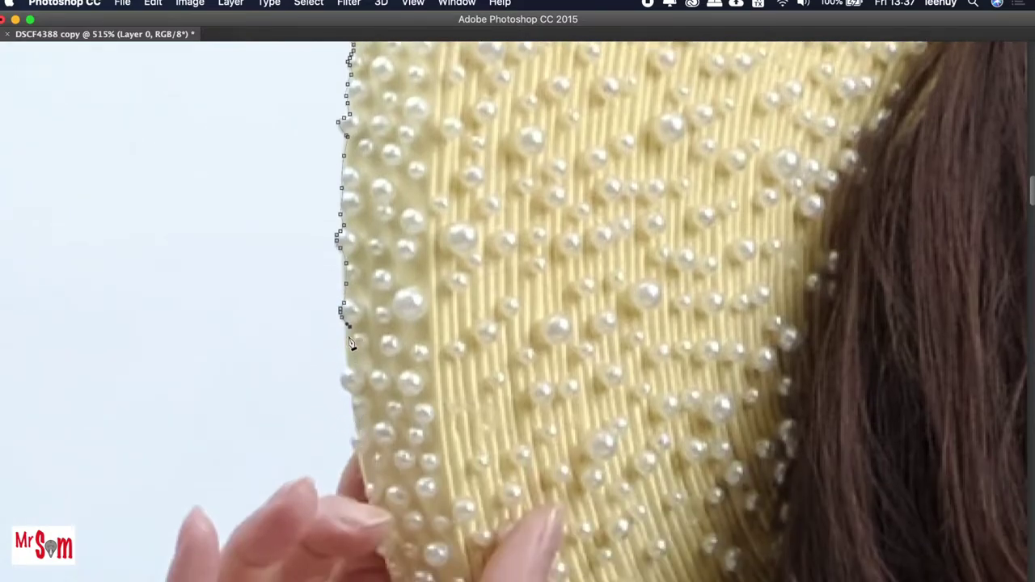
# Step: Trace where the hand meets the hat, then down the fingers and wrist to the floral cuff
pyautogui.moveTo(352, 362)
pyautogui.mouseDown()
pyautogui.moveTo(339, 379)
pyautogui.moveTo(359, 437)
pyautogui.moveTo(410, 420)
pyautogui.moveTo(426, 346)
pyautogui.moveTo(408, 385)
pyautogui.moveTo(397, 358)
pyautogui.moveTo(369, 363)
pyautogui.moveTo(313, 428)
pyautogui.mouseUp()
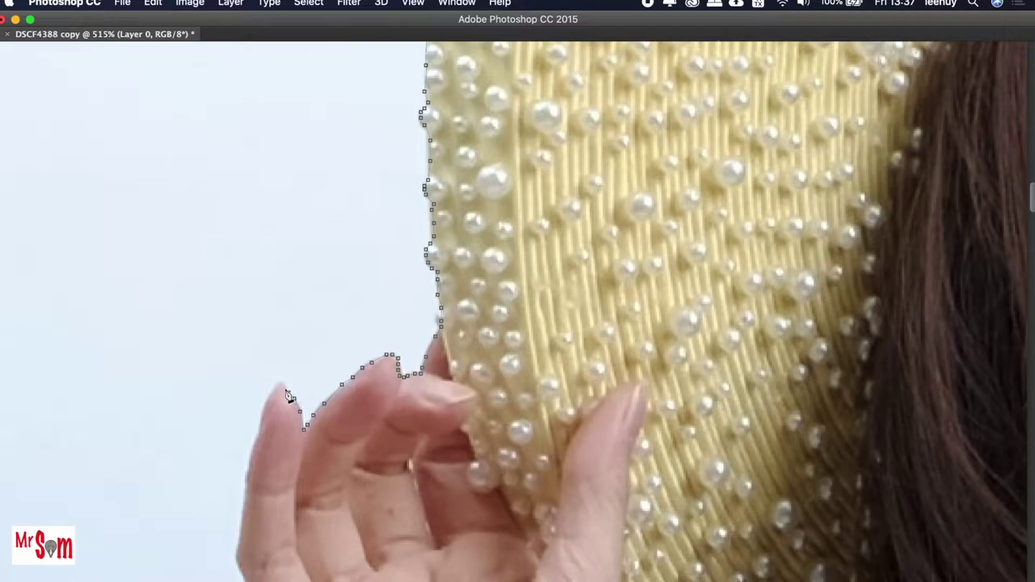
pyautogui.scroll(-5, 275, 404)
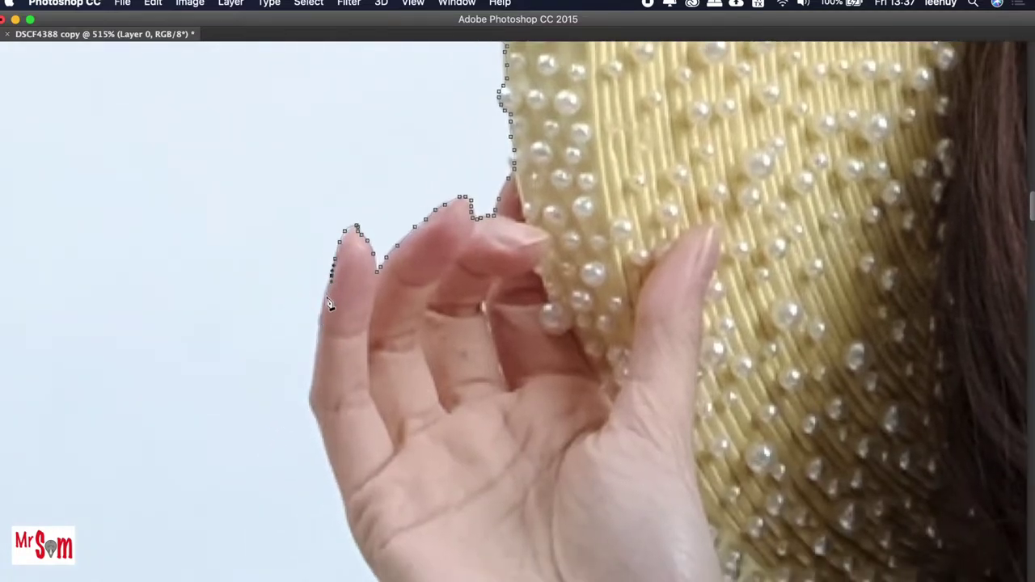
pyautogui.scroll(-3, 318, 369)
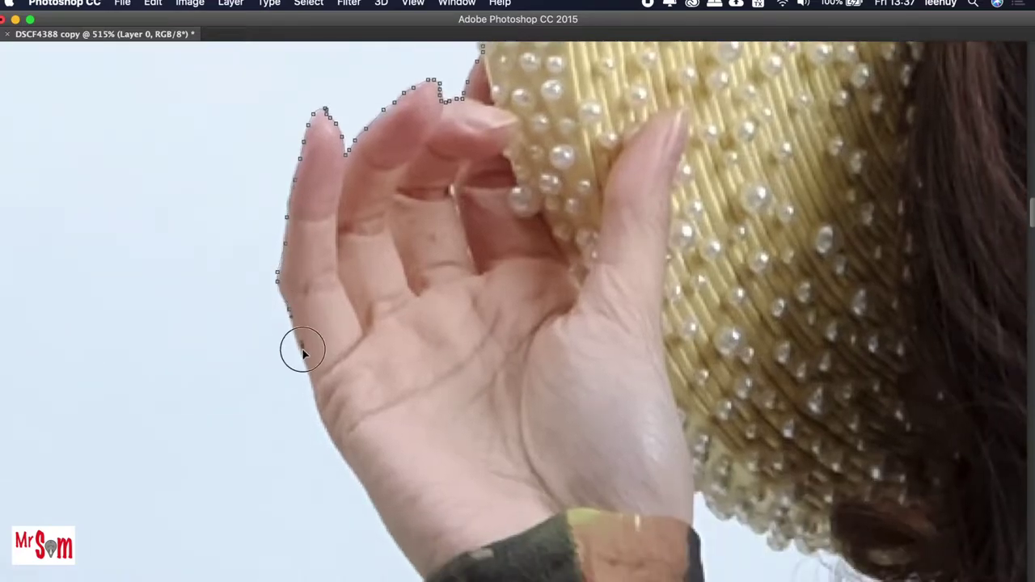
pyautogui.scroll(-1, 323, 396)
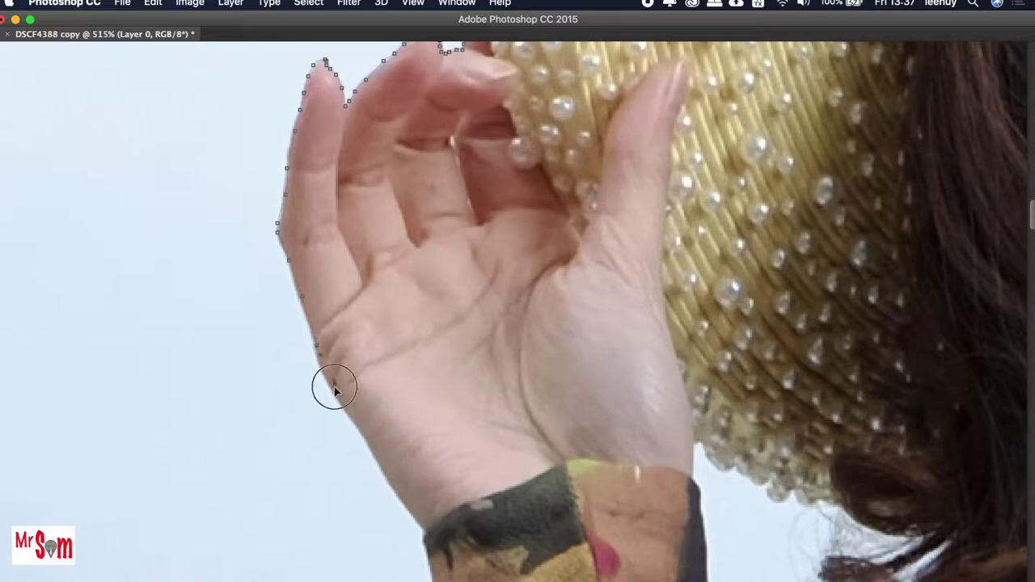
pyautogui.scroll(-1, 334, 390)
pyautogui.scroll(-2, 343, 367)
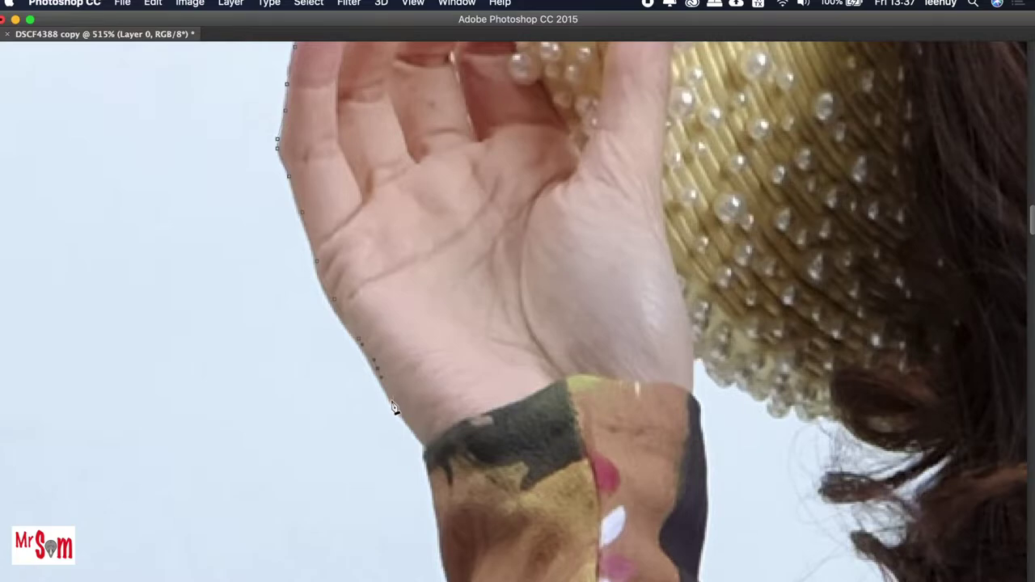
pyautogui.scroll(-1, 433, 455)
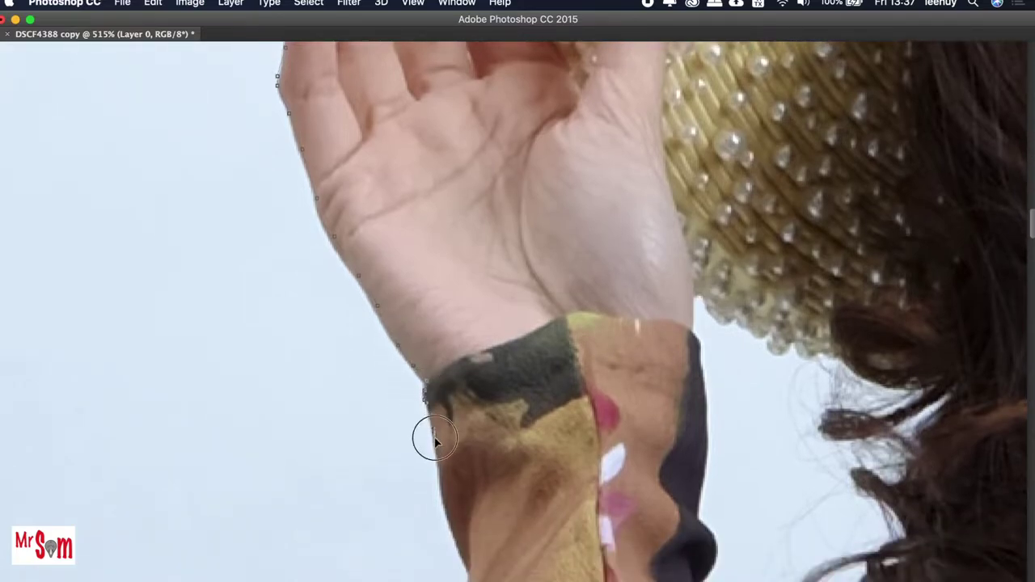
pyautogui.scroll(-1, 443, 472)
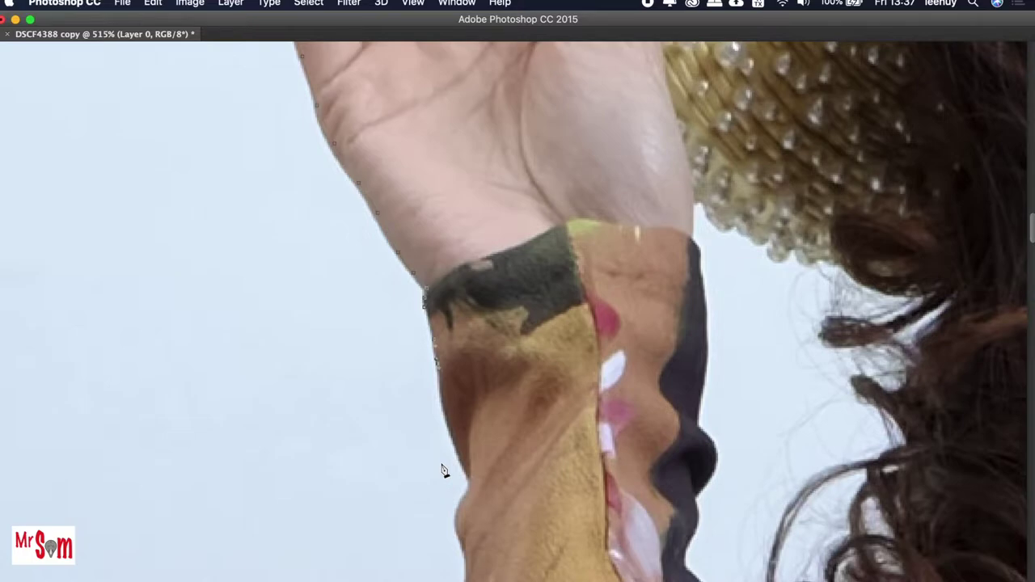
# Step: Pan down the sleeve and place outline points along the arm's lower edge
pyautogui.scroll(-1, 443, 471)
pyautogui.scroll(-1, 504, 435)
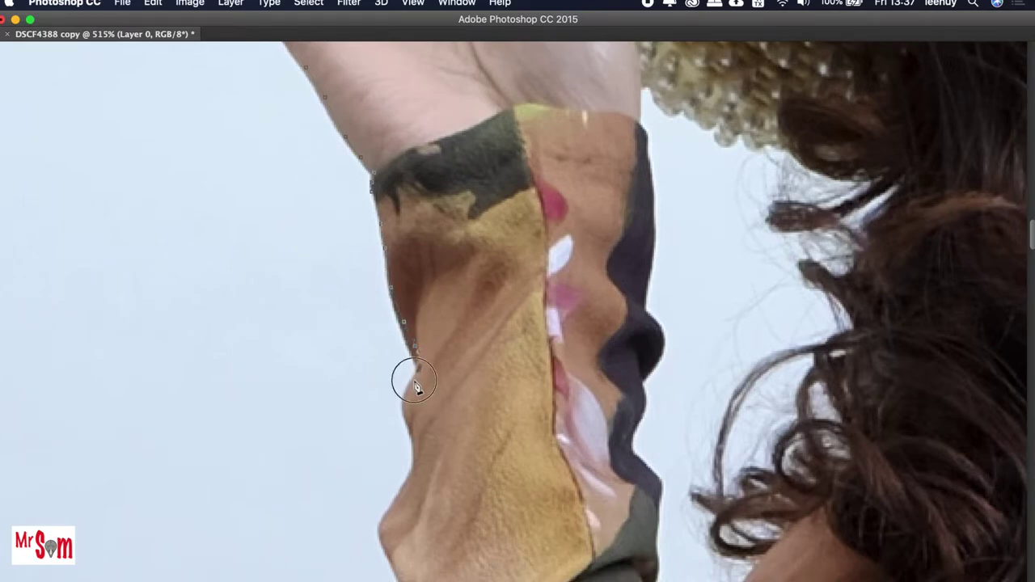
pyautogui.scroll(-2, 412, 388)
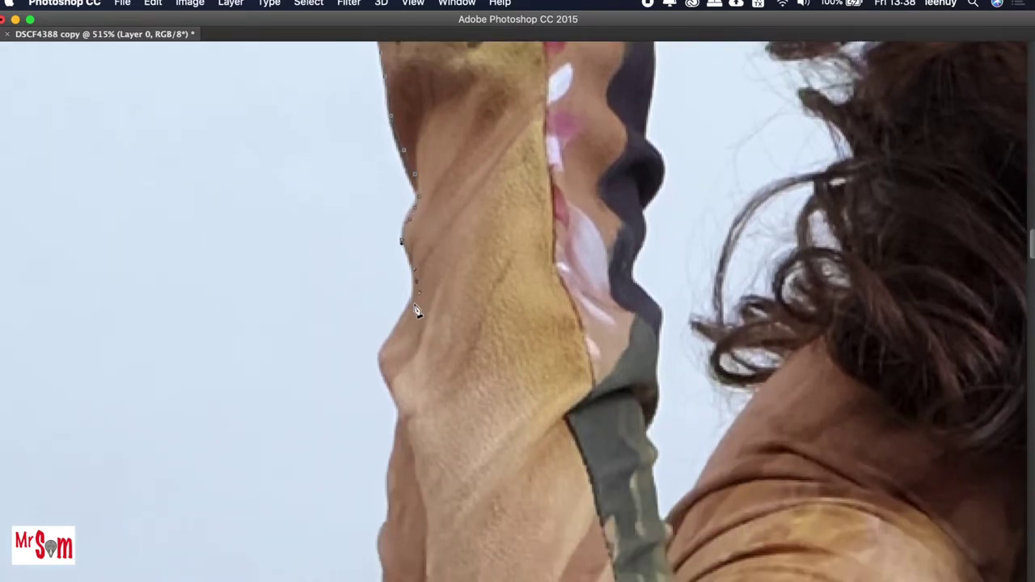
pyautogui.scroll(-2, 411, 422)
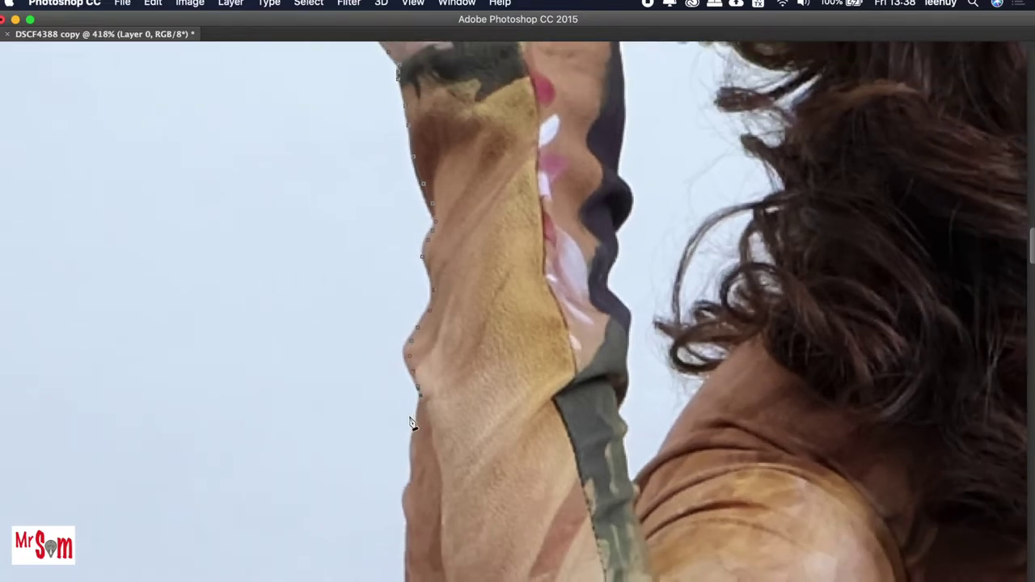
pyautogui.scroll(-1, 410, 420)
pyautogui.scroll(-2, 436, 411)
pyautogui.scroll(-1, 434, 339)
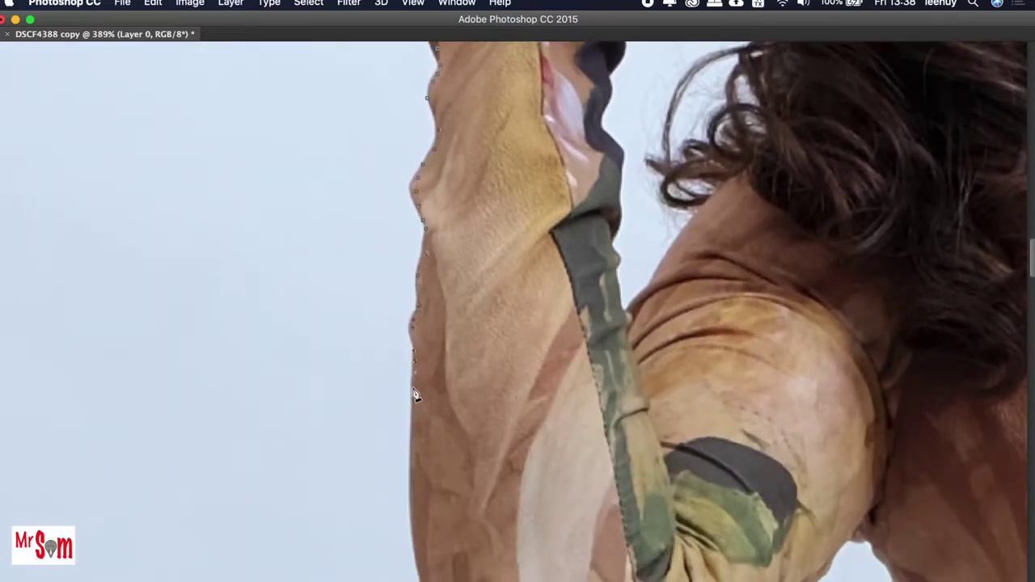
pyautogui.scroll(-2, 418, 384)
pyautogui.scroll(-2, 410, 438)
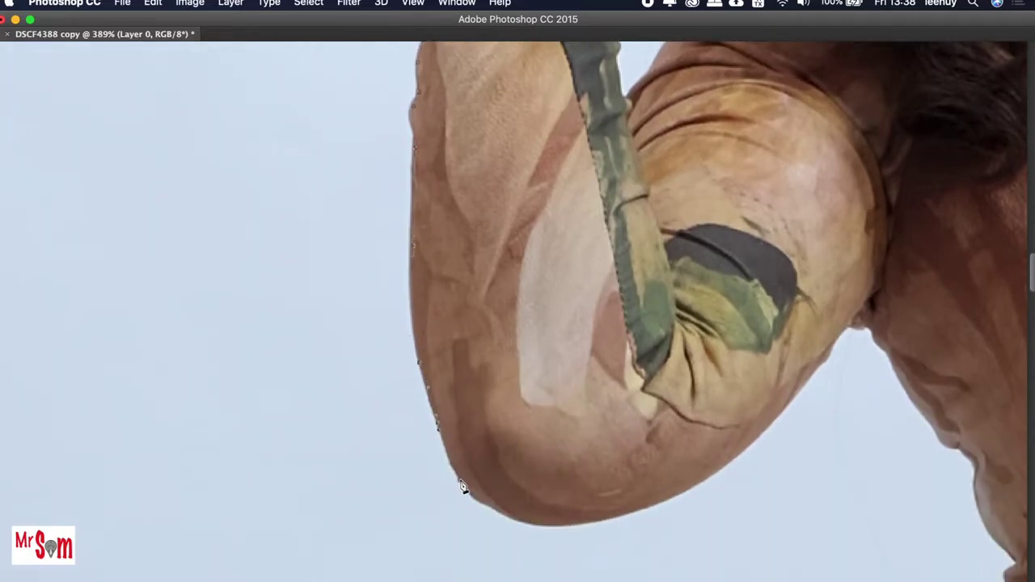
pyautogui.click(561, 527)
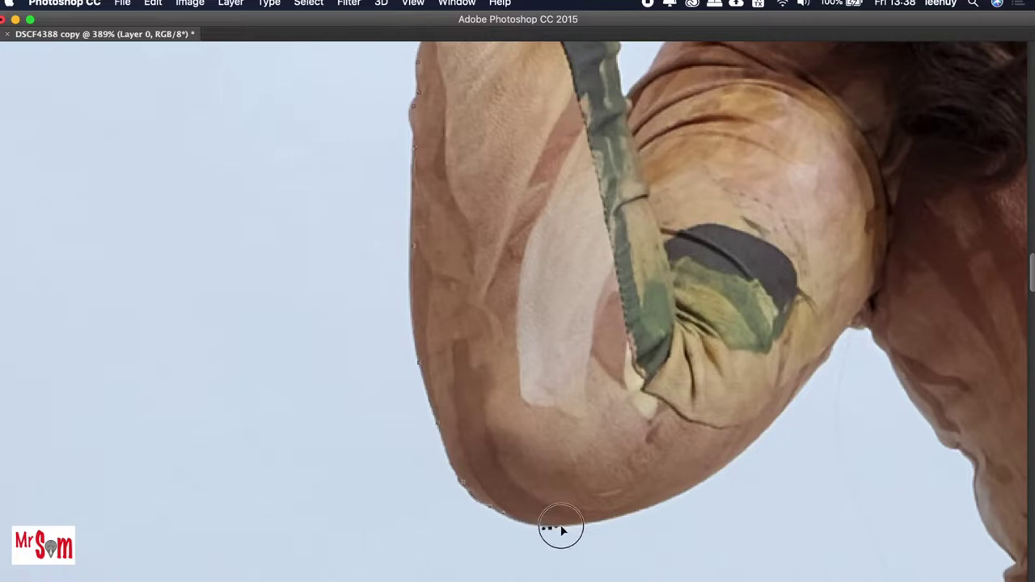
pyautogui.click(650, 504)
# Step: Add points around the elbow's curve and along the neck edge
pyautogui.hscroll(2, 611, 521)
pyautogui.click(680, 481)
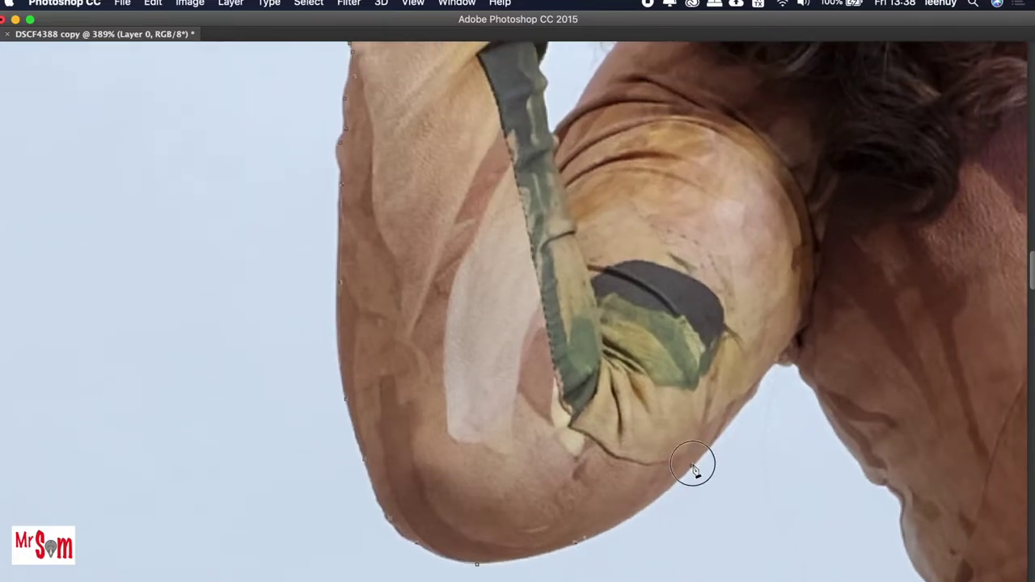
pyautogui.click(692, 465)
pyautogui.click(837, 411)
pyautogui.scroll(-3, 836, 436)
pyautogui.hscroll(5, 836, 437)
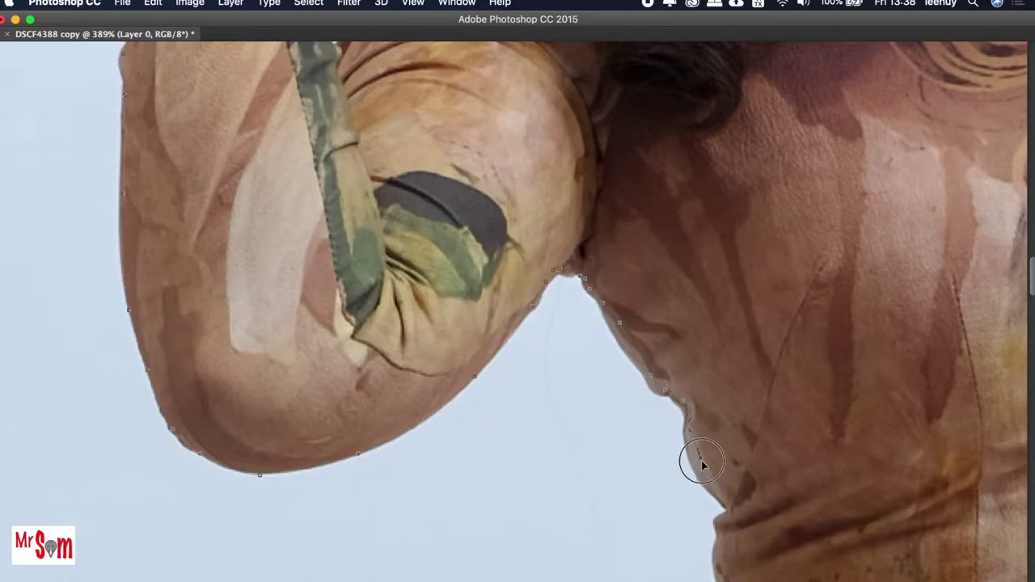
pyautogui.scroll(-2, 730, 484)
pyautogui.hscroll(1, 730, 484)
pyautogui.scroll(-2, 730, 484)
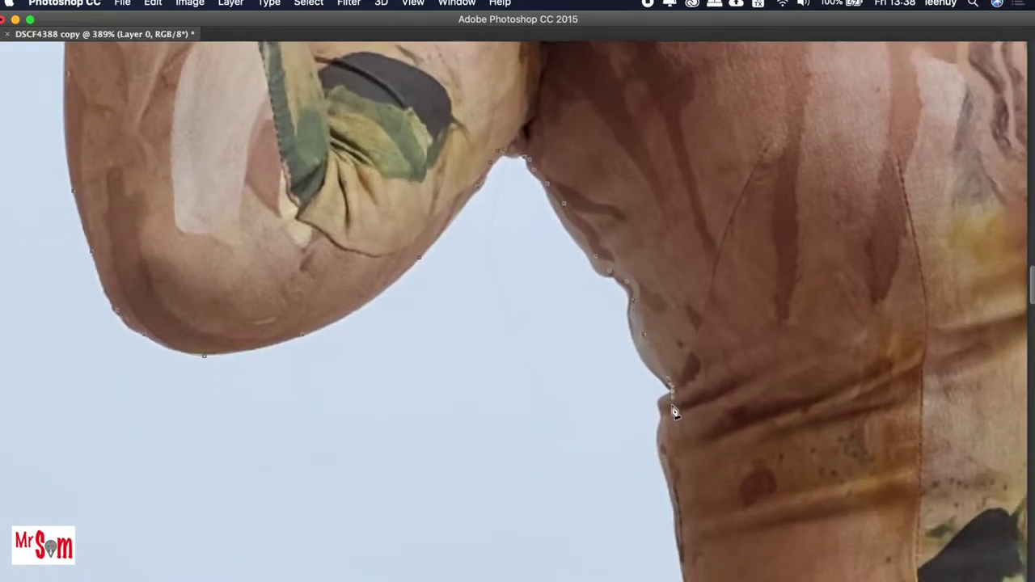
# Step: Place Pen anchor points down the woman's left dress edge
pyautogui.scroll(-4, 659, 405)
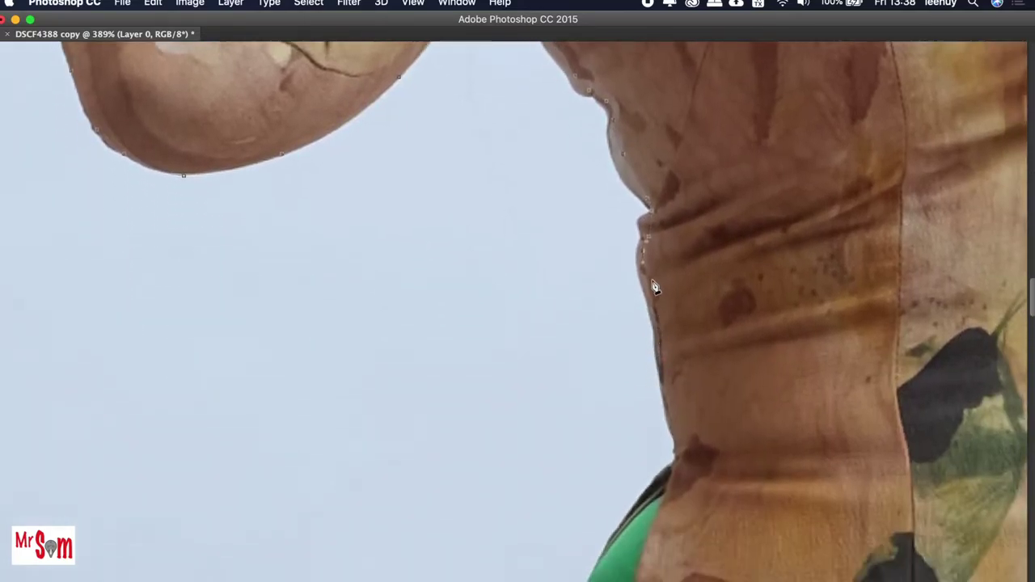
pyautogui.scroll(-1, 664, 373)
pyautogui.scroll(-2, 665, 373)
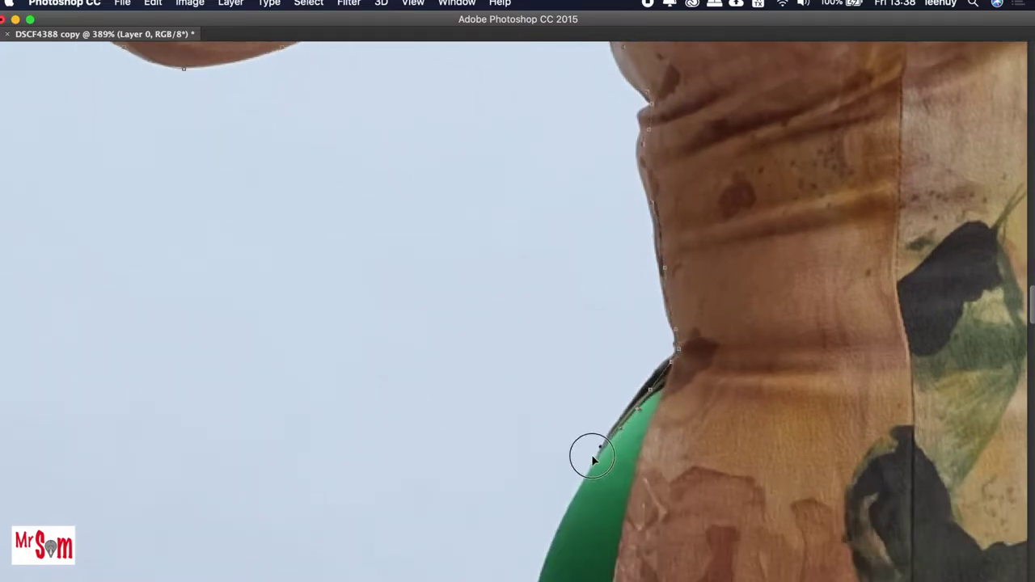
pyautogui.scroll(-1, 594, 467)
pyautogui.scroll(-2, 595, 473)
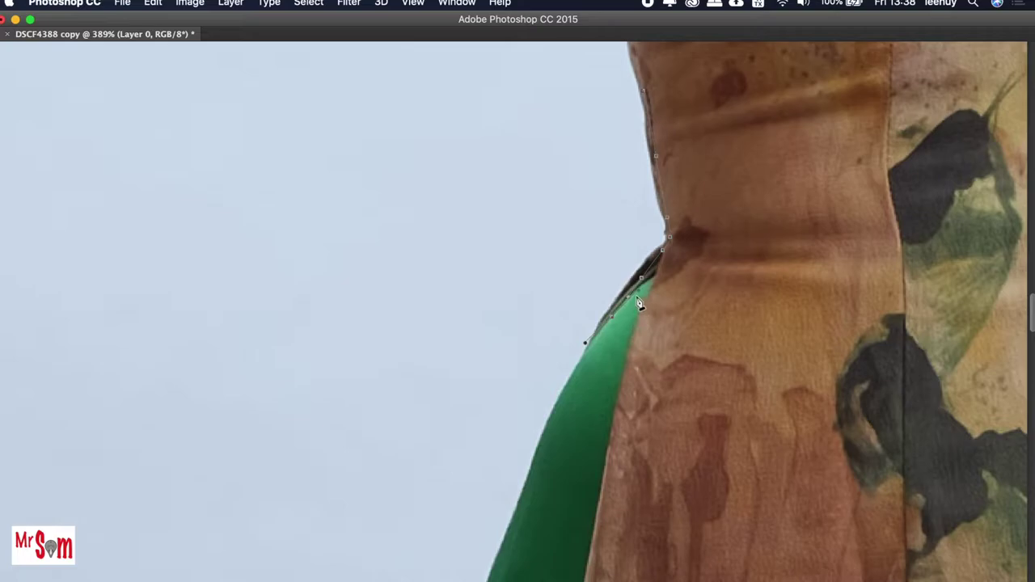
pyautogui.scroll(-1, 595, 369)
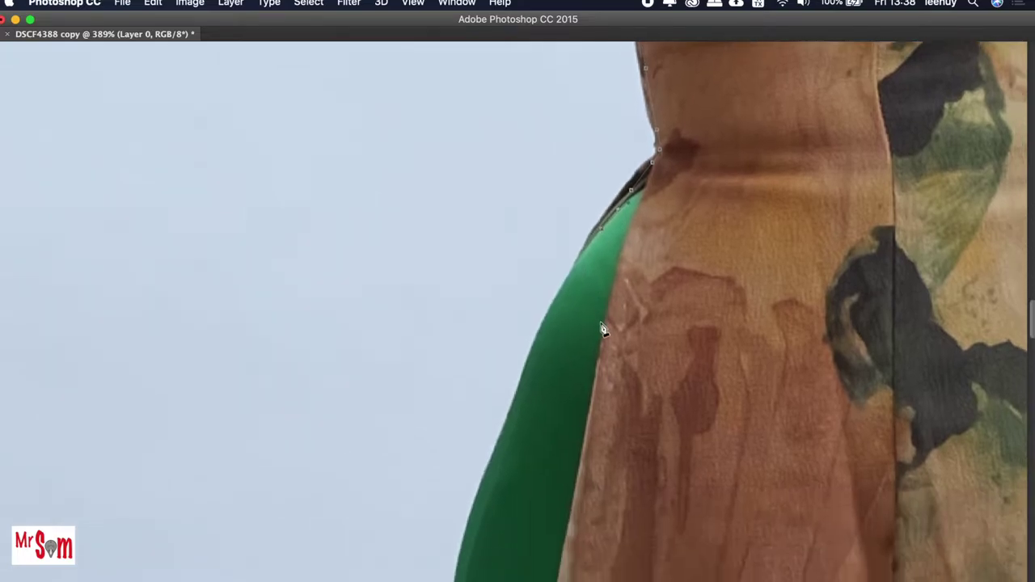
pyautogui.scroll(-1, 550, 323)
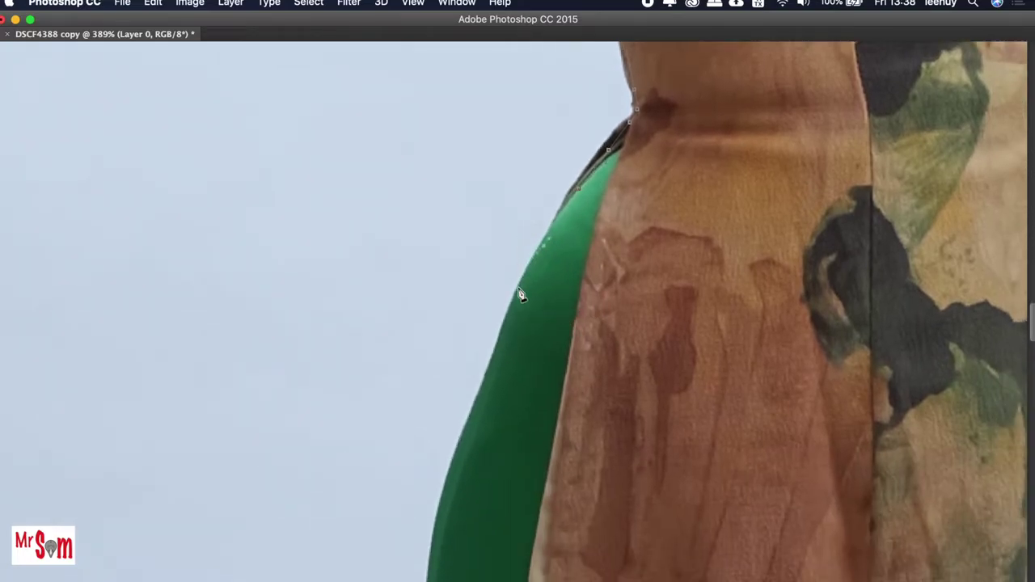
pyautogui.scroll(-1, 489, 400)
pyautogui.scroll(-4, 489, 401)
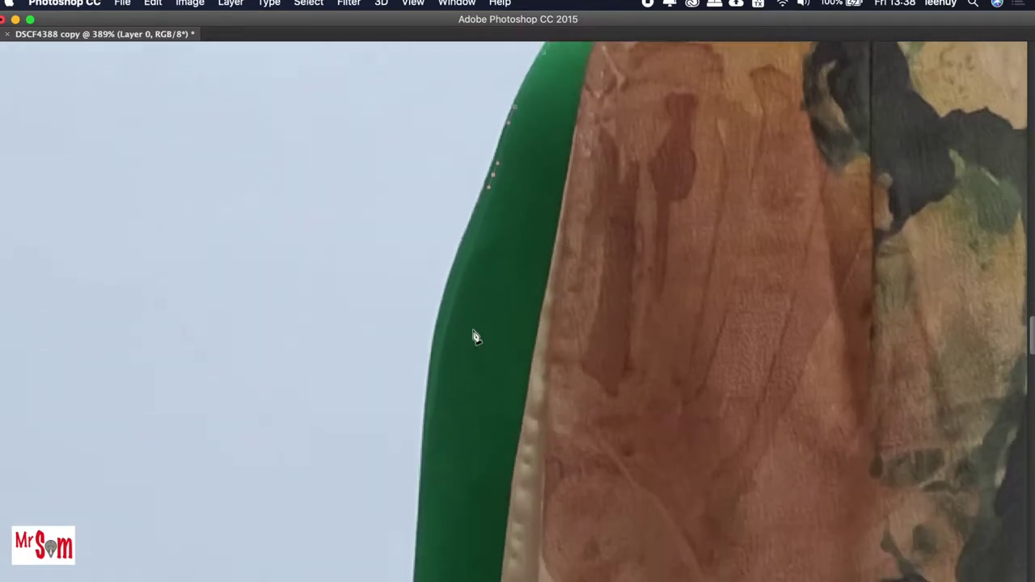
pyautogui.click(426, 450)
pyautogui.scroll(-5, 440, 444)
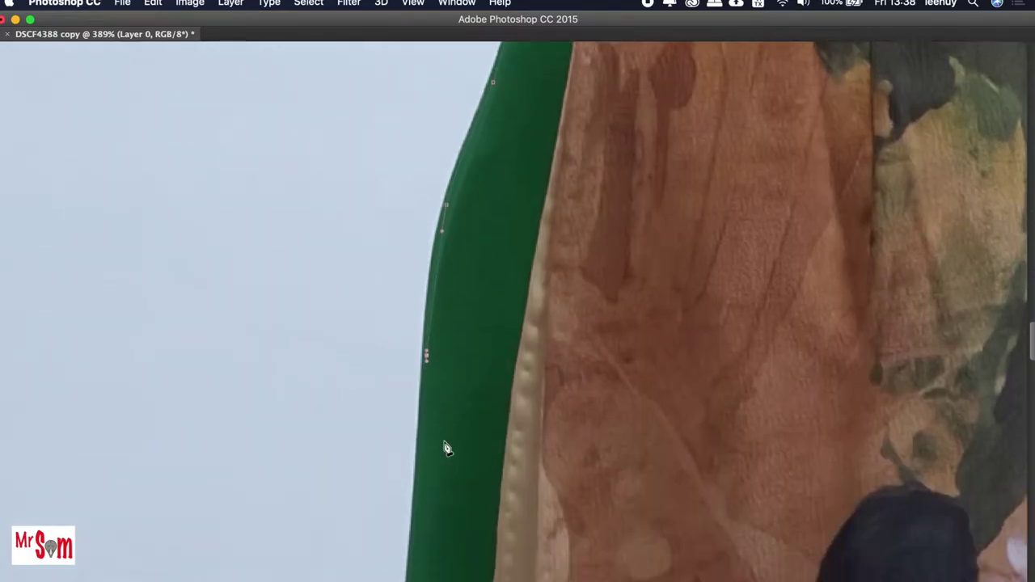
pyautogui.click(394, 445)
pyautogui.scroll(-2, 400, 469)
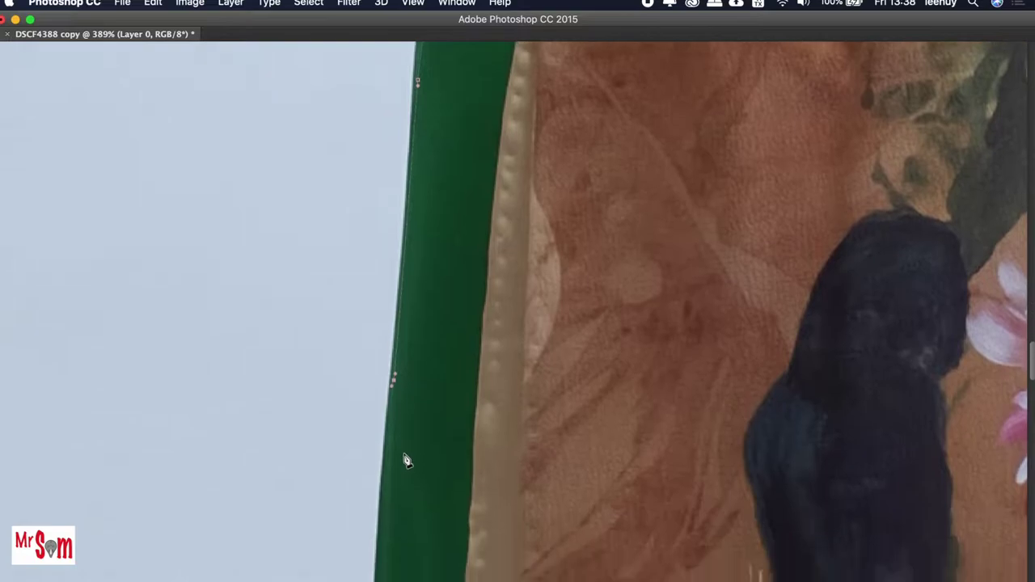
pyautogui.scroll(-2, 396, 497)
pyautogui.click(367, 551)
# Step: Extend the Pen path down the green panel's edge and along the bottom hem
pyautogui.scroll(-7, 383, 504)
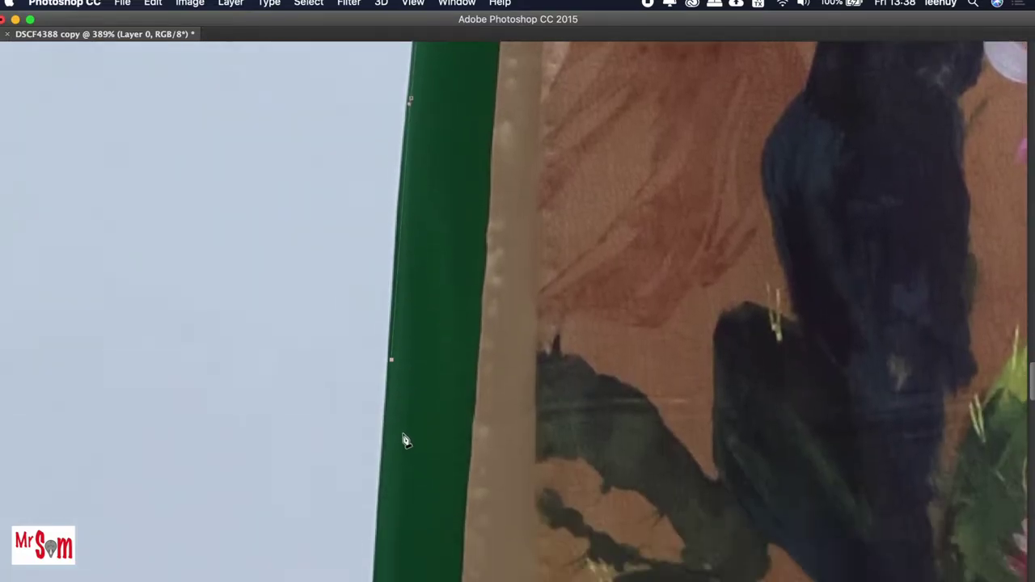
pyautogui.scroll(-4, 402, 510)
pyautogui.scroll(-3, 412, 485)
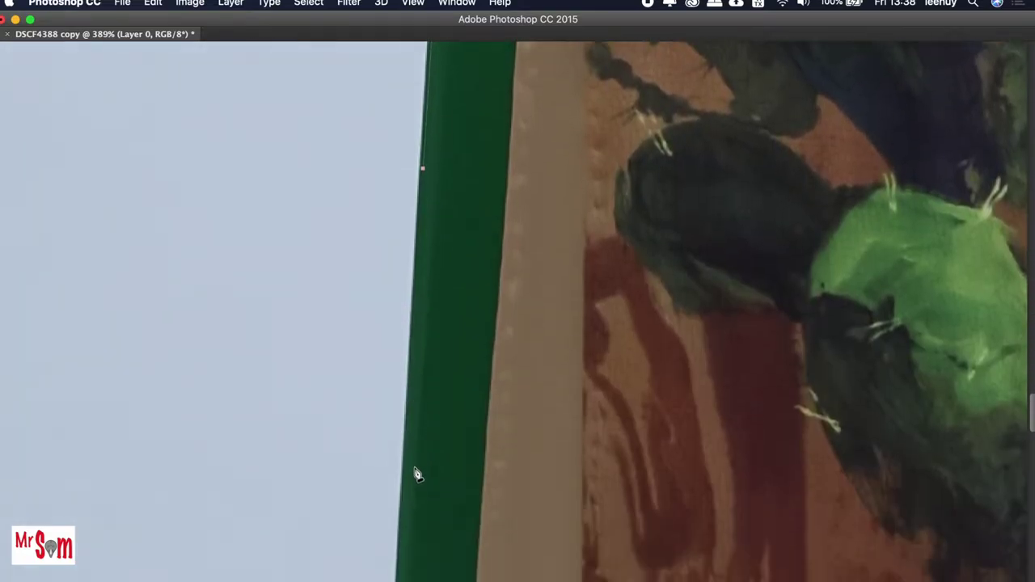
pyautogui.scroll(-1, 412, 497)
pyautogui.scroll(-2, 416, 485)
pyautogui.scroll(-1, 404, 510)
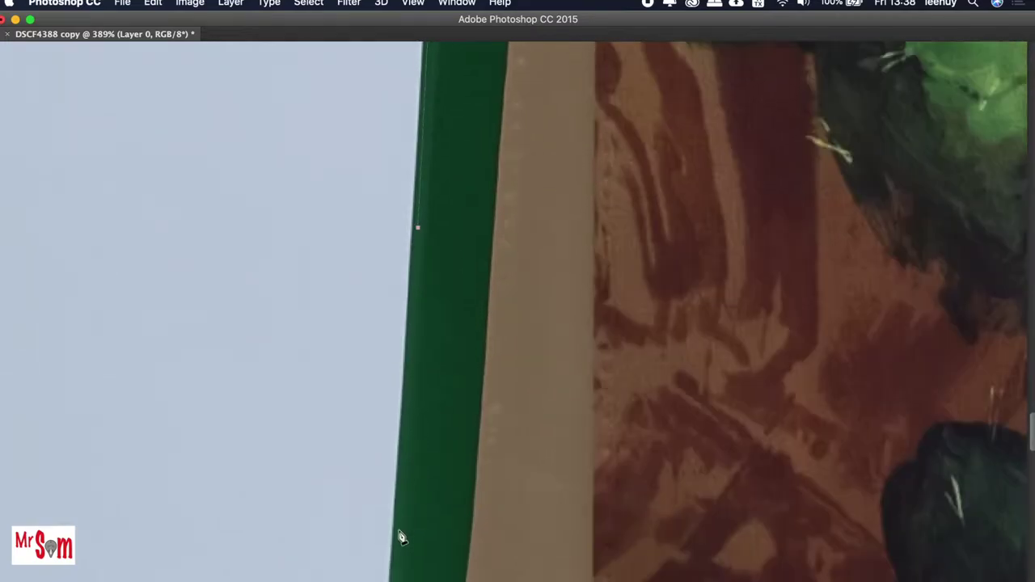
pyautogui.scroll(-2, 398, 533)
pyautogui.scroll(-2, 384, 509)
pyautogui.hscroll(1, 376, 492)
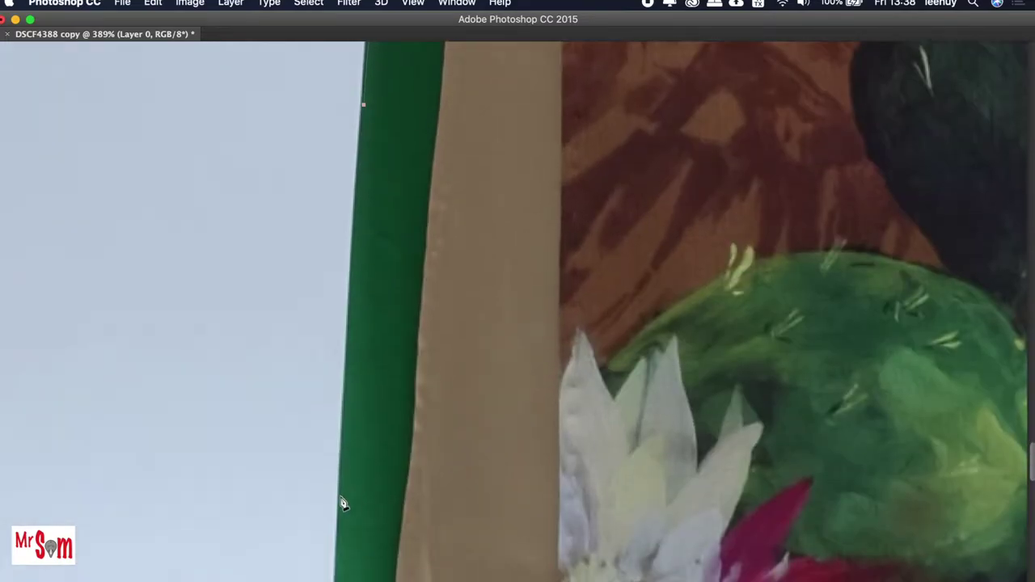
pyautogui.scroll(-1, 342, 511)
pyautogui.scroll(-2, 341, 509)
pyautogui.scroll(-2, 339, 507)
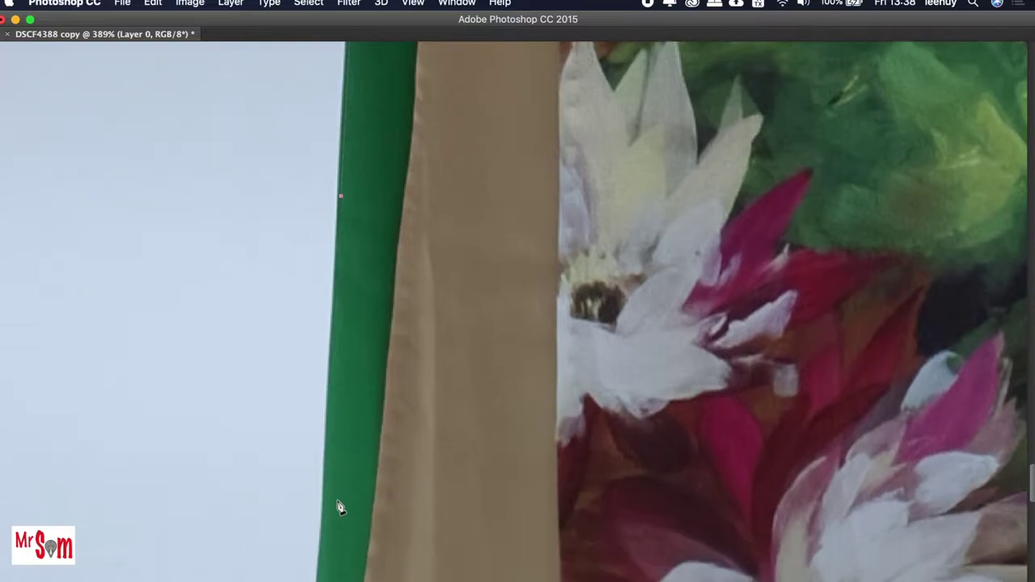
pyautogui.scroll(-2, 328, 522)
pyautogui.scroll(-2, 333, 497)
pyautogui.scroll(-2, 342, 473)
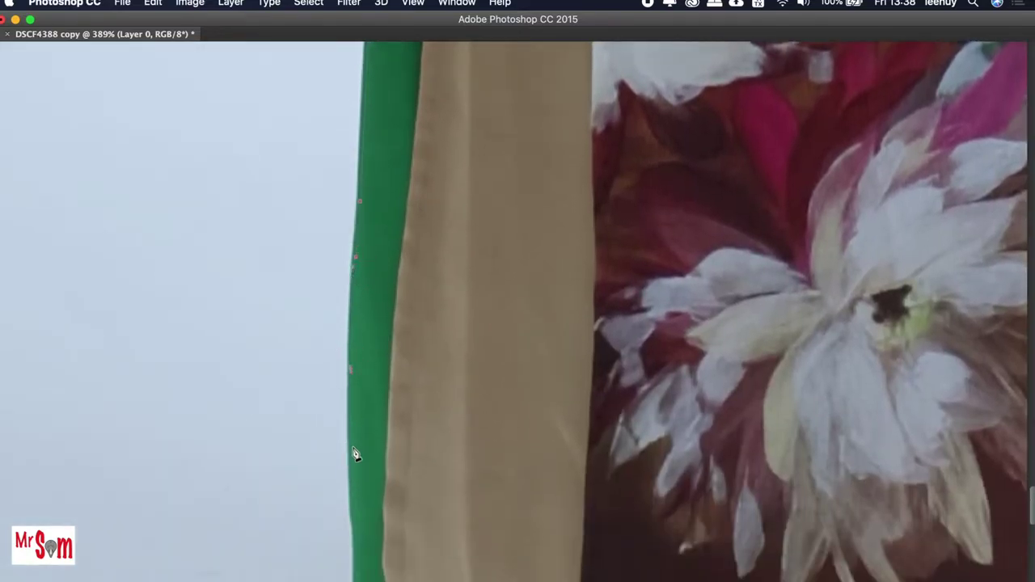
pyautogui.scroll(-2, 357, 489)
pyautogui.scroll(-2, 362, 388)
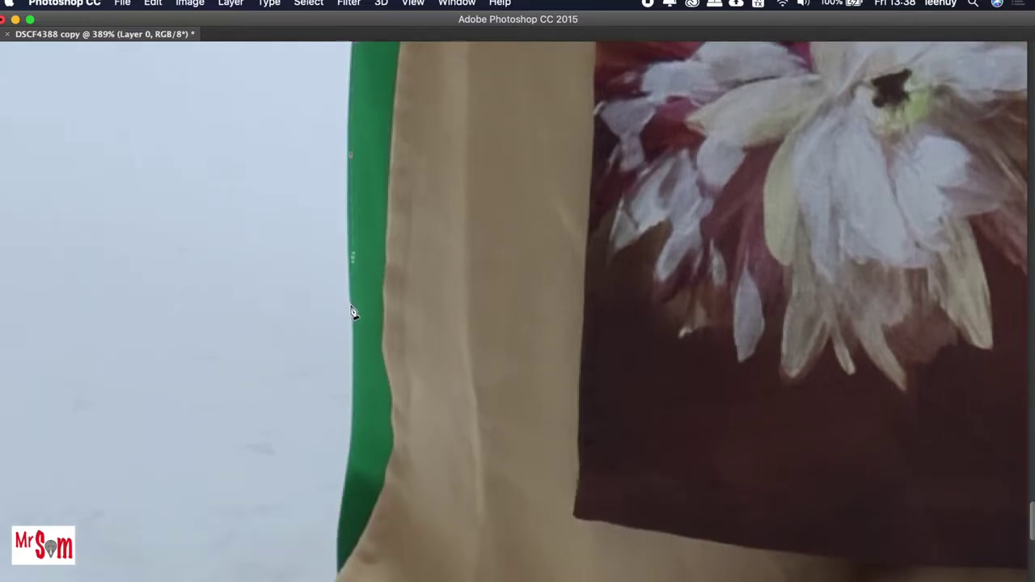
pyautogui.moveTo(351, 312)
pyautogui.mouseDown()
pyautogui.moveTo(358, 458)
pyautogui.moveTo(349, 480)
pyautogui.mouseUp()
pyautogui.scroll(-3, 349, 479)
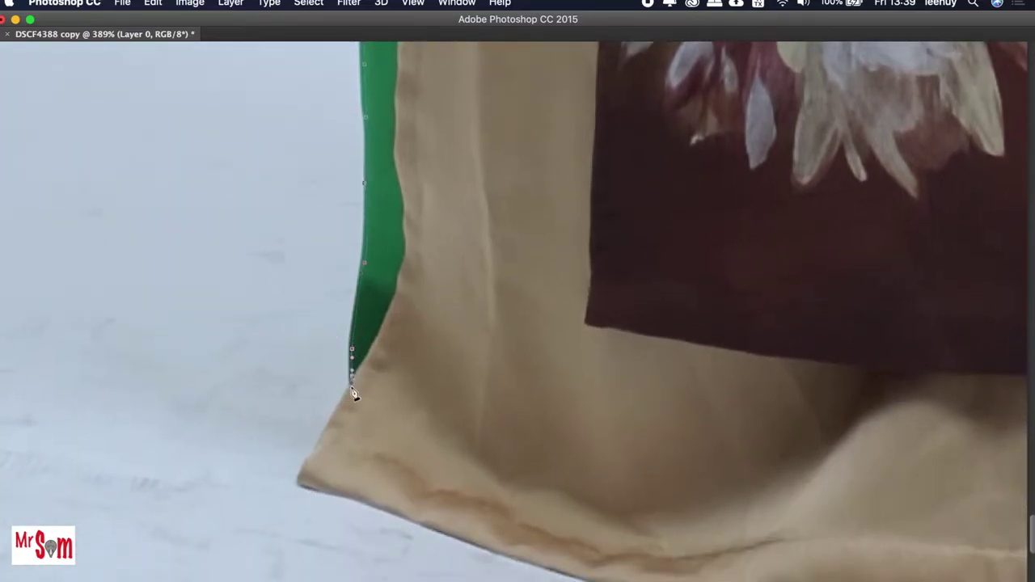
pyautogui.moveTo(306, 487)
pyautogui.mouseDown()
pyautogui.moveTo(368, 508)
pyautogui.moveTo(622, 526)
pyautogui.mouseUp()
pyautogui.hscroll(3, 481, 542)
pyautogui.scroll(-1, 481, 542)
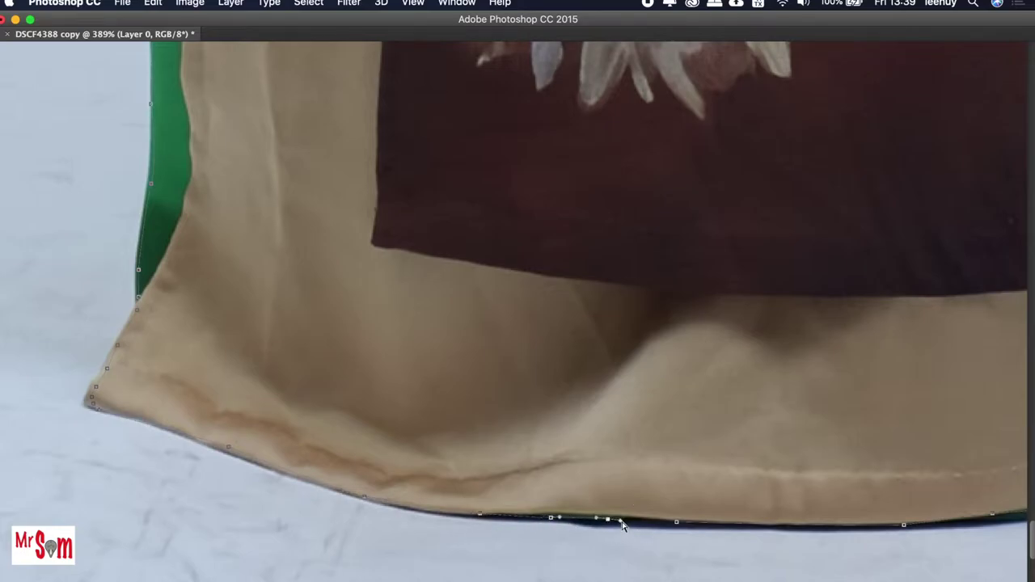
# Step: Close the path into a selection, invert it and delete the studio backdrop from Layer 0
pyautogui.click(621, 525)
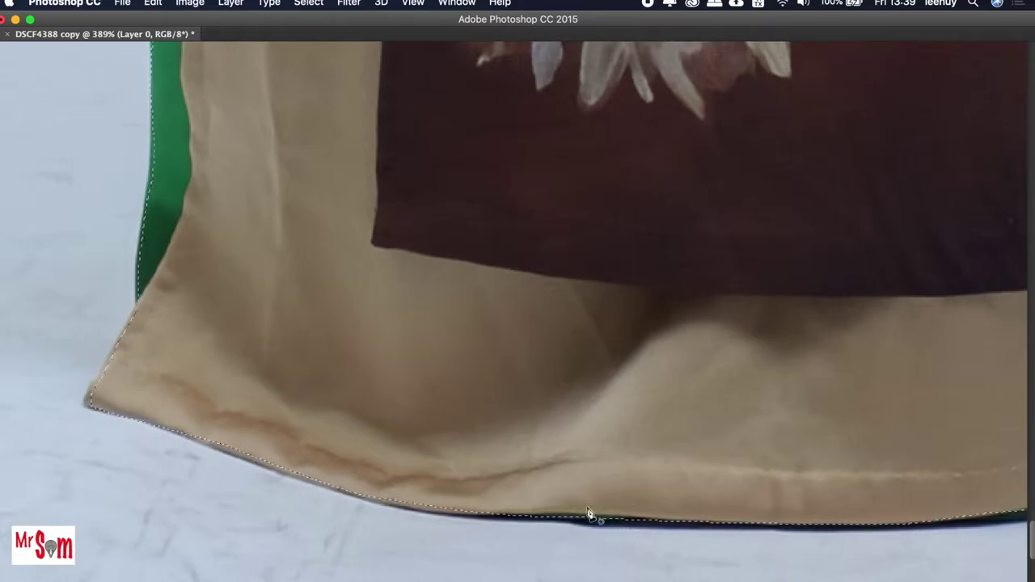
pyautogui.rightClick(513, 347)
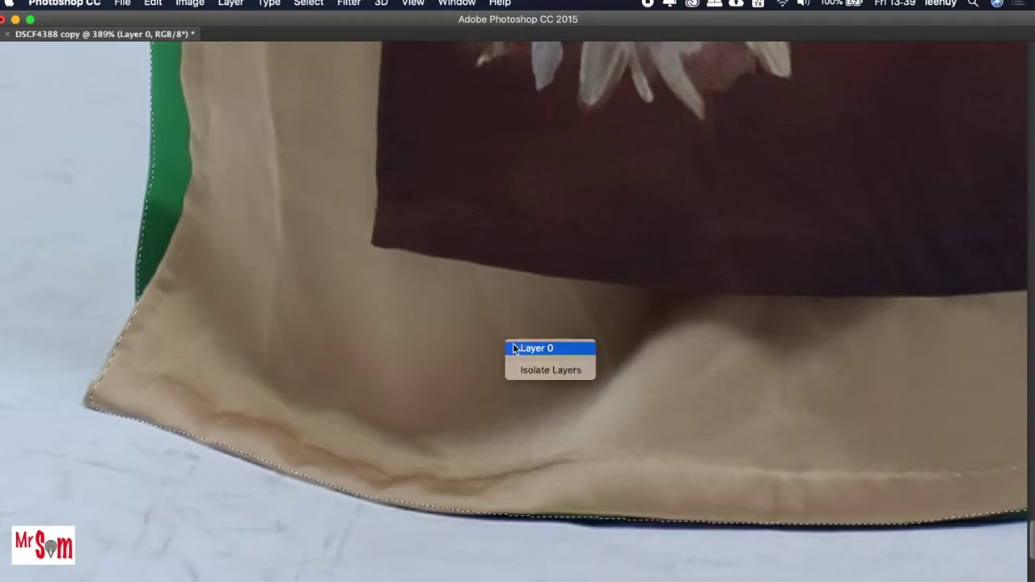
pyautogui.click(518, 348)
pyautogui.rightClick(520, 350)
pyautogui.click(535, 351)
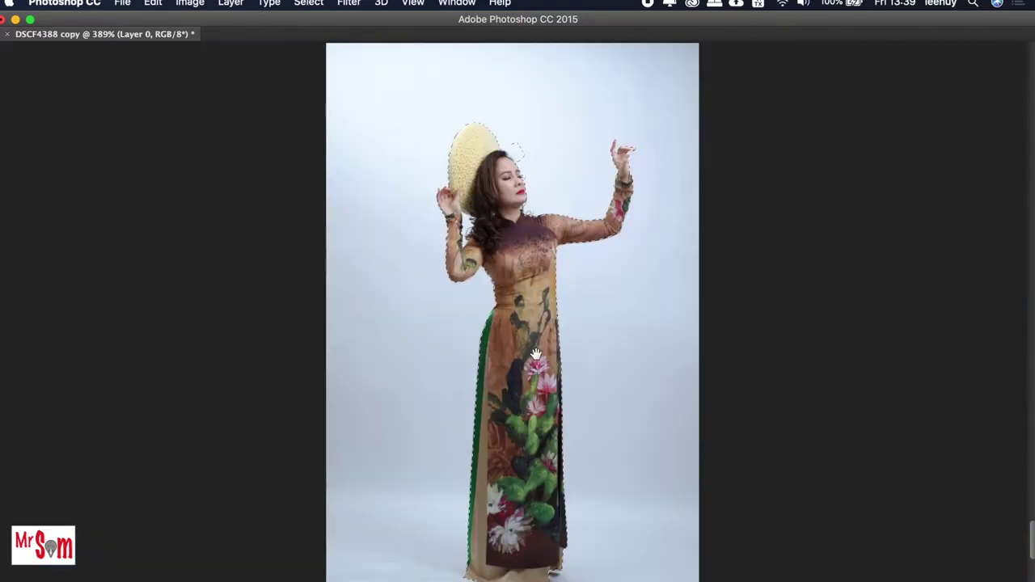
pyautogui.press('Tab')
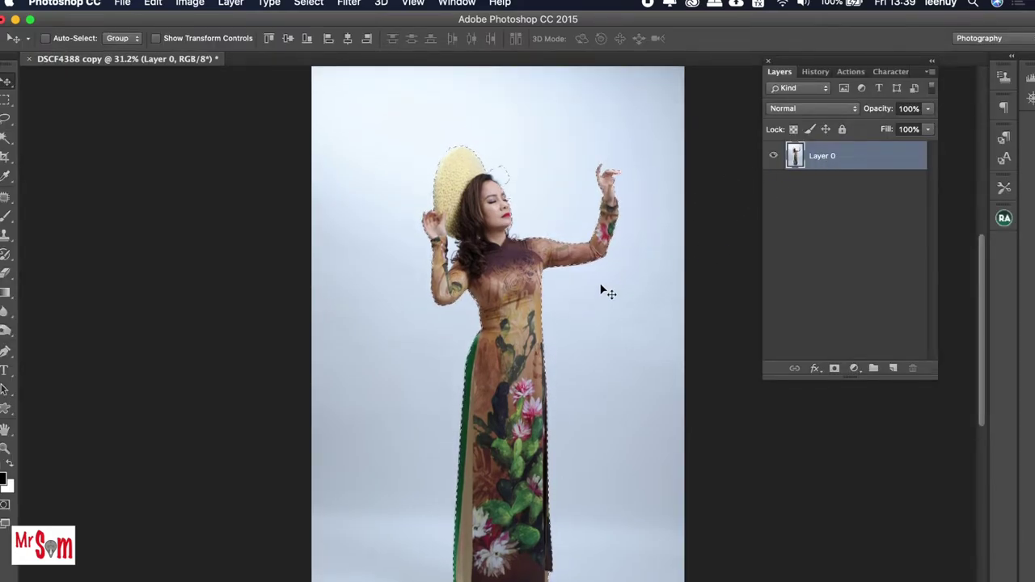
pyautogui.hotkey('ctrl', 'shift', 'i')
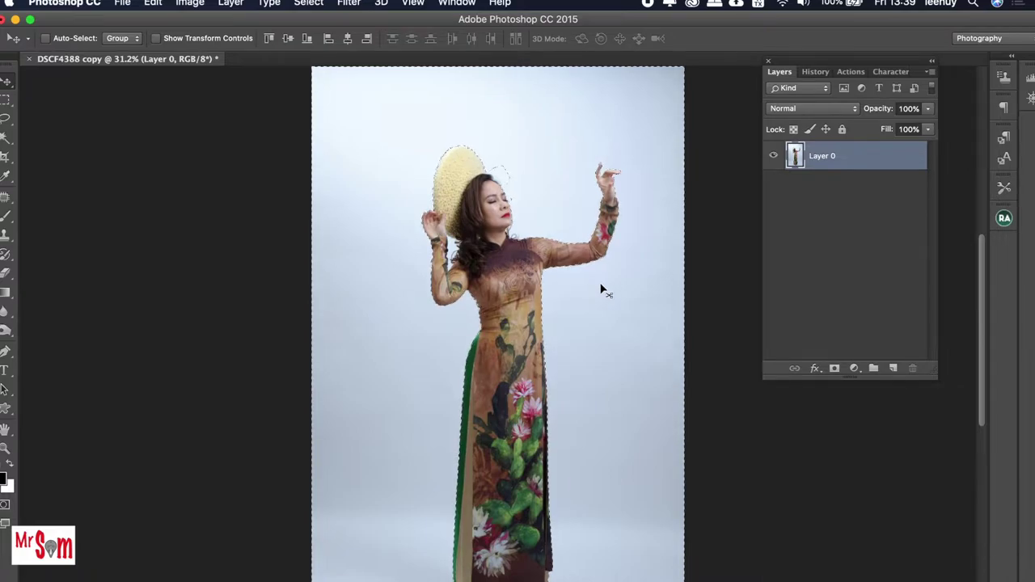
pyautogui.press('Delete')
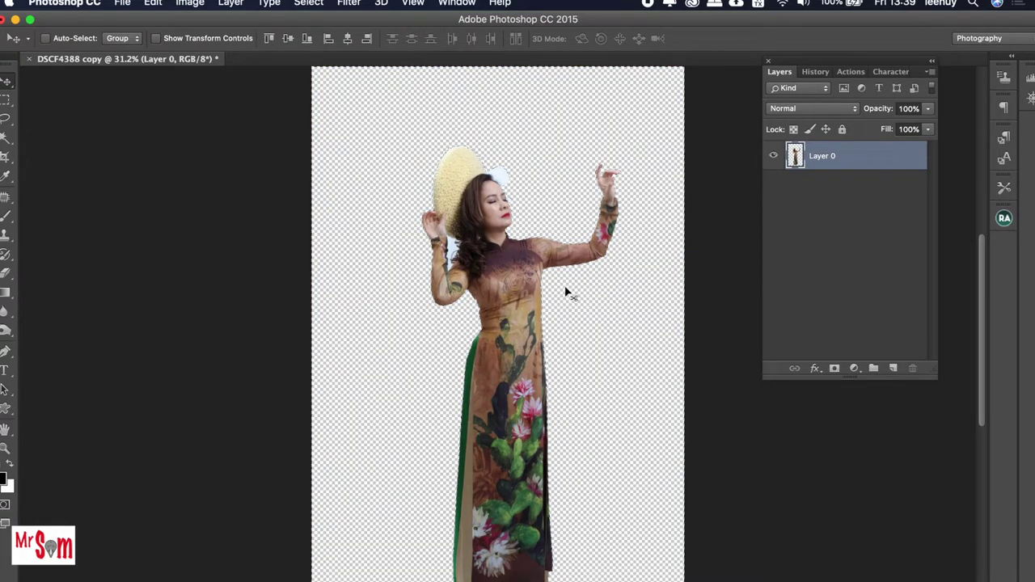
# Step: Deselect and zoom in on the raised right arm and hair
pyautogui.hotkey('ctrl', 'd')
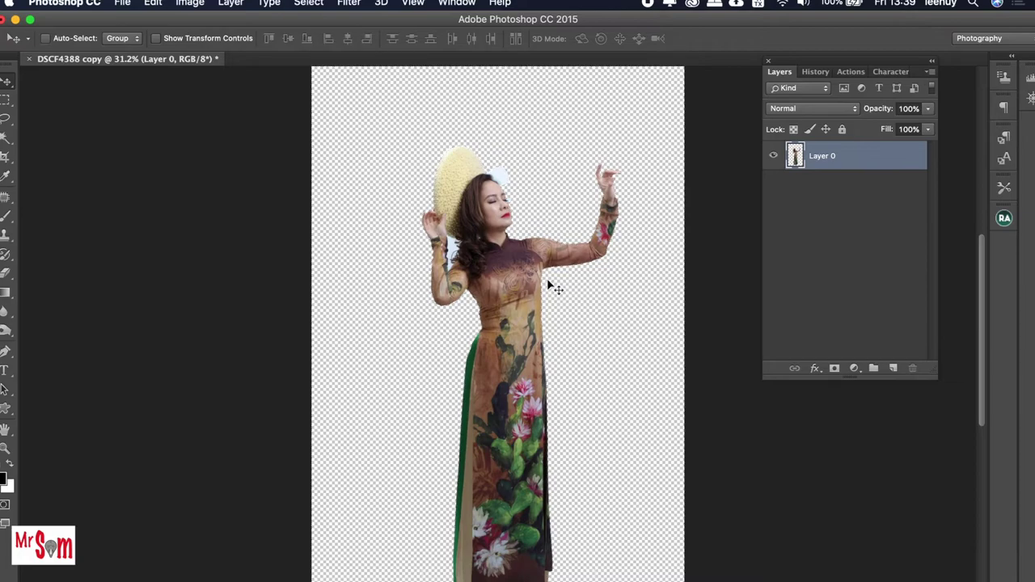
pyautogui.scroll(2, 500, 252)
pyautogui.scroll(2, 517, 258)
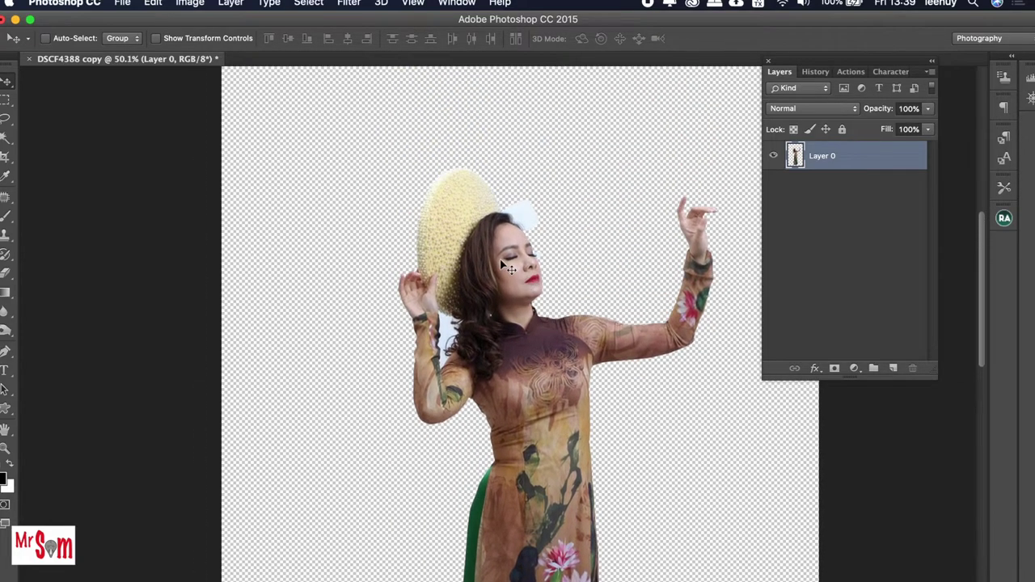
pyautogui.scroll(2, 489, 256)
pyautogui.scroll(2, 489, 257)
pyautogui.scroll(1, 469, 291)
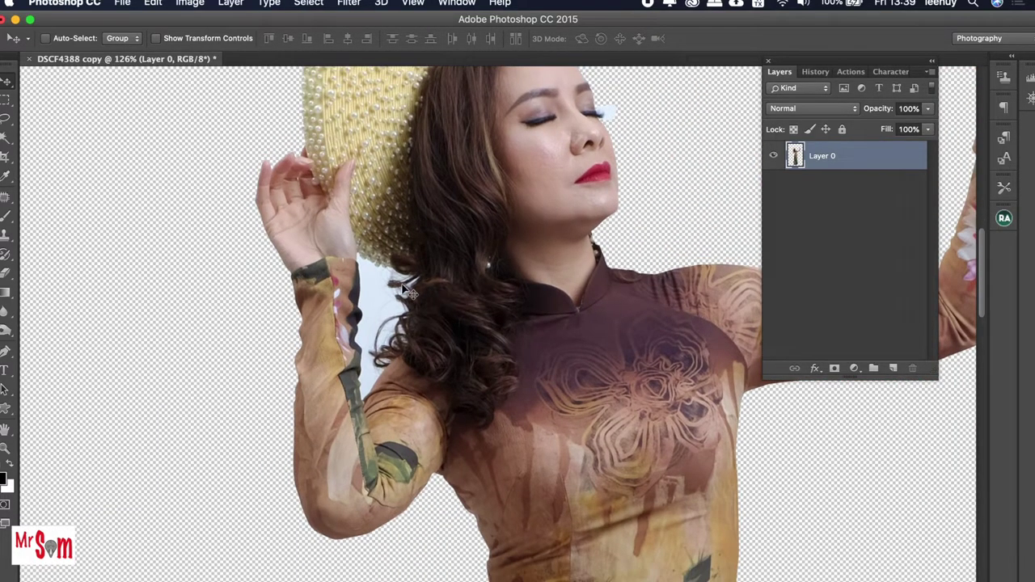
pyautogui.scroll(2, 404, 291)
pyautogui.scroll(1, 396, 289)
pyautogui.scroll(1, 368, 283)
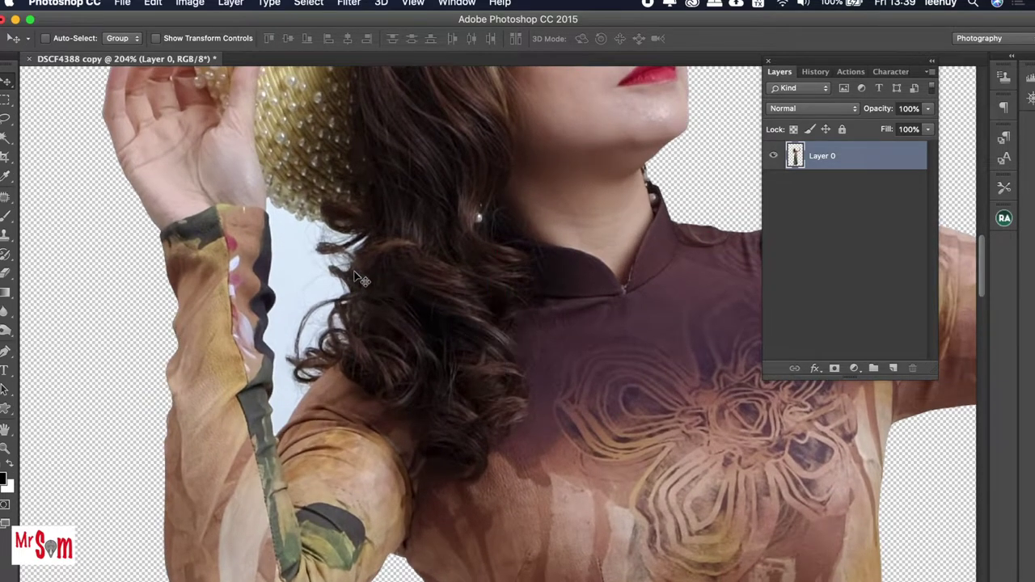
# Step: Start a Pen outline along the hat edge beside the raised arm
pyautogui.press('p')
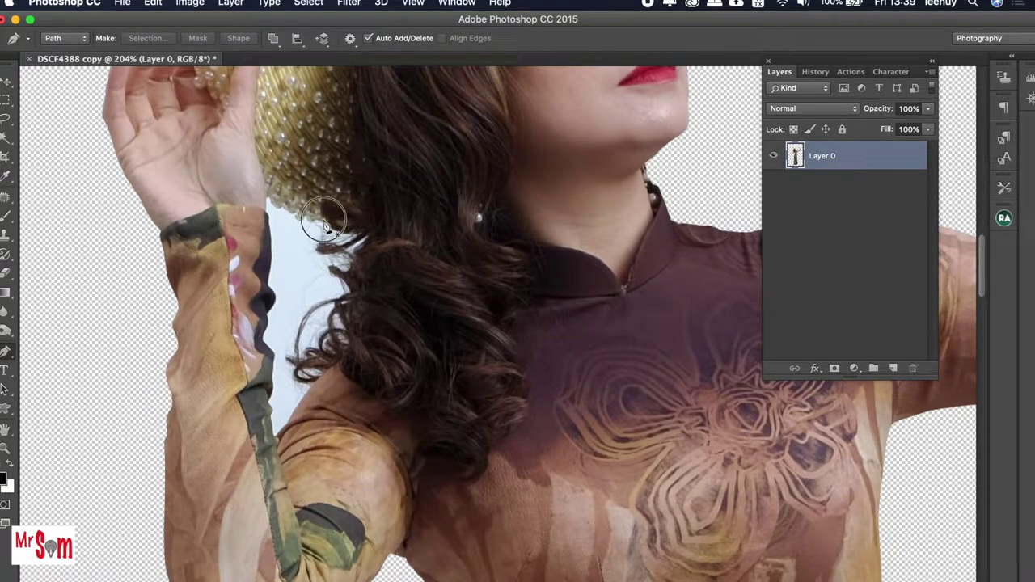
pyautogui.click(317, 220)
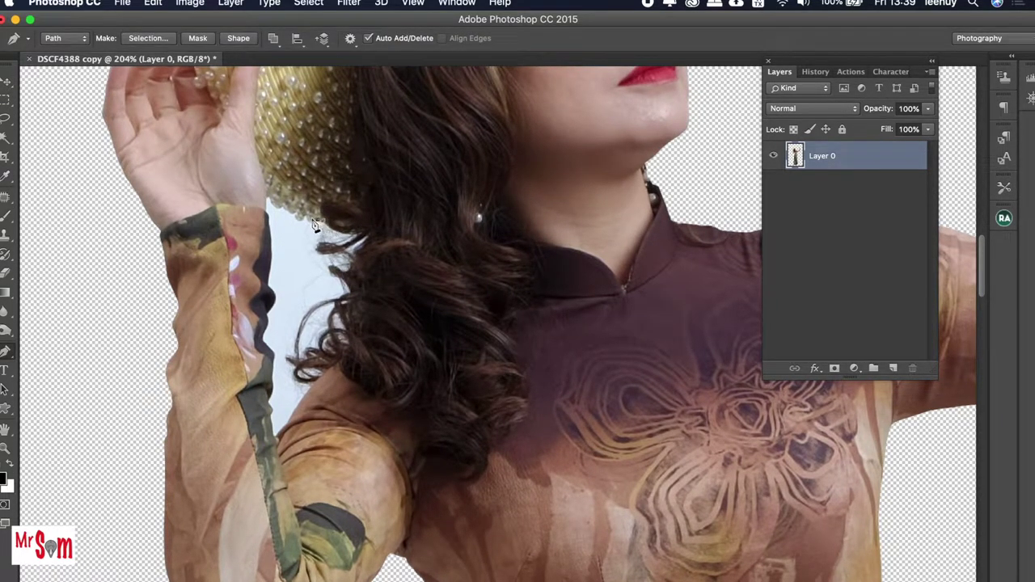
pyautogui.click(268, 203)
pyautogui.scroll(1, 270, 212)
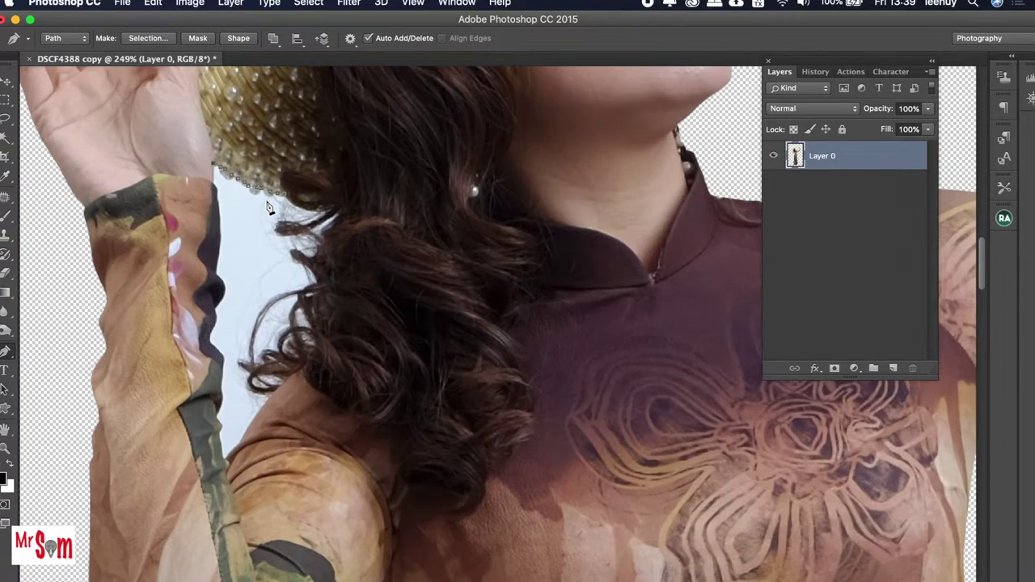
pyautogui.scroll(1, 275, 198)
pyautogui.scroll(1, 283, 178)
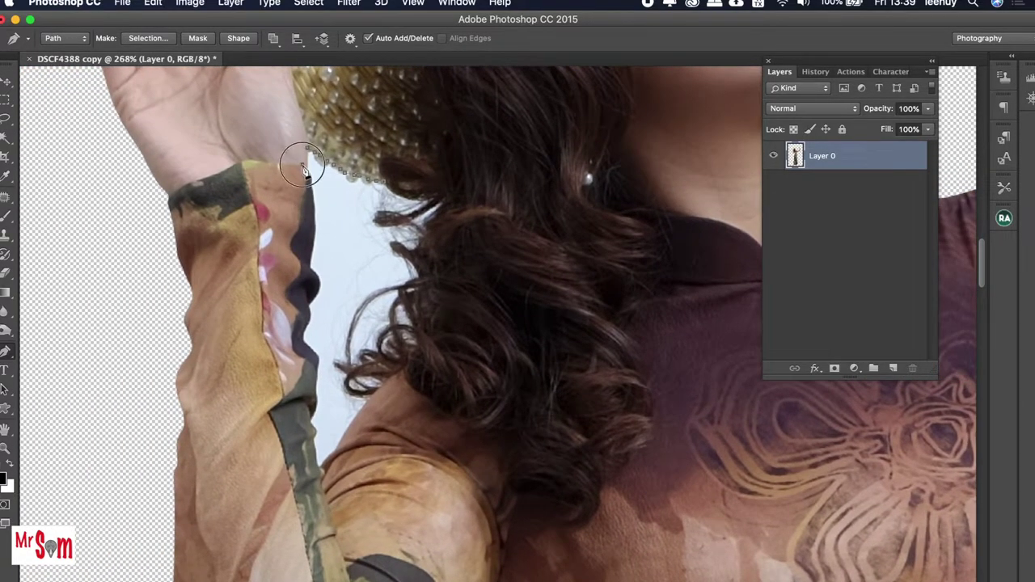
# Step: Continue the outline down the hand, sleeve and arm edge
pyautogui.click(303, 166)
pyautogui.click(314, 233)
pyautogui.click(308, 264)
pyautogui.click(314, 277)
pyautogui.click(316, 284)
pyautogui.click(300, 326)
pyautogui.click(314, 408)
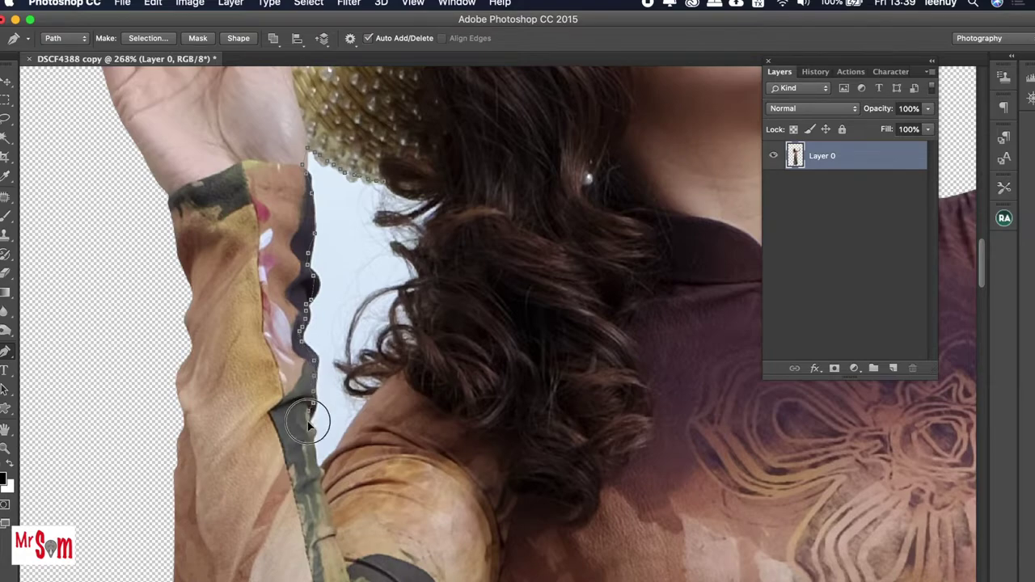
pyautogui.click(323, 466)
# Step: Curve the outline back along the hair, select it and delete the leftover patch
pyautogui.moveTo(330, 364); pyautogui.dragTo(365, 214)
pyautogui.hotkey('ctrl', 'Return')
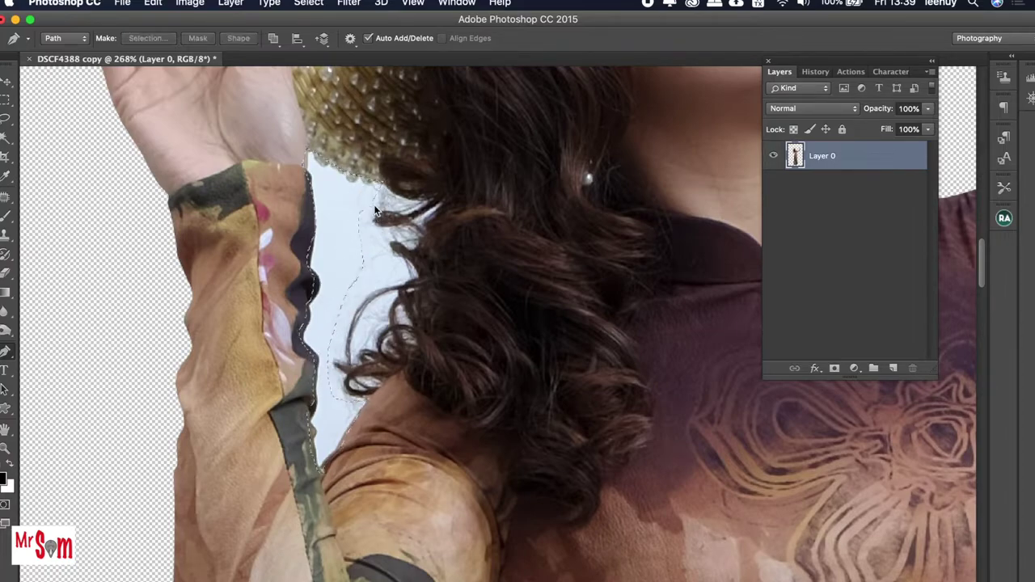
pyautogui.press('Delete')
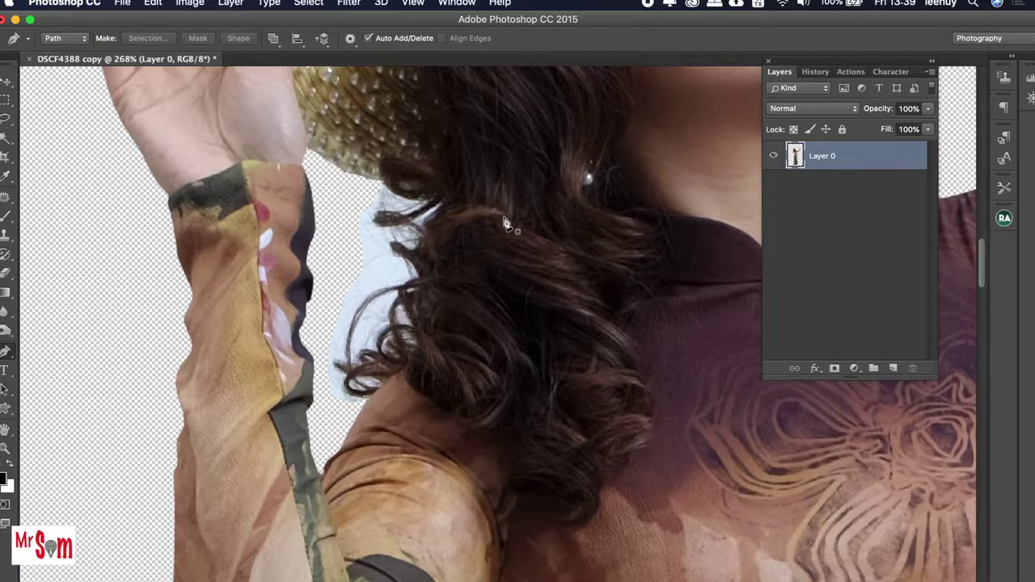
pyautogui.scroll(10, 512, 226)
# Step: Draw a Rectangular Marquee around the cut-out figure and launch Liquify with Shift+Cmd+X
pyautogui.scroll(-3, 514, 230)
pyautogui.scroll(-3, 526, 232)
pyautogui.scroll(3, 526, 235)
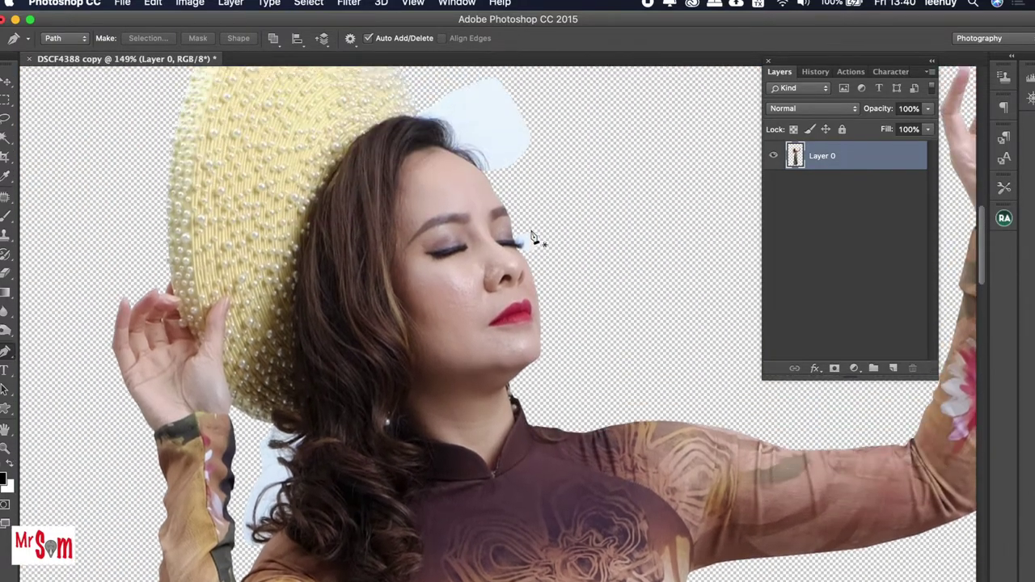
pyautogui.scroll(2, 533, 242)
pyautogui.scroll(-1, 530, 275)
pyautogui.scroll(1, 527, 307)
pyautogui.scroll(-3, 527, 319)
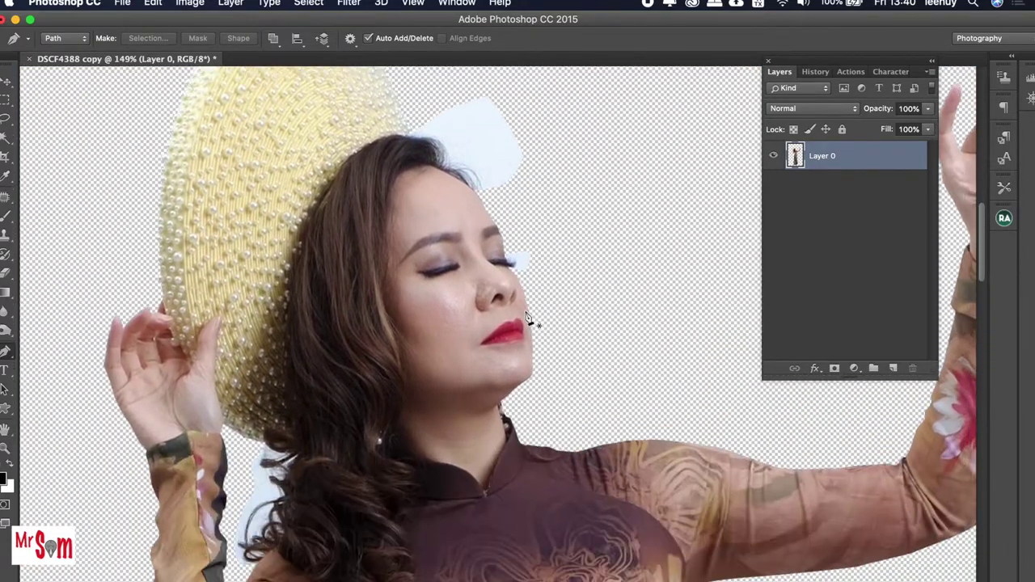
pyautogui.scroll(-1, 534, 316)
pyautogui.hscroll(5, 540, 314)
pyautogui.scroll(1, 541, 314)
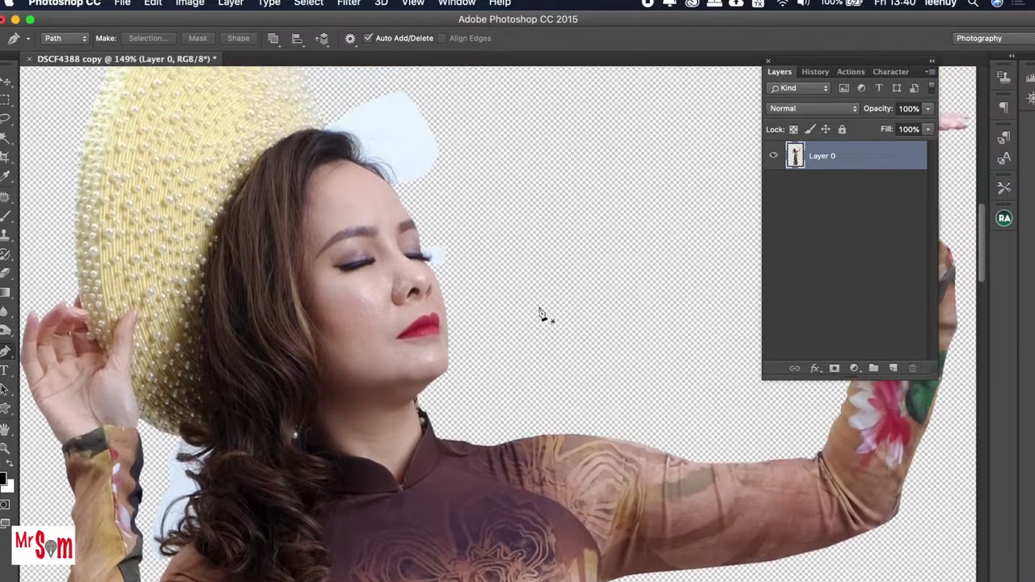
pyautogui.scroll(-2, 540, 314)
pyautogui.scroll(-2, 541, 313)
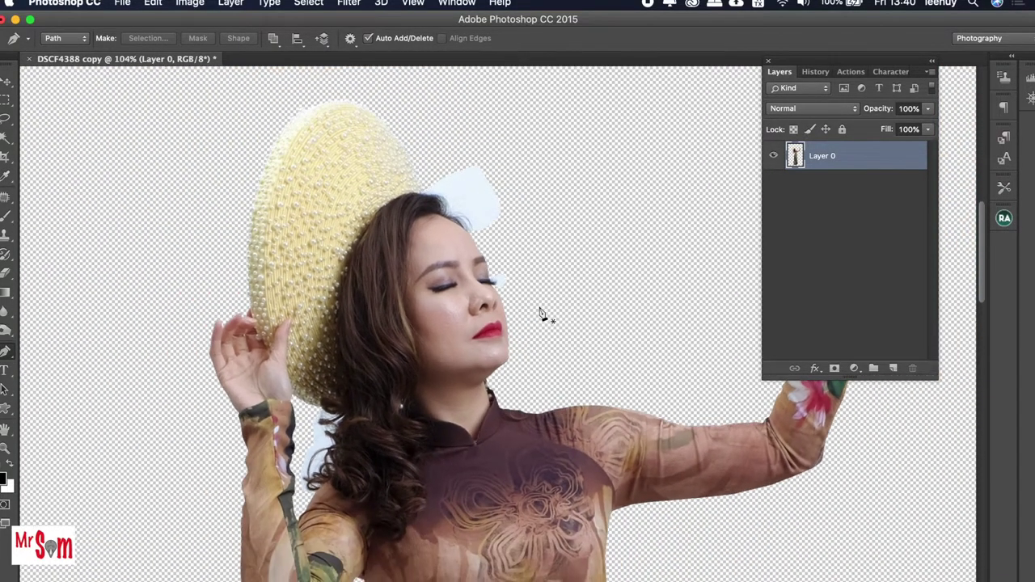
pyautogui.scroll(-1, 540, 314)
pyautogui.scroll(-2, 541, 314)
pyautogui.scroll(-2, 540, 314)
pyautogui.scroll(-2, 541, 313)
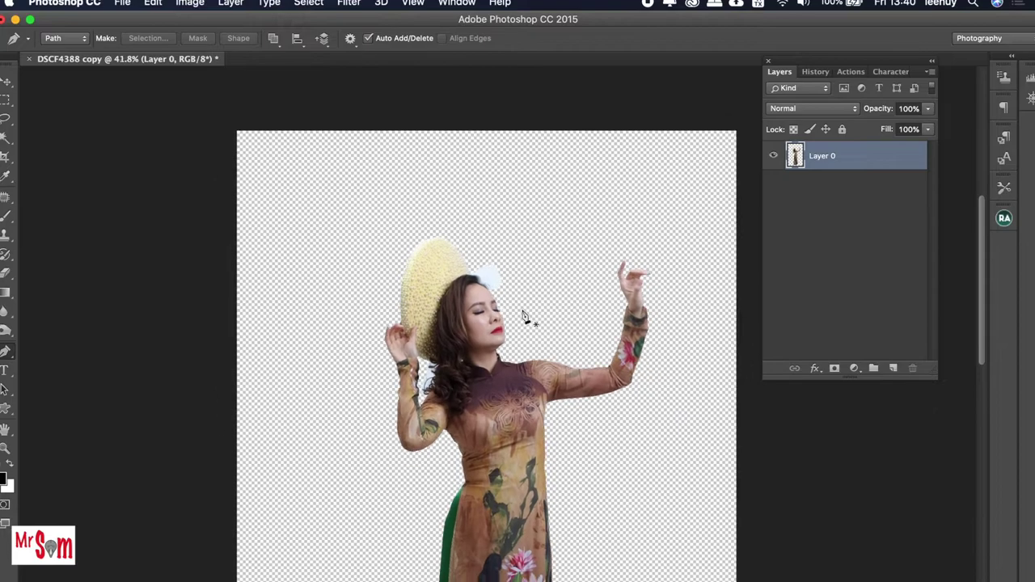
pyautogui.scroll(-1, 541, 314)
pyautogui.scroll(-3, 523, 324)
pyautogui.press('m')
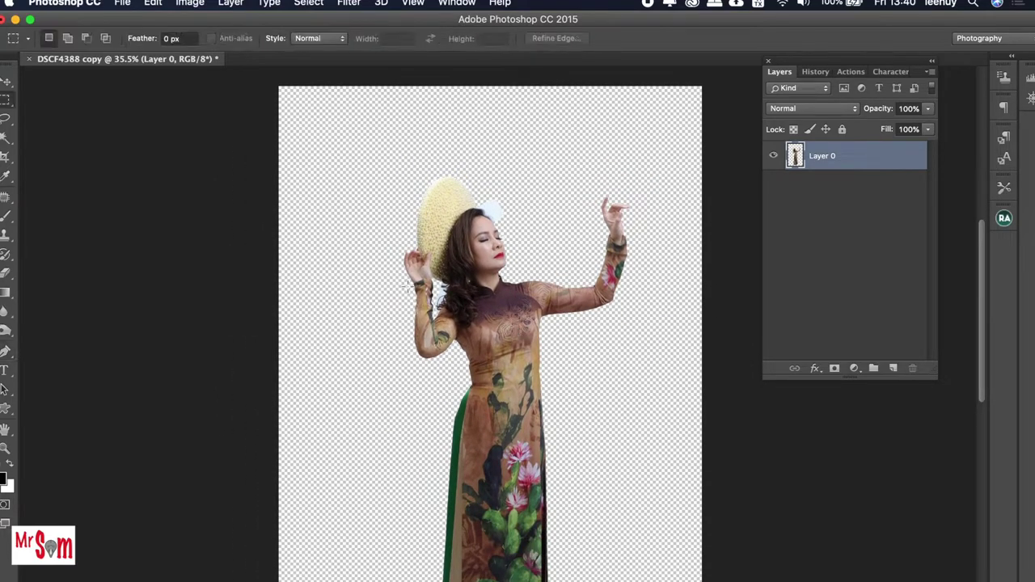
pyautogui.moveTo(341, 154); pyautogui.dragTo(646, 515)
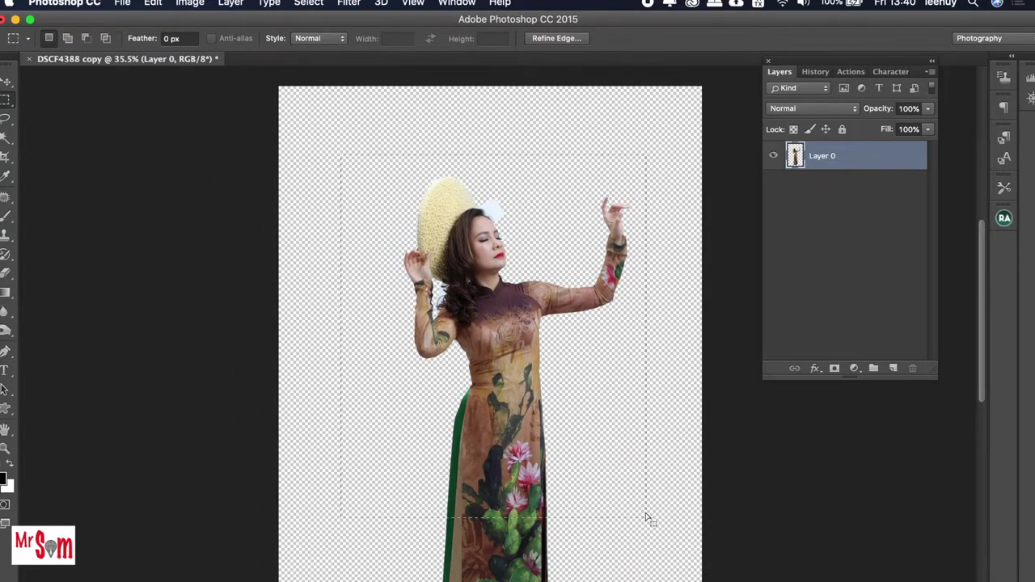
pyautogui.press('shift+super+x')
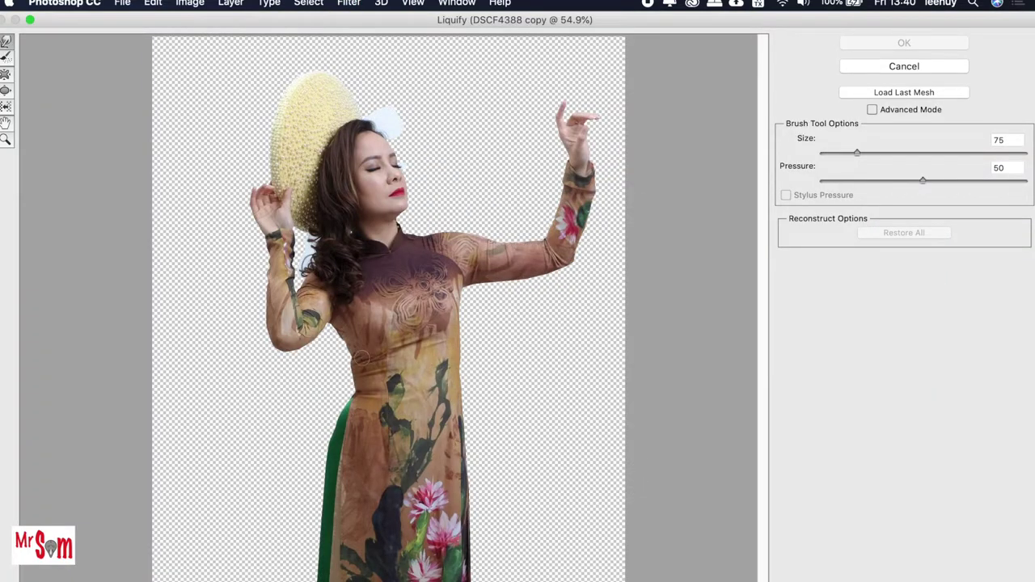
# Step: Set the Liquify brush pressure to 35 and zoom the preview in
pyautogui.click(994, 168)
pyautogui.press('Return')
pyautogui.press('super+equal')
pyautogui.press('super+equal')
pyautogui.scroll(-5, 366, 314)
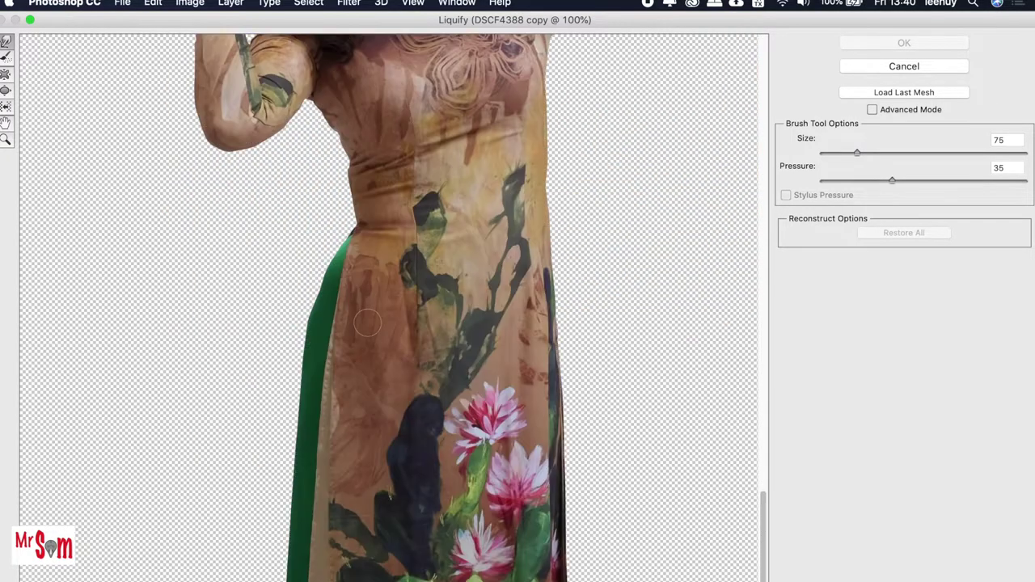
pyautogui.scroll(5, 369, 309)
pyautogui.scroll(5, 370, 308)
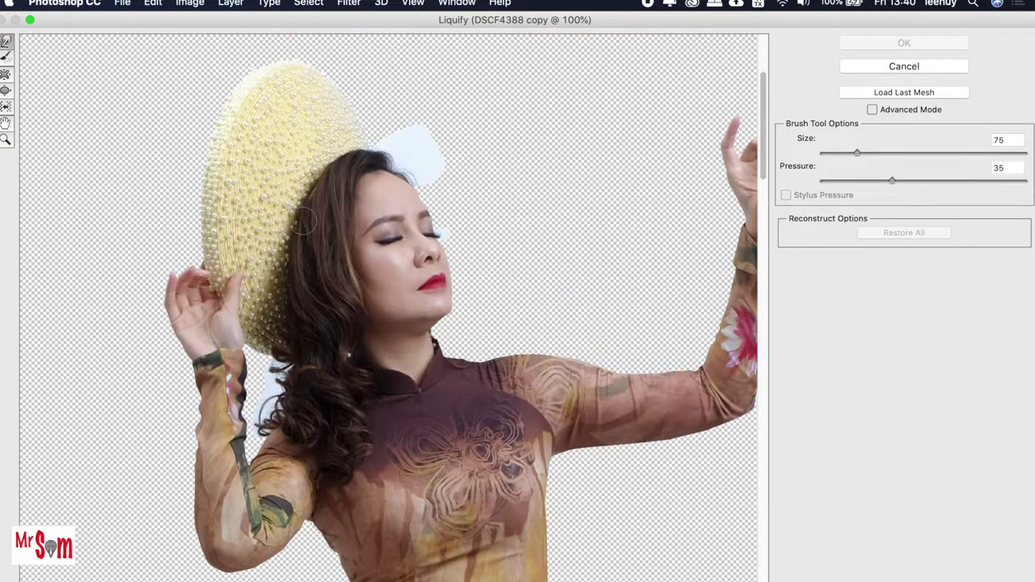
pyautogui.scroll(1, 291, 212)
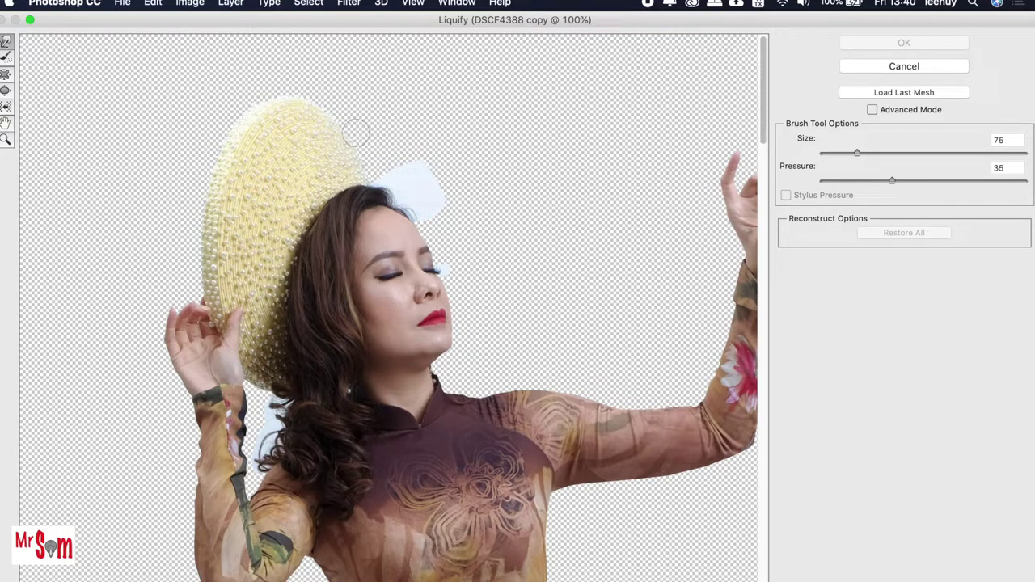
pyautogui.scroll(-10, 377, 137)
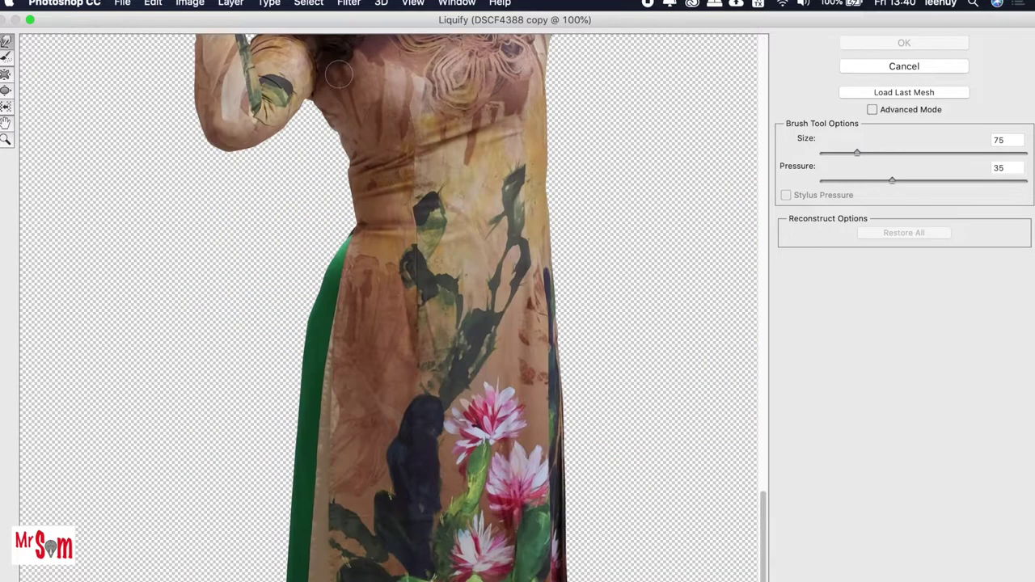
# Step: Pan to the upper dress, size the warp brush to 150 and push the left waist inward
pyautogui.click(6, 122)
pyautogui.moveTo(365, 190); pyautogui.dragTo(359, 341)
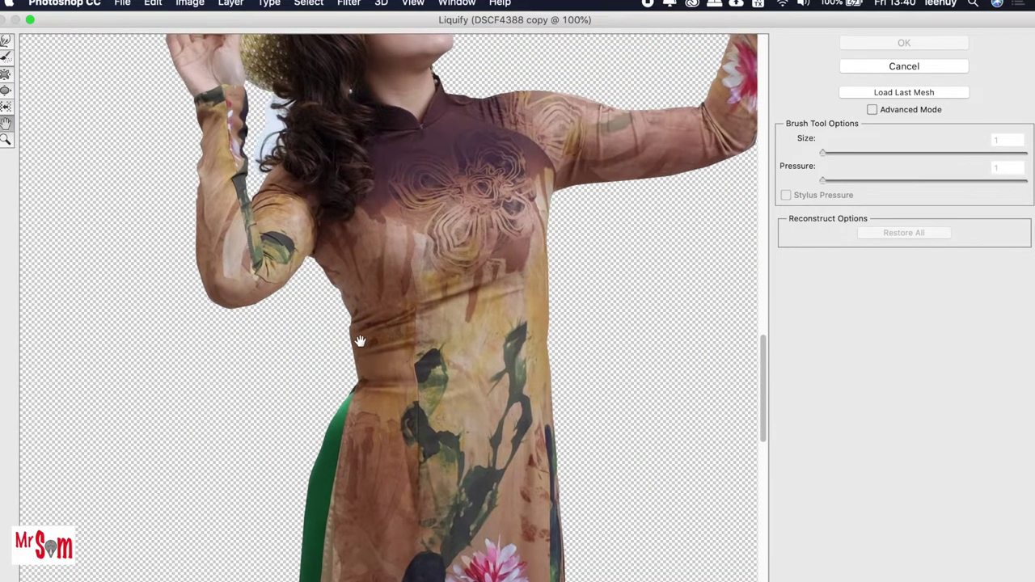
pyautogui.scroll(1, 361, 335)
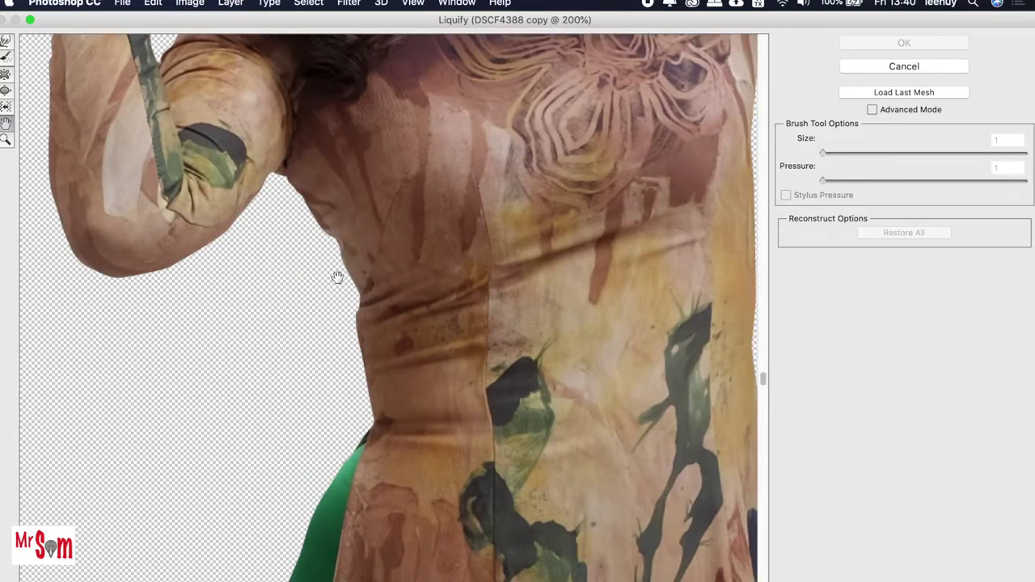
pyautogui.click(6, 44)
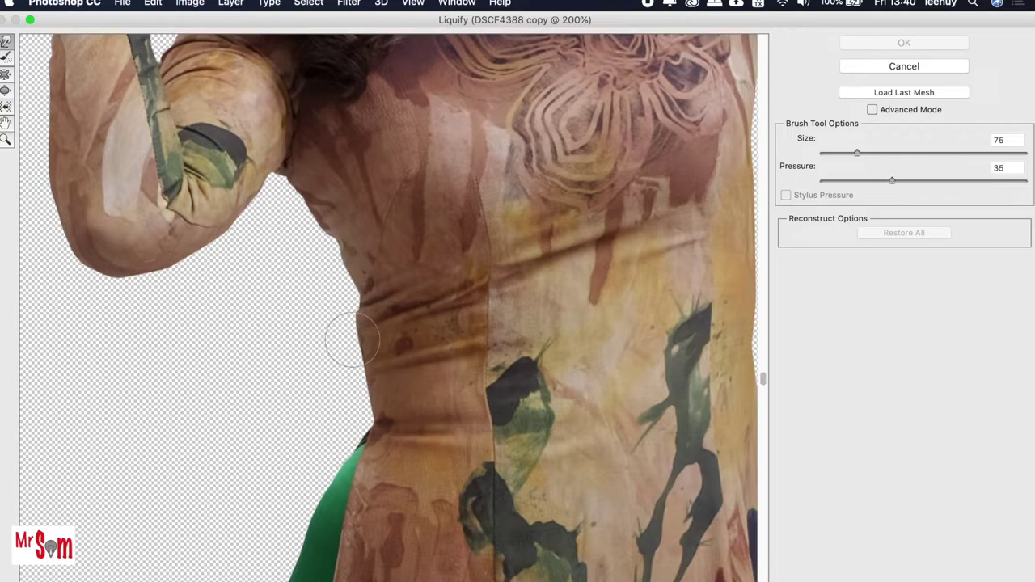
pyautogui.press(']')
pyautogui.press(']')
pyautogui.press('[')
pyautogui.press('[')
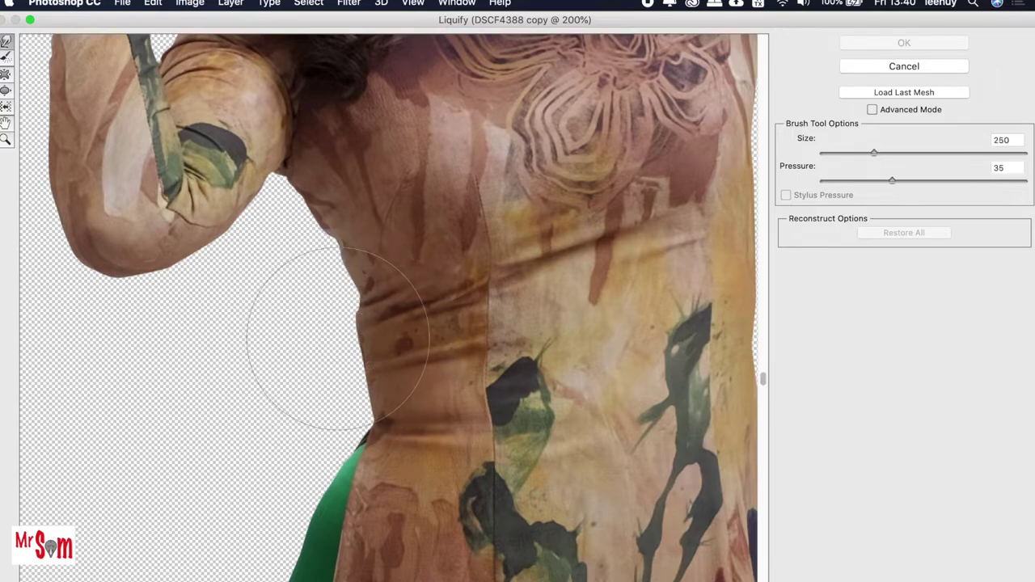
pyautogui.press('[')
pyautogui.press('[')
pyautogui.press('[')
pyautogui.press('[')
pyautogui.moveTo(349, 328)
pyautogui.mouseDown()
pyautogui.moveTo(347, 405)
pyautogui.moveTo(362, 408)
pyautogui.mouseUp()
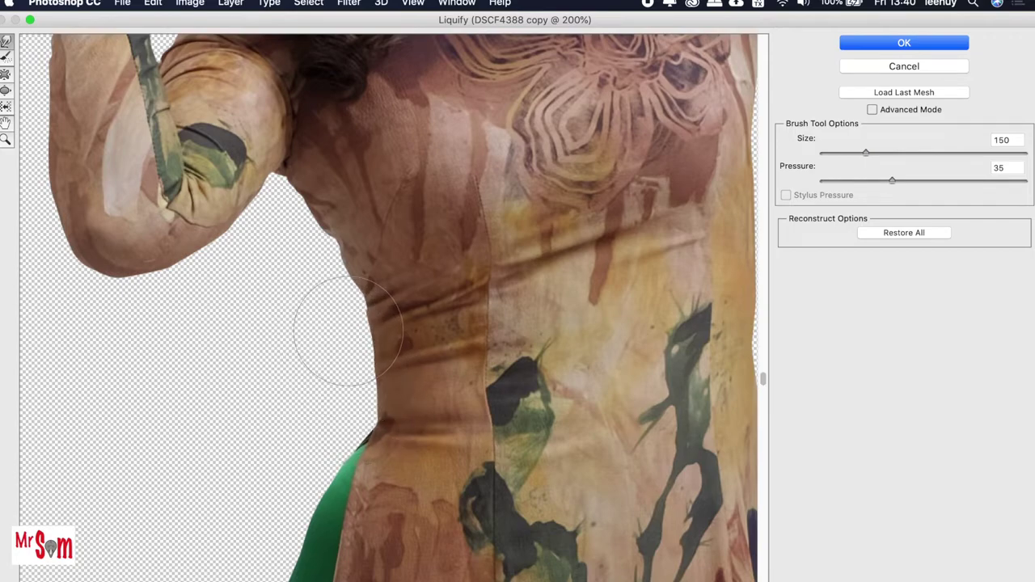
# Step: Adjust the warp brush around the armpit, zoom back to 100%, and set brush size 300
pyautogui.press('[')
pyautogui.press('[')
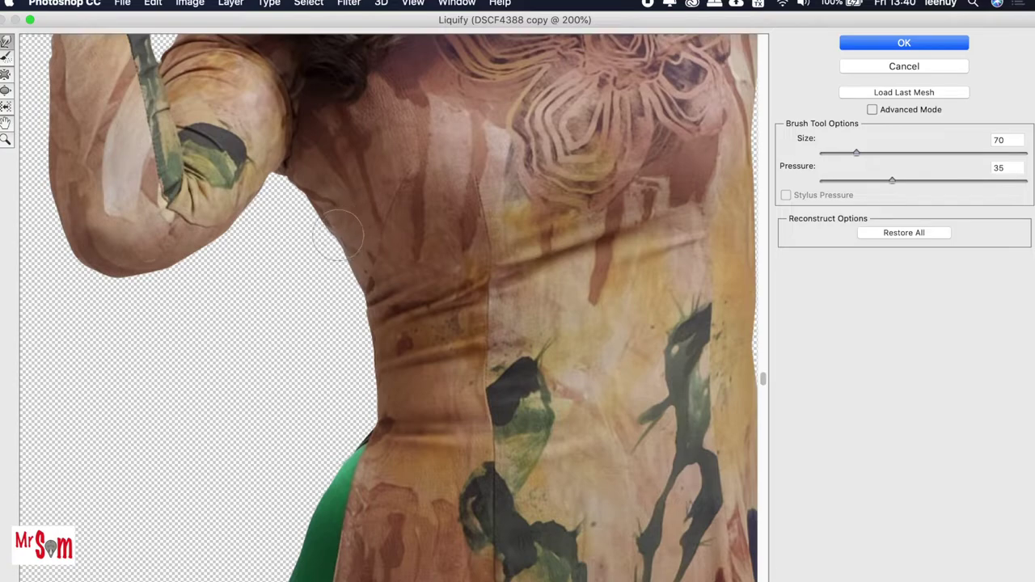
pyautogui.press(']')
pyautogui.press(']')
pyautogui.press(']')
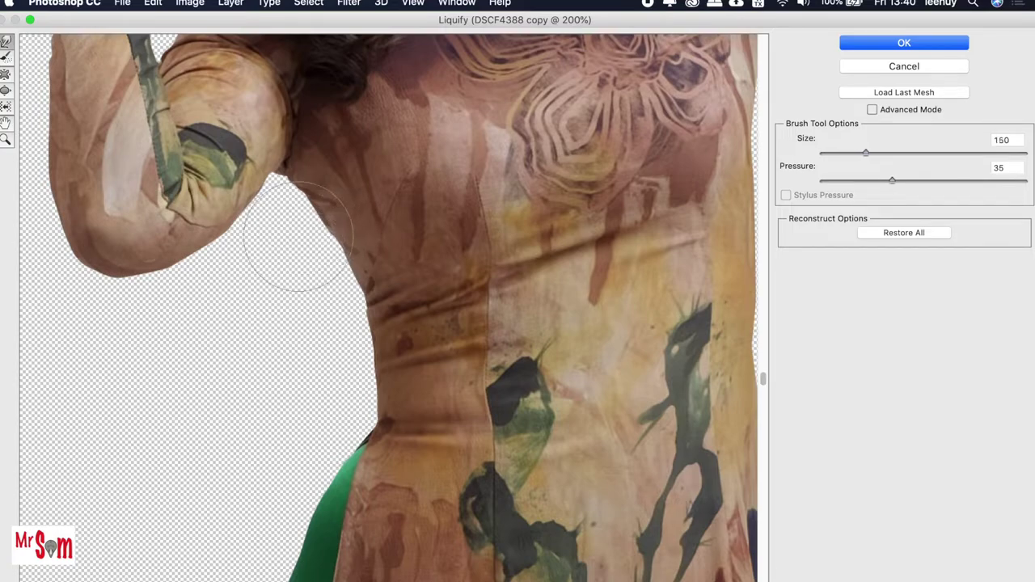
pyautogui.press(']')
pyautogui.press(']')
pyautogui.press(']')
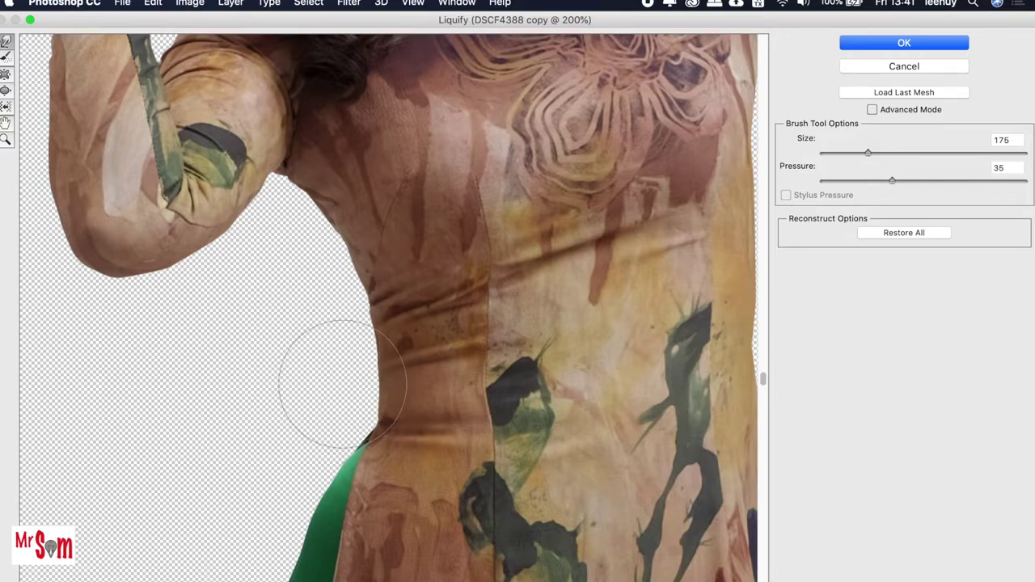
pyautogui.press('[')
pyautogui.press('[')
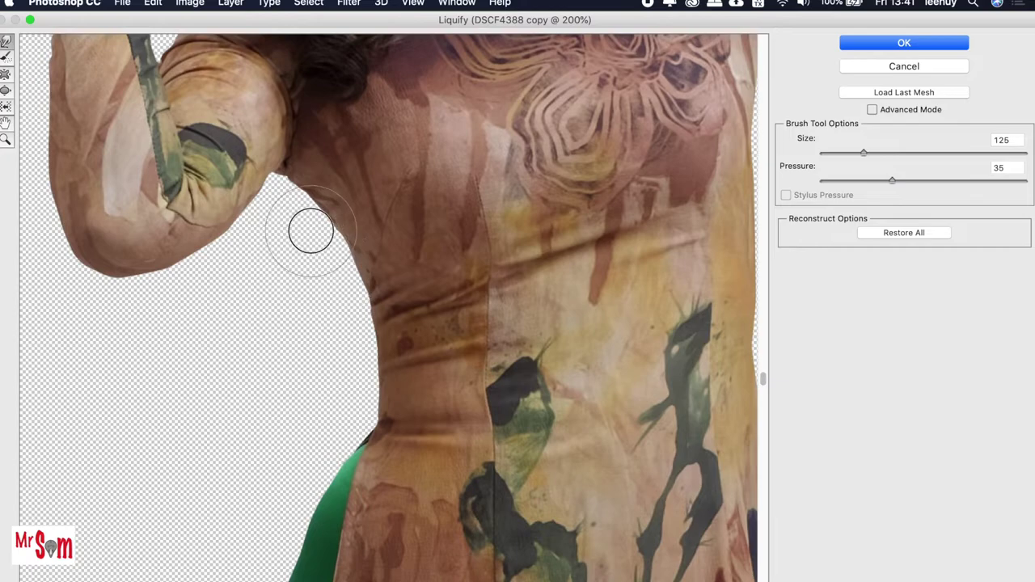
pyautogui.press('super+space')
pyautogui.keyDown('alt'); pyautogui.keyDown('super'); pyautogui.click(328, 277); pyautogui.keyUp('super'); pyautogui.keyUp('alt')
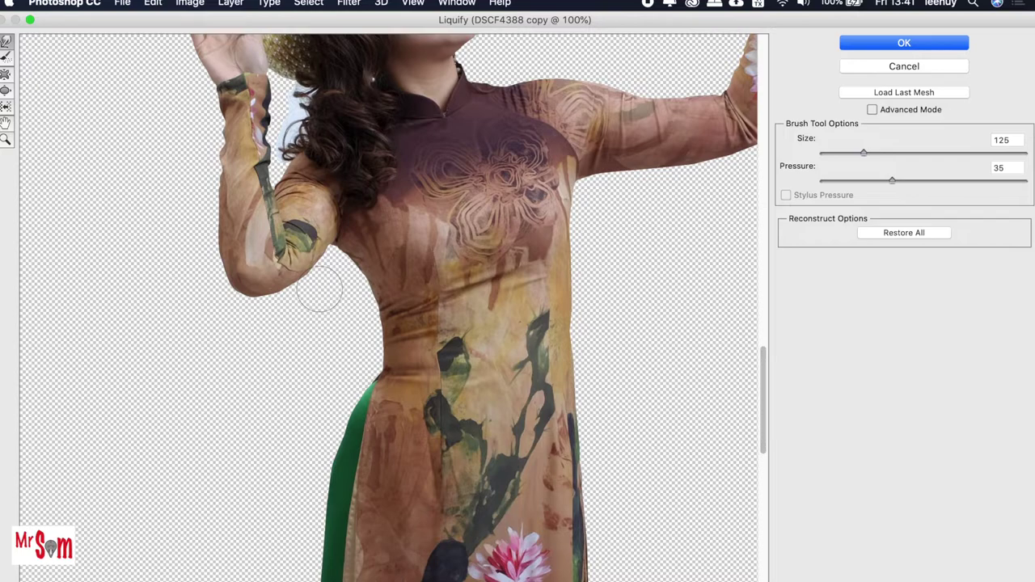
pyautogui.press(']')
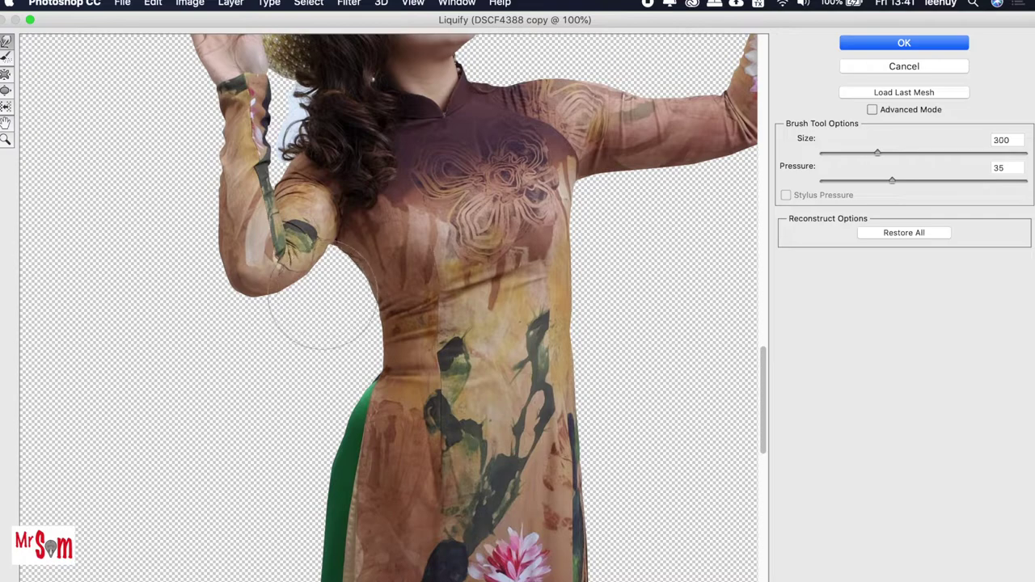
pyautogui.press(']')
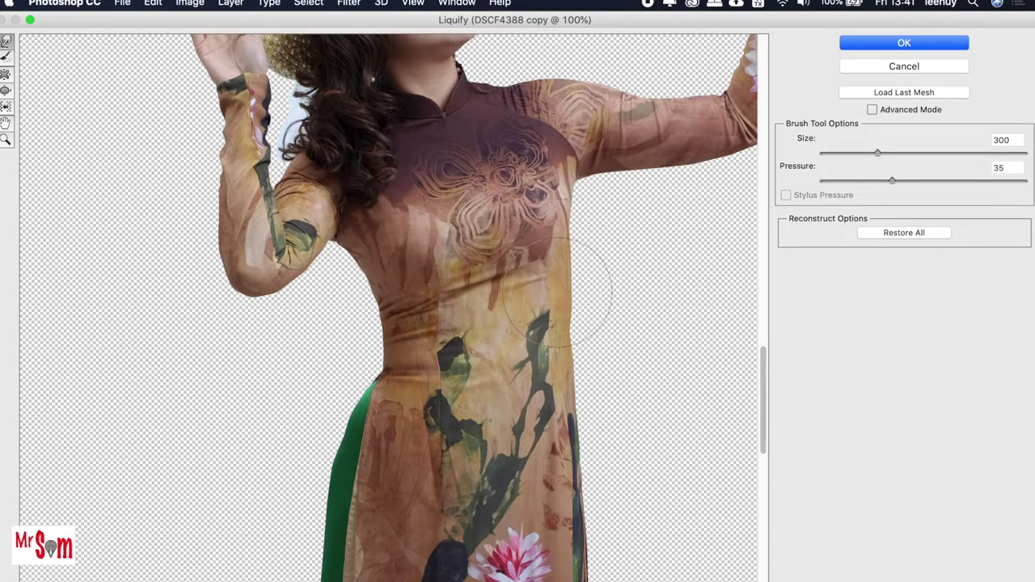
pyautogui.hscroll(3, 558, 291)
pyautogui.scroll(-3, 562, 291)
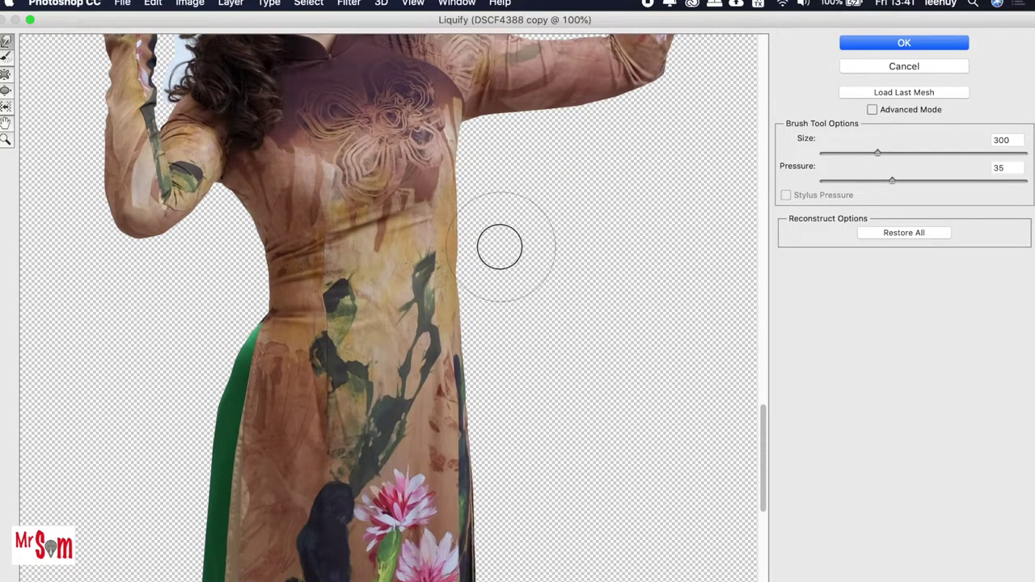
pyautogui.moveTo(499, 245); pyautogui.dragTo(474, 247)
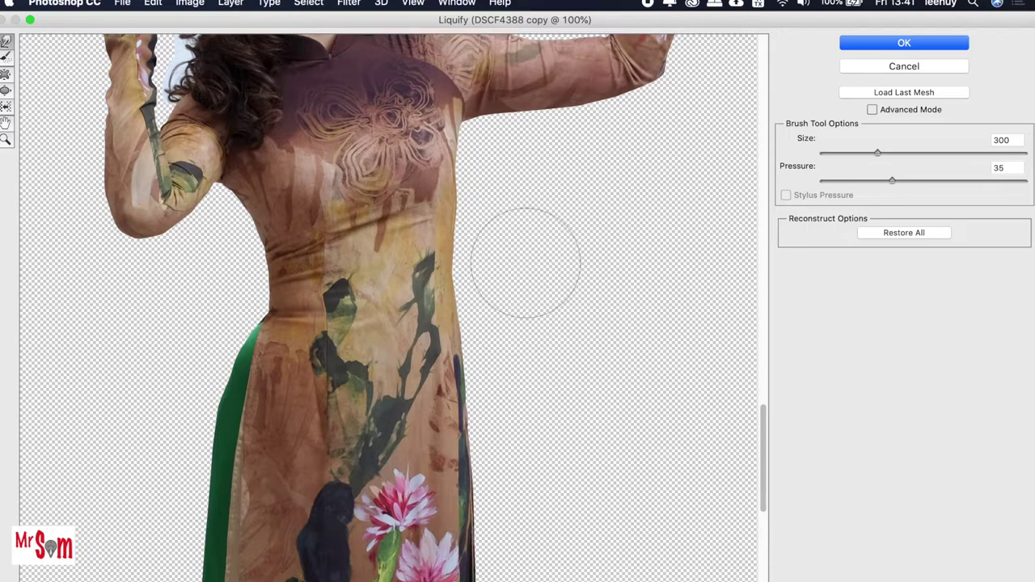
pyautogui.scroll(2, 485, 204)
pyautogui.scroll(3, 485, 204)
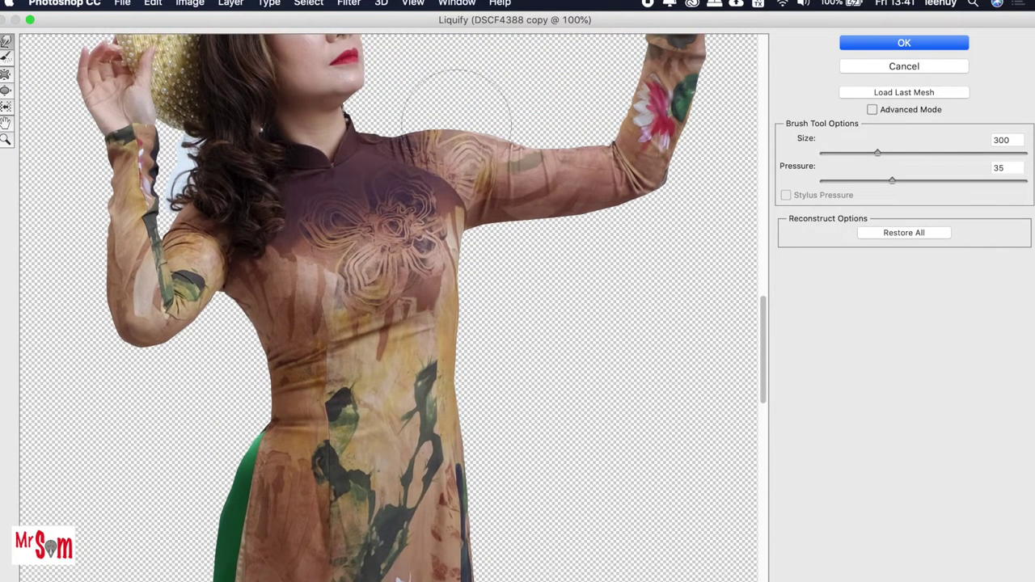
pyautogui.moveTo(429, 105); pyautogui.dragTo(449, 80)
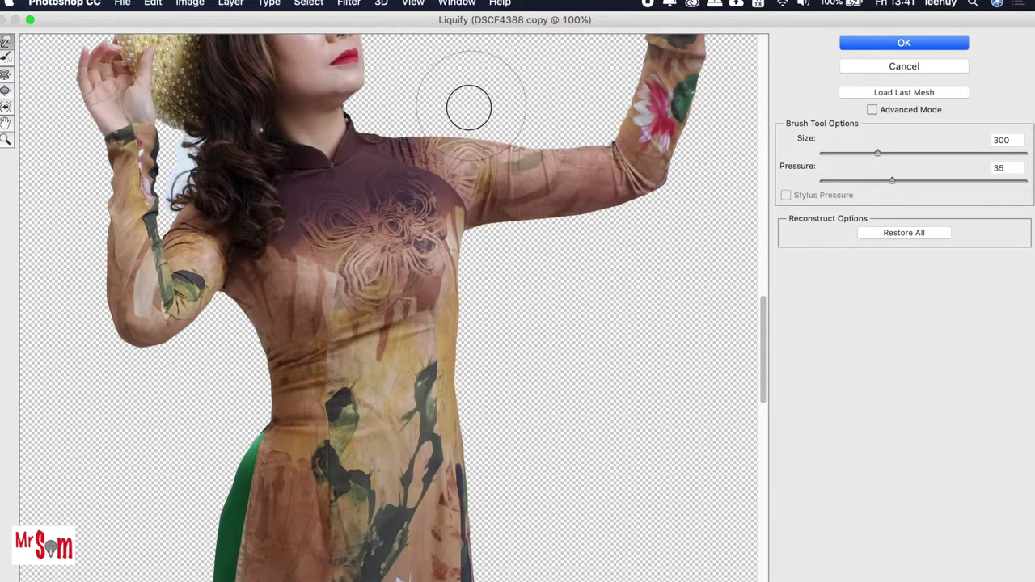
pyautogui.moveTo(469, 104); pyautogui.dragTo(424, 118)
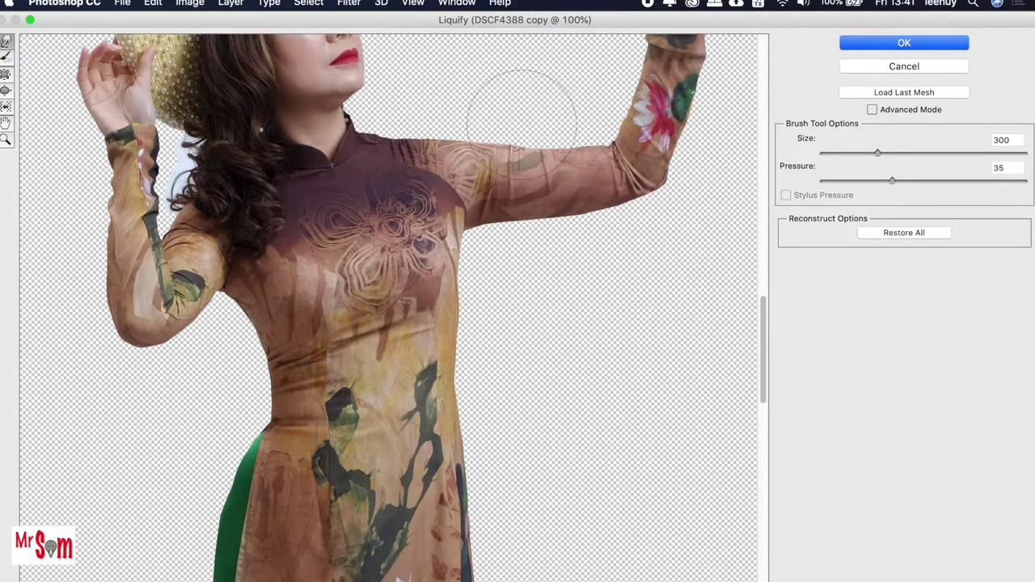
pyautogui.moveTo(575, 144); pyautogui.dragTo(512, 208)
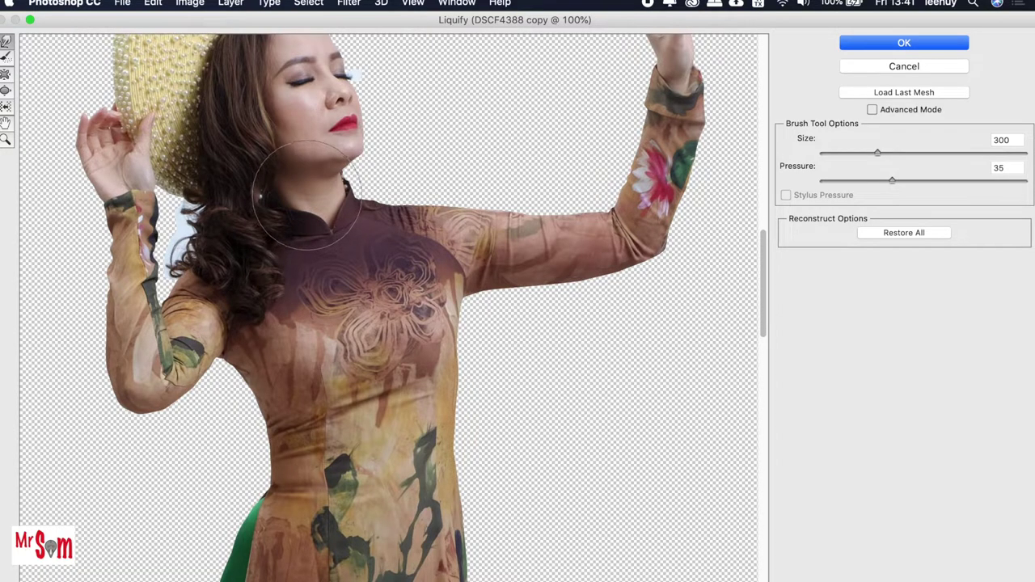
pyautogui.scroll(5, 315, 212)
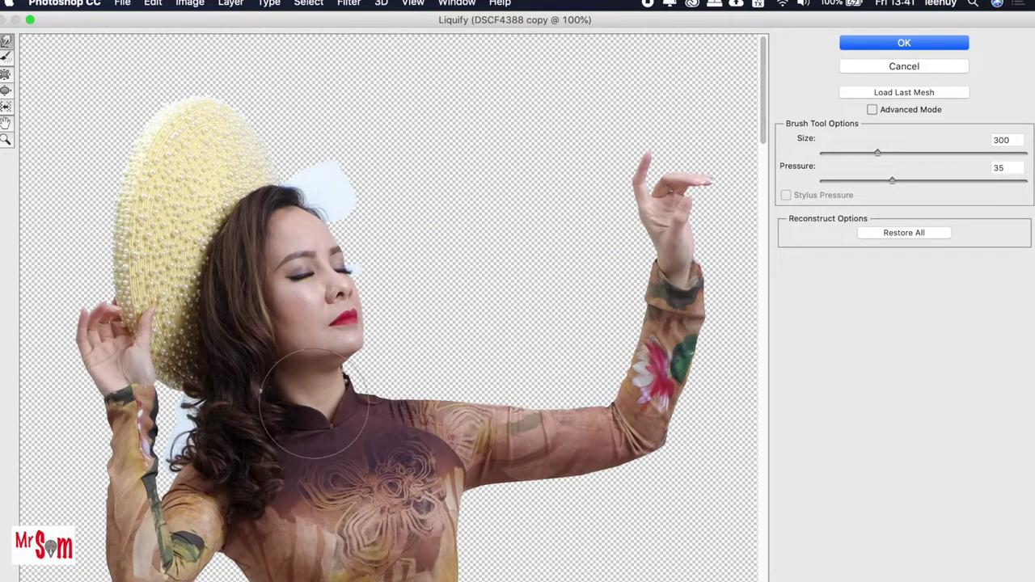
pyautogui.press('[')
pyautogui.press('[')
pyautogui.press('[')
pyautogui.press('[')
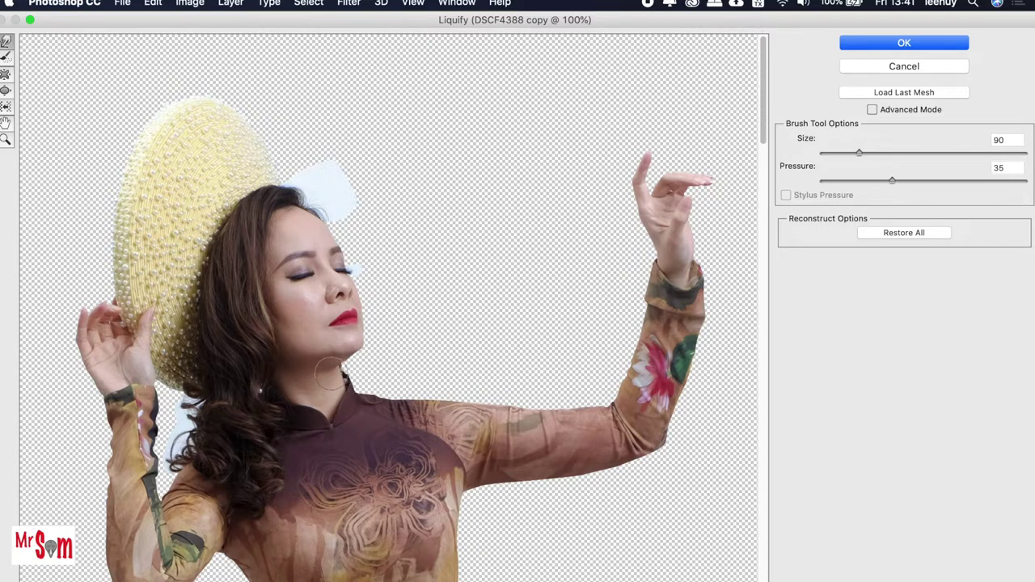
# Step: Zoom to 200%, push the hair strand along the neck, and enlarge the brush to 200
pyautogui.click(331, 363)
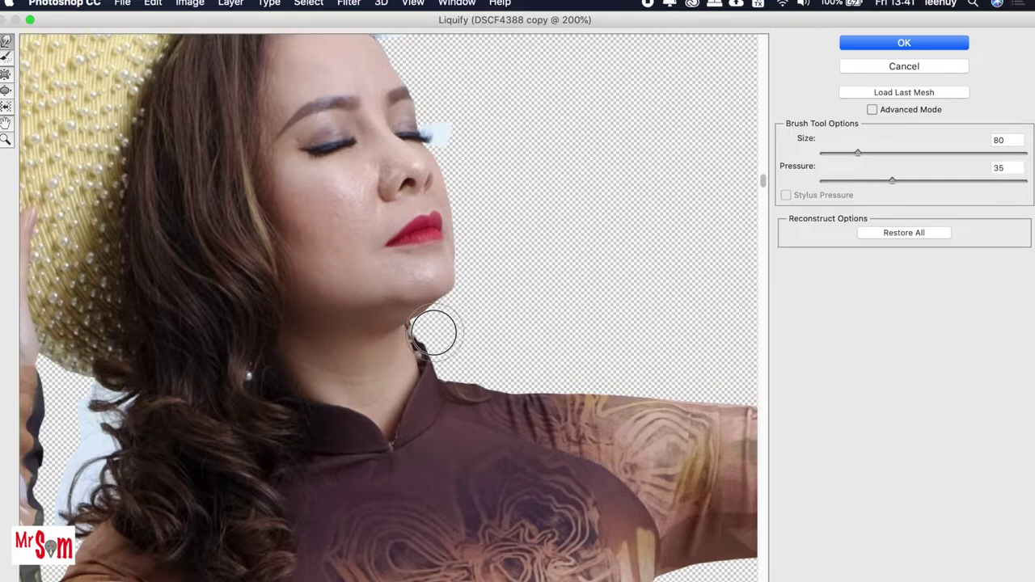
pyautogui.moveTo(434, 332); pyautogui.dragTo(423, 325)
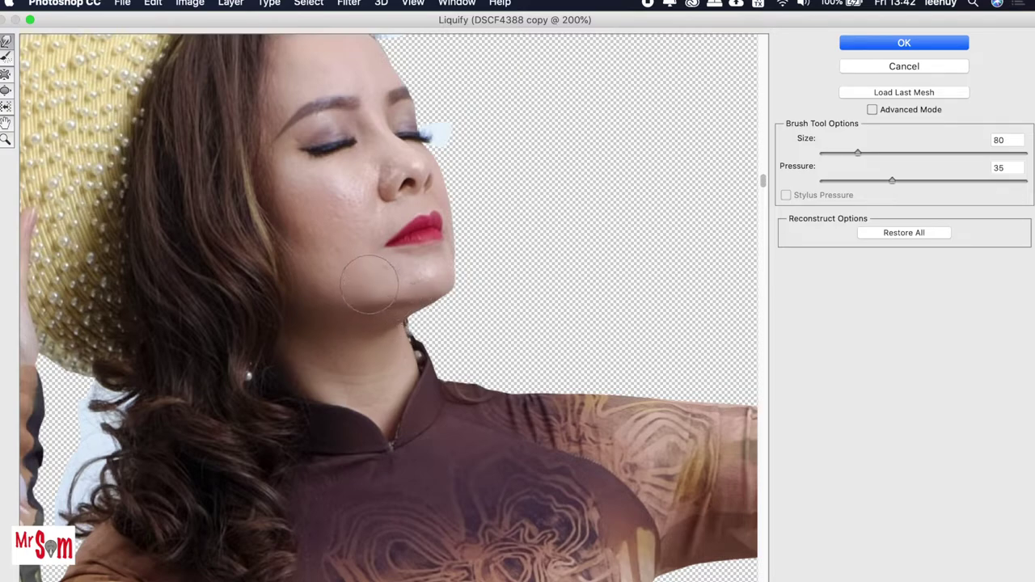
pyautogui.press(']')
pyautogui.press(']')
pyautogui.press(']')
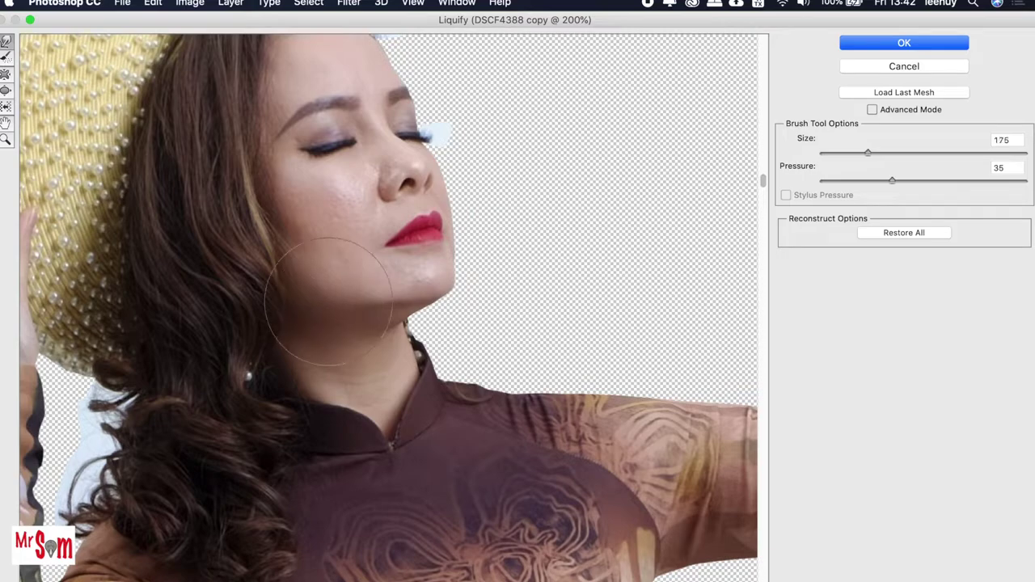
pyautogui.press(']')
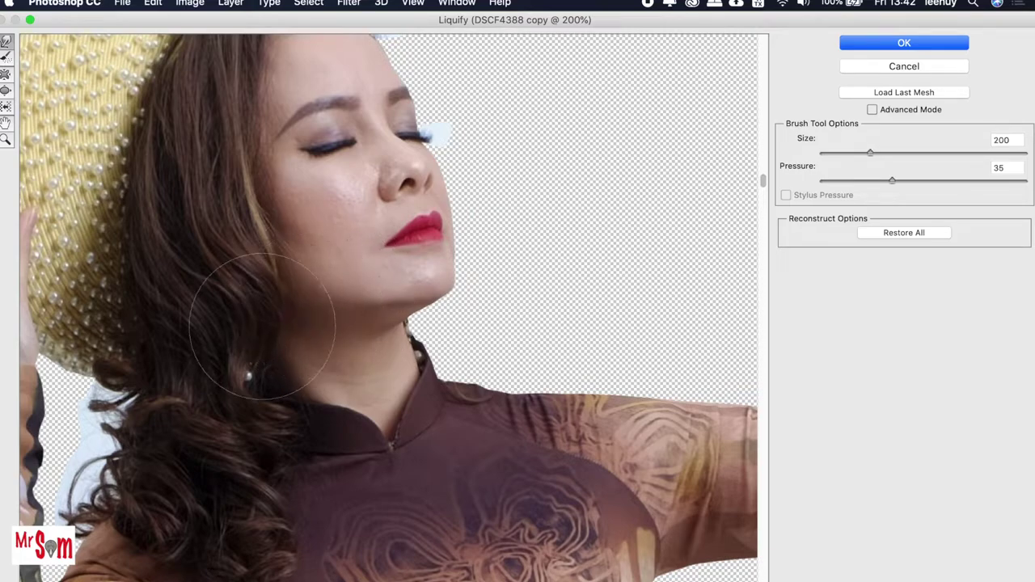
# Step: Push the hair and earring beside the neck and jaw, then refine the jaw and chin contour
pyautogui.moveTo(309, 304); pyautogui.dragTo(283, 360)
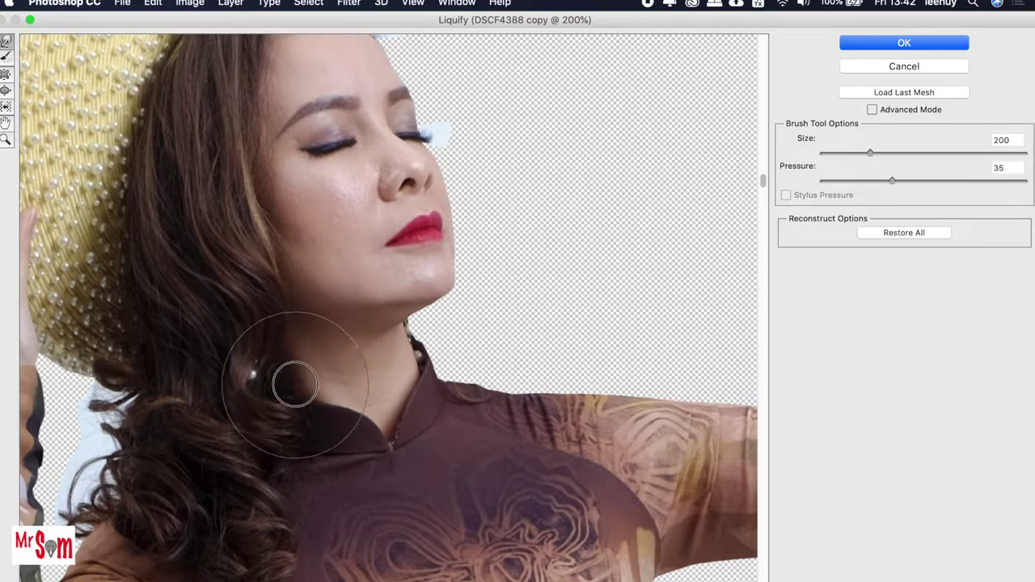
pyautogui.moveTo(259, 286)
pyautogui.mouseDown()
pyautogui.moveTo(272, 284)
pyautogui.moveTo(259, 243)
pyautogui.mouseUp()
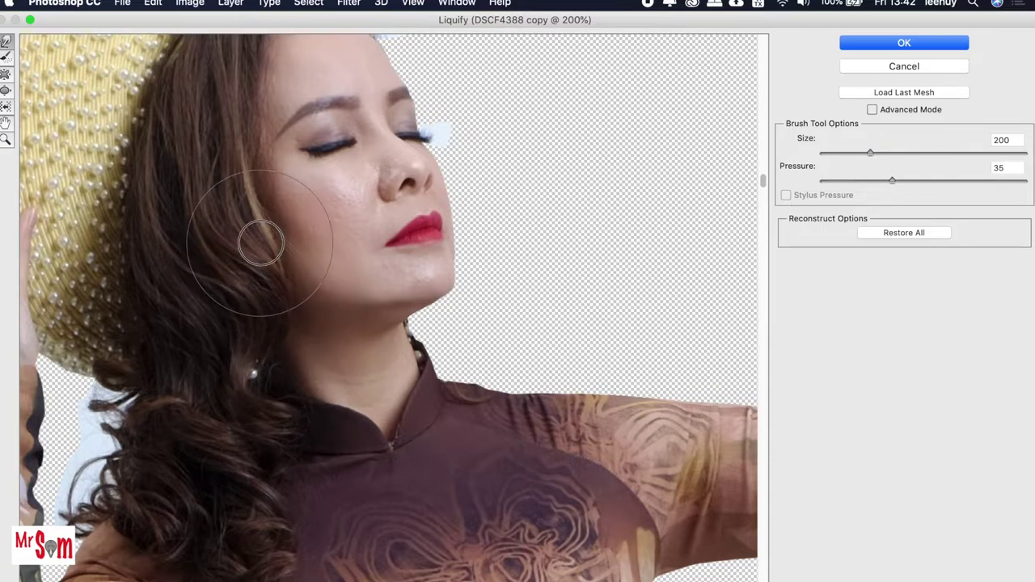
pyautogui.press('[')
pyautogui.press('[')
pyautogui.press('[')
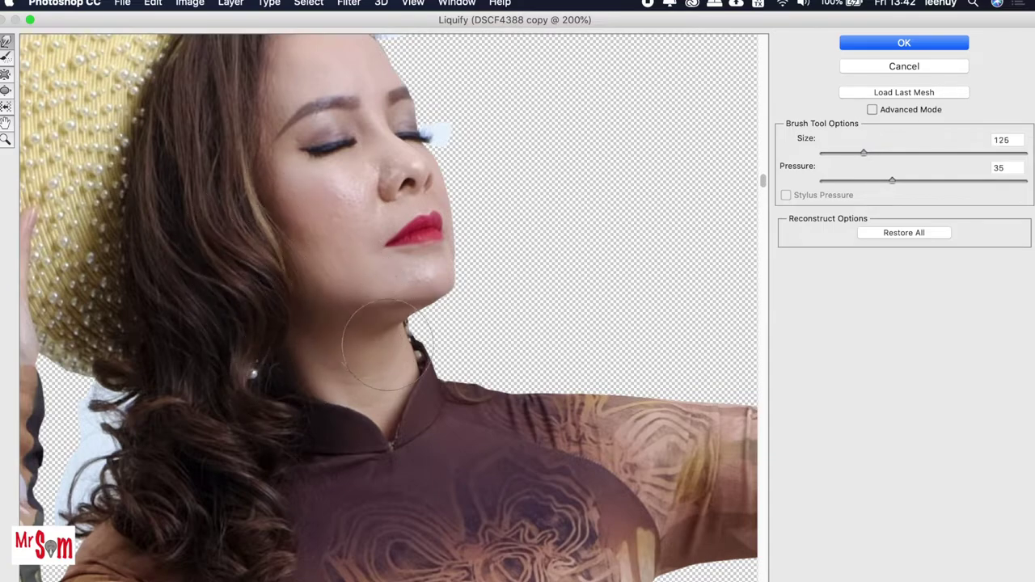
pyautogui.moveTo(343, 301)
pyautogui.mouseDown()
pyautogui.moveTo(439, 289)
pyautogui.moveTo(374, 278)
pyautogui.mouseUp()
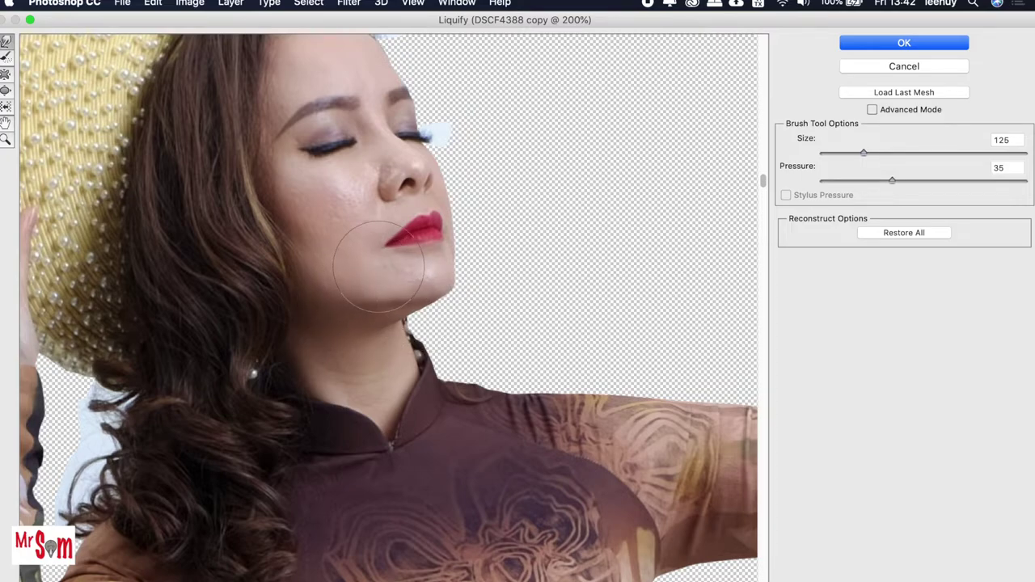
pyautogui.scroll(3, 368, 267)
pyautogui.scroll(6, 372, 242)
# Step: Pan the Liquify preview up to bring the forehead and hairline into view
pyautogui.scroll(3, 356, 202)
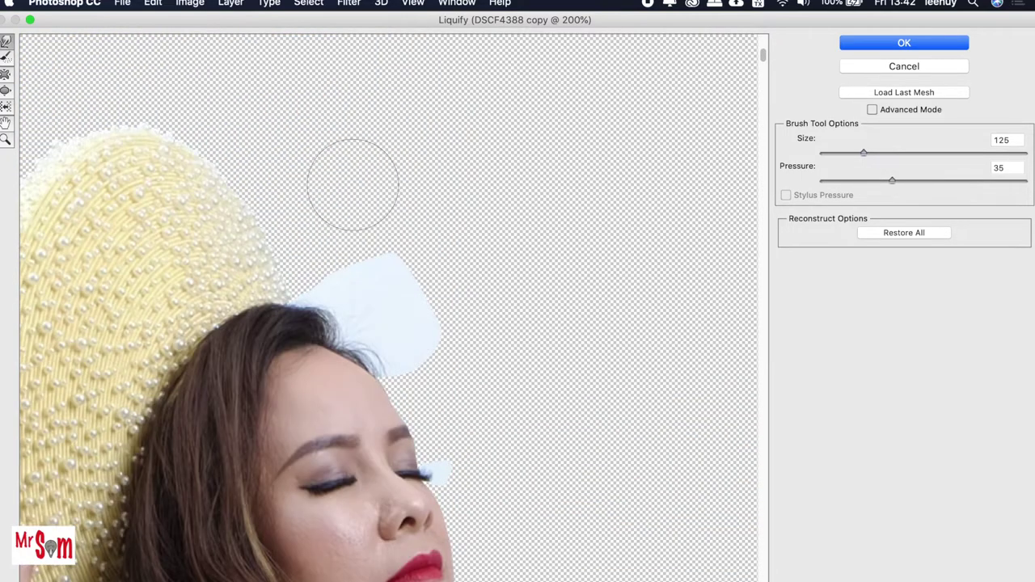
pyautogui.scroll(1, 323, 185)
pyautogui.click(6, 122)
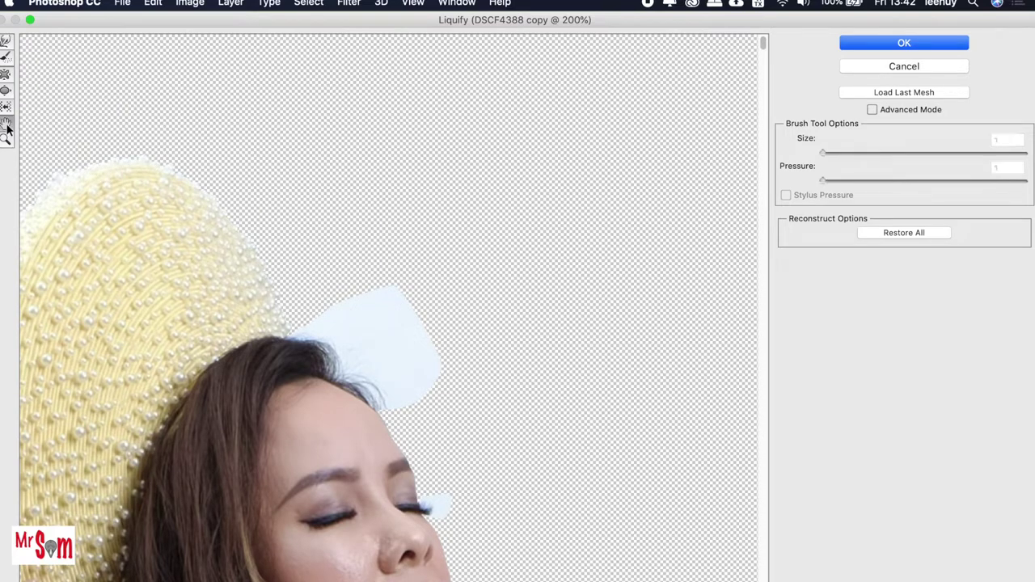
pyautogui.moveTo(258, 278); pyautogui.dragTo(254, 107)
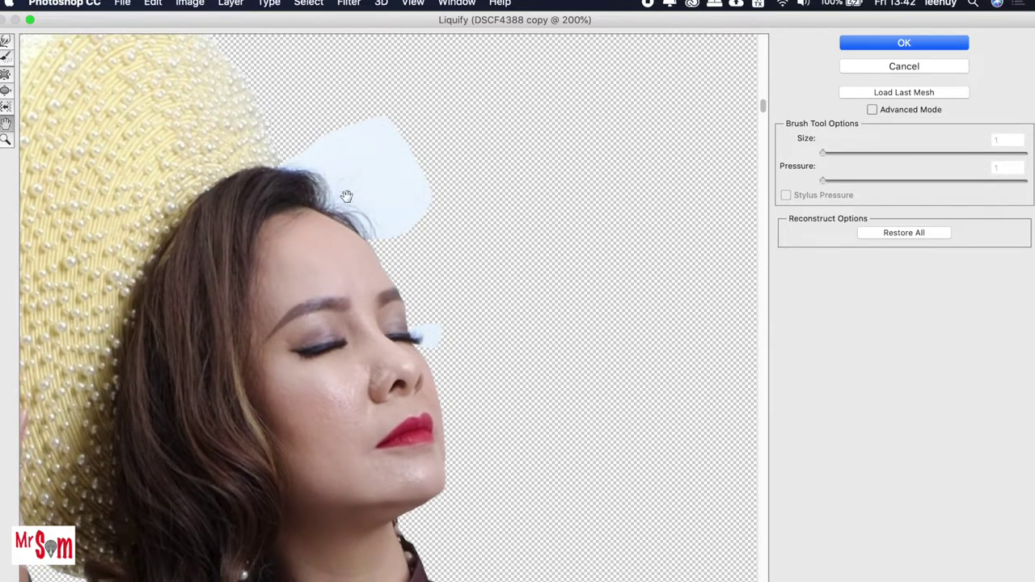
# Step: Warp the hair at the top of the head with Forward Warp, undoing a forehead bulge
pyautogui.click(5, 41)
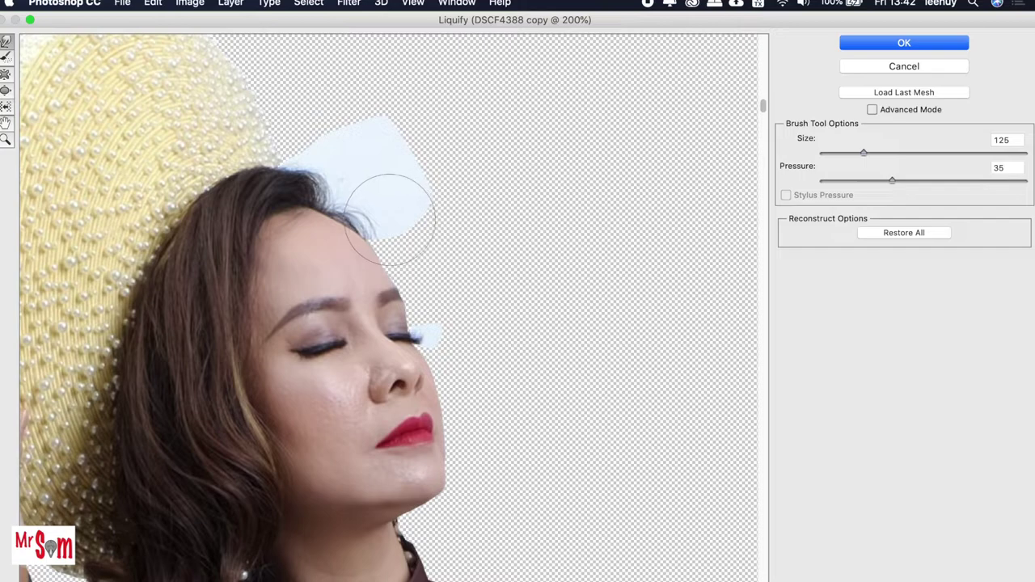
pyautogui.moveTo(371, 223)
pyautogui.mouseDown()
pyautogui.moveTo(291, 198)
pyautogui.moveTo(317, 208)
pyautogui.moveTo(380, 196)
pyautogui.moveTo(393, 232)
pyautogui.moveTo(337, 234)
pyautogui.moveTo(346, 204)
pyautogui.mouseUp()
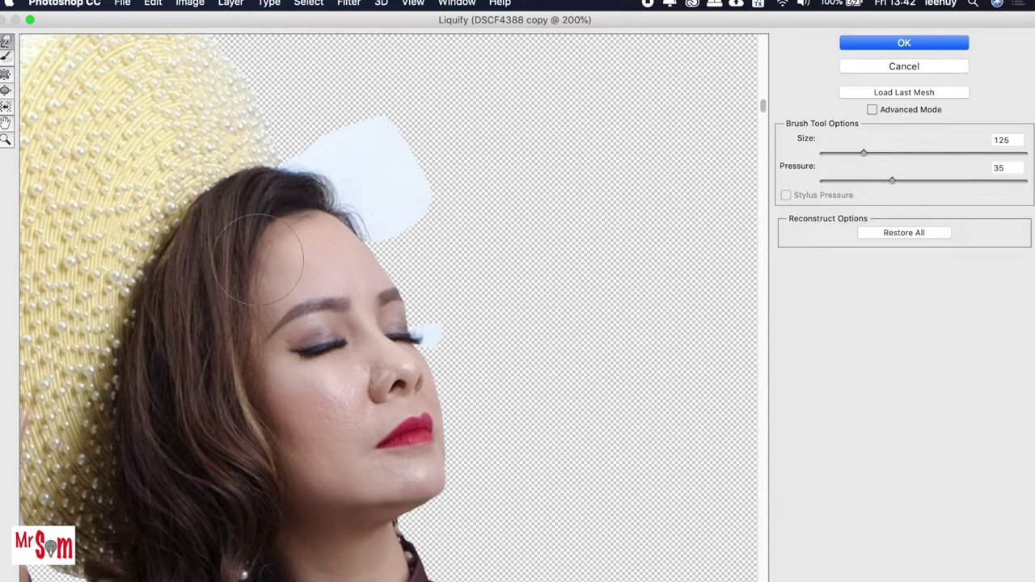
pyautogui.moveTo(252, 291)
pyautogui.mouseDown()
pyautogui.moveTo(271, 232)
pyautogui.moveTo(283, 212)
pyautogui.moveTo(291, 218)
pyautogui.moveTo(279, 186)
pyautogui.mouseUp()
pyautogui.press('[')
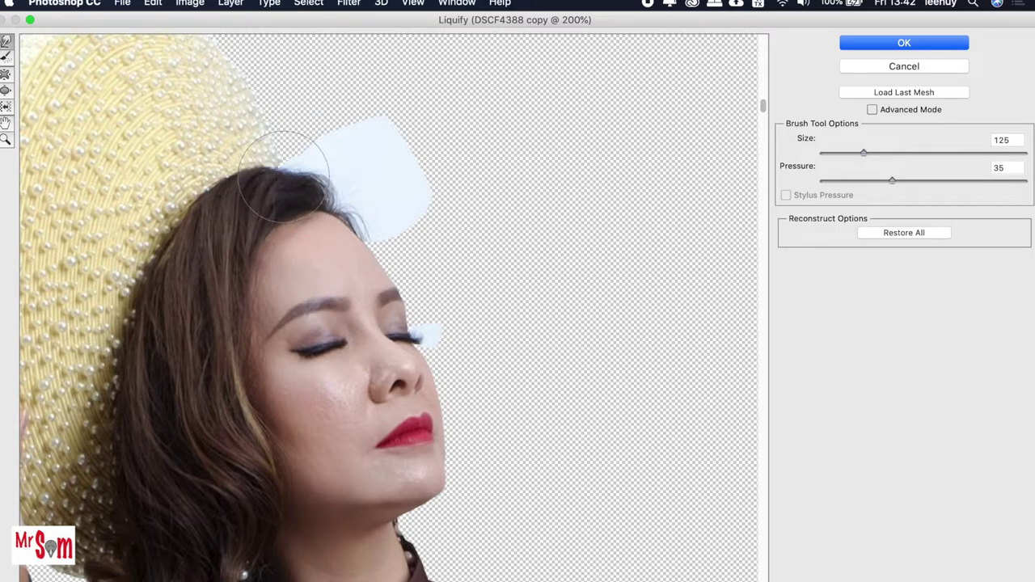
# Step: Shrink the warp brush to 80, then reshape the hair edge, chin and jawline
pyautogui.press('[')
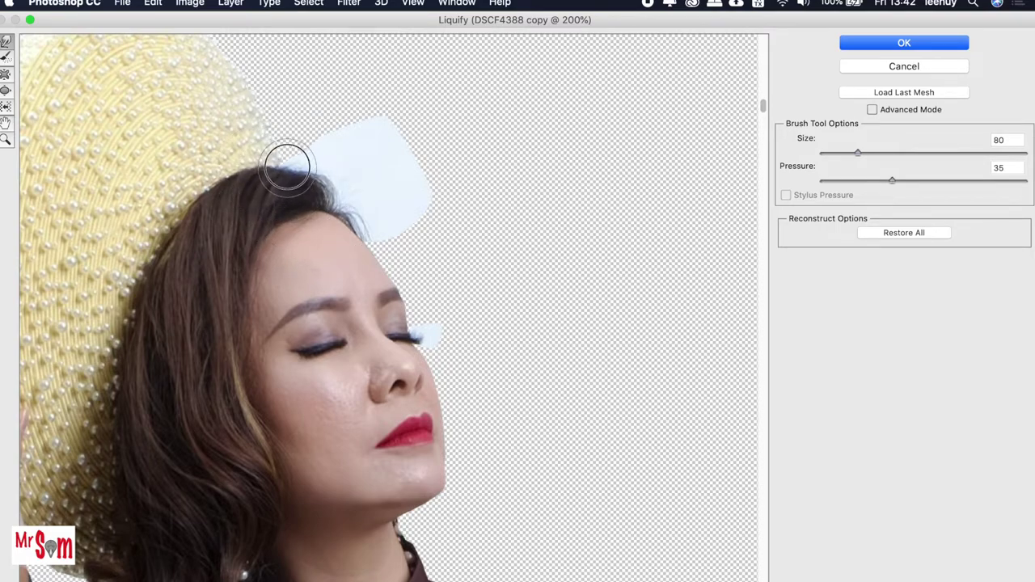
pyautogui.moveTo(294, 170); pyautogui.dragTo(376, 226)
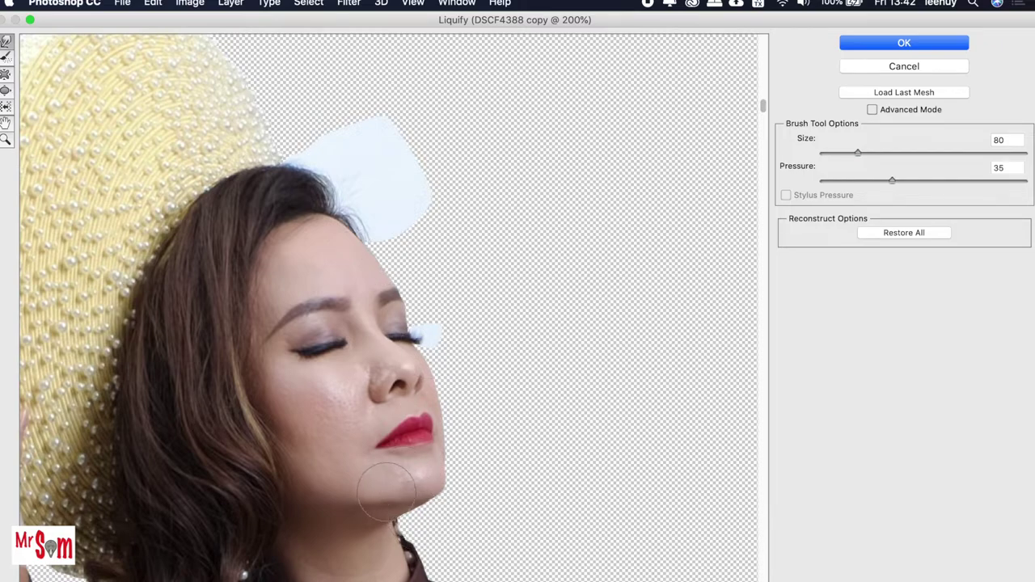
pyautogui.moveTo(384, 486); pyautogui.dragTo(385, 488)
pyautogui.moveTo(369, 496); pyautogui.dragTo(388, 489)
# Step: Apply the Liquify reshaping to Layer 0 and clear the rectangular selection
pyautogui.click(877, 45)
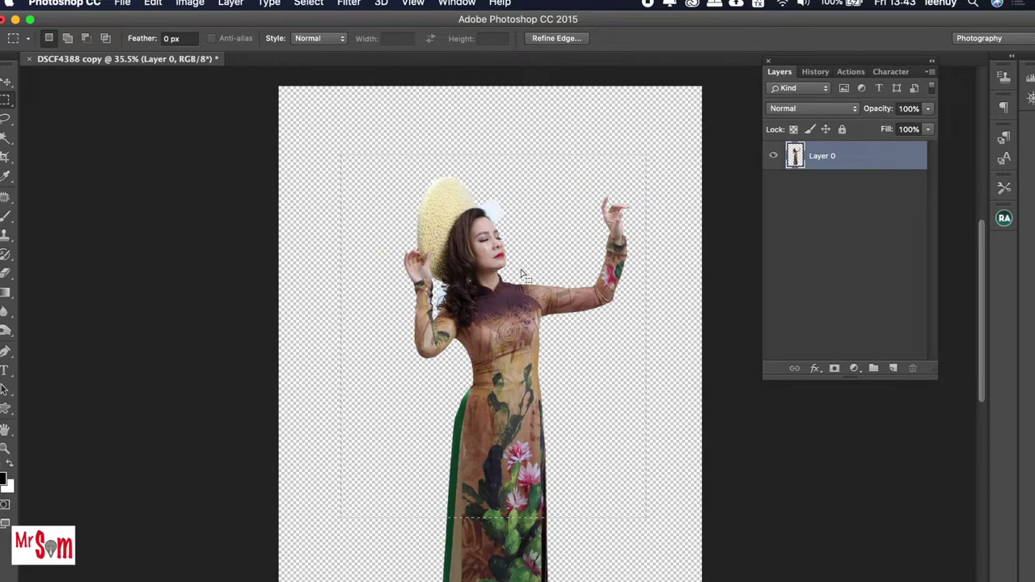
pyautogui.click(521, 275)
pyautogui.scroll(-1, 521, 271)
pyautogui.scroll(-3, 522, 269)
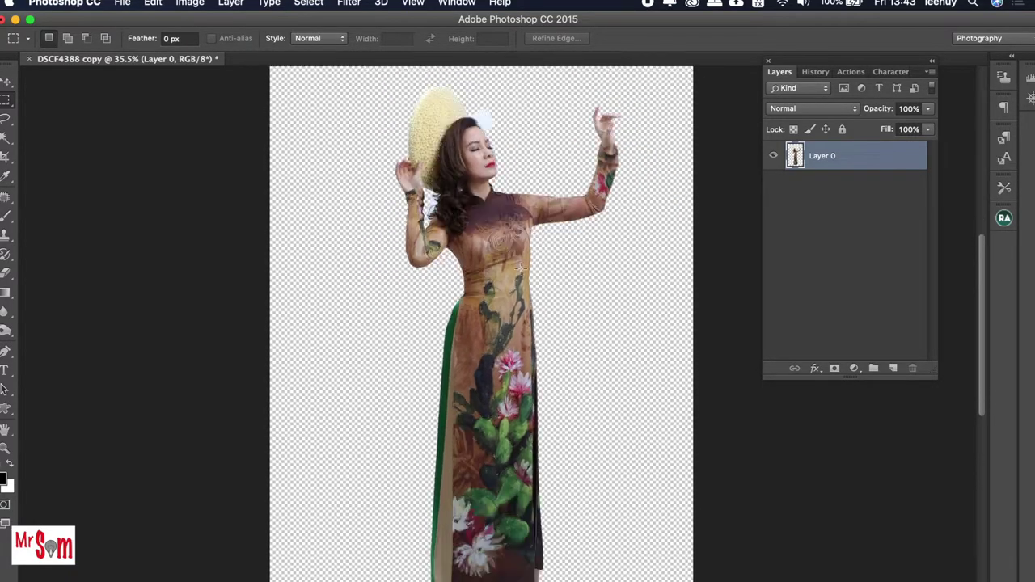
pyautogui.hscroll(1, 522, 269)
pyautogui.scroll(-3, 522, 269)
pyautogui.scroll(2, 522, 269)
pyautogui.scroll(2, 521, 269)
pyautogui.hscroll(-1, 521, 269)
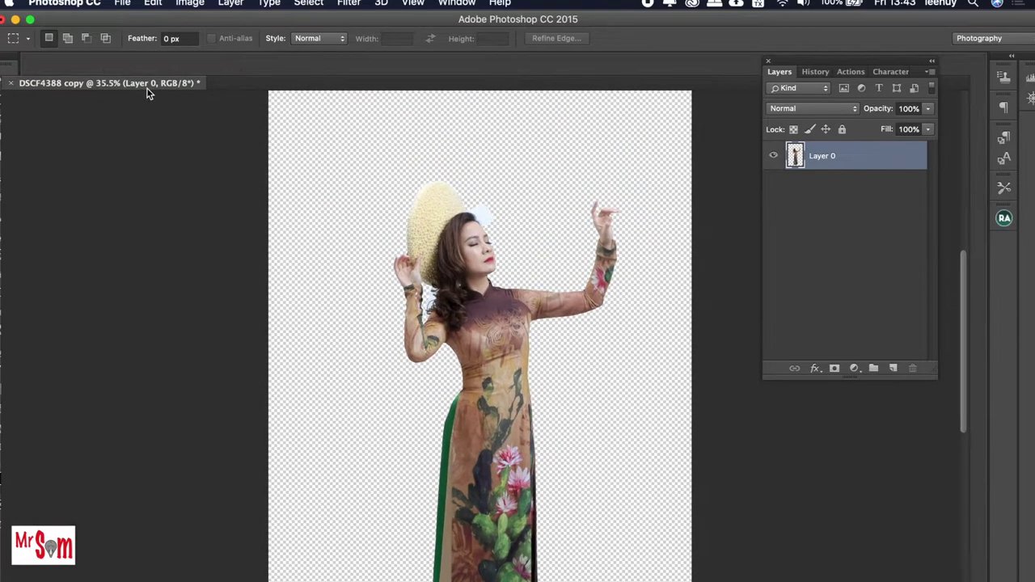
# Step: Float the cut-out document in its own window and select premade_bg_005 in Finder
pyautogui.moveTo(165, 69); pyautogui.dragTo(234, 81)
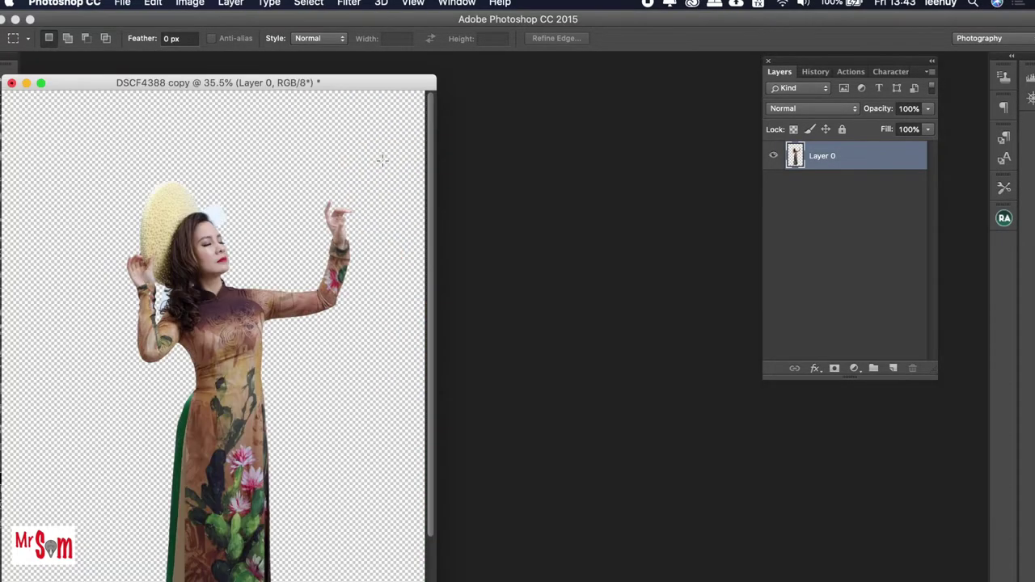
pyautogui.hotkey('ctrl', 'Right')
pyautogui.click(291, 147)
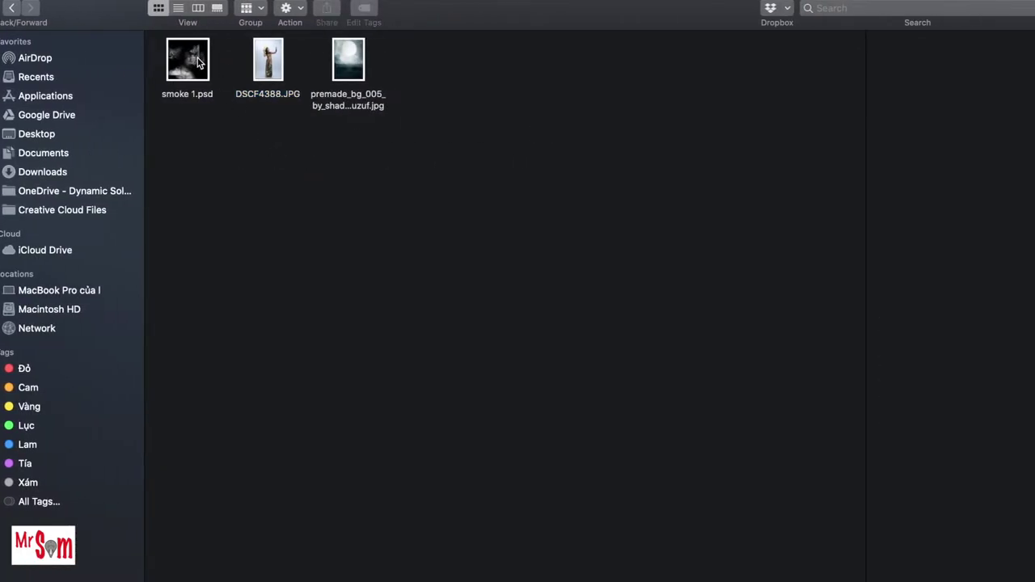
pyautogui.click(350, 86)
pyautogui.click(185, 77)
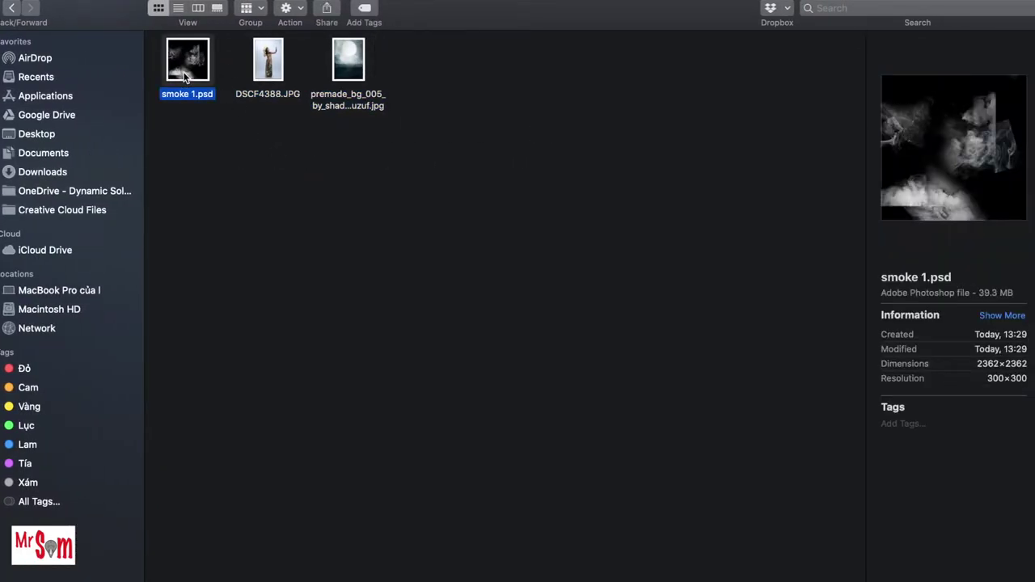
pyautogui.click(348, 60)
# Step: Open premade_bg_005 through Camera Raw and float it beside the DSCF4388 copy cut-out
pyautogui.moveTo(347, 60)
pyautogui.mouseDown()
pyautogui.moveTo(458, 134)
pyautogui.moveTo(708, 202)
pyautogui.mouseUp()
pyautogui.hotkey('ctrl', 'Left')
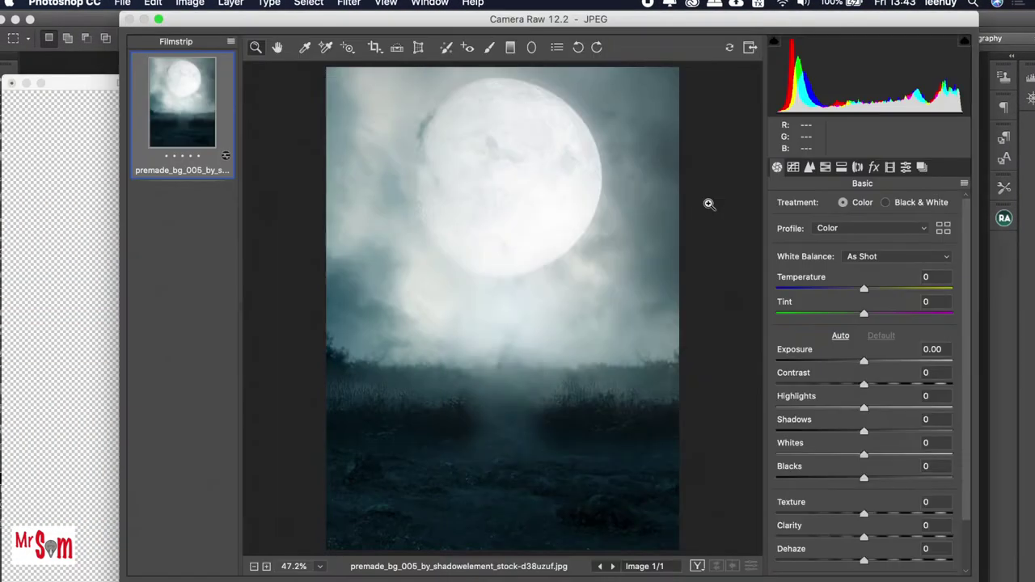
pyautogui.press('Return')
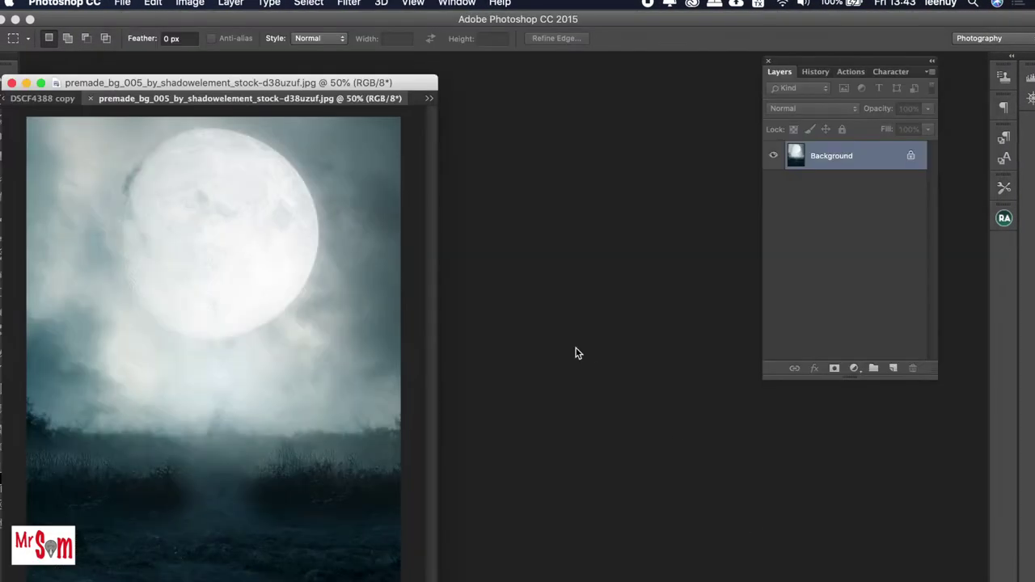
pyautogui.moveTo(304, 97); pyautogui.dragTo(628, 79)
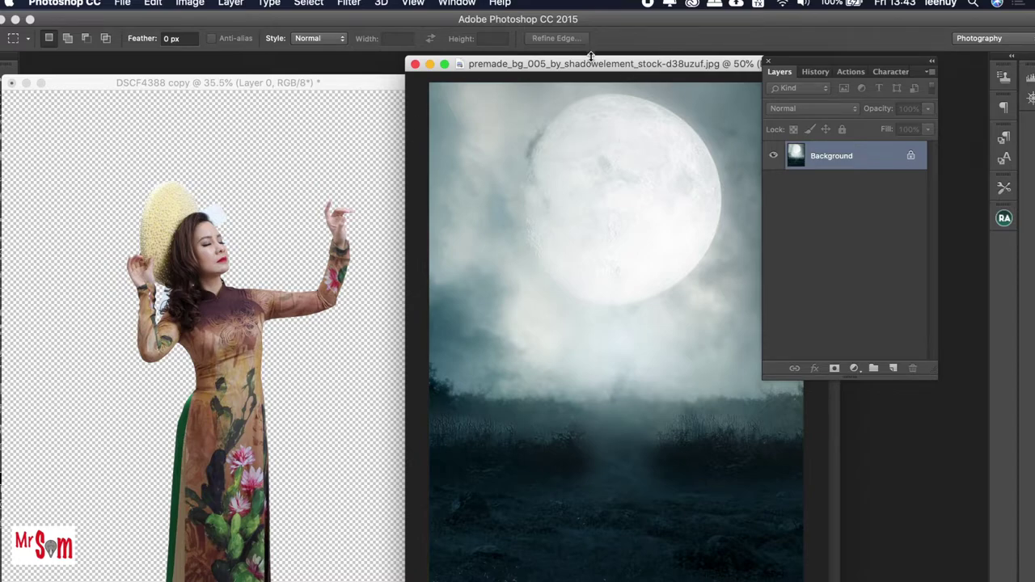
# Step: Hide all panels and move the moonlit background window, zooming it out to 25%
pyautogui.press('Tab')
pyautogui.moveTo(594, 65); pyautogui.dragTo(678, 45)
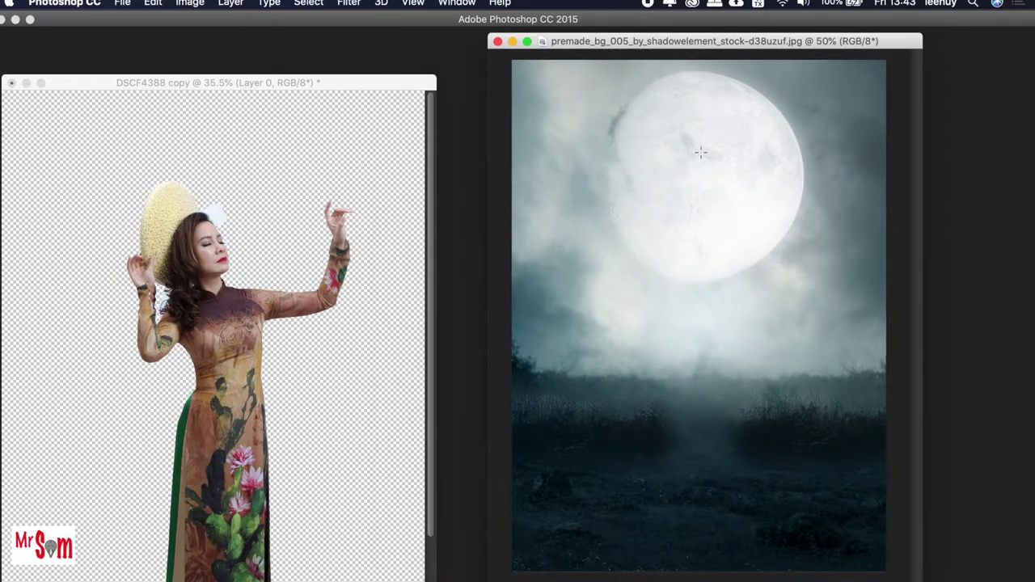
pyautogui.press('super+minus')
pyautogui.press('super+minus')
# Step: Cycle through the full screen modes with the image fit to screen, then return to standard view
pyautogui.press('f')
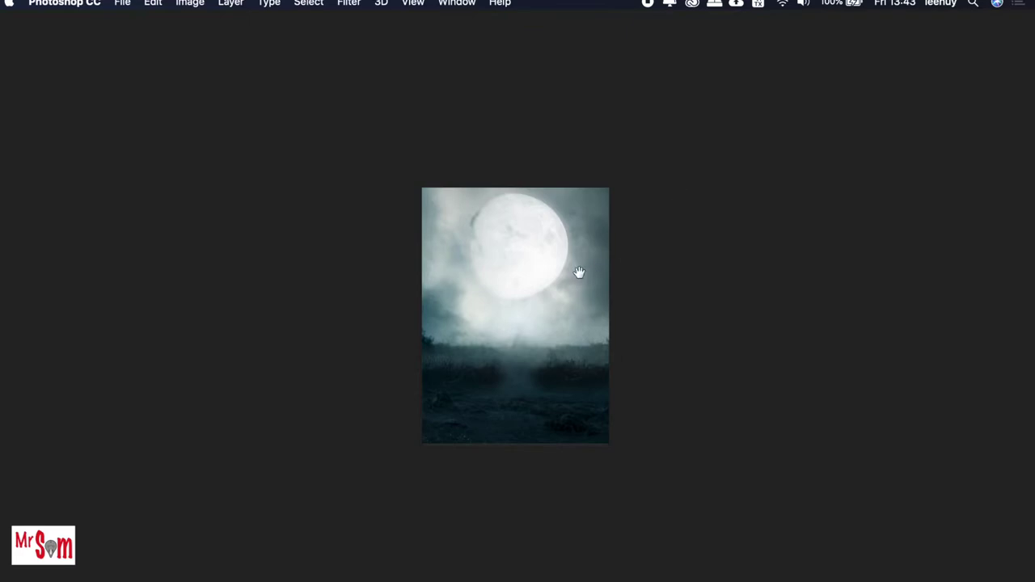
pyautogui.rightClick(578, 273)
pyautogui.click(582, 279)
pyautogui.press('f')
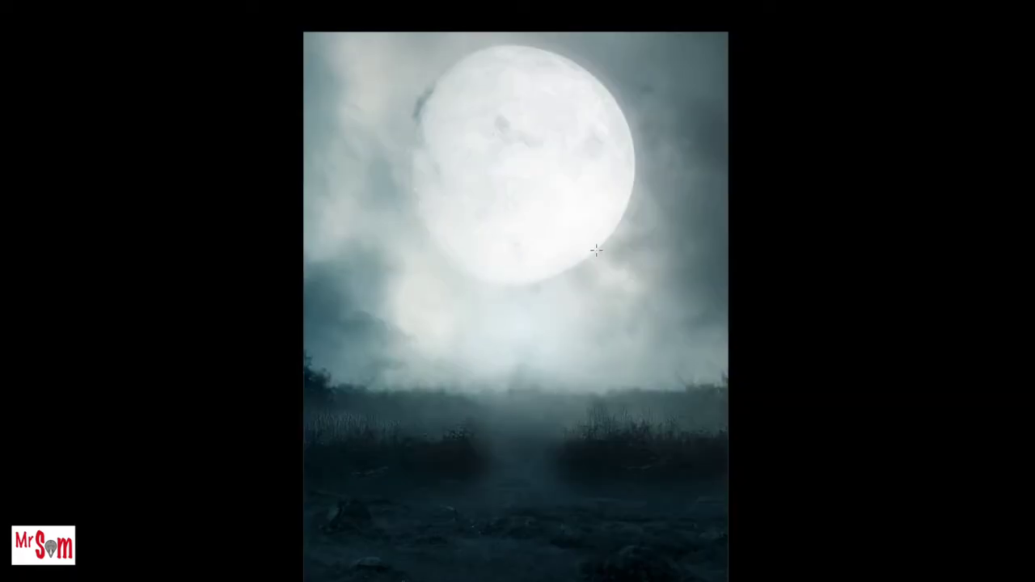
pyautogui.press('f')
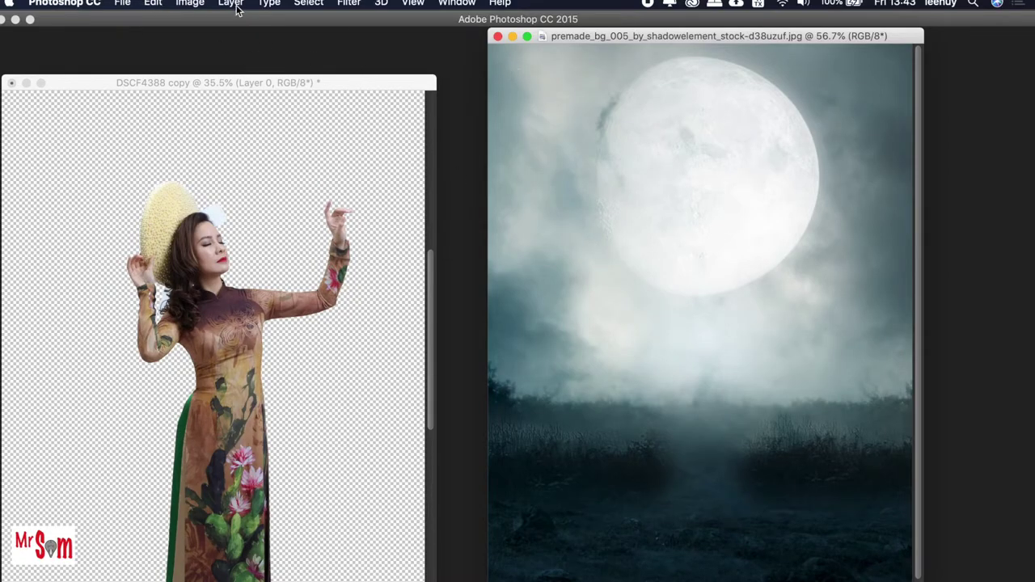
pyautogui.click(234, 5)
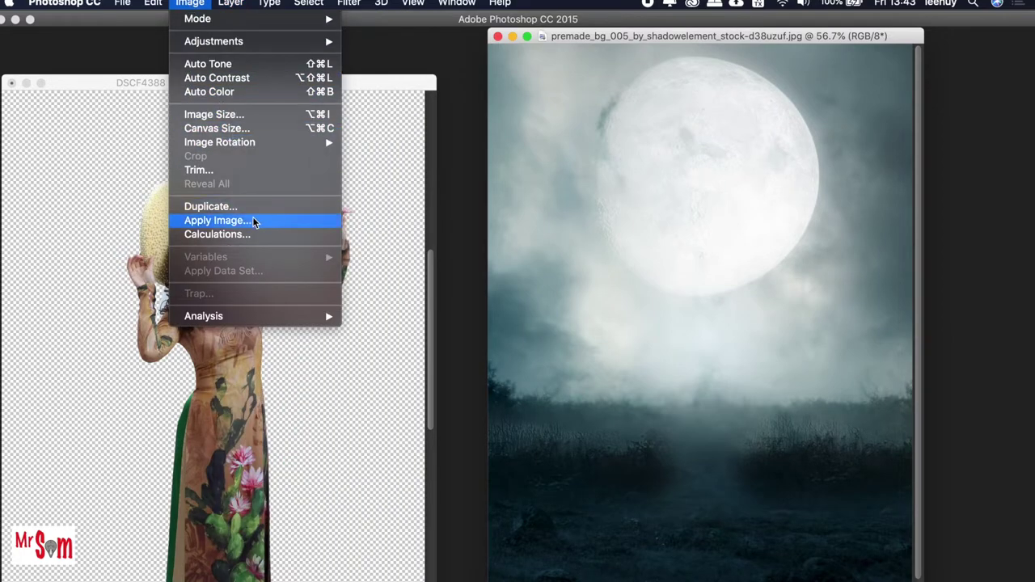
# Step: Duplicate the background as a document named 'ok' and close the original without saving
pyautogui.click(253, 208)
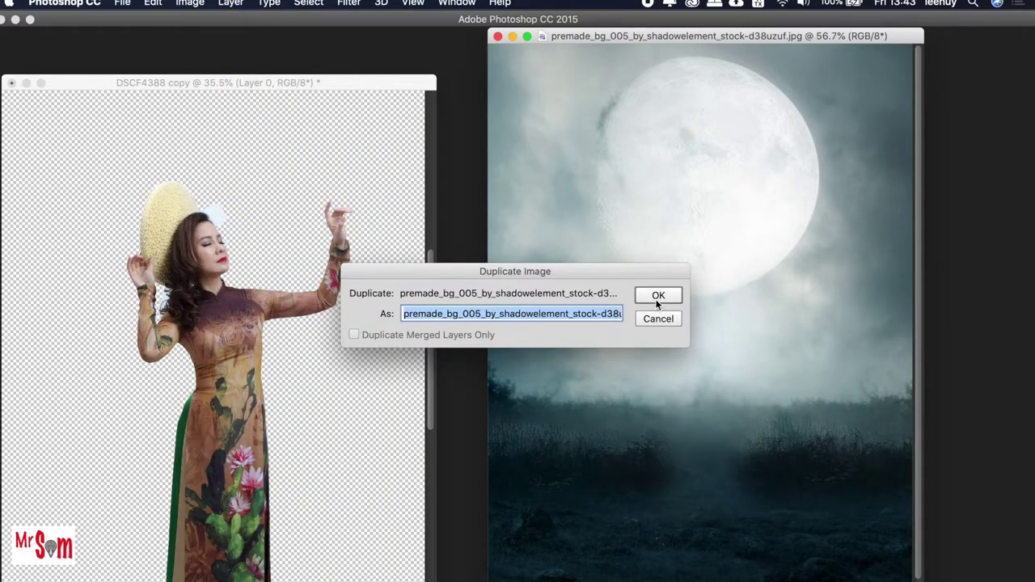
pyautogui.write('ok')
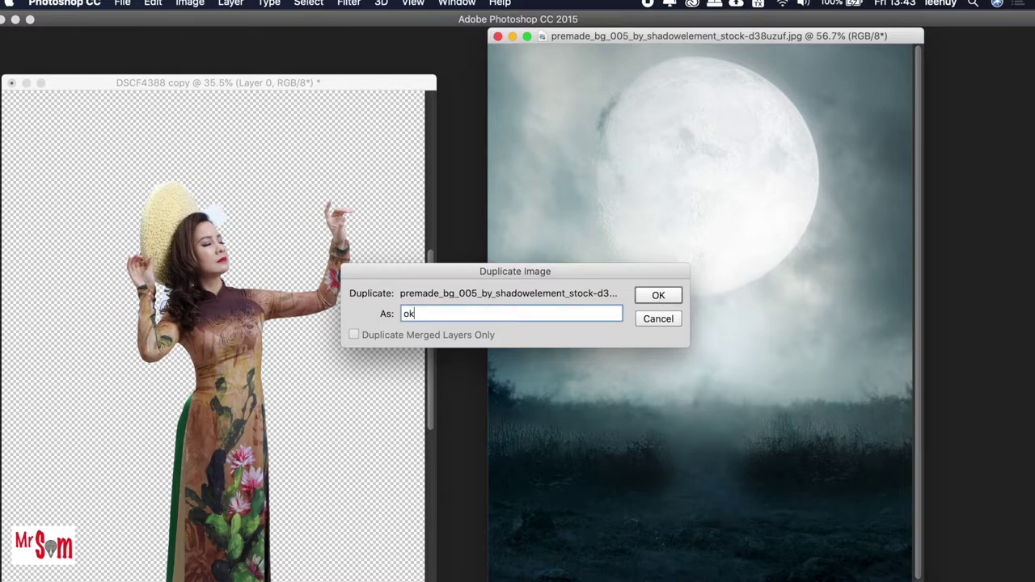
pyautogui.press('Return')
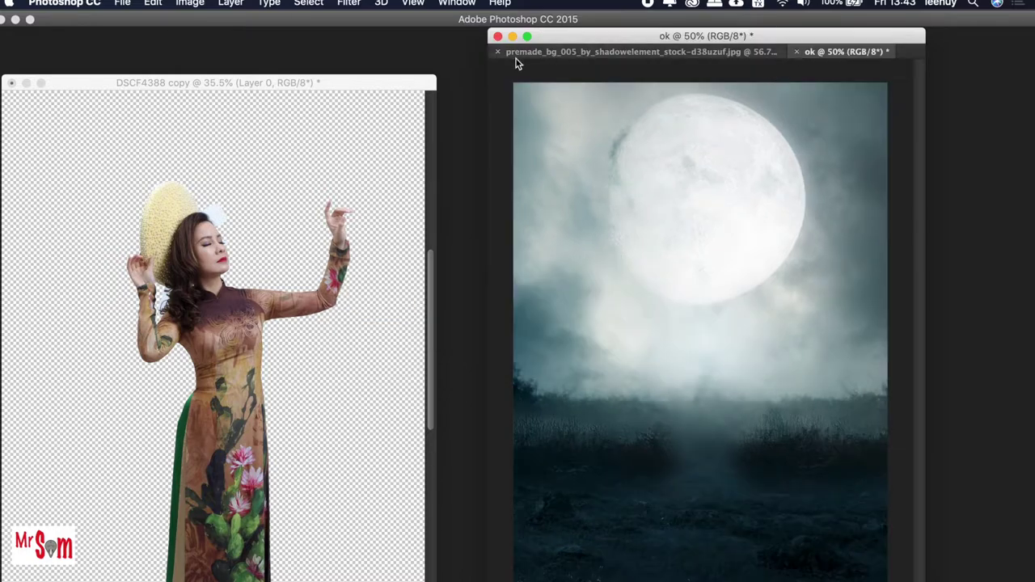
pyautogui.click(498, 53)
pyautogui.click(477, 228)
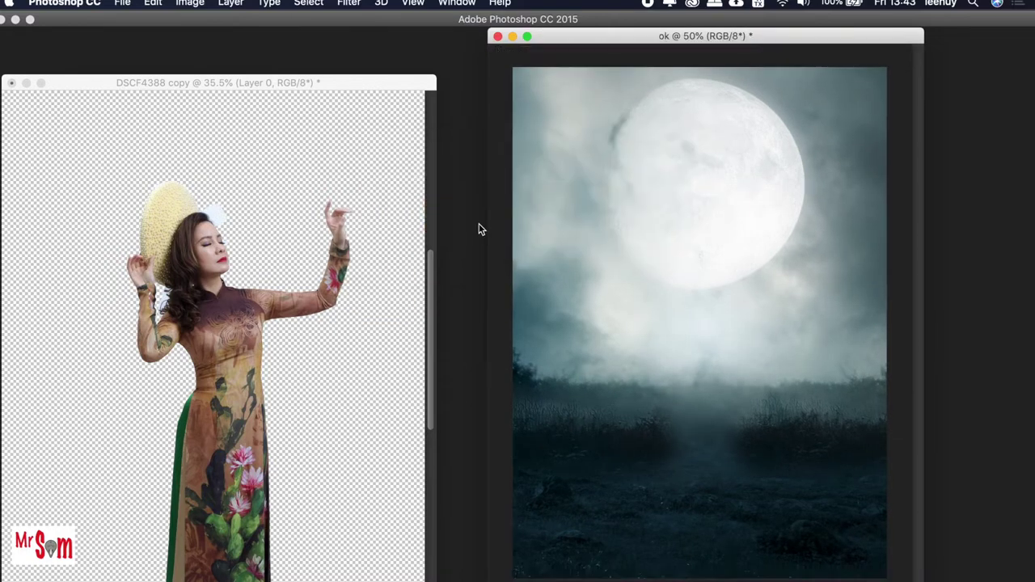
# Step: Check the Image Size dialog in centimeters, then cancel without changes
pyautogui.click(196, 6)
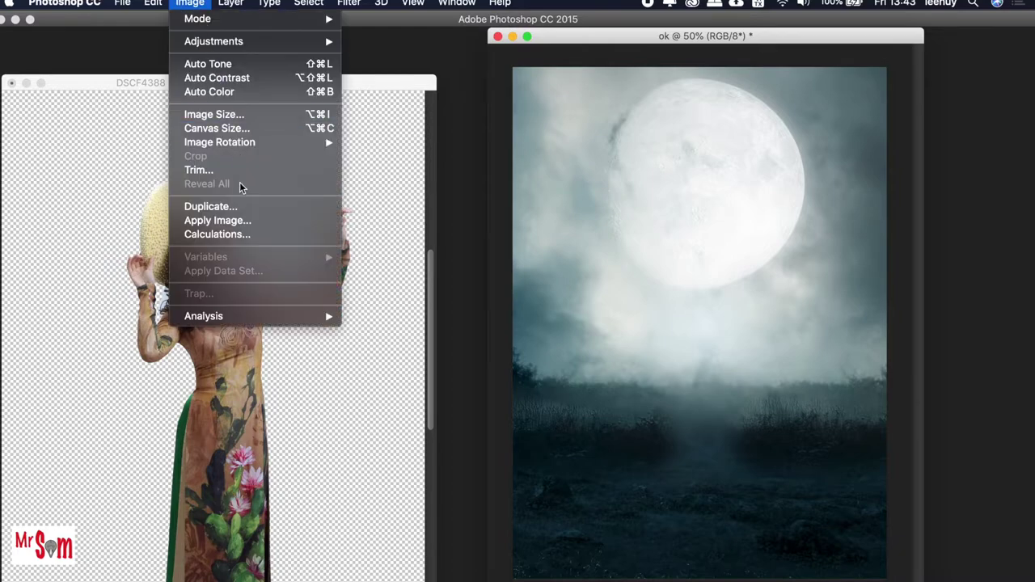
pyautogui.click(247, 115)
pyautogui.click(672, 165)
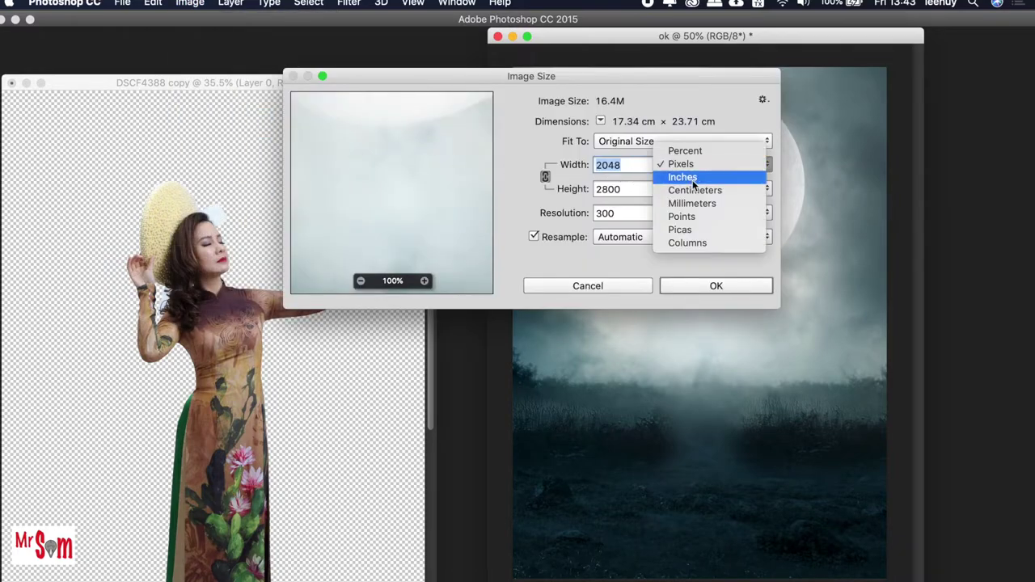
pyautogui.click(698, 189)
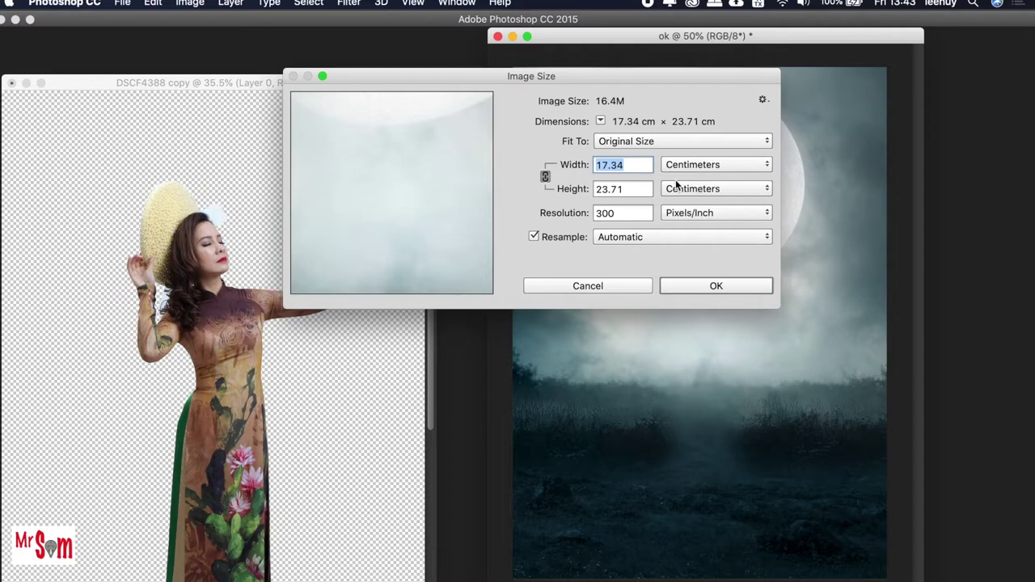
pyautogui.click(708, 194)
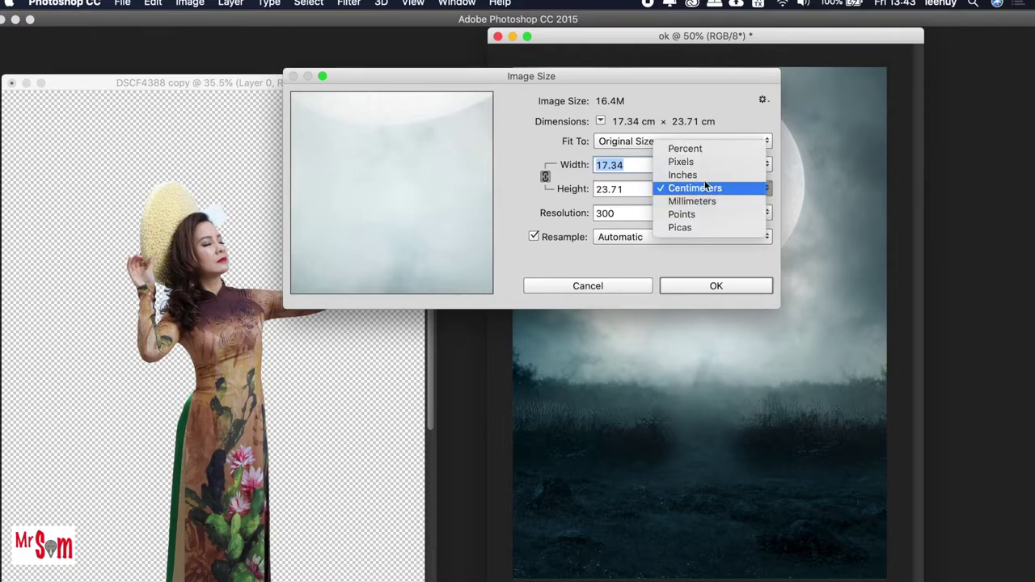
pyautogui.click(705, 187)
pyautogui.click(604, 286)
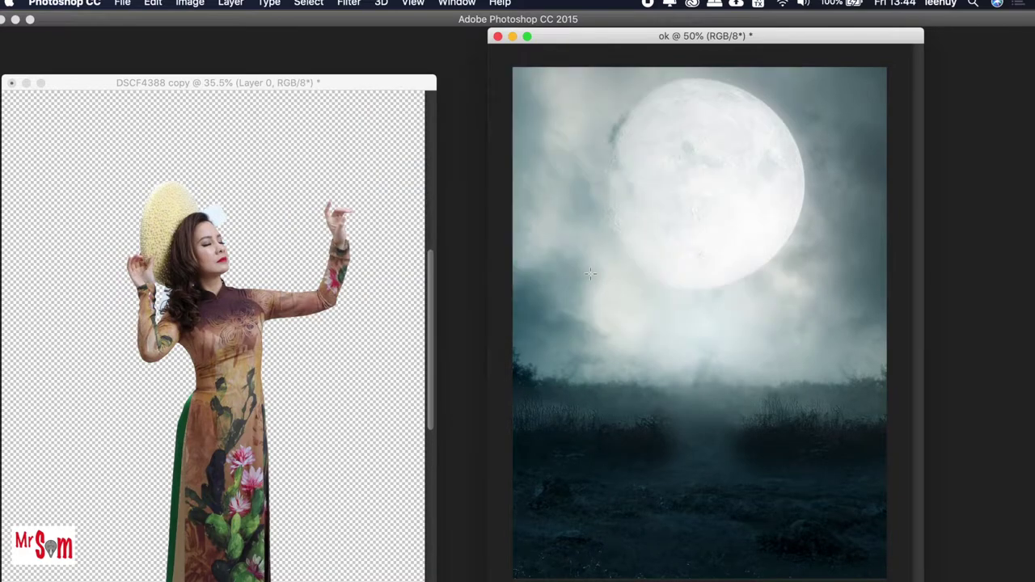
# Step: Drag the dancer's Layer 0 into the 'ok' moonlit document
pyautogui.click(225, 325)
pyautogui.rightClick(246, 329)
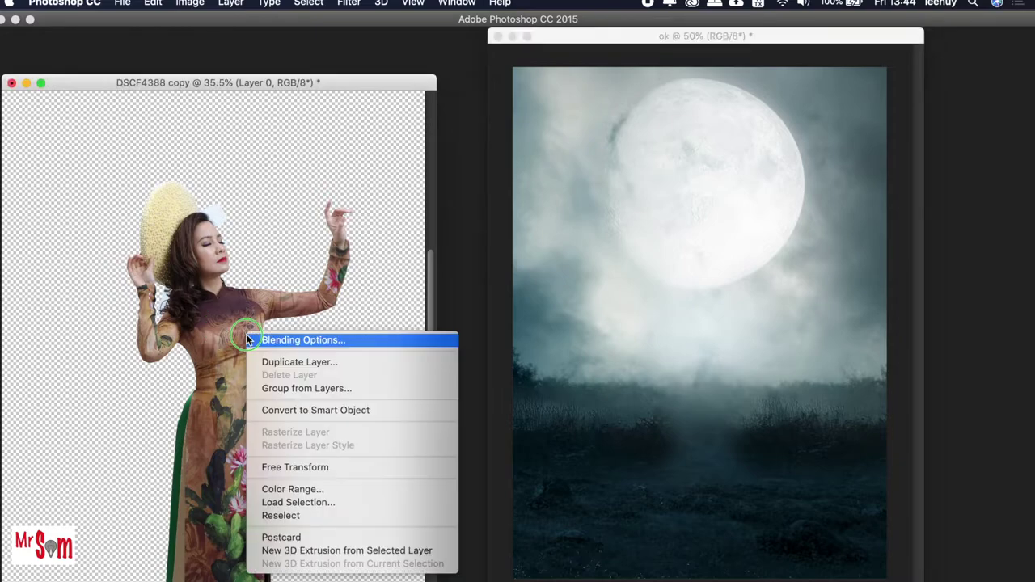
pyautogui.click(219, 321)
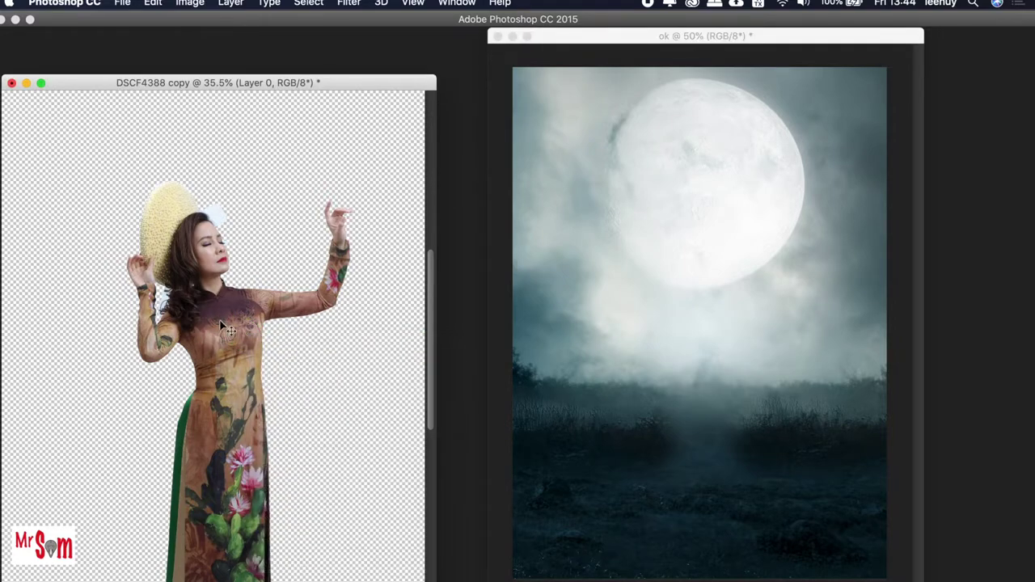
pyautogui.rightClick(220, 325)
pyautogui.click(232, 340)
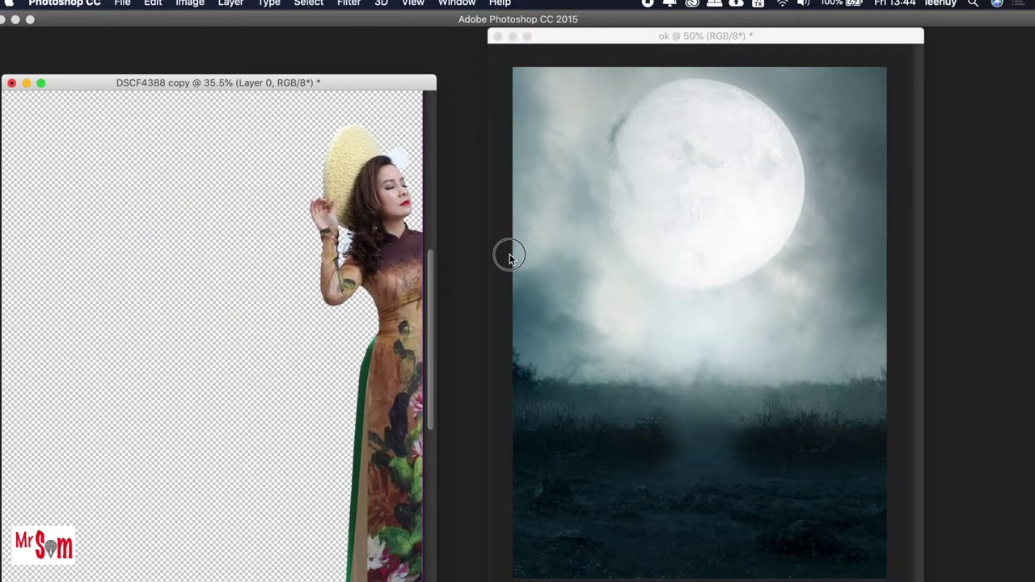
pyautogui.moveTo(239, 327); pyautogui.dragTo(723, 214)
# Step: Free Transform the woman, scaling her down to about 3.61 × 8.44 in
pyautogui.press('f')
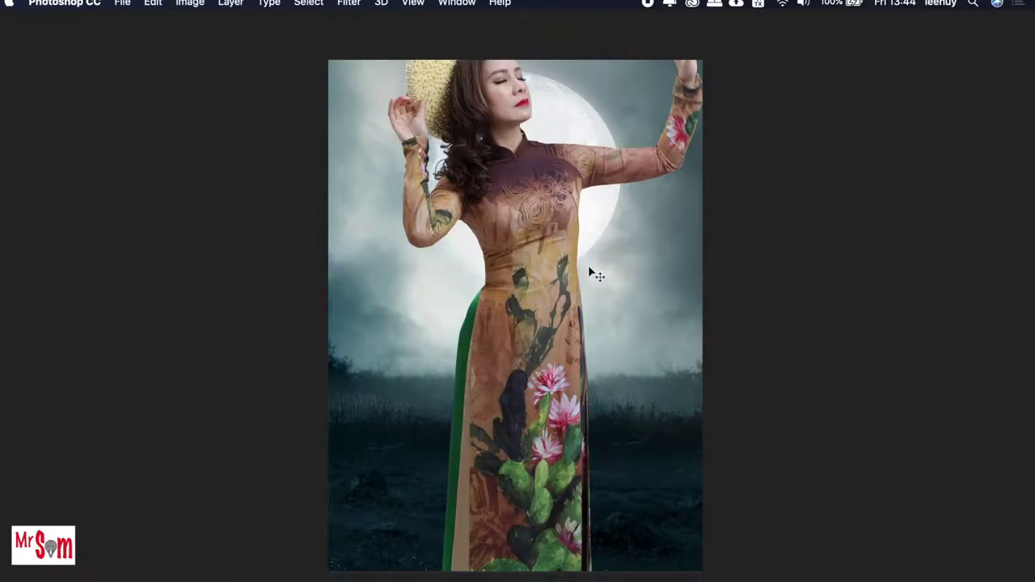
pyautogui.hotkey('ctrl', '-')
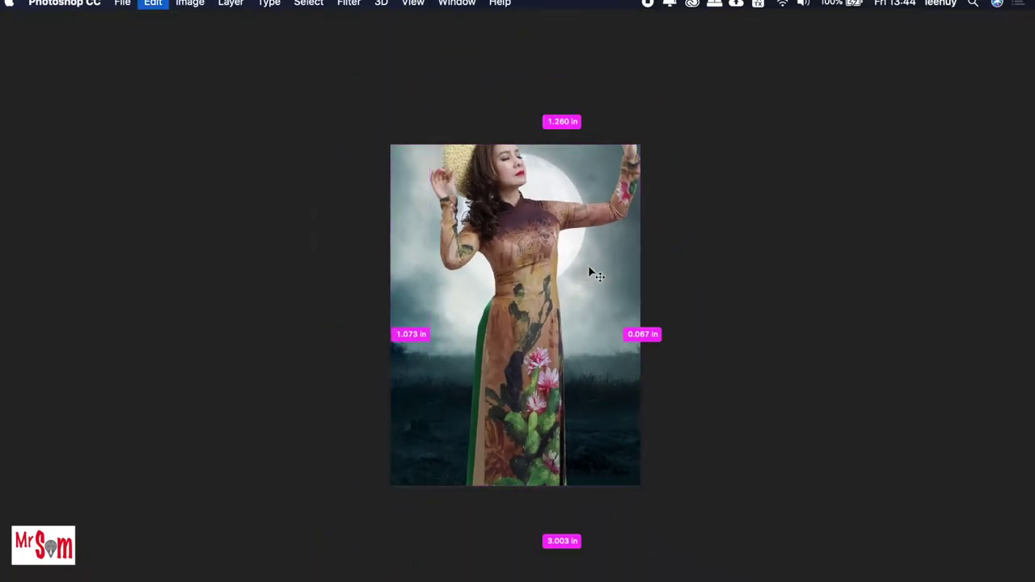
pyautogui.hotkey('ctrl', 't')
pyautogui.moveTo(429, 97); pyautogui.dragTo(480, 224)
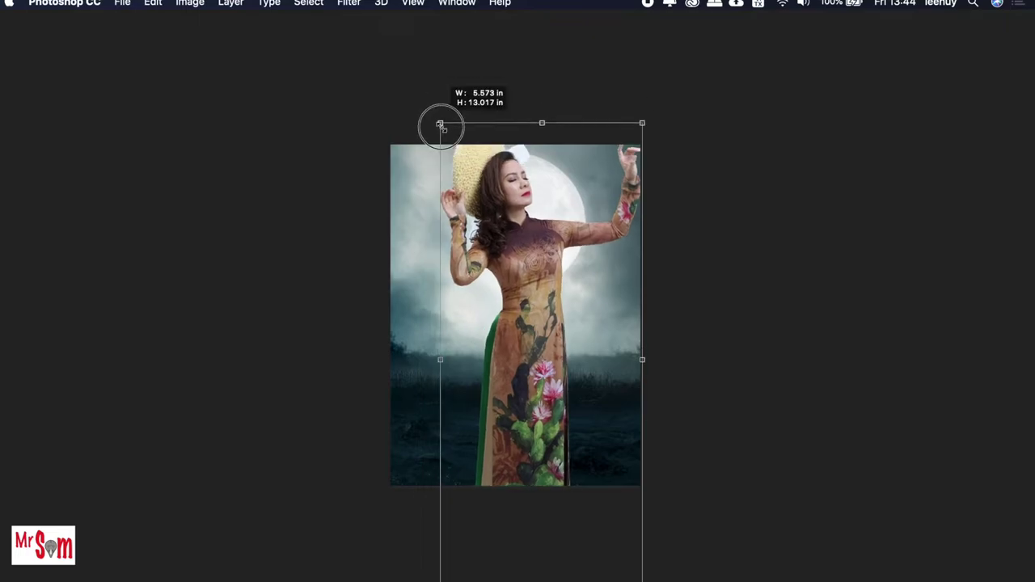
pyautogui.moveTo(564, 320)
pyautogui.mouseDown()
pyautogui.moveTo(531, 219)
pyautogui.moveTo(549, 251)
pyautogui.mouseUp()
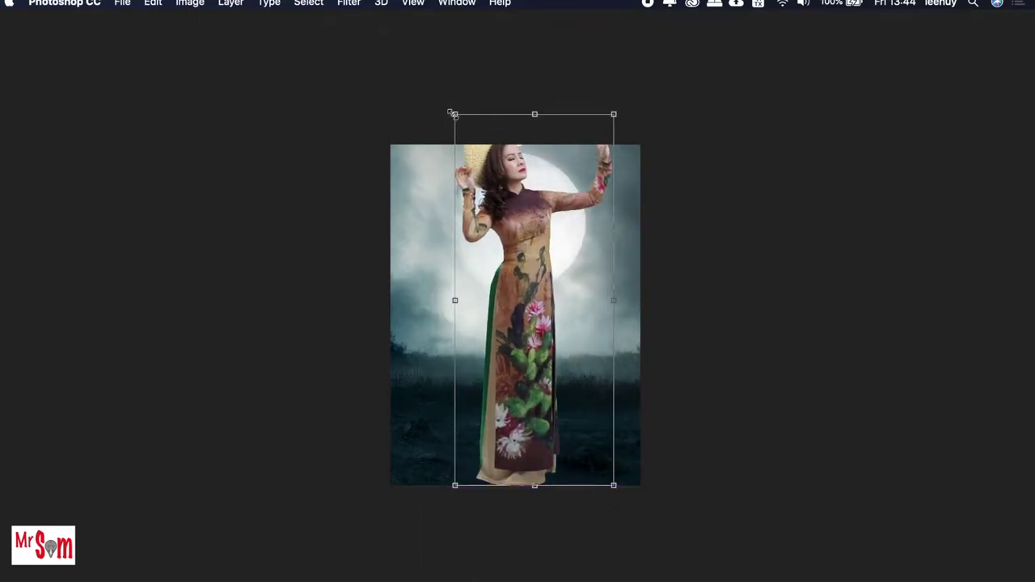
pyautogui.moveTo(454, 114); pyautogui.dragTo(471, 148)
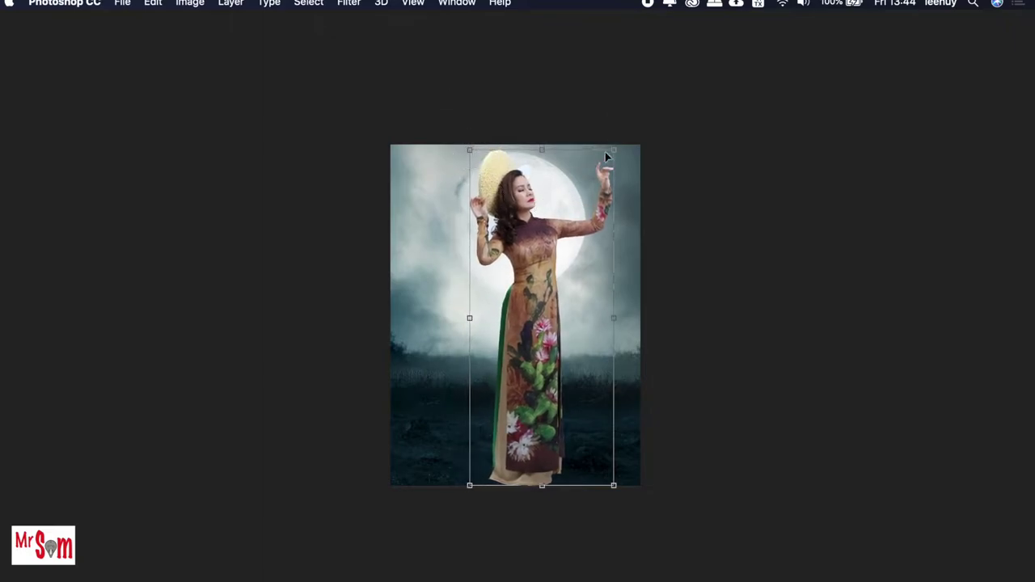
pyautogui.moveTo(614, 148); pyautogui.dragTo(605, 167)
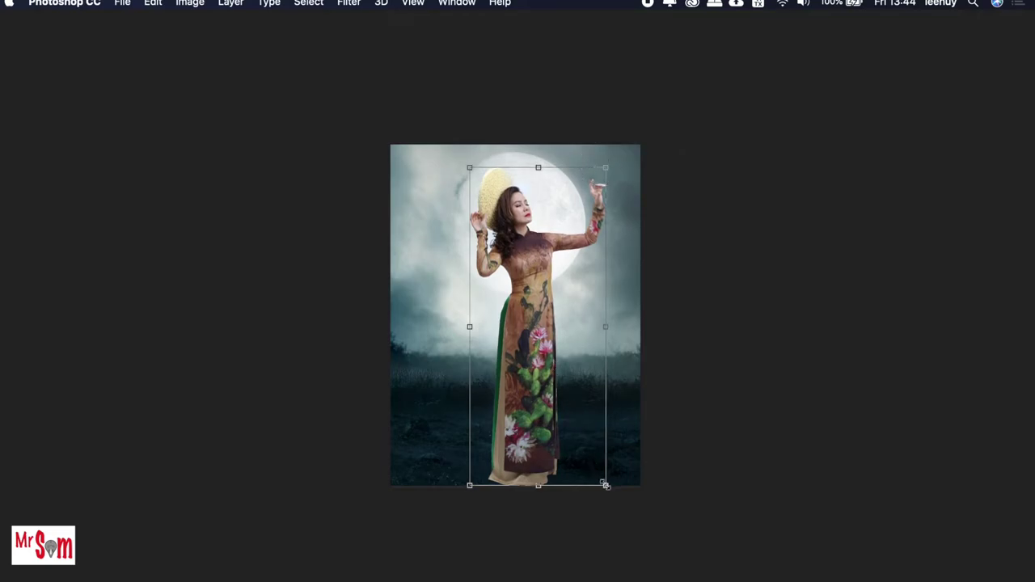
pyautogui.moveTo(605, 485); pyautogui.dragTo(598, 476)
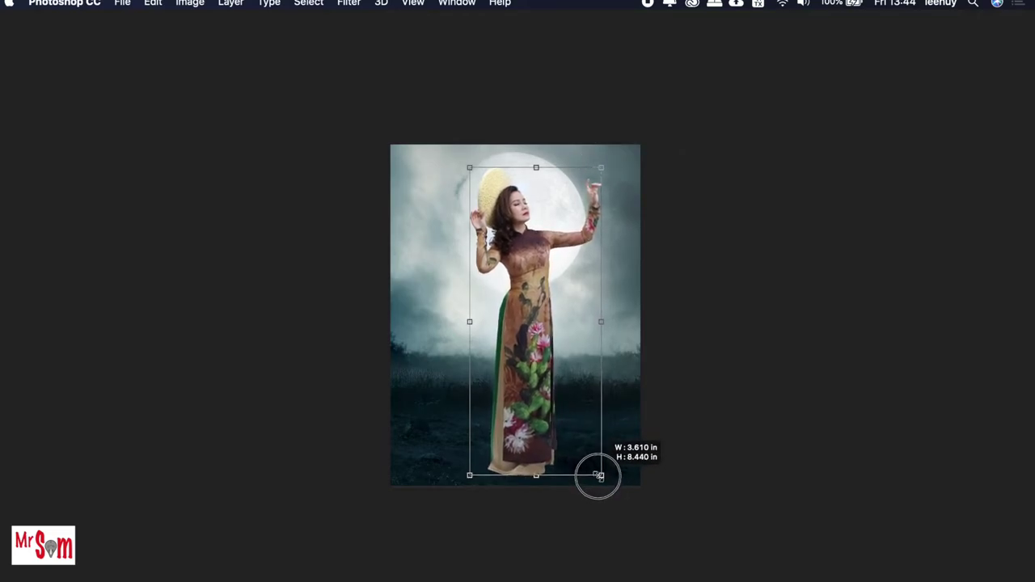
pyautogui.rightClick(559, 374)
# Step: Scale and centre the woman before the moon, feet near the bottom, and commit
pyautogui.click(571, 388)
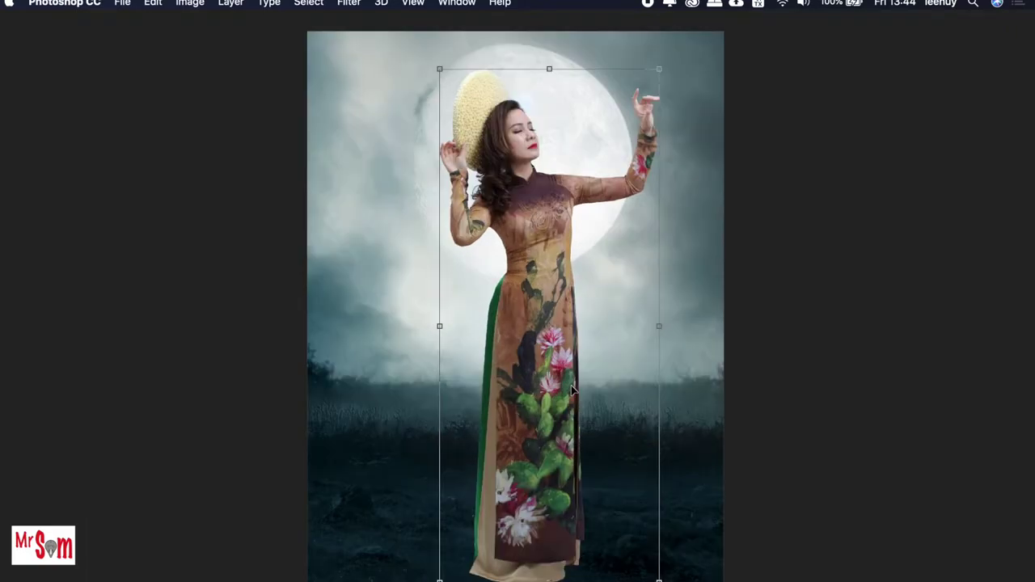
pyautogui.moveTo(577, 329)
pyautogui.mouseDown()
pyautogui.moveTo(526, 330)
pyautogui.moveTo(554, 330)
pyautogui.mouseUp()
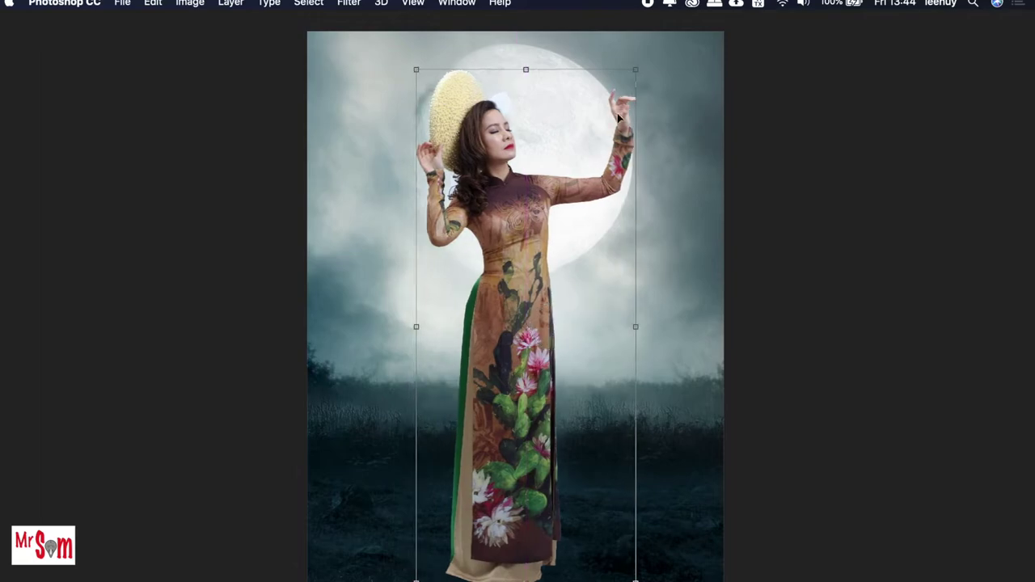
pyautogui.moveTo(632, 69); pyautogui.dragTo(618, 92)
pyautogui.moveTo(548, 193); pyautogui.dragTo(565, 207)
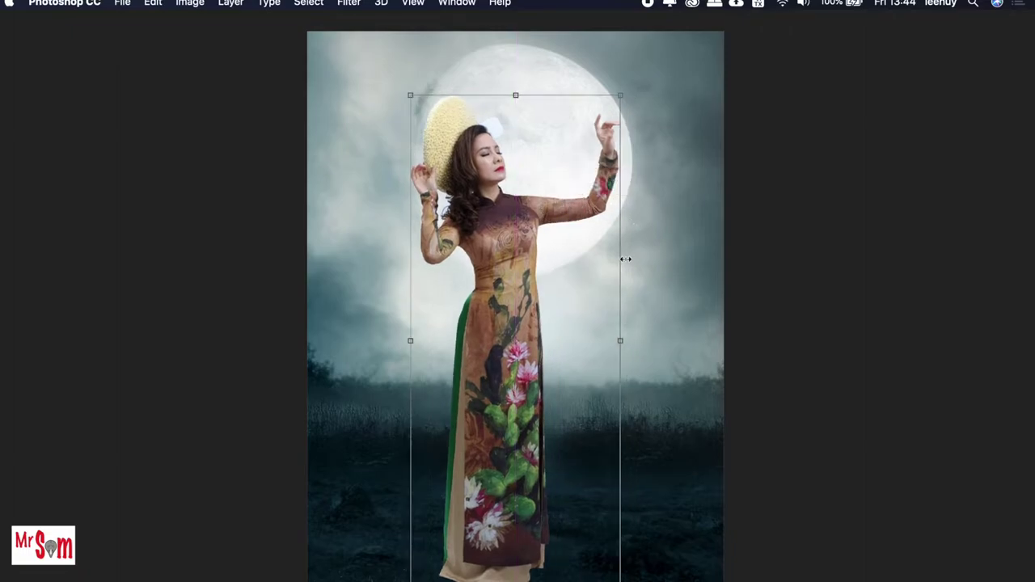
pyautogui.moveTo(537, 282)
pyautogui.mouseDown()
pyautogui.moveTo(583, 282)
pyautogui.moveTo(563, 272)
pyautogui.mouseUp()
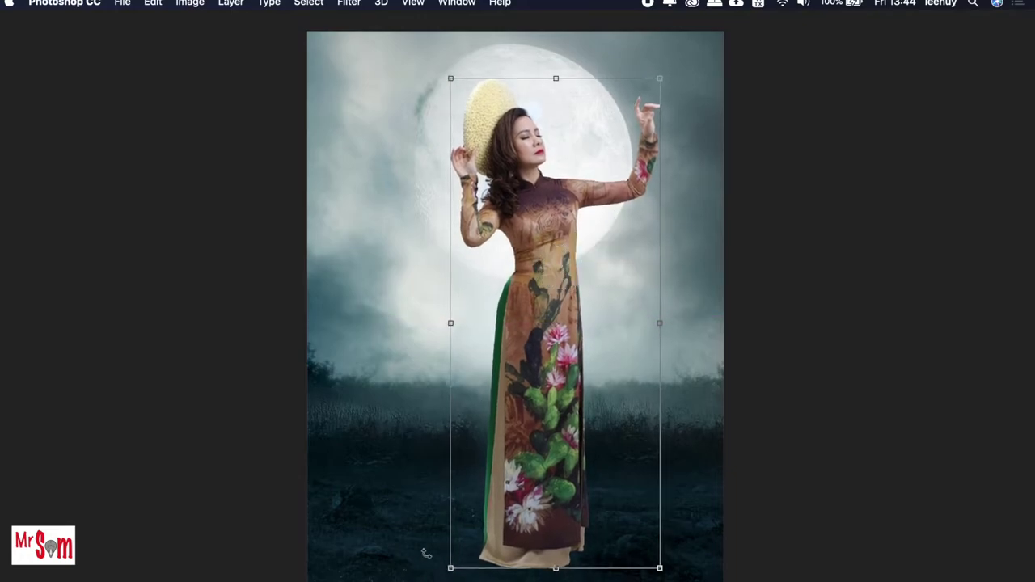
pyautogui.moveTo(449, 567); pyautogui.dragTo(565, 312)
pyautogui.scroll(10, 572, 274)
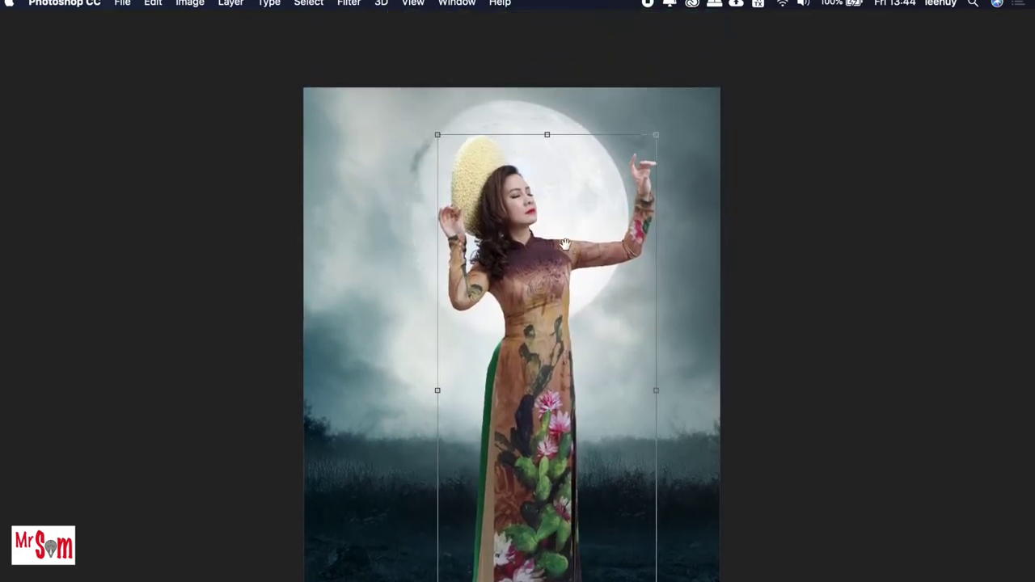
pyautogui.rightClick(579, 266)
pyautogui.click(584, 270)
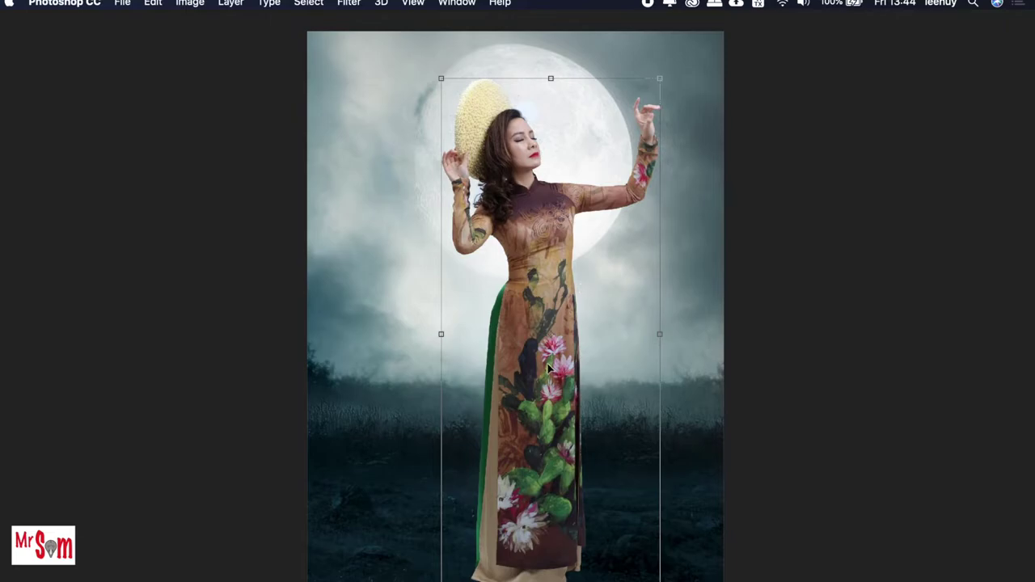
pyautogui.press('Return')
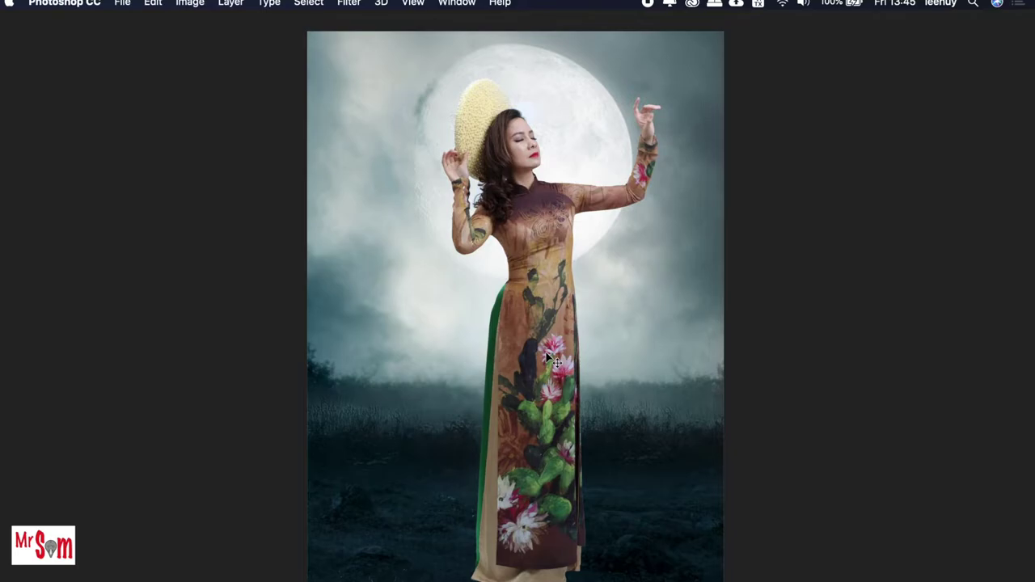
# Step: Toggle the panels and pick the woman's layer from the canvas
pyautogui.press('Tab')
pyautogui.press('Tab')
pyautogui.rightClick(527, 144)
pyautogui.click(536, 151)
# Step: Zoom in on the hair, make Layer 1 the working layer, and show panels
pyautogui.press('super+plus')
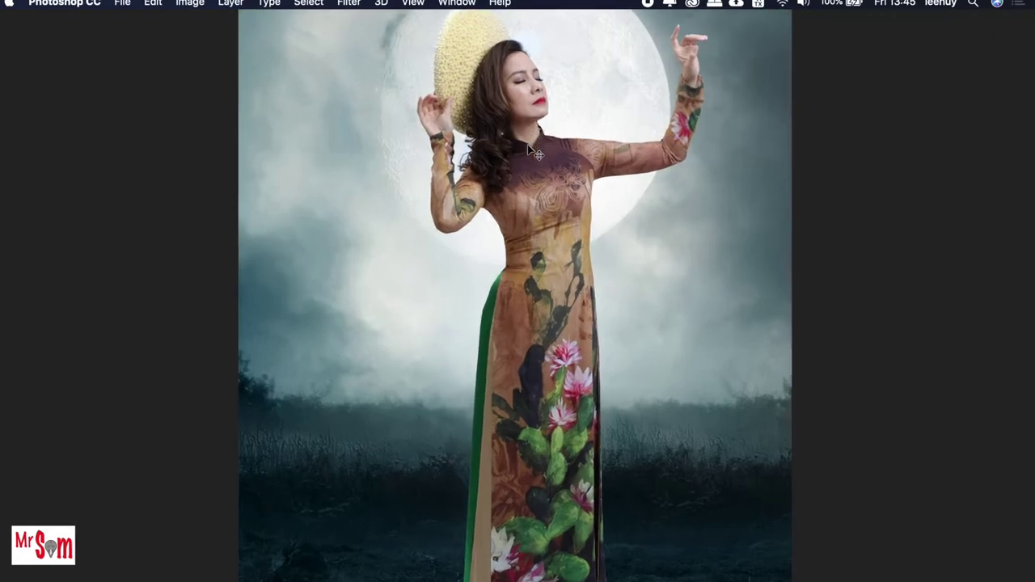
pyautogui.scroll(2, 596, 212)
pyautogui.scroll(2, 536, 250)
pyautogui.scroll(2, 521, 266)
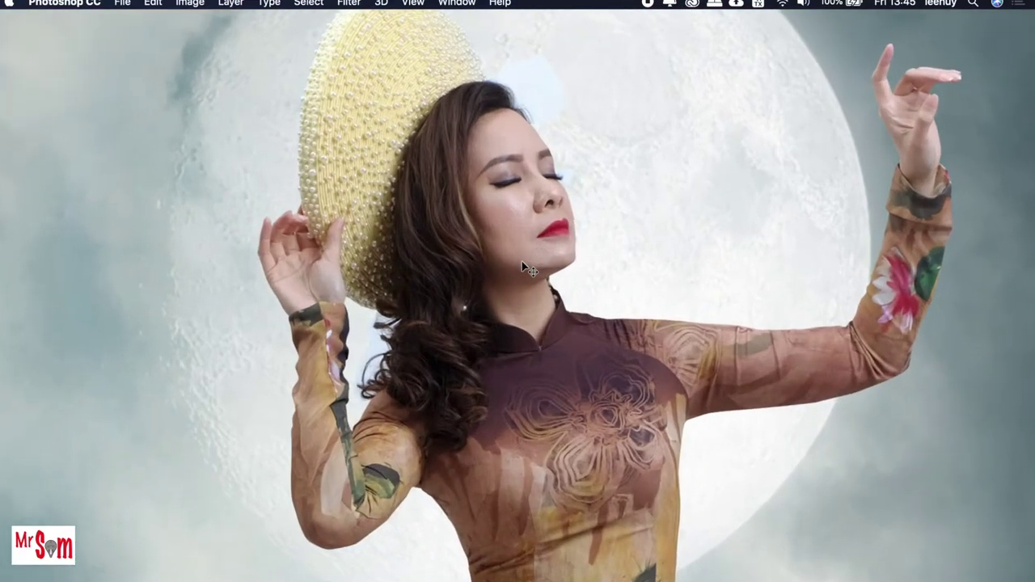
pyautogui.scroll(1, 525, 263)
pyautogui.rightClick(494, 170)
pyautogui.click(504, 175)
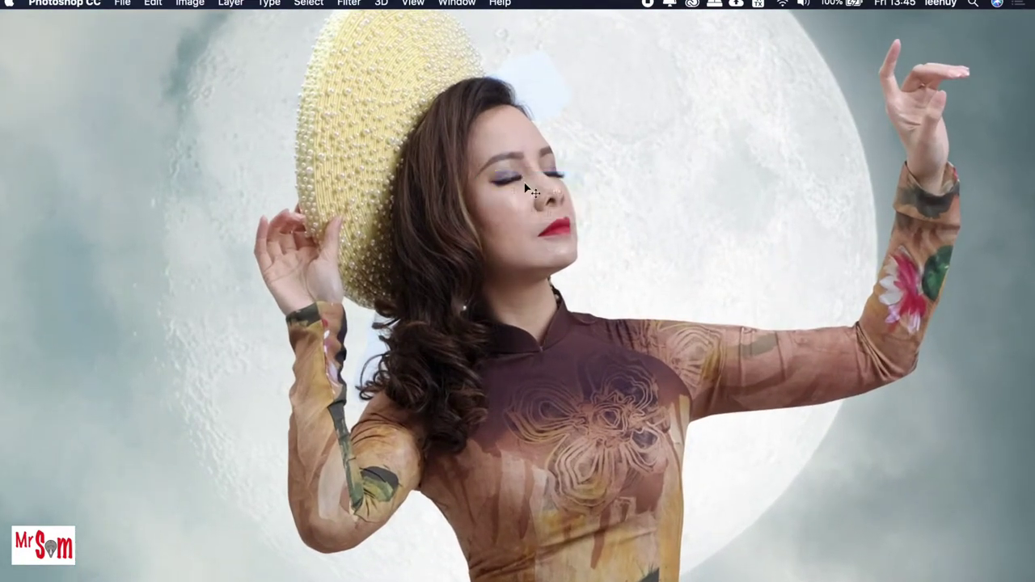
pyautogui.scroll(1, 495, 170)
pyautogui.scroll(2, 495, 178)
pyautogui.scroll(-1, 497, 191)
pyautogui.rightClick(496, 192)
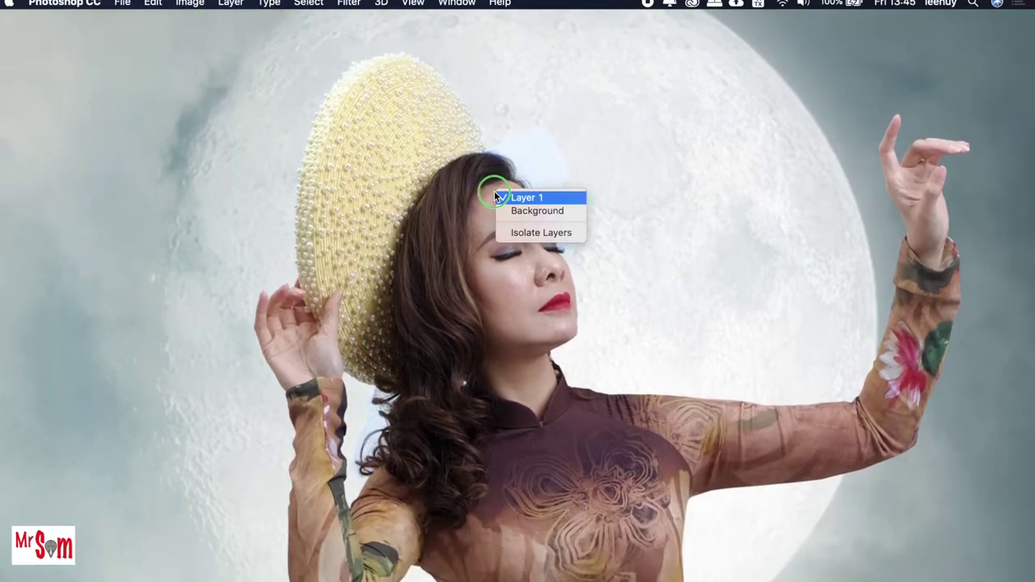
pyautogui.click(506, 199)
pyautogui.press('Tab')
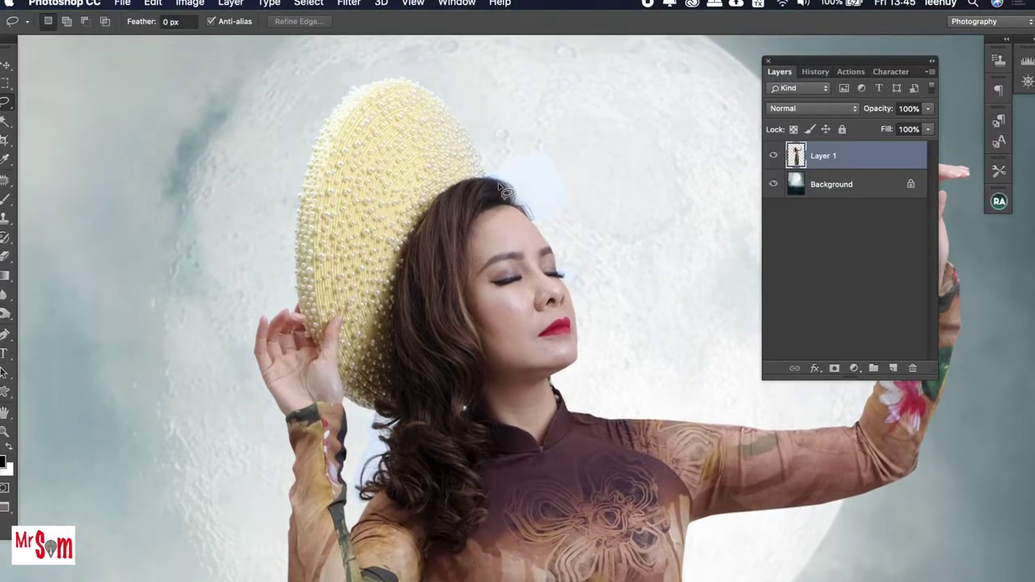
# Step: Lasso the bluish fringes above the head, along the hair, and near the eye
pyautogui.click(4, 108)
pyautogui.click(55, 98)
pyautogui.moveTo(539, 127); pyautogui.dragTo(501, 203)
pyautogui.moveTo(498, 202); pyautogui.dragTo(558, 136)
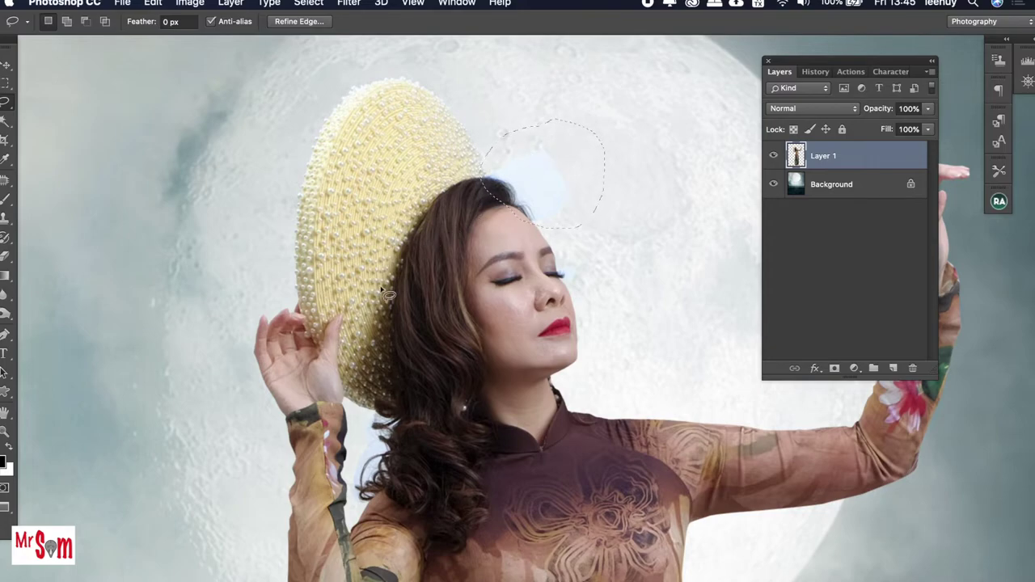
pyautogui.press('shift')
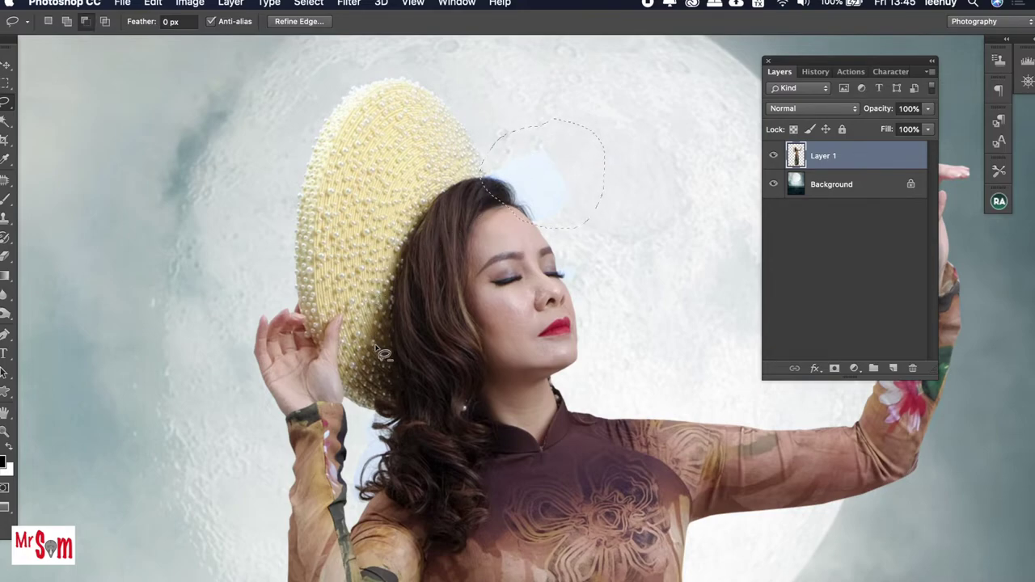
pyautogui.moveTo(378, 382)
pyautogui.mouseDown()
pyautogui.moveTo(358, 437)
pyautogui.moveTo(363, 506)
pyautogui.mouseUp()
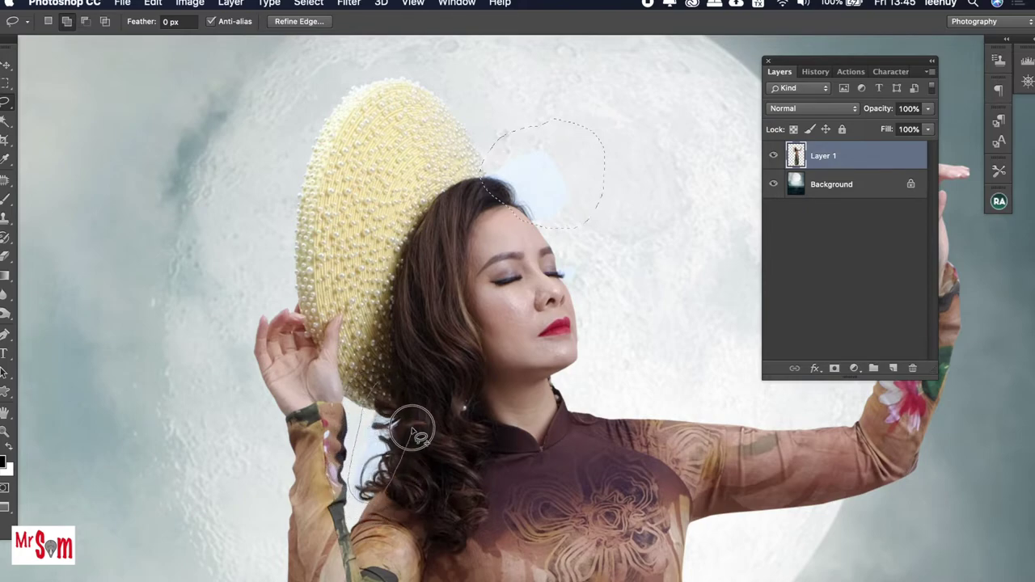
pyautogui.moveTo(362, 505); pyautogui.dragTo(371, 385)
pyautogui.moveTo(572, 268); pyautogui.dragTo(582, 277)
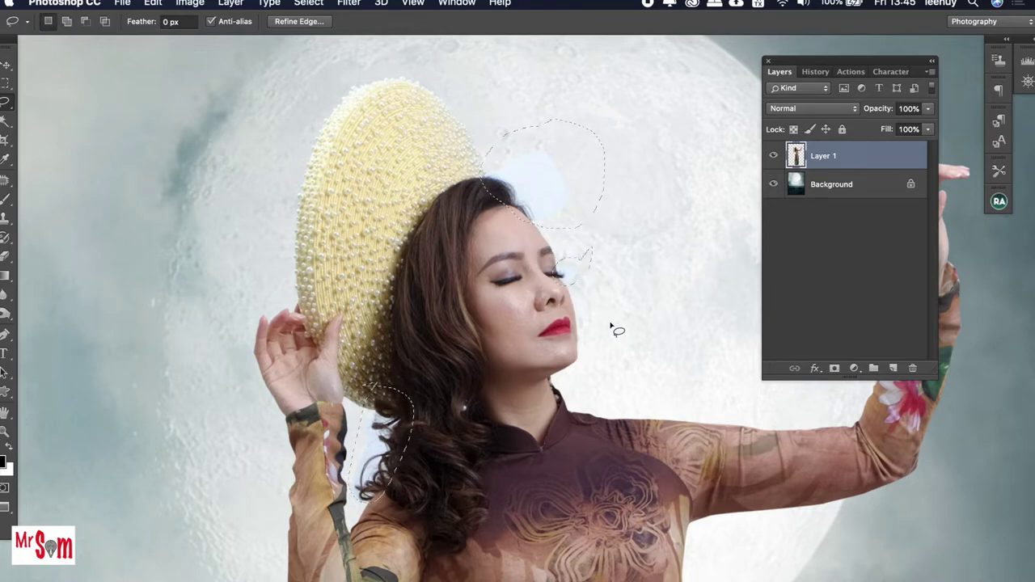
# Step: Copy the selected fringes to Layer 2 in Multiply mode, with Layer 1 hidden
pyautogui.hotkey('ctrl', 'j')
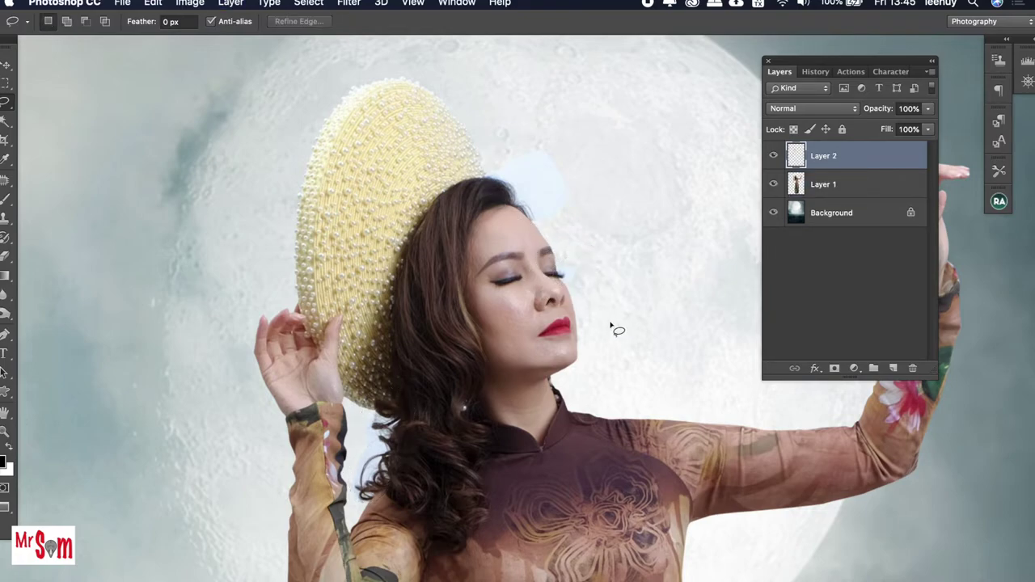
pyautogui.click(773, 184)
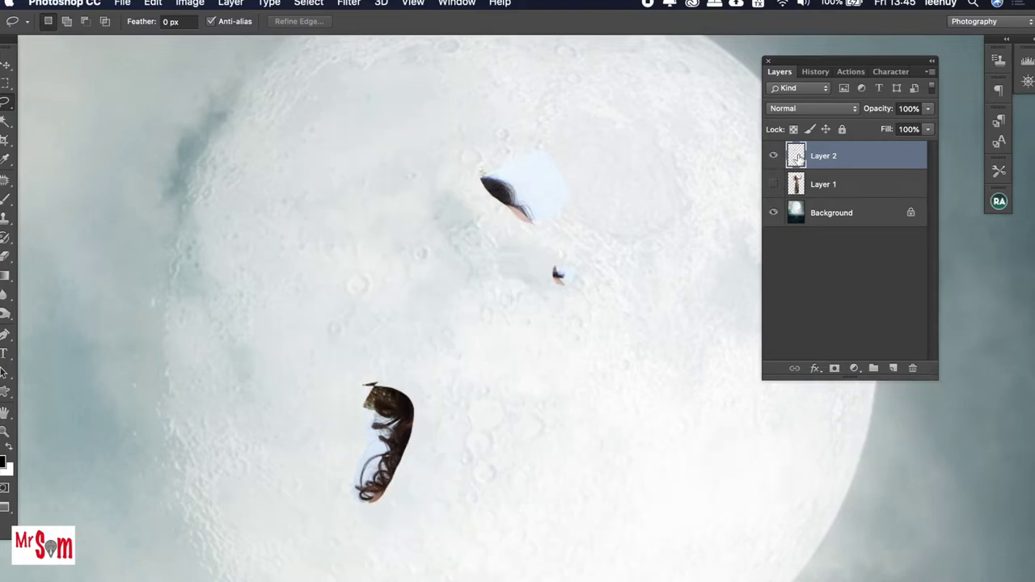
pyautogui.click(827, 111)
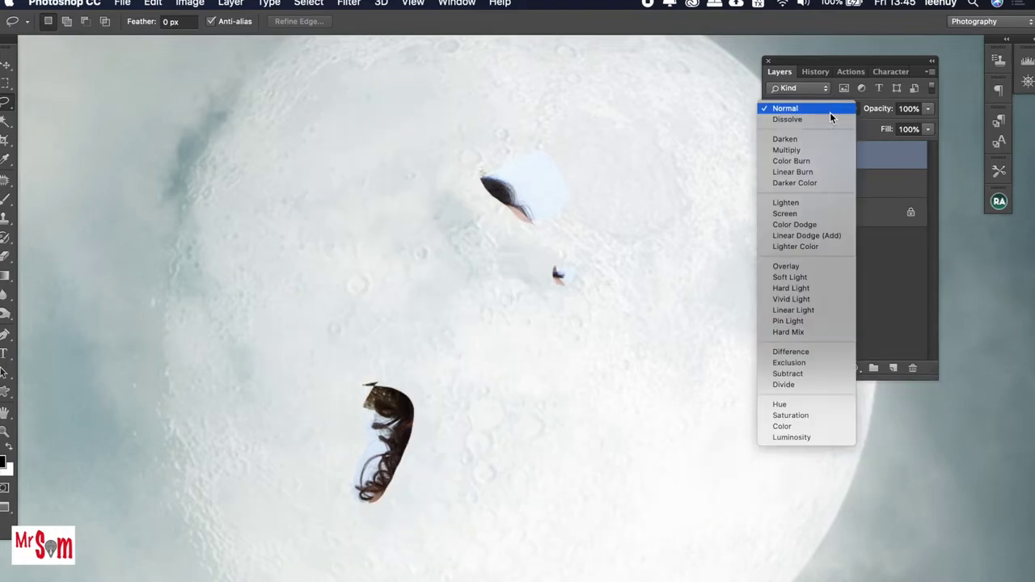
pyautogui.click(834, 153)
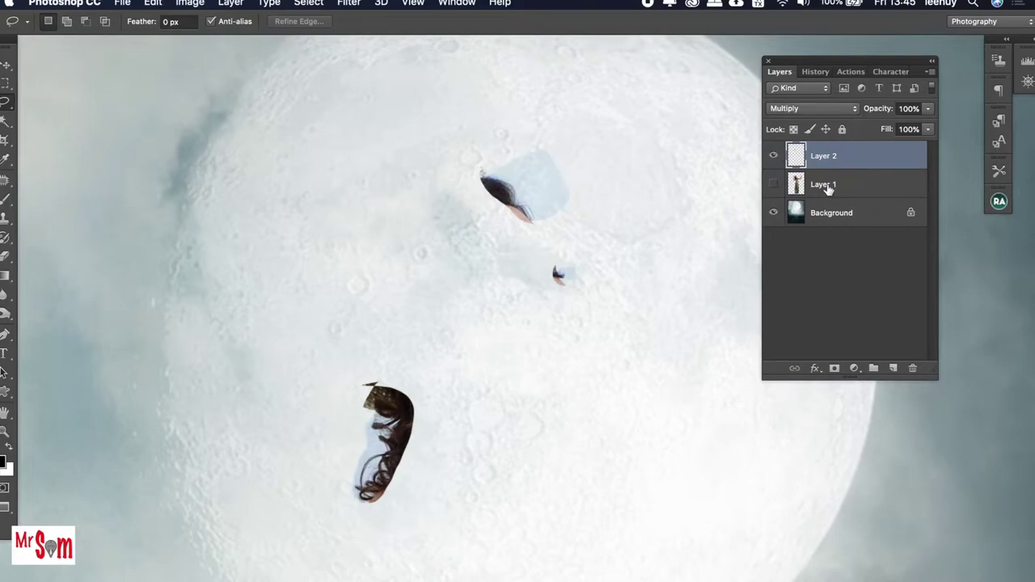
pyautogui.click(773, 186)
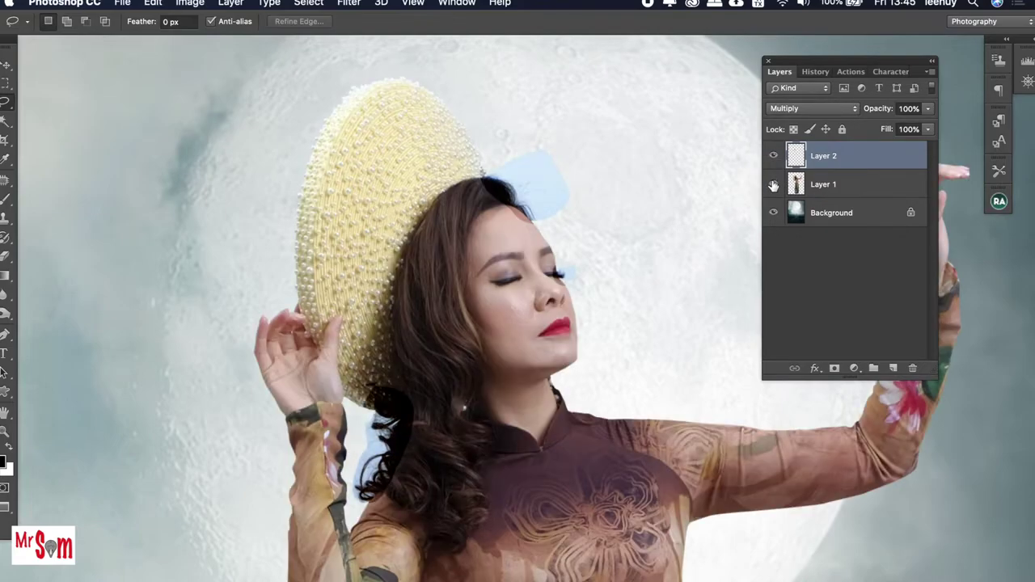
pyautogui.click(774, 186)
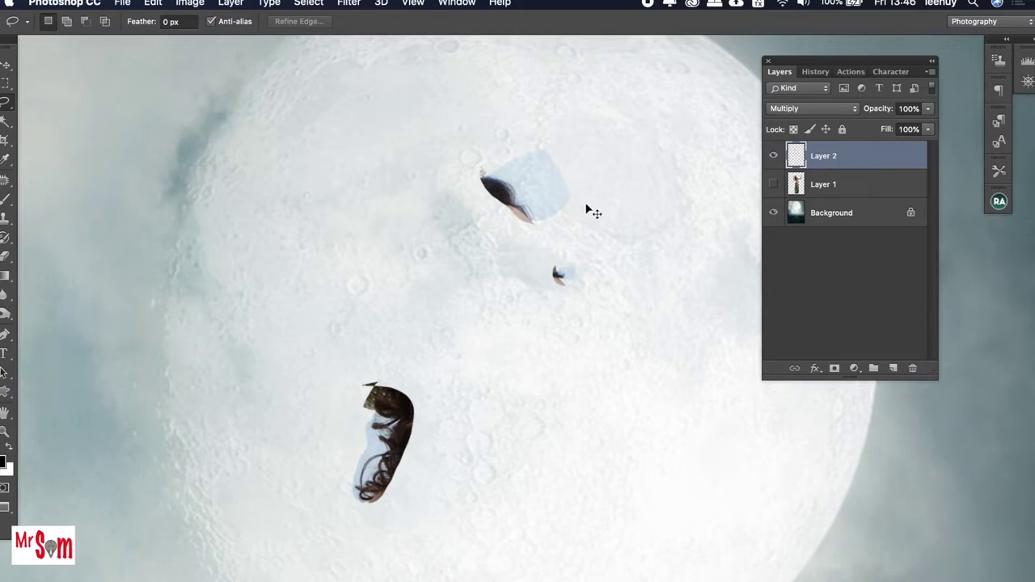
# Step: In Levels, set the bluish hair patches to white with the white-point eyedropper
pyautogui.hotkey('ctrl', 'l')
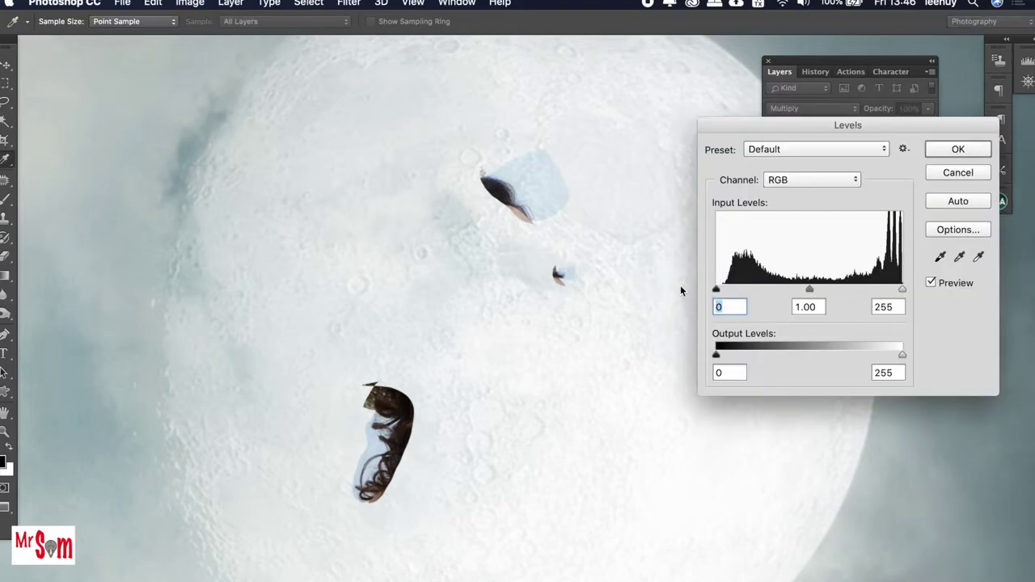
pyautogui.click(977, 256)
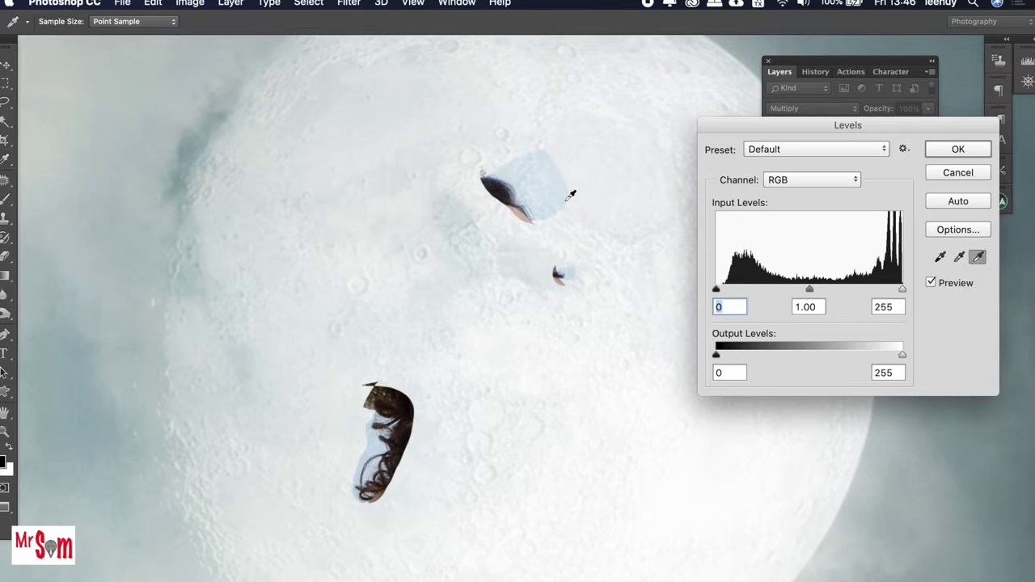
pyautogui.click(542, 172)
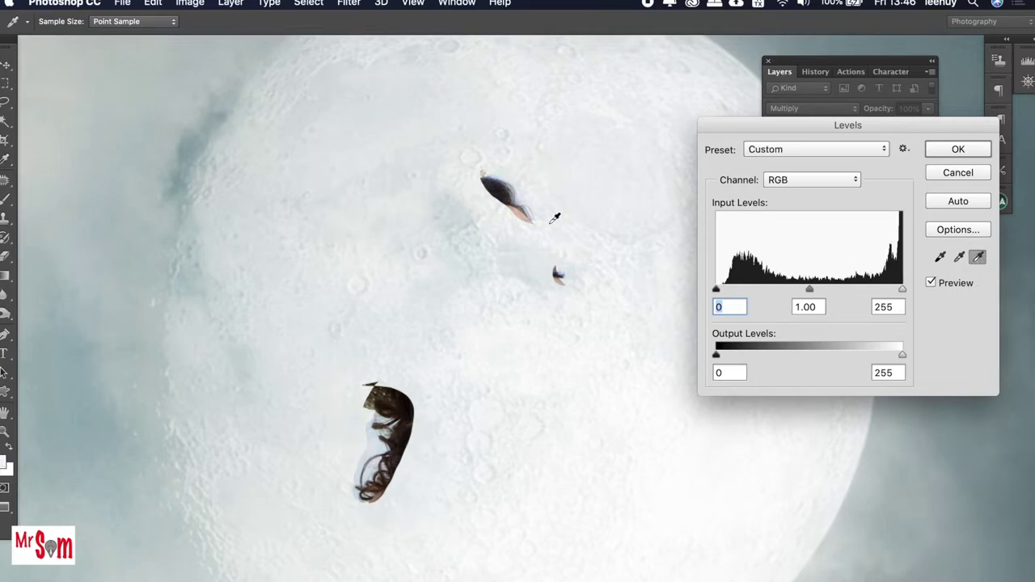
pyautogui.click(360, 469)
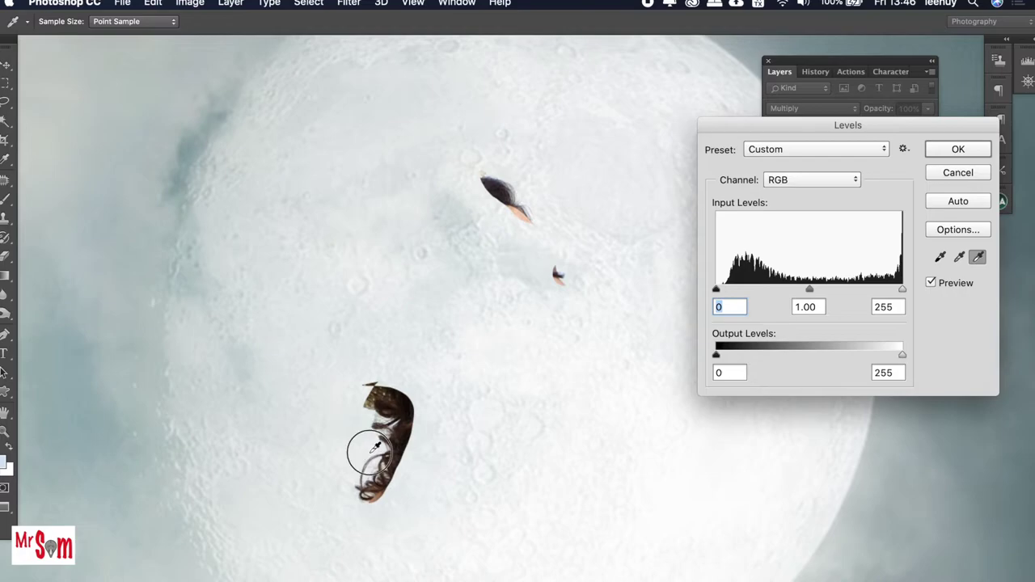
pyautogui.click(375, 445)
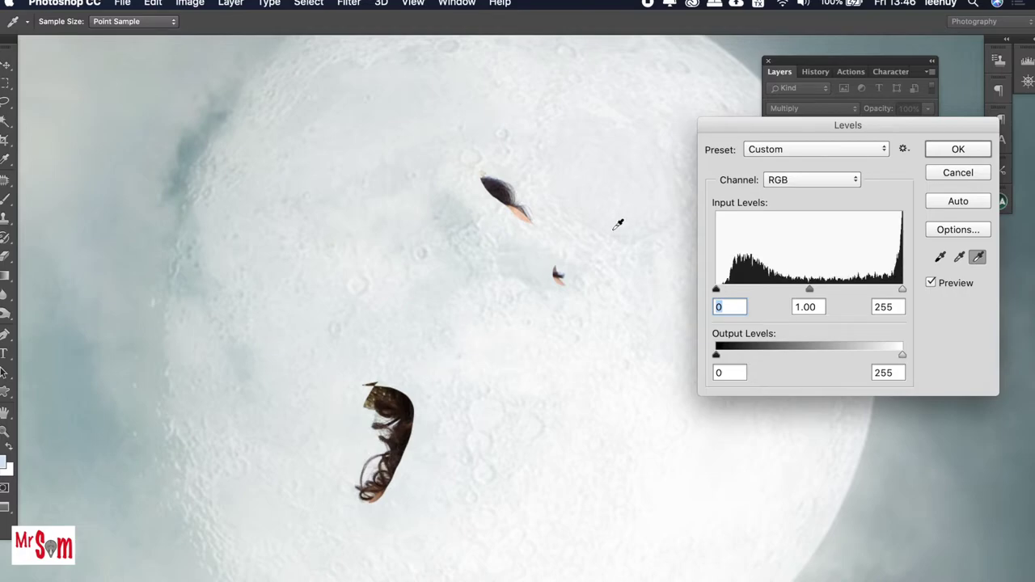
pyautogui.click(376, 439)
# Step: Apply Levels, move Layer 2 beneath a visible Layer 1, and add a mask to Layer 1
pyautogui.click(970, 152)
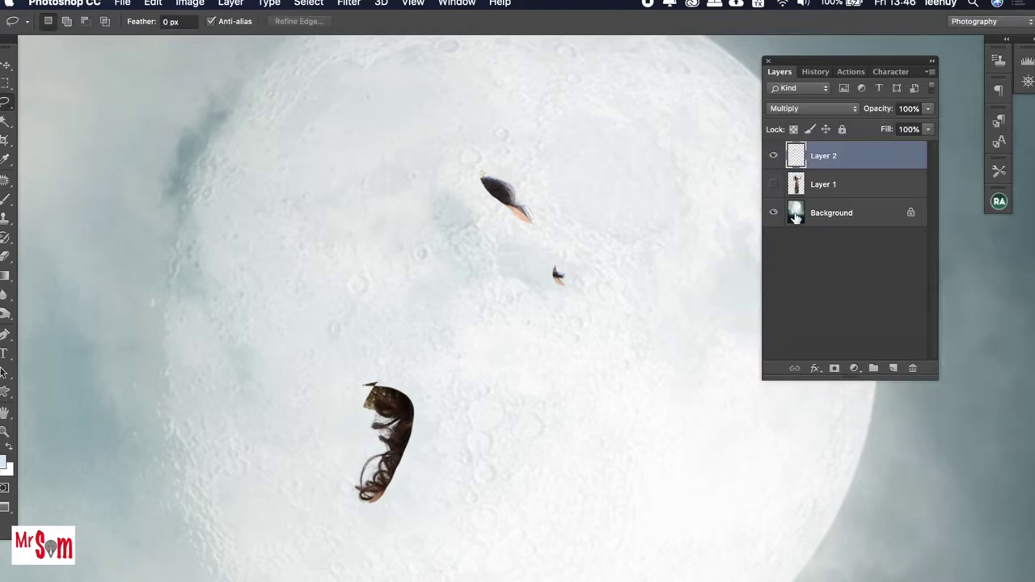
pyautogui.click(774, 184)
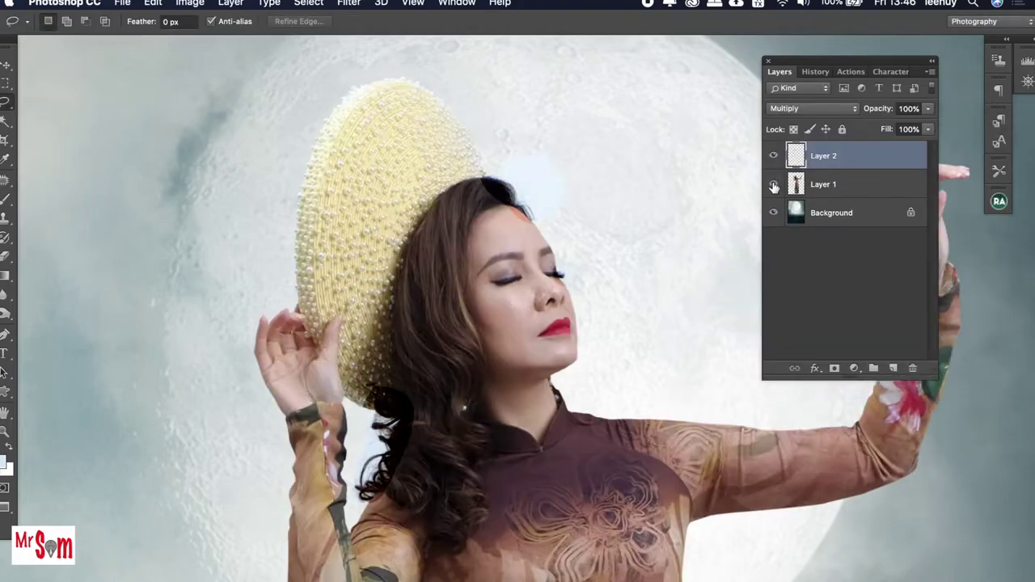
pyautogui.moveTo(829, 167); pyautogui.dragTo(838, 198)
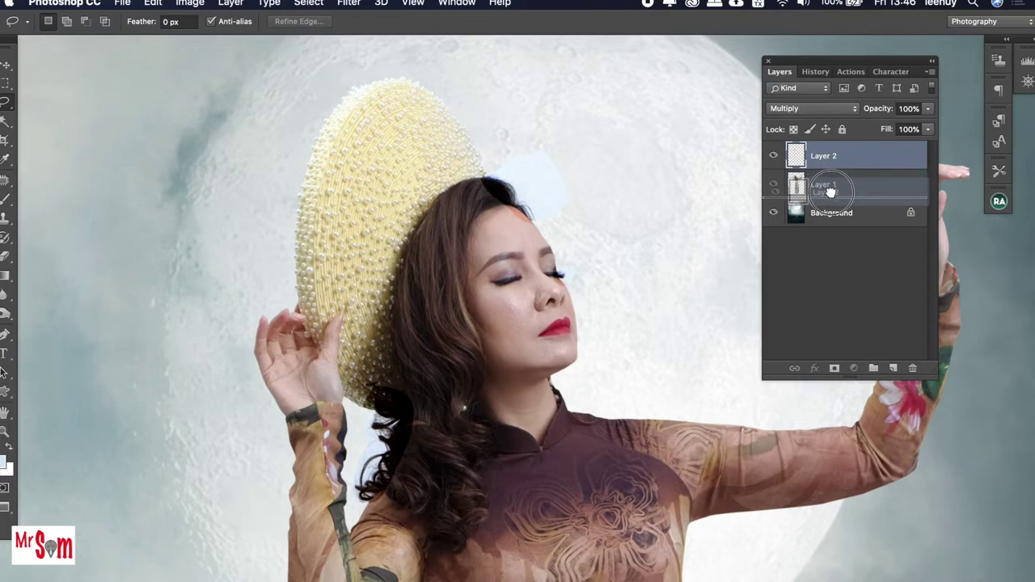
pyautogui.click(836, 162)
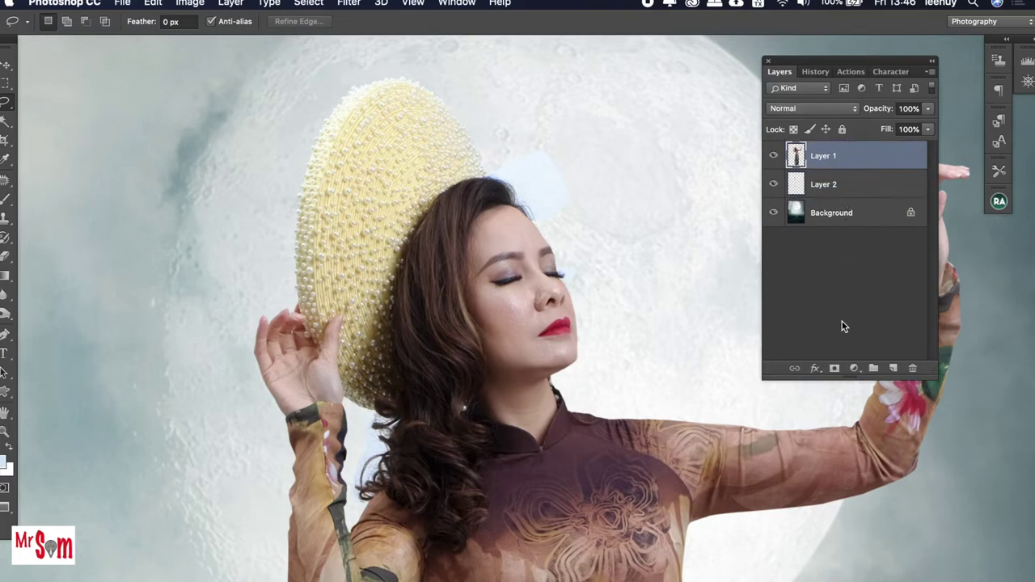
pyautogui.click(835, 370)
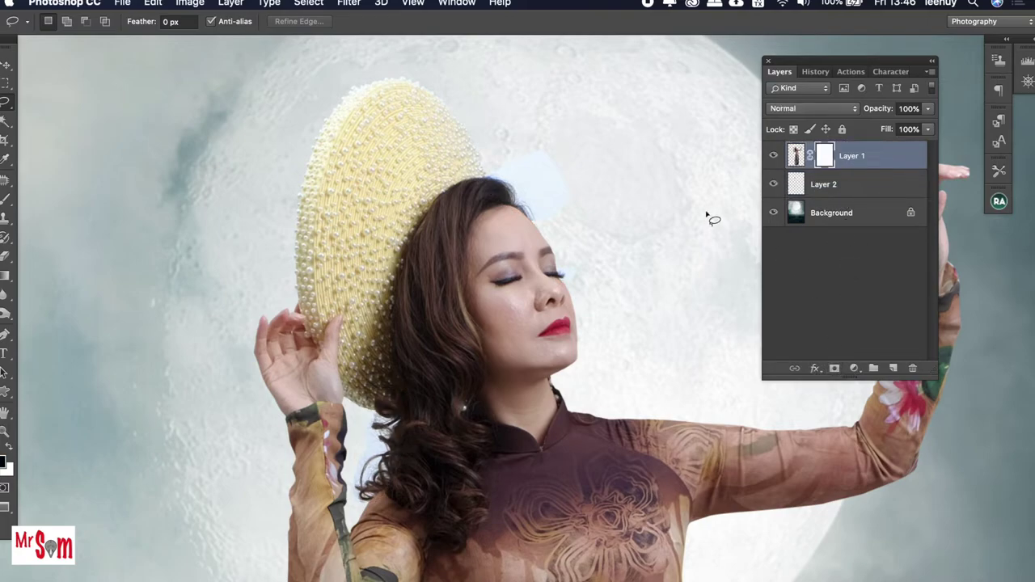
# Step: Set up a soft round brush at 100% opacity, sized down from 76 to 35 px
pyautogui.press('b')
pyautogui.rightClick(619, 203)
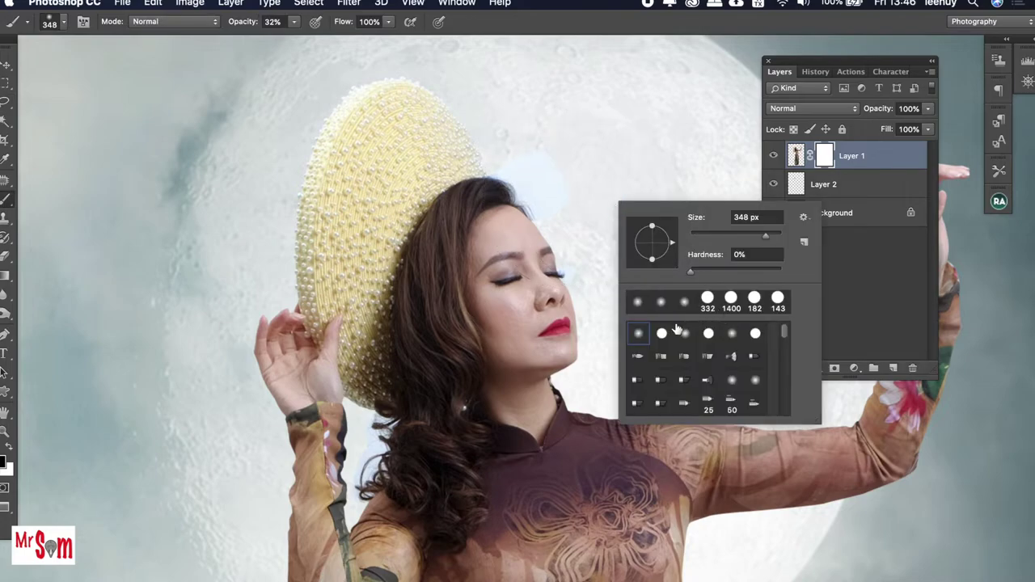
pyautogui.click(637, 301)
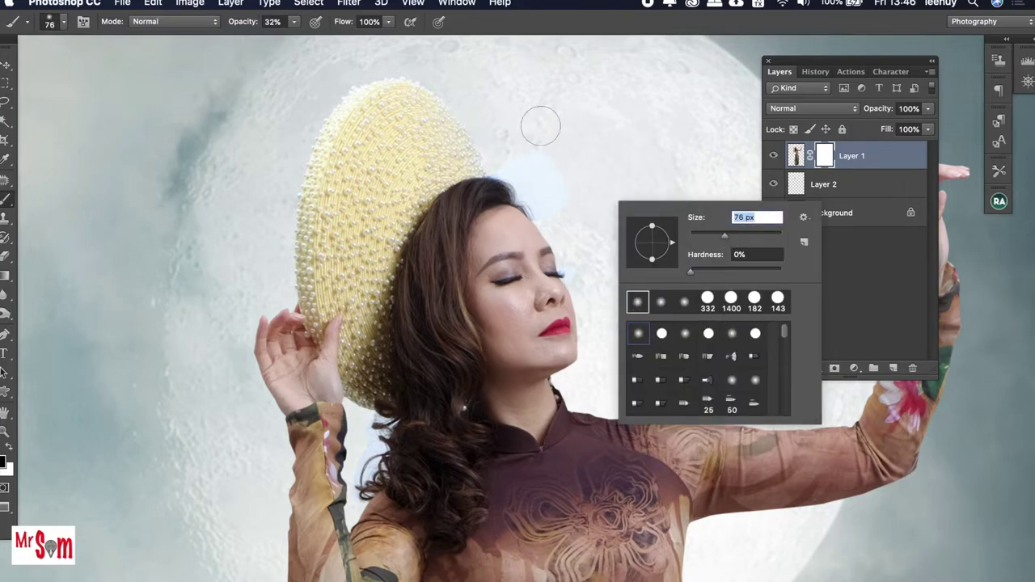
pyautogui.click(509, 163)
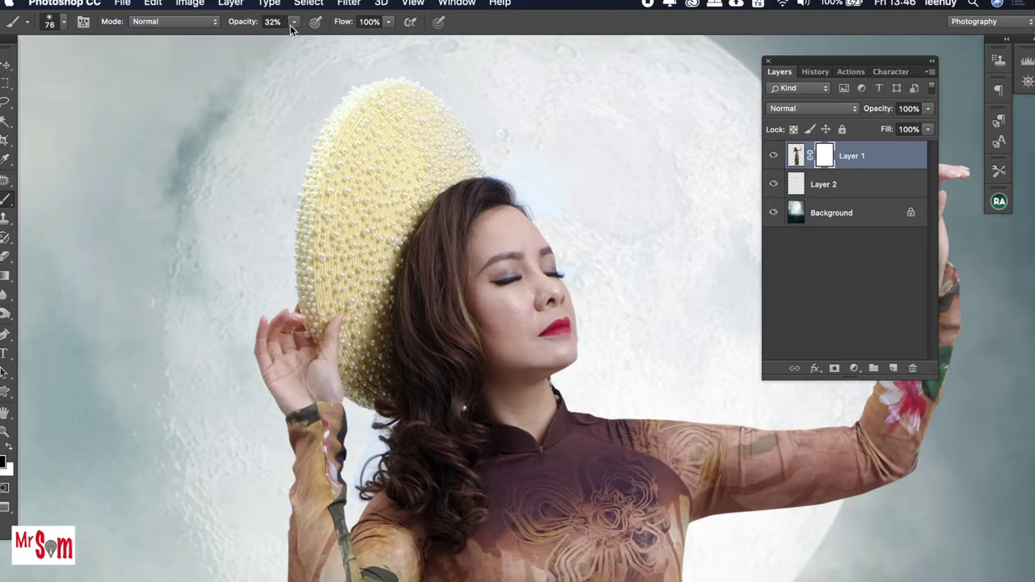
pyautogui.moveTo(293, 24); pyautogui.dragTo(427, 40)
pyautogui.scroll(2, 552, 162)
pyautogui.scroll(1, 477, 171)
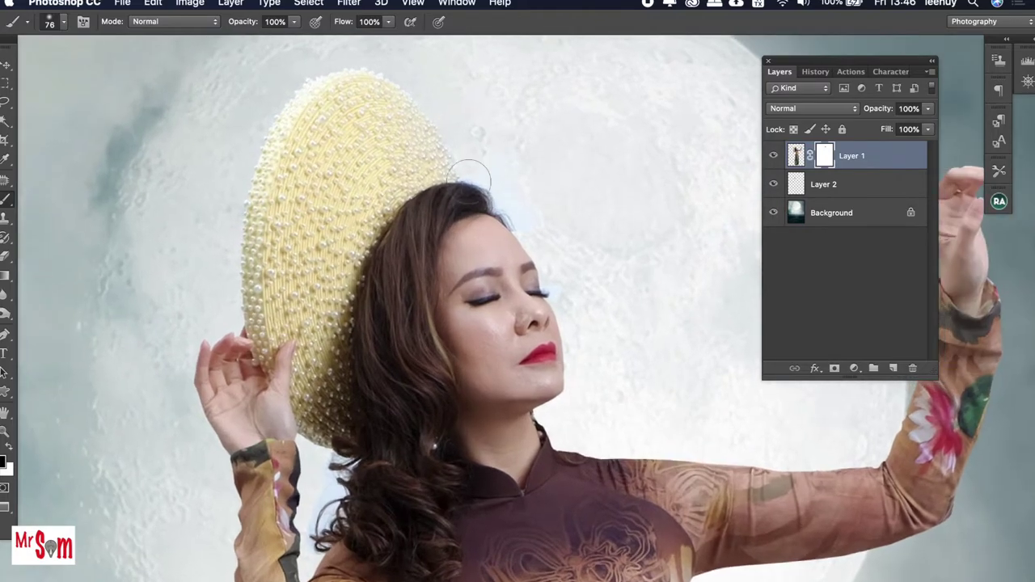
pyautogui.scroll(1, 472, 174)
pyautogui.scroll(1, 513, 171)
pyautogui.scroll(1, 522, 170)
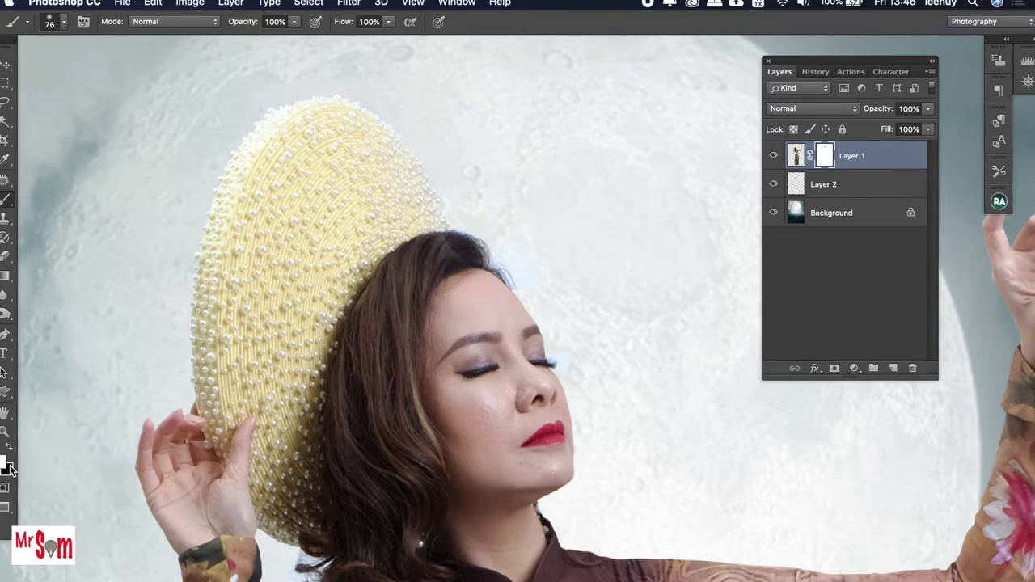
pyautogui.rightClick(408, 267)
pyautogui.moveTo(514, 301); pyautogui.dragTo(503, 301)
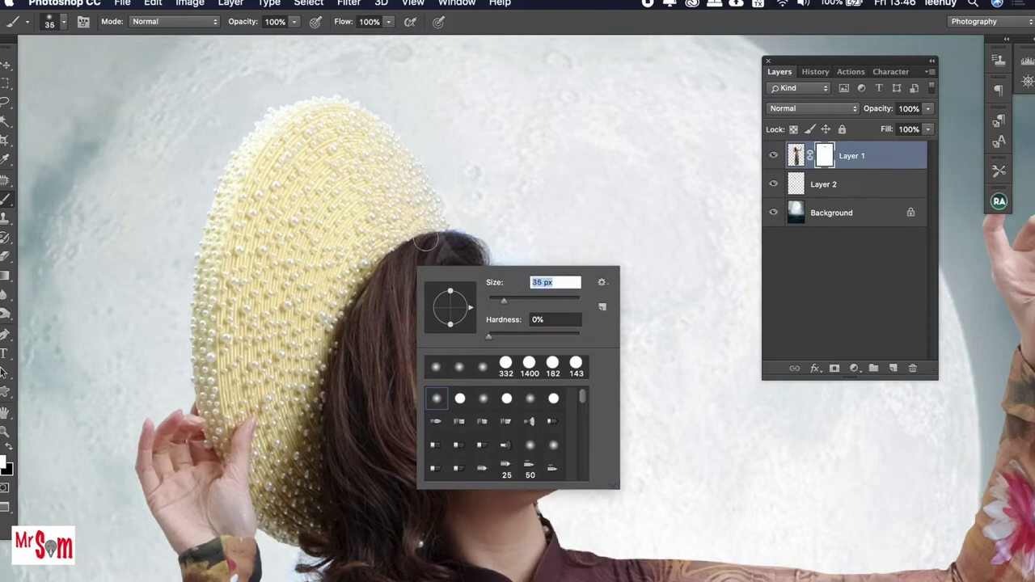
pyautogui.click(429, 243)
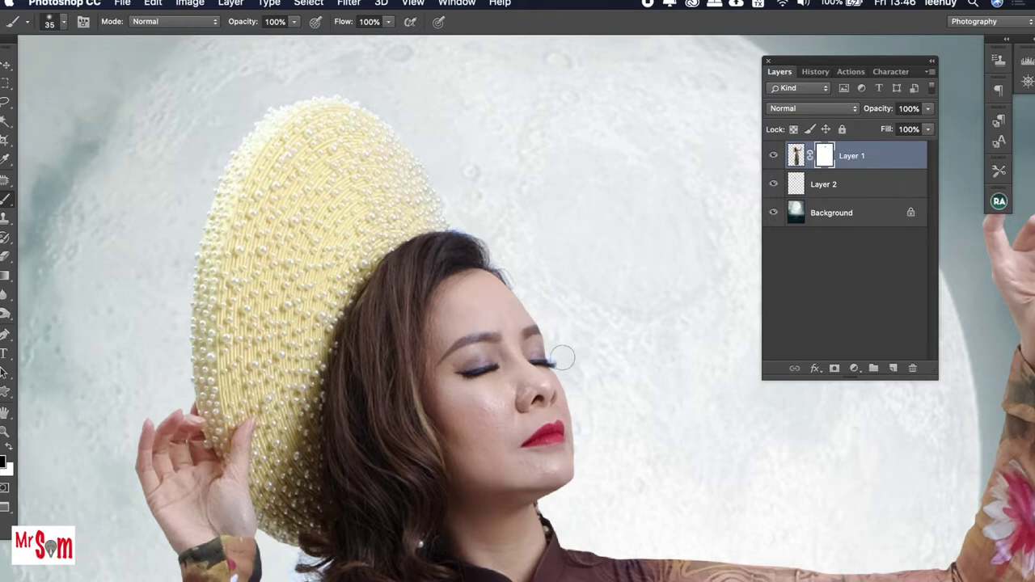
# Step: Paint with a 22 px brush on the mask to restore hair and hat-brim strands
pyautogui.scroll(3, 582, 346)
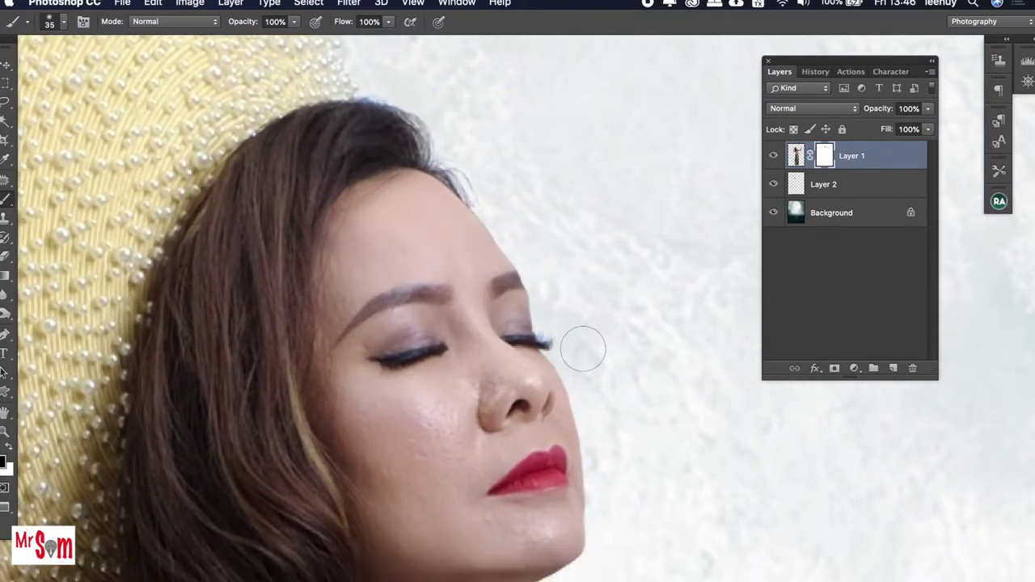
pyautogui.rightClick(582, 346)
pyautogui.moveTo(670, 364); pyautogui.dragTo(662, 365)
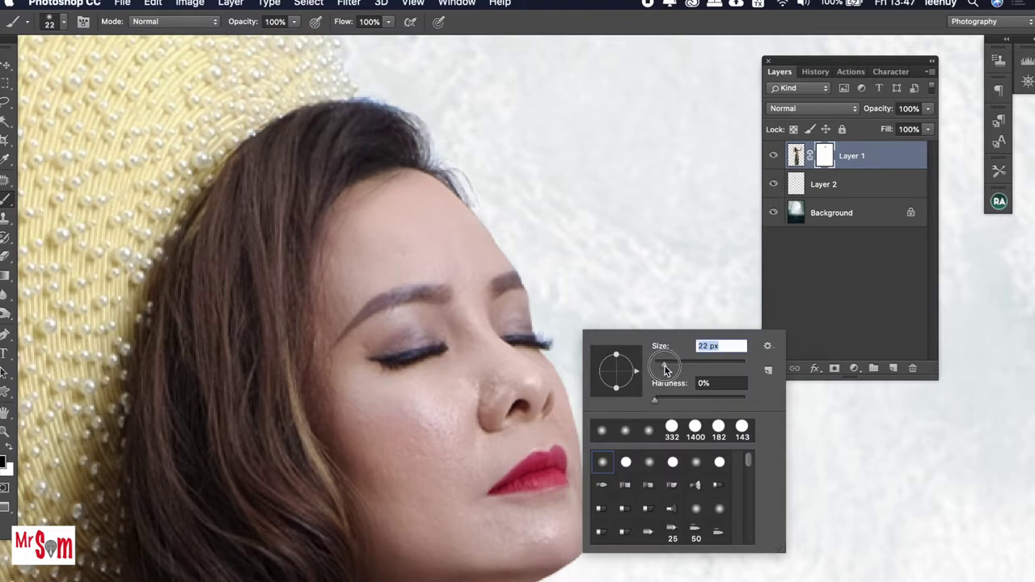
pyautogui.click(548, 331)
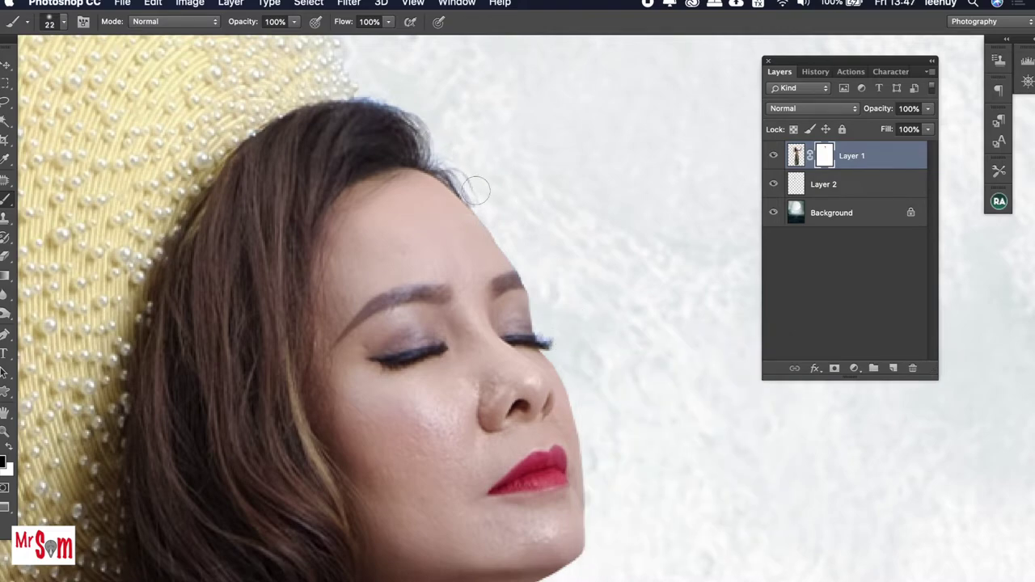
pyautogui.scroll(2, 461, 186)
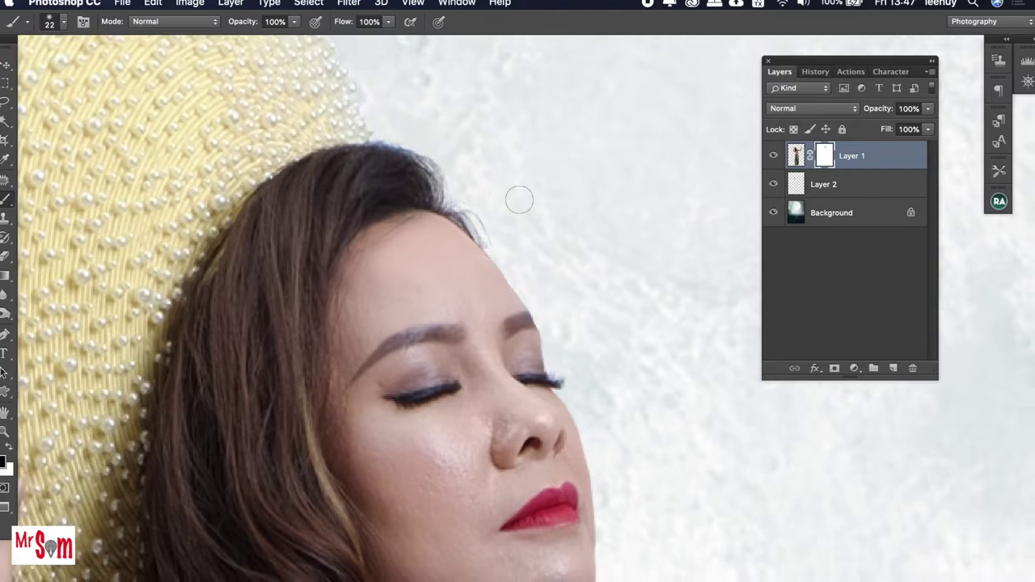
pyautogui.scroll(-5, 518, 202)
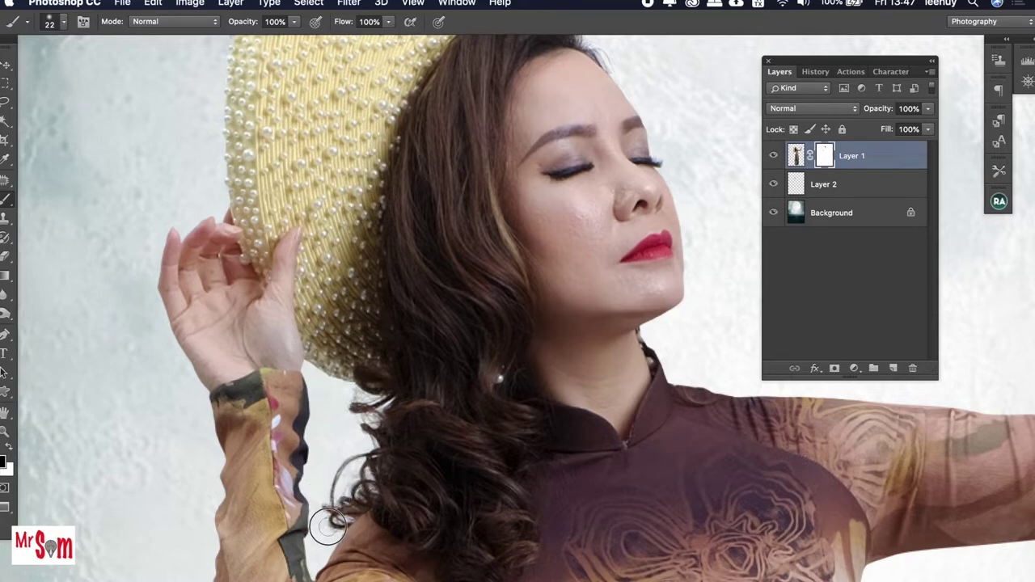
pyautogui.moveTo(335, 509); pyautogui.dragTo(337, 485)
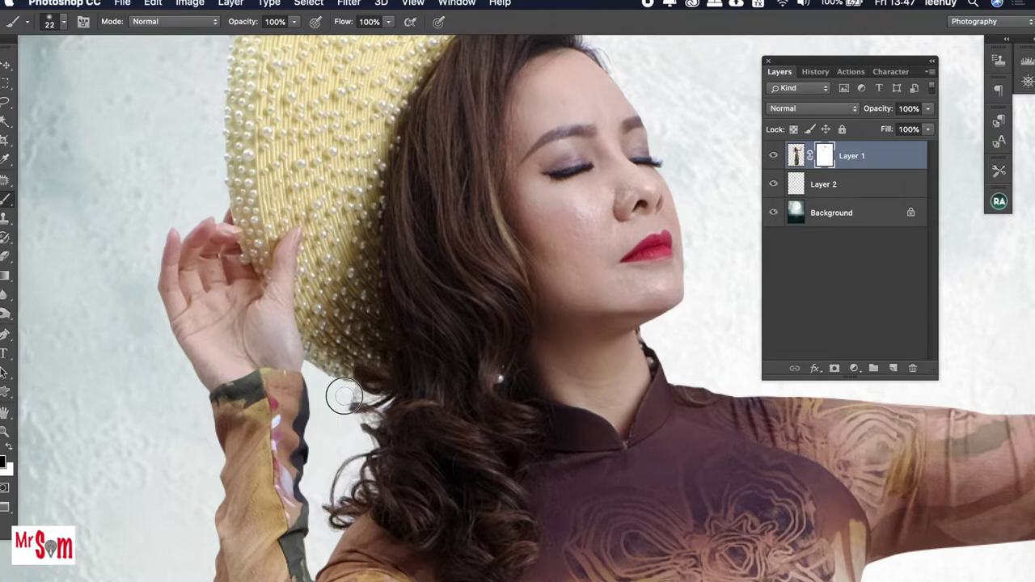
pyautogui.moveTo(345, 392); pyautogui.dragTo(381, 404)
# Step: Zoom out, switch to the Move tool, and swap foreground and background colours
pyautogui.scroll(-3, 650, 338)
pyautogui.scroll(-2, 643, 338)
pyautogui.scroll(-2, 631, 338)
pyautogui.scroll(-1, 616, 338)
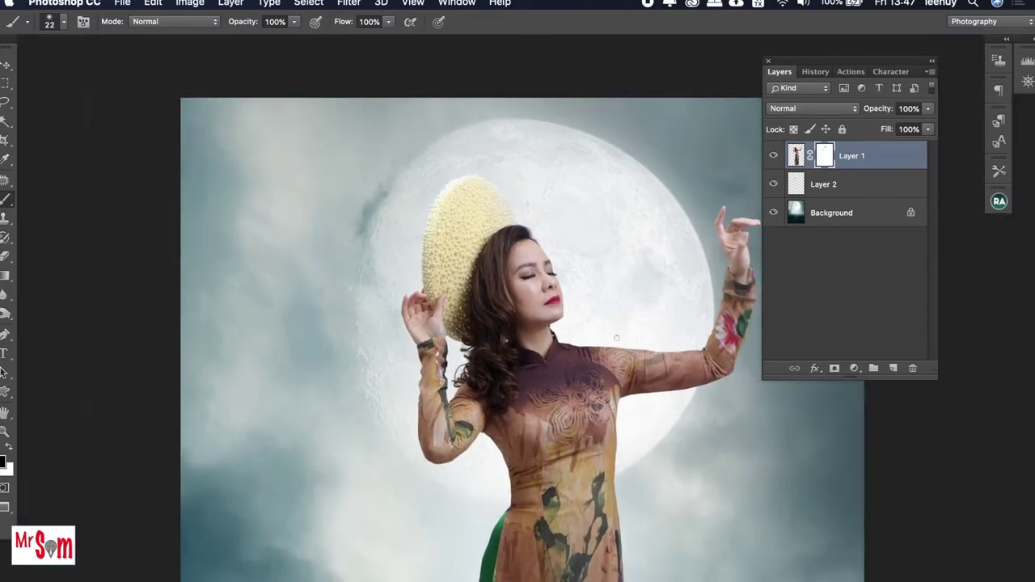
pyautogui.scroll(-1, 616, 338)
pyautogui.scroll(-1, 597, 323)
pyautogui.scroll(-1, 596, 324)
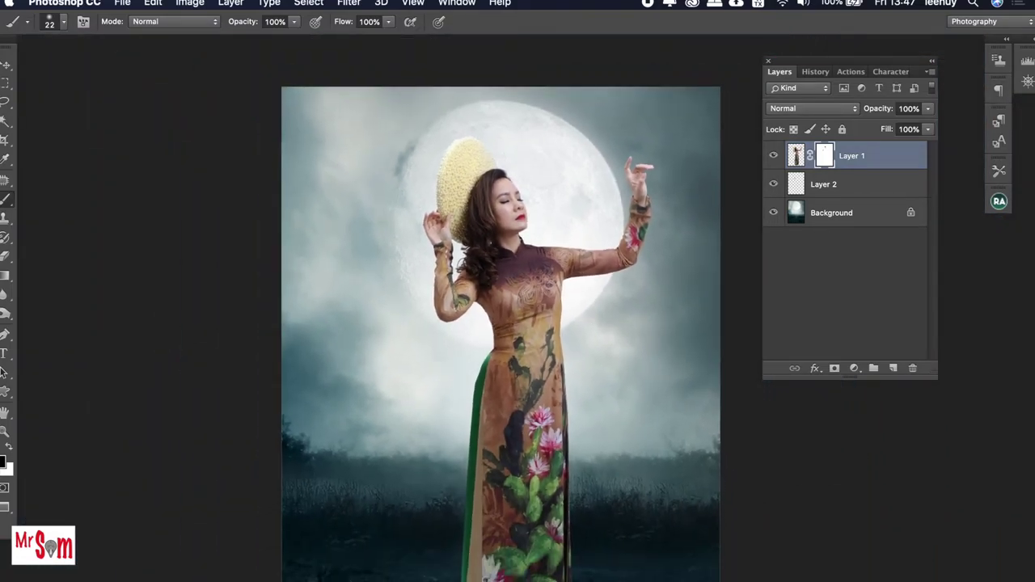
pyautogui.scroll(-3, 566, 388)
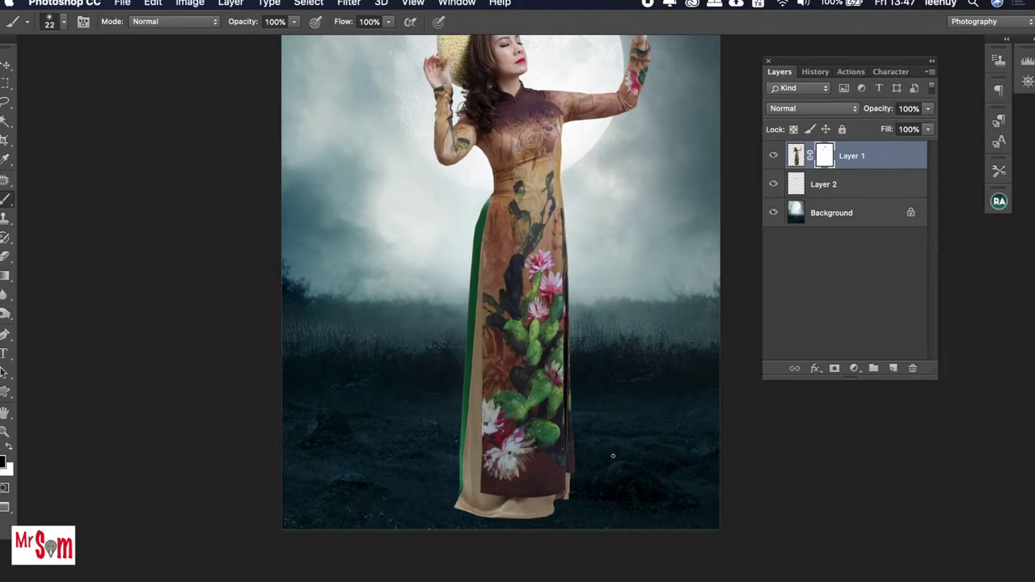
pyautogui.press('v')
pyautogui.scroll(-1, 590, 463)
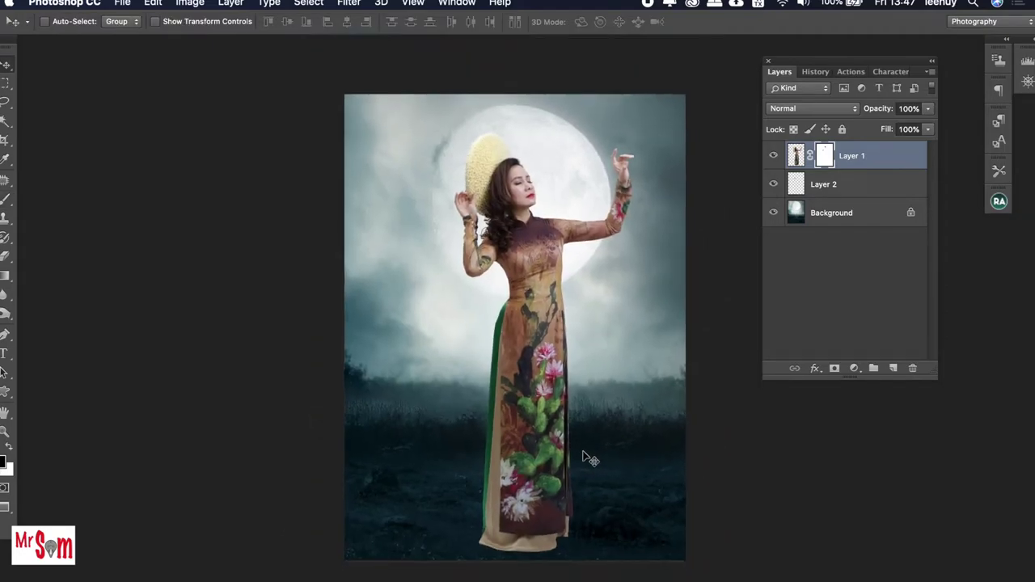
pyautogui.rightClick(540, 425)
pyautogui.click(556, 431)
pyautogui.press('x')
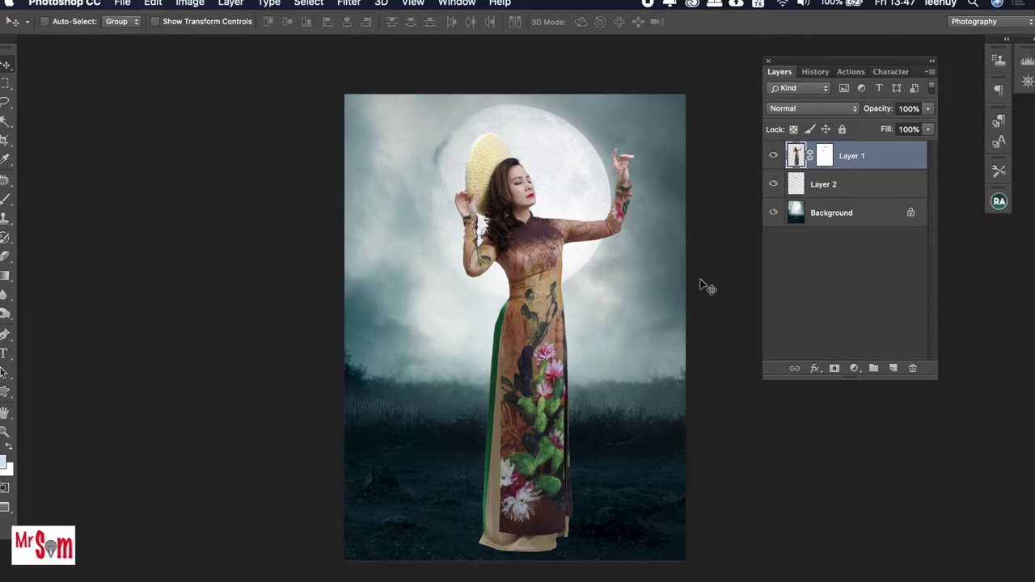
# Step: Link Layer 1 and Layer 2, then rotate them by -1.23°
pyautogui.click(851, 189)
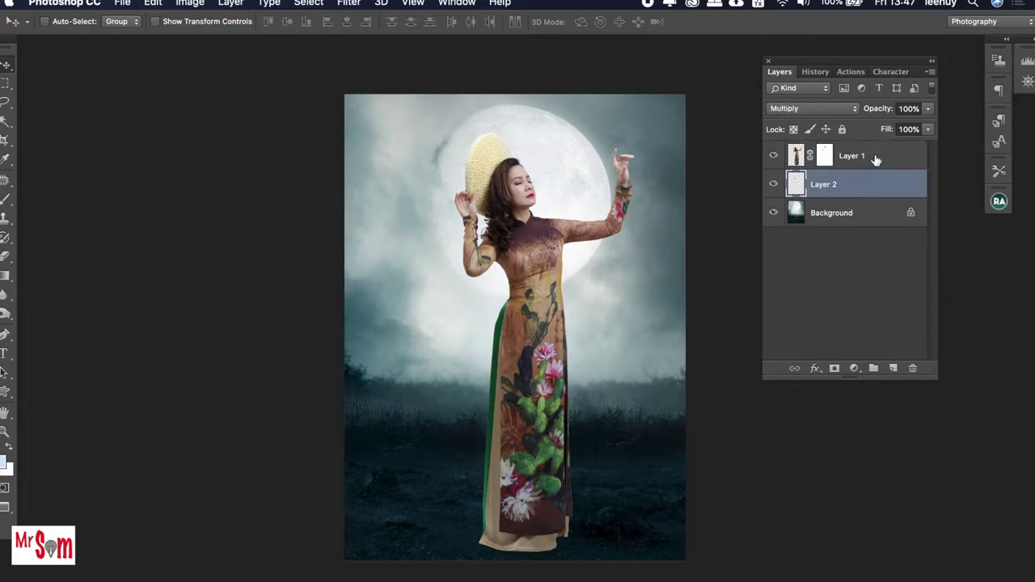
pyautogui.keyDown('shift'); pyautogui.click(875, 160); pyautogui.keyUp('shift')
pyautogui.click(795, 368)
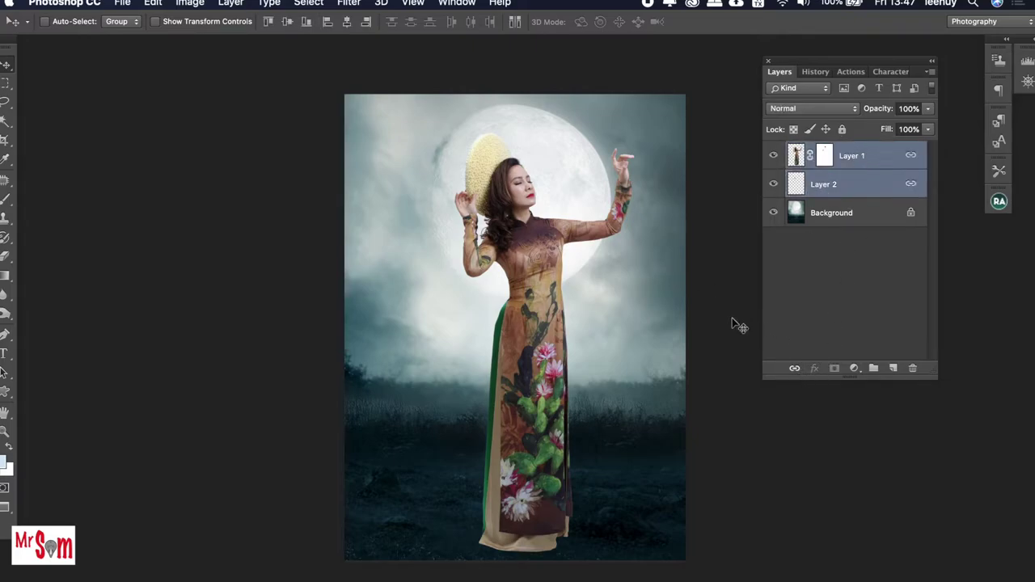
pyautogui.hotkey('ctrl', 't')
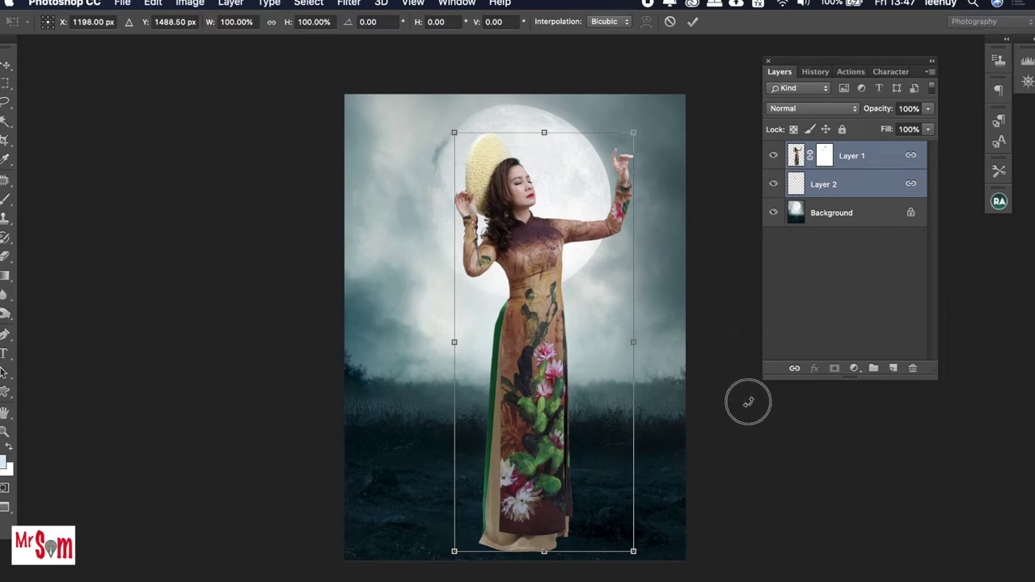
pyautogui.moveTo(744, 404); pyautogui.dragTo(749, 400)
pyautogui.press('Return')
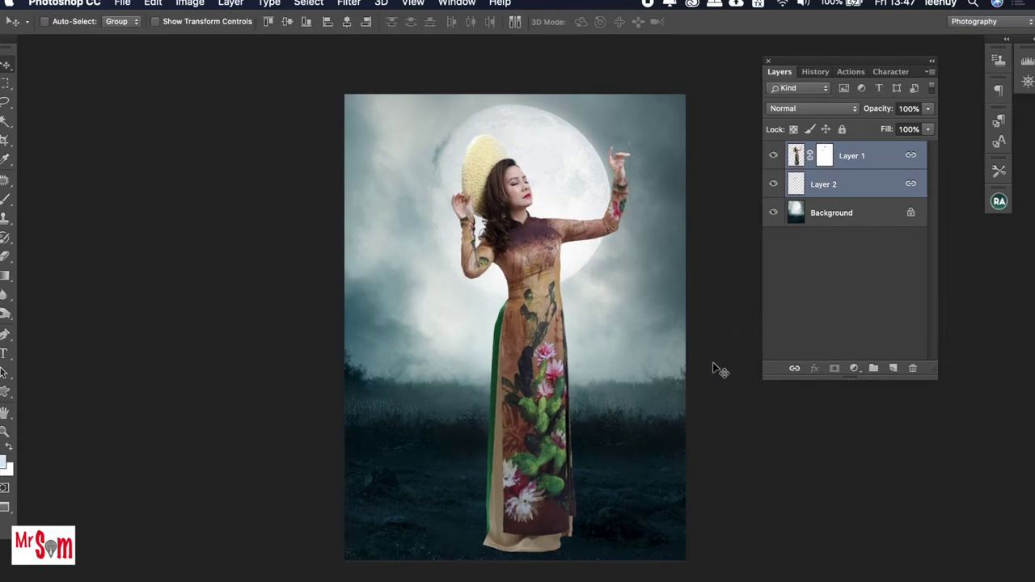
# Step: Select only Layer 1, then drag smoke 1.psd from Finder into Photoshop
pyautogui.click(866, 165)
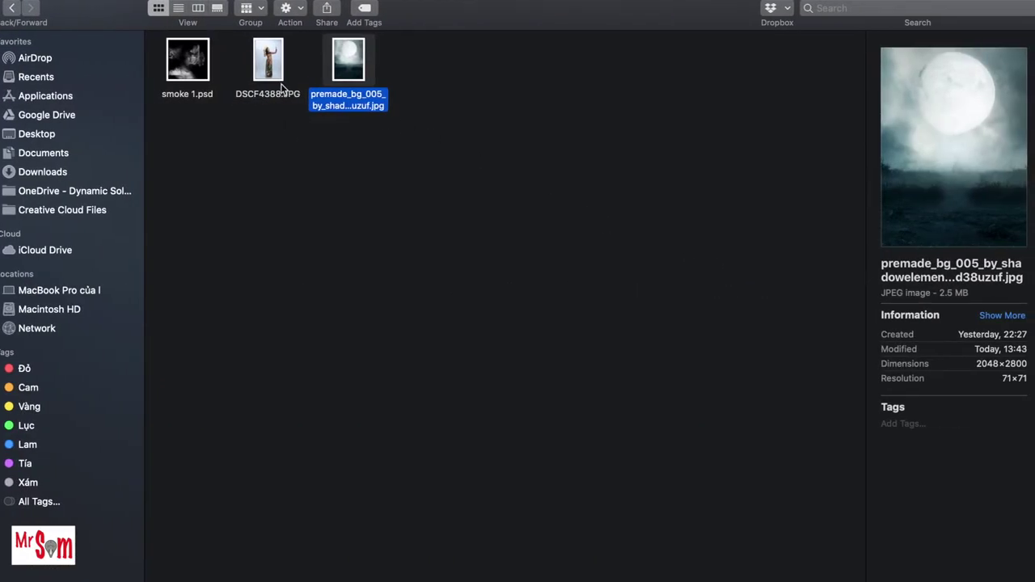
pyautogui.moveTo(184, 77); pyautogui.dragTo(317, 134)
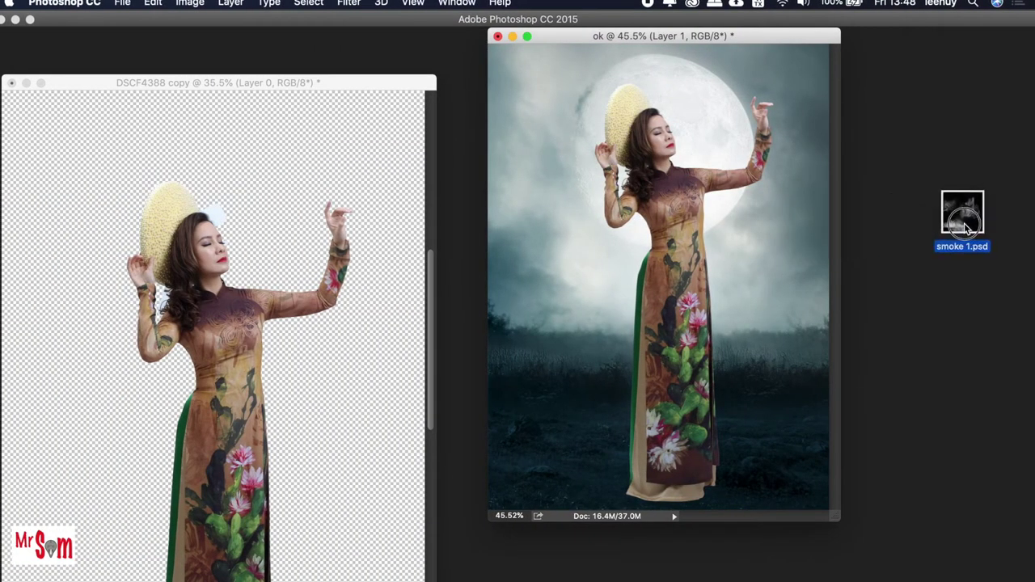
pyautogui.moveTo(538, 153); pyautogui.dragTo(905, 215)
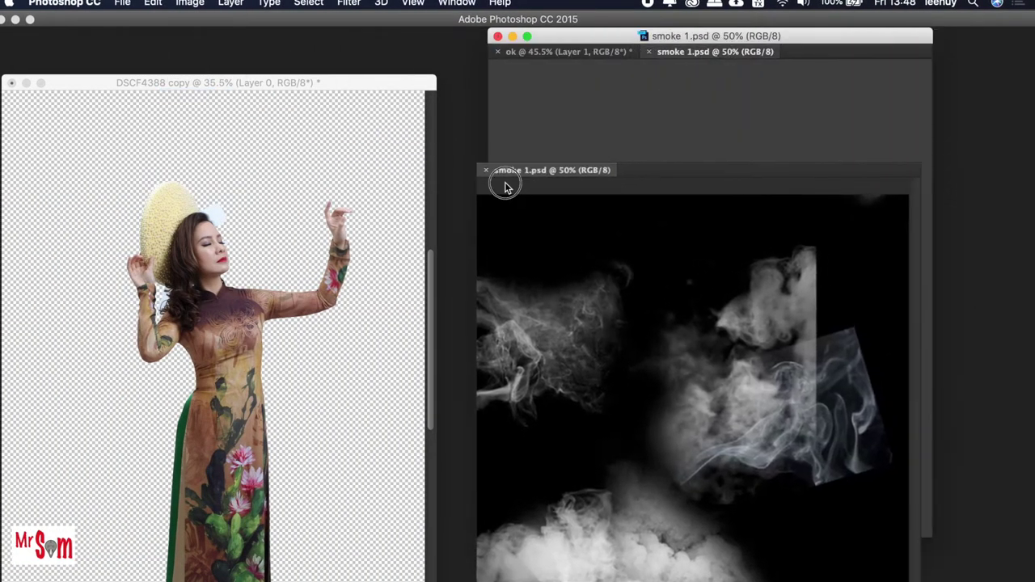
# Step: Float the smoke 1 window and drag its Layer 6 smoke into the ok composite
pyautogui.moveTo(718, 52); pyautogui.dragTo(294, 164)
pyautogui.moveTo(510, 154); pyautogui.dragTo(474, 81)
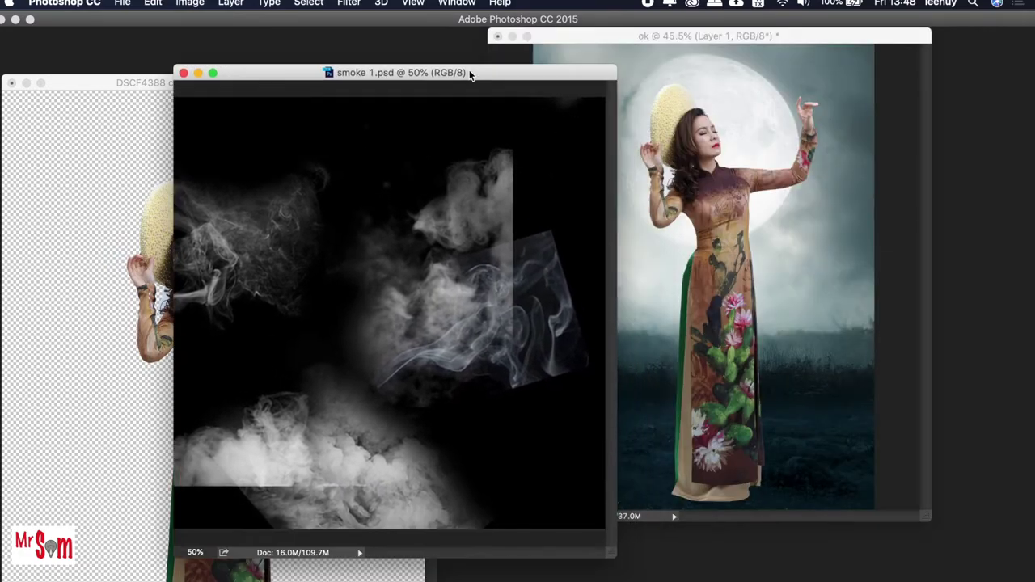
pyautogui.moveTo(805, 364); pyautogui.dragTo(671, 304)
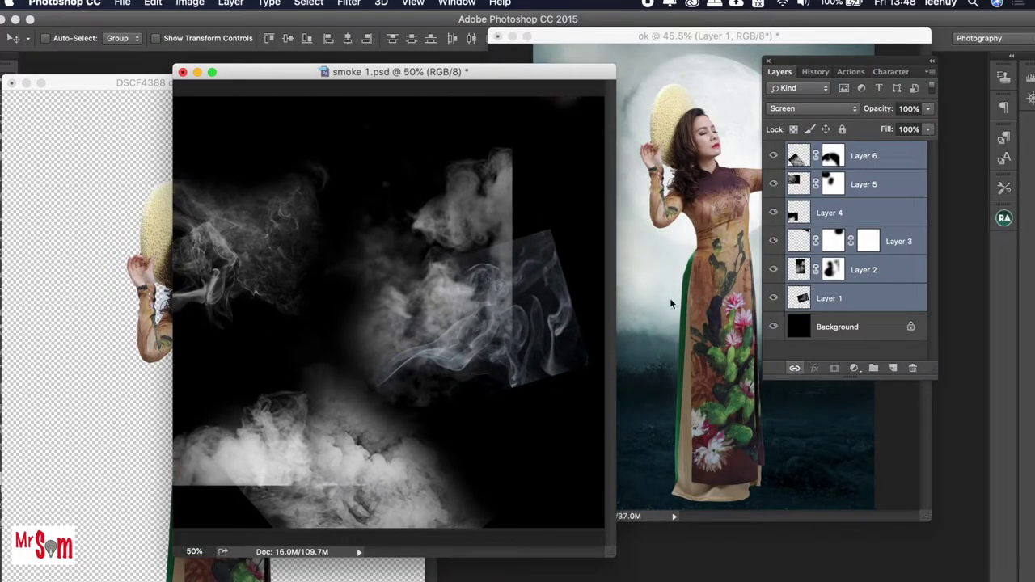
pyautogui.moveTo(535, 77); pyautogui.dragTo(485, 69)
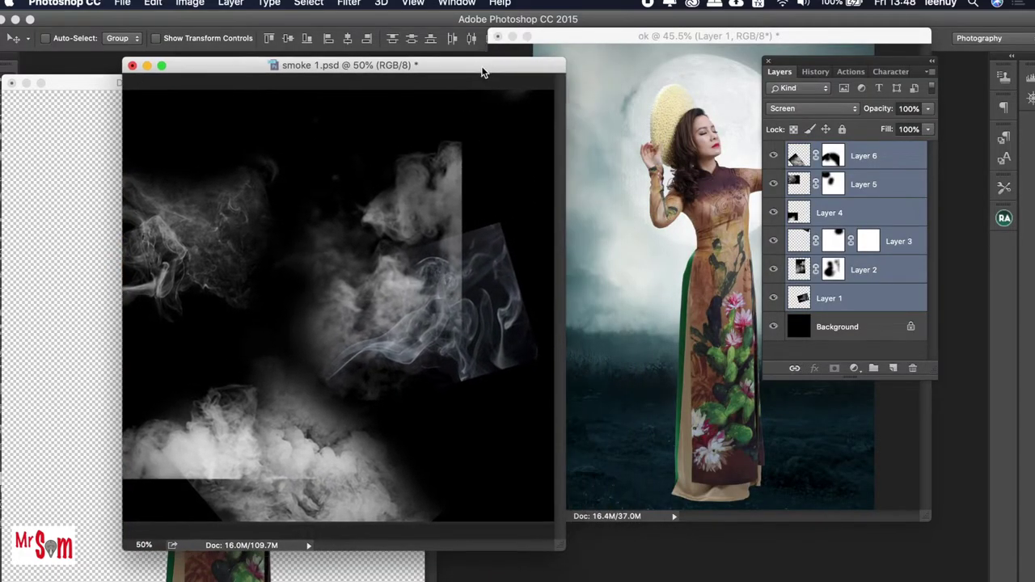
pyautogui.rightClick(294, 427)
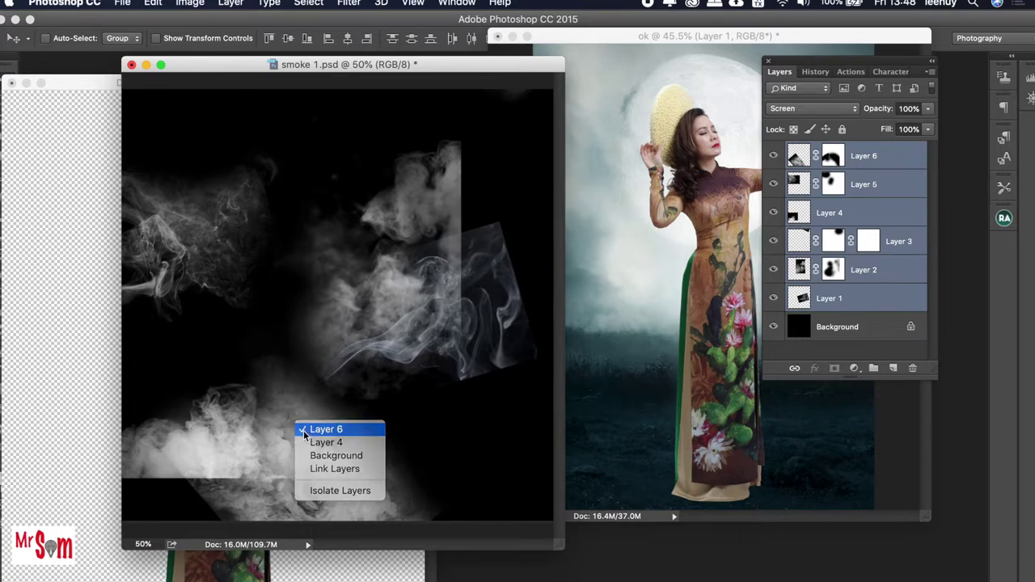
pyautogui.click(323, 429)
pyautogui.moveTo(300, 431)
pyautogui.mouseDown()
pyautogui.moveTo(342, 380)
pyautogui.moveTo(370, 382)
pyautogui.moveTo(358, 411)
pyautogui.moveTo(218, 444)
pyautogui.moveTo(683, 464)
pyautogui.mouseUp()
# Step: Place the Layer 4 smoke near the dress hem at the composite's lower-right corner
pyautogui.rightClick(216, 447)
pyautogui.click(234, 400)
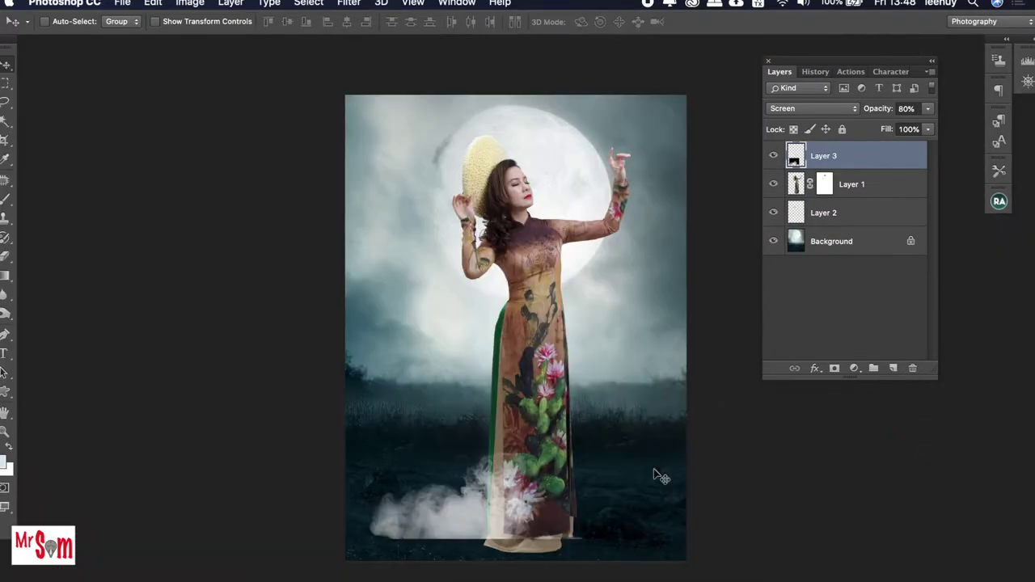
pyautogui.press('Tab')
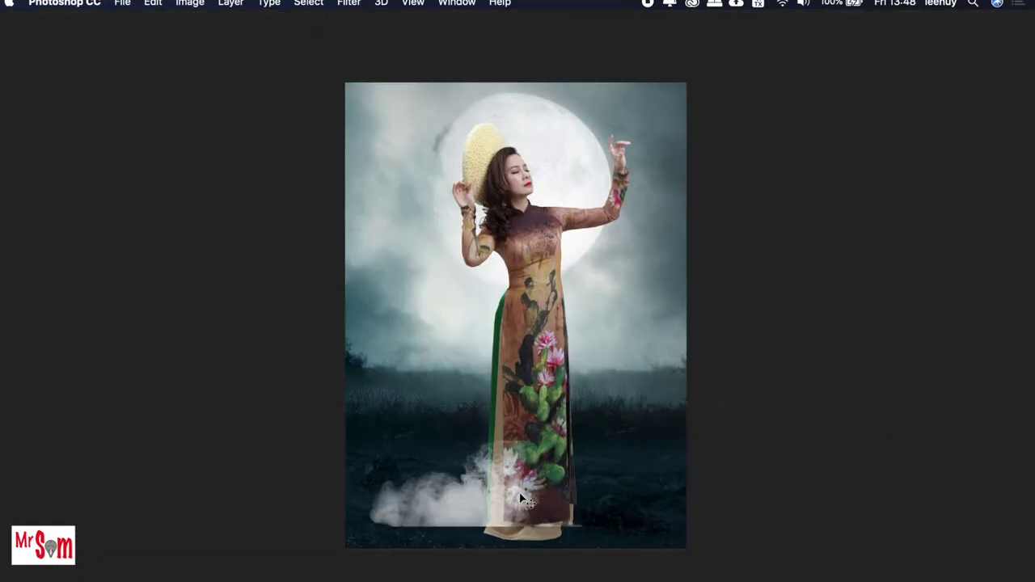
pyautogui.moveTo(518, 489)
pyautogui.mouseDown()
pyautogui.moveTo(476, 522)
pyautogui.moveTo(624, 524)
pyautogui.mouseUp()
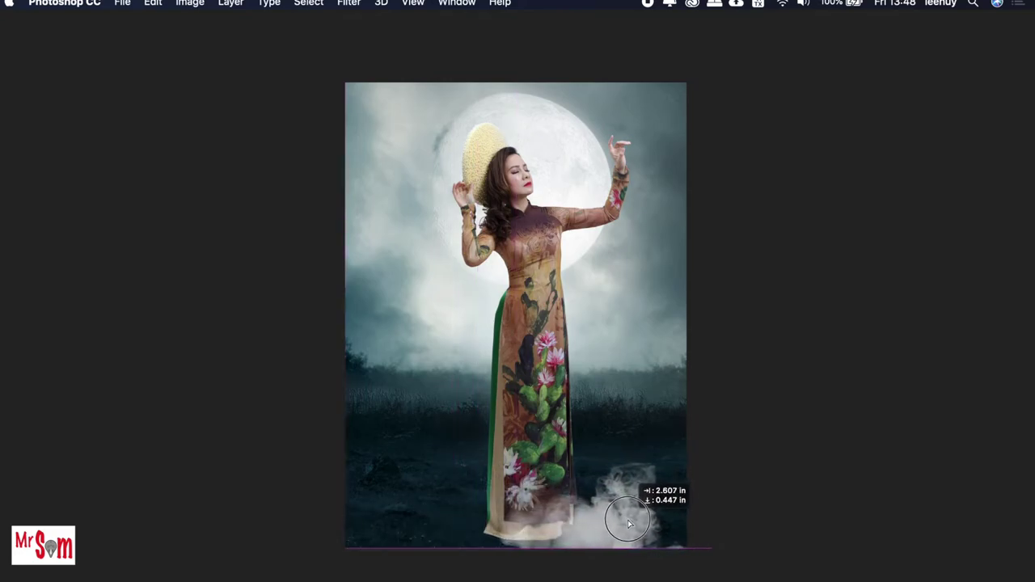
pyautogui.moveTo(624, 524); pyautogui.dragTo(654, 518)
pyautogui.press('Tab')
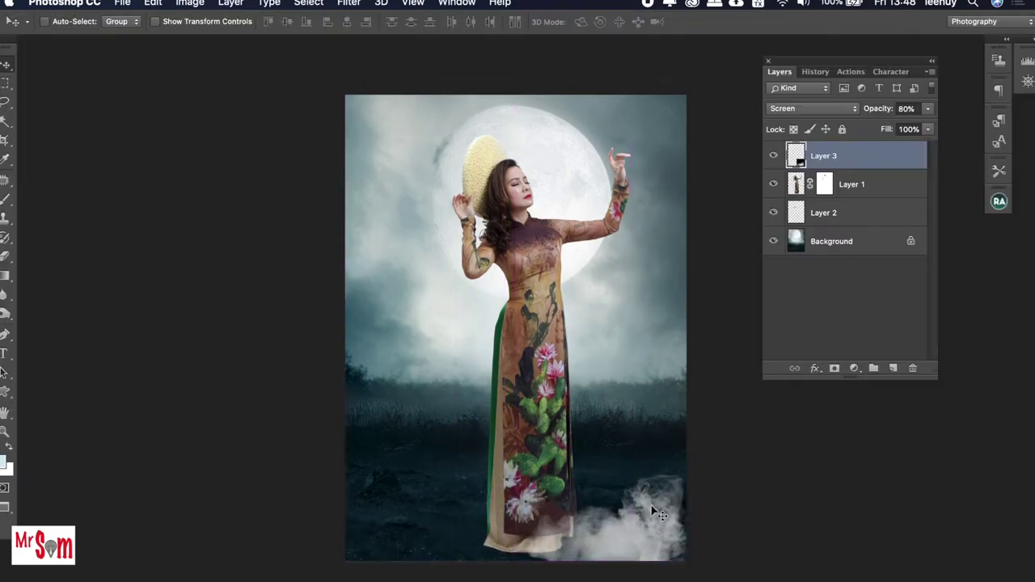
pyautogui.press('Tab')
pyautogui.press('f')
pyautogui.press('f')
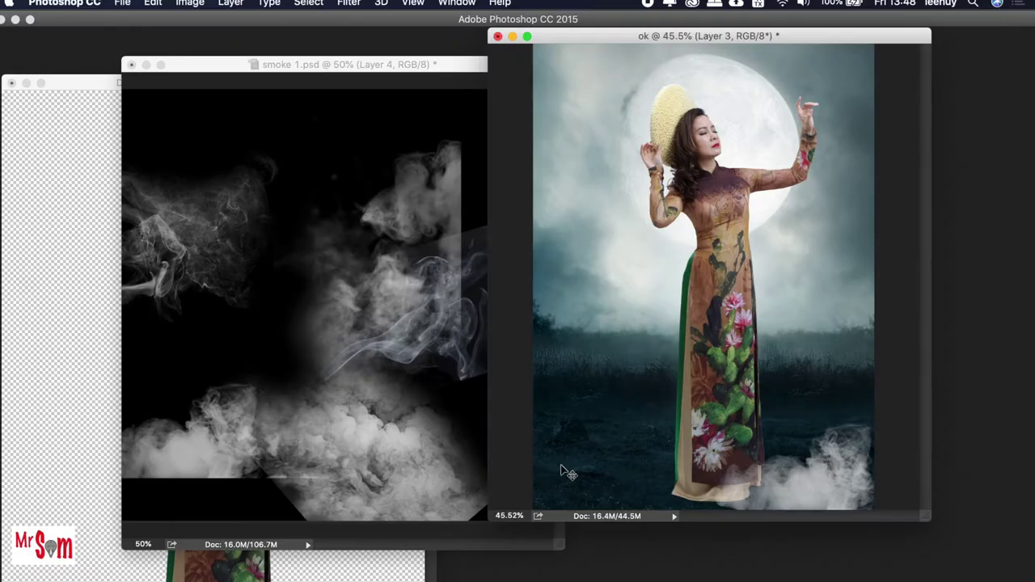
# Step: Copy another Layer 6 smoke into the composite and lower it to the bottom left
pyautogui.rightClick(401, 427)
pyautogui.click(414, 439)
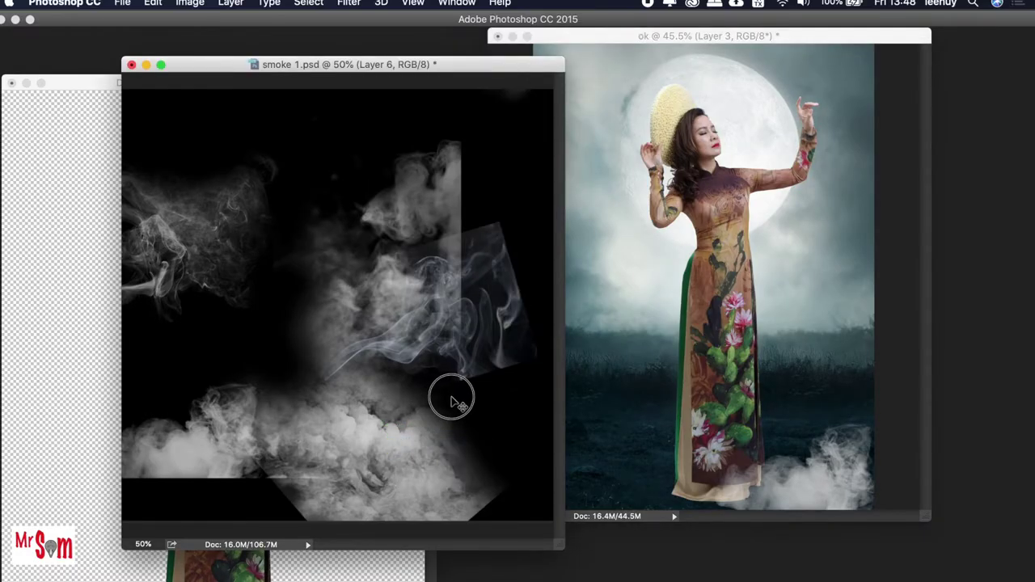
pyautogui.moveTo(409, 428); pyautogui.dragTo(668, 430)
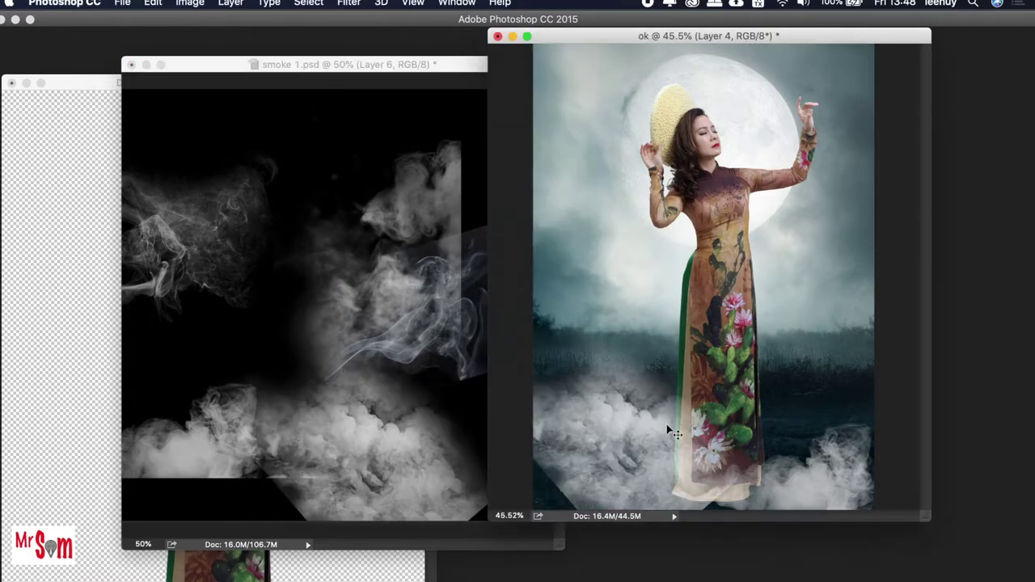
pyautogui.press('f')
pyautogui.moveTo(421, 485); pyautogui.dragTo(435, 540)
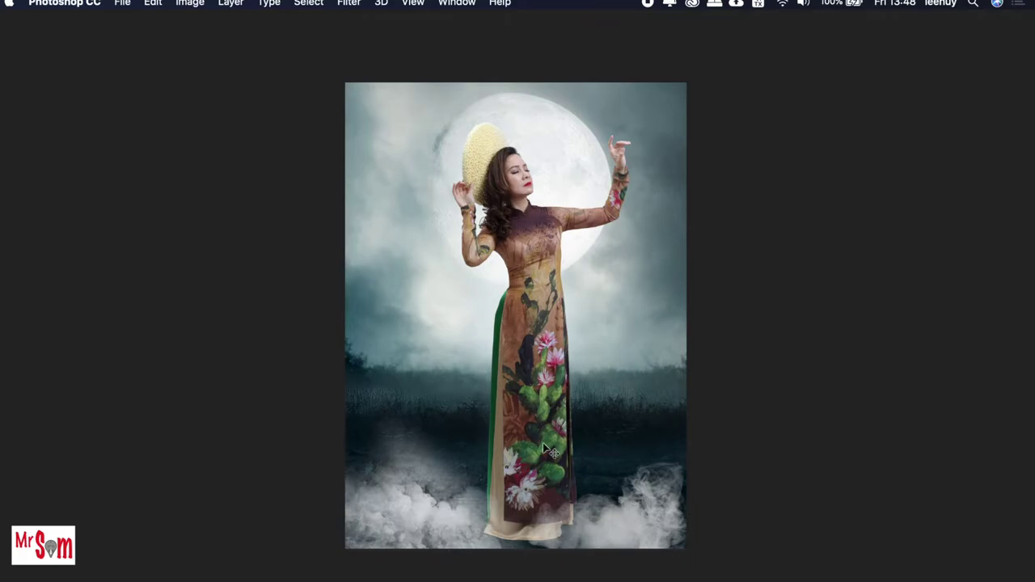
pyautogui.press('f')
# Step: Carry the Layer 2 smoke into the composite and position it on the right side
pyautogui.press('f')
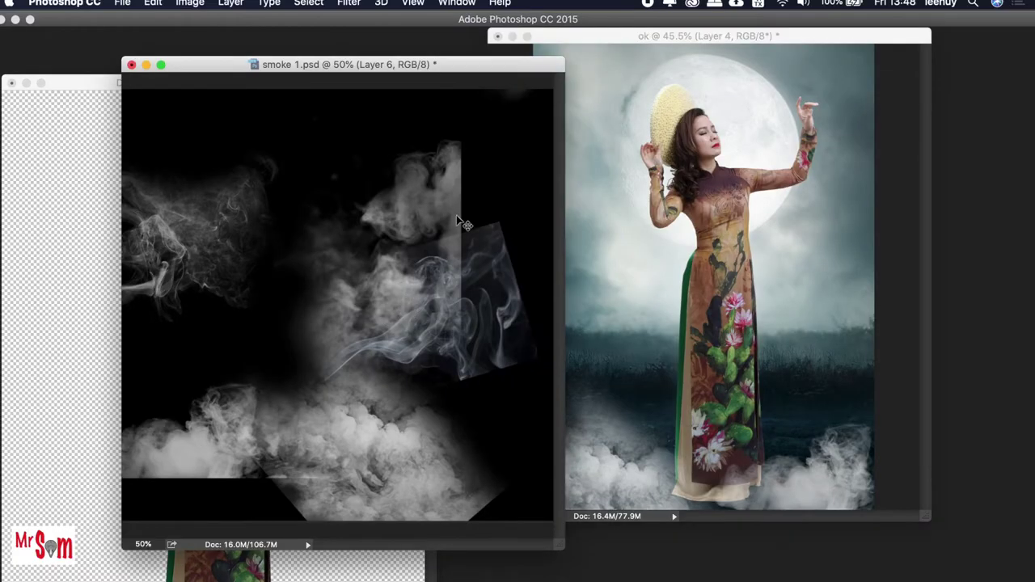
pyautogui.rightClick(445, 194)
pyautogui.click(457, 199)
pyautogui.moveTo(457, 199)
pyautogui.mouseDown()
pyautogui.moveTo(520, 243)
pyautogui.moveTo(779, 342)
pyautogui.mouseUp()
pyautogui.press('f')
pyautogui.moveTo(614, 415)
pyautogui.mouseDown()
pyautogui.moveTo(658, 396)
pyautogui.moveTo(665, 414)
pyautogui.mouseUp()
pyautogui.press('f')
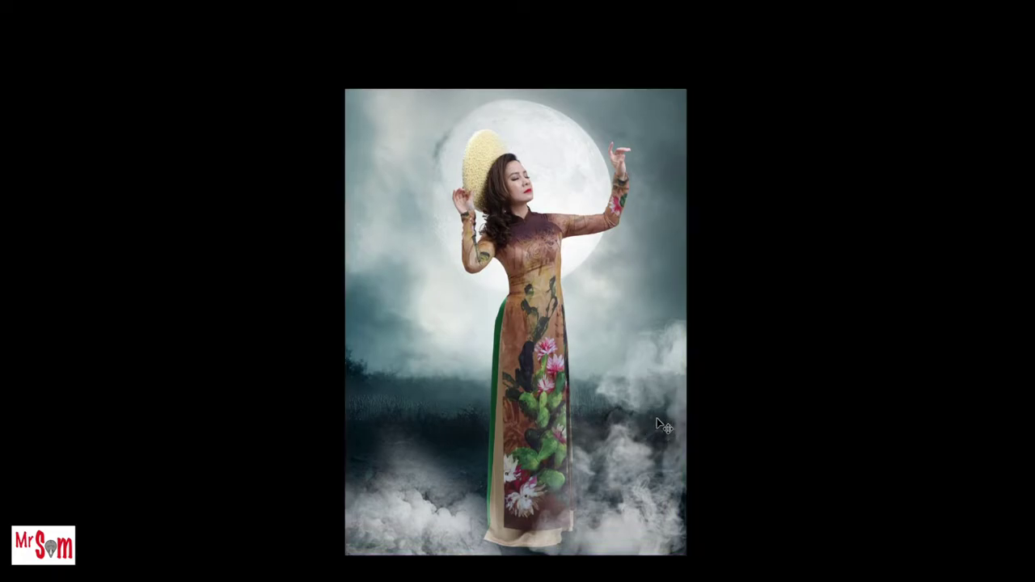
# Step: In smoke 1.psd, toggle Layers 6, 5, 4 and 3 off and on to preview each smoke
pyautogui.press('f')
pyautogui.click(303, 342)
pyautogui.press('f')
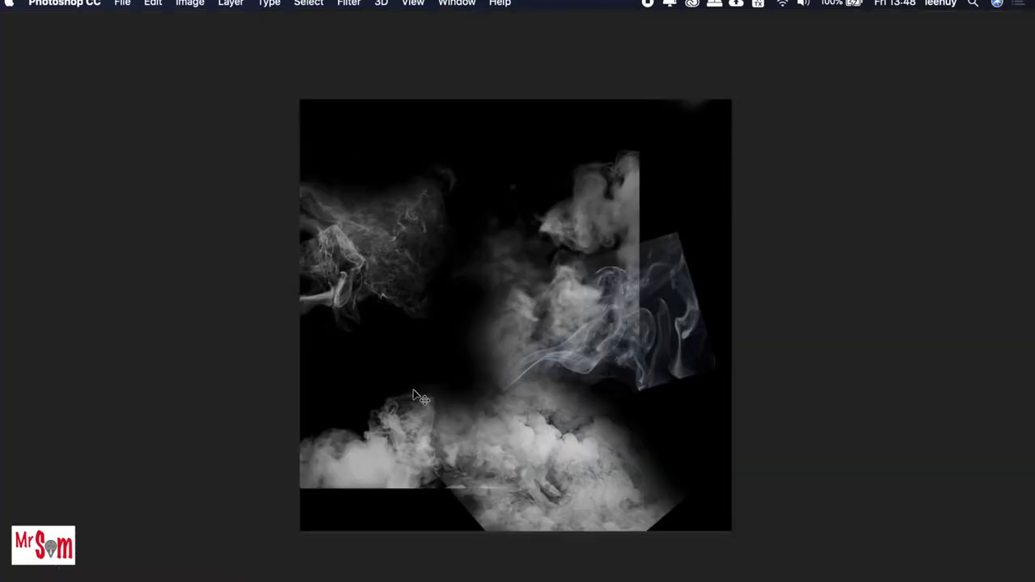
pyautogui.press('Tab')
pyautogui.click(884, 156)
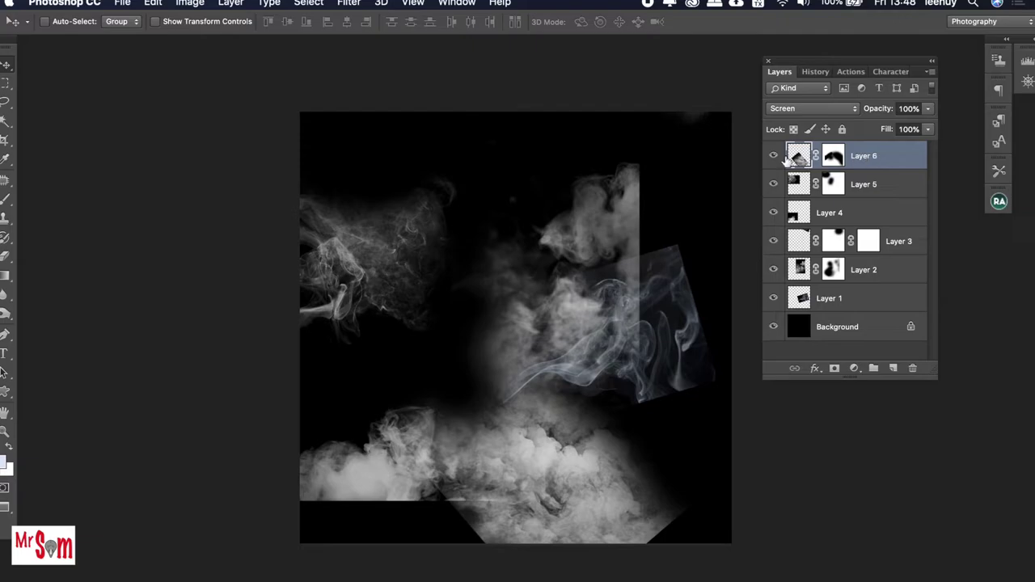
pyautogui.click(774, 157)
pyautogui.click(773, 157)
pyautogui.click(773, 184)
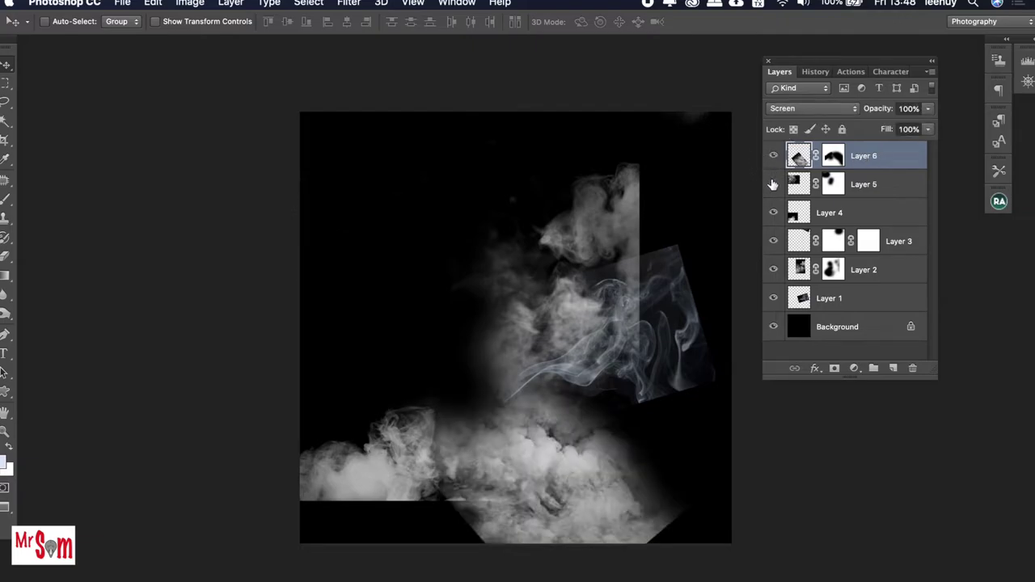
pyautogui.click(773, 185)
pyautogui.click(773, 213)
pyautogui.click(773, 213)
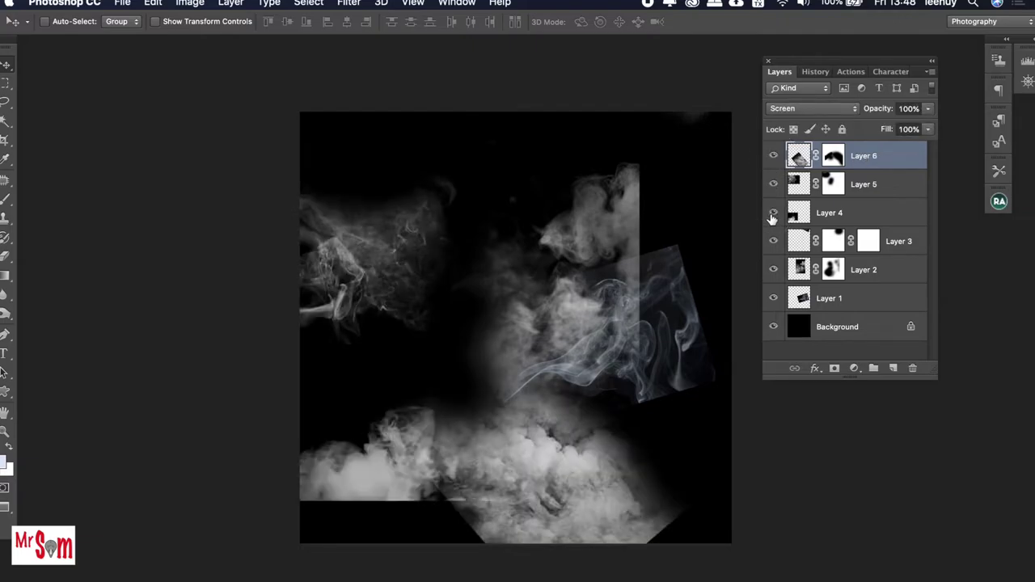
pyautogui.click(772, 240)
pyautogui.click(772, 241)
# Step: Copy the Layer 3 smoke into the composite and move it up and to the right
pyautogui.click(900, 241)
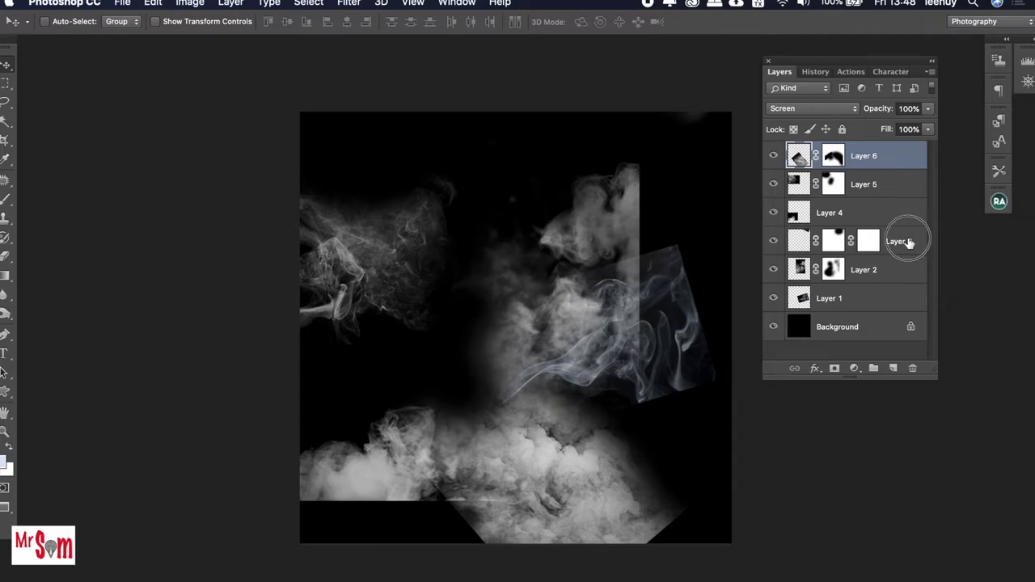
pyautogui.moveTo(583, 360)
pyautogui.mouseDown()
pyautogui.moveTo(576, 320)
pyautogui.moveTo(597, 255)
pyautogui.mouseUp()
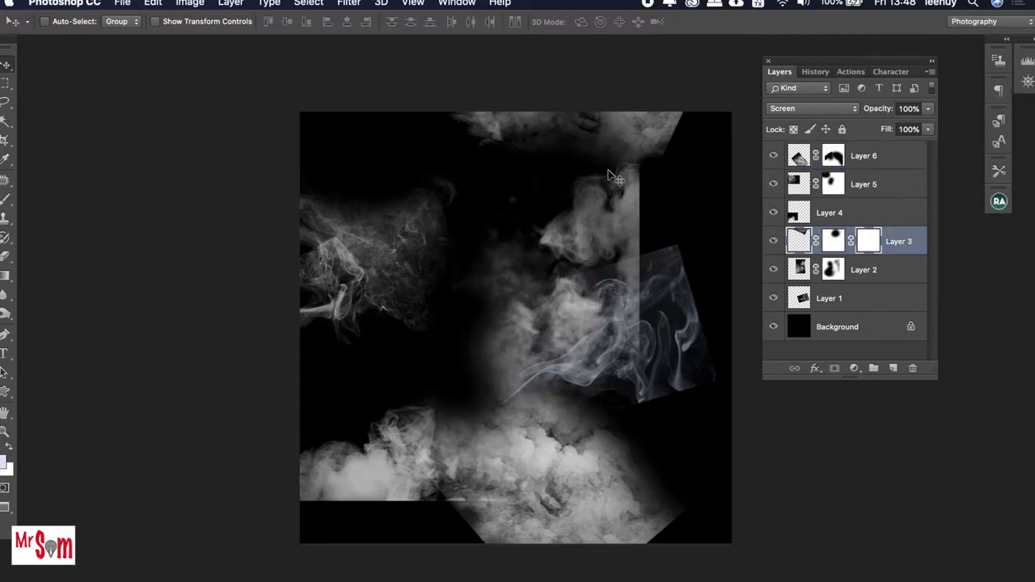
pyautogui.press('Tab')
pyautogui.press('f')
pyautogui.press('f')
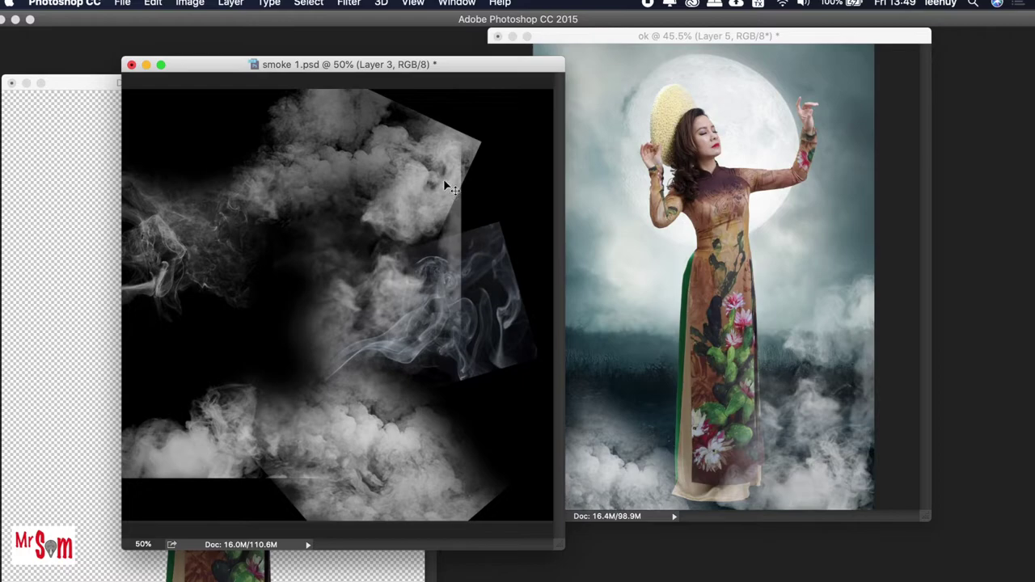
pyautogui.moveTo(449, 188); pyautogui.dragTo(656, 321)
pyautogui.press('f')
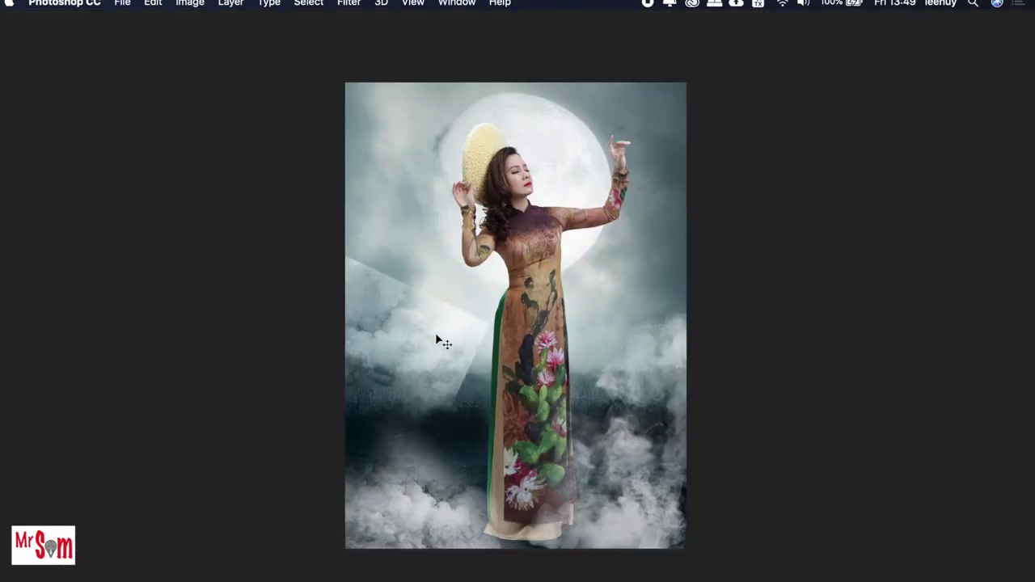
pyautogui.moveTo(437, 340)
pyautogui.mouseDown()
pyautogui.moveTo(704, 116)
pyautogui.moveTo(806, 219)
pyautogui.moveTo(728, 126)
pyautogui.mouseUp()
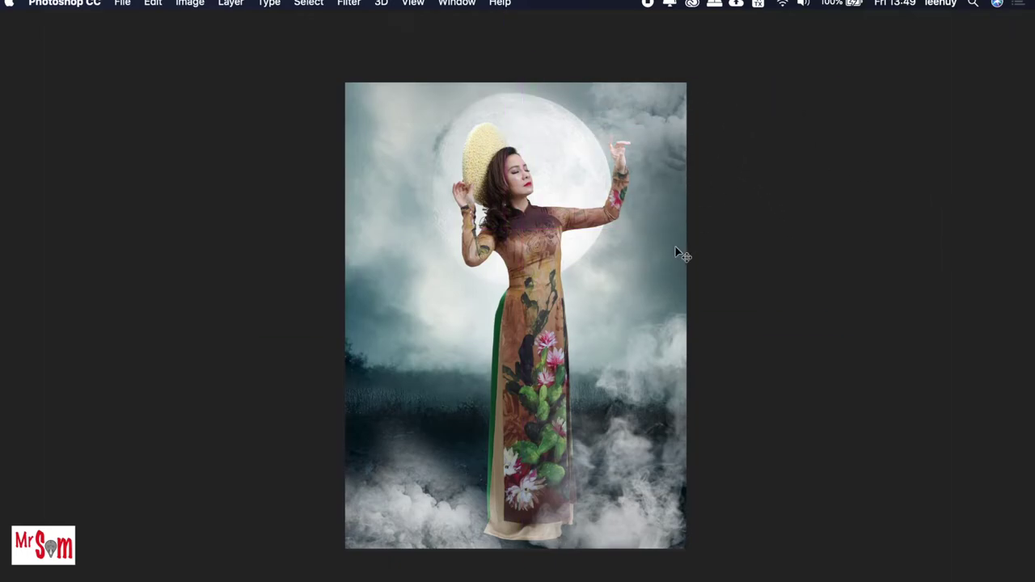
pyautogui.press('f')
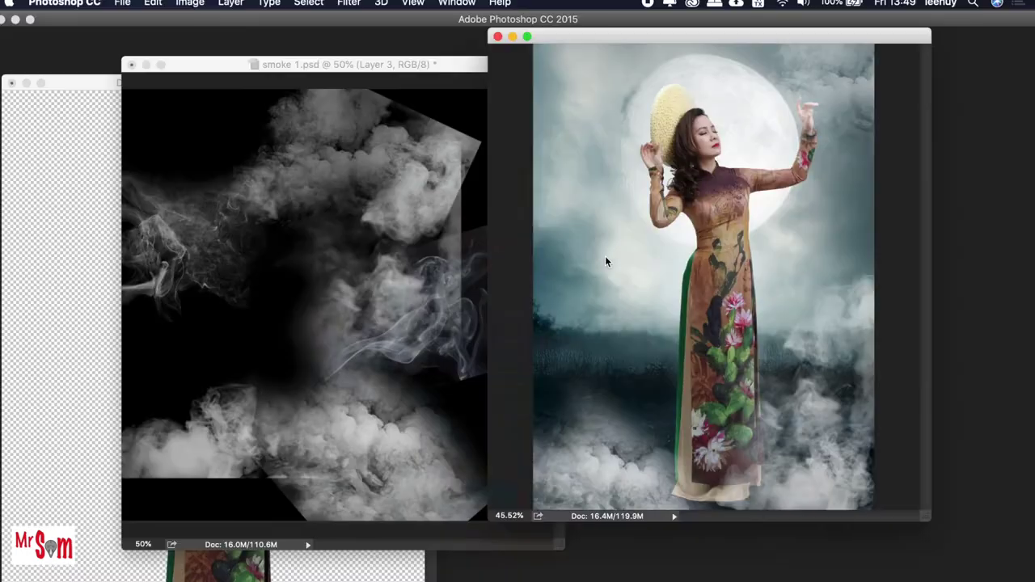
# Step: Bring the Layer 1 smoke into the composite and place it beside the woman's raised arm
pyautogui.click(380, 298)
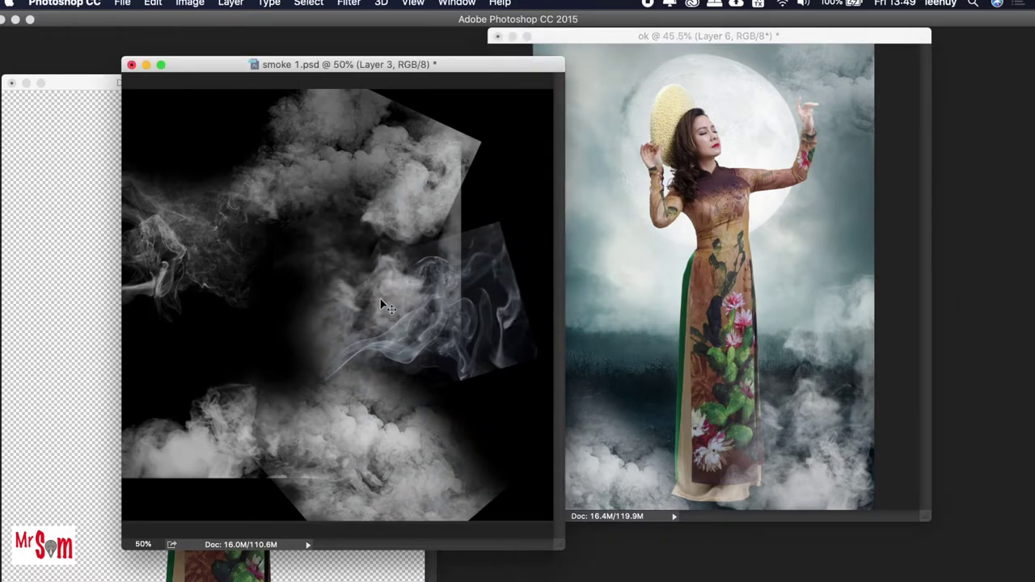
pyautogui.rightClick(495, 349)
pyautogui.click(507, 355)
pyautogui.moveTo(509, 357); pyautogui.dragTo(787, 343)
pyautogui.press('f')
pyautogui.moveTo(550, 346)
pyautogui.mouseDown()
pyautogui.moveTo(642, 287)
pyautogui.moveTo(605, 316)
pyautogui.moveTo(351, 347)
pyautogui.moveTo(670, 258)
pyautogui.moveTo(691, 243)
pyautogui.mouseUp()
# Step: Scale the new smoke wisp down with Free Transform (Ctrl+T) and apply it
pyautogui.hotkey('ctrl', 't')
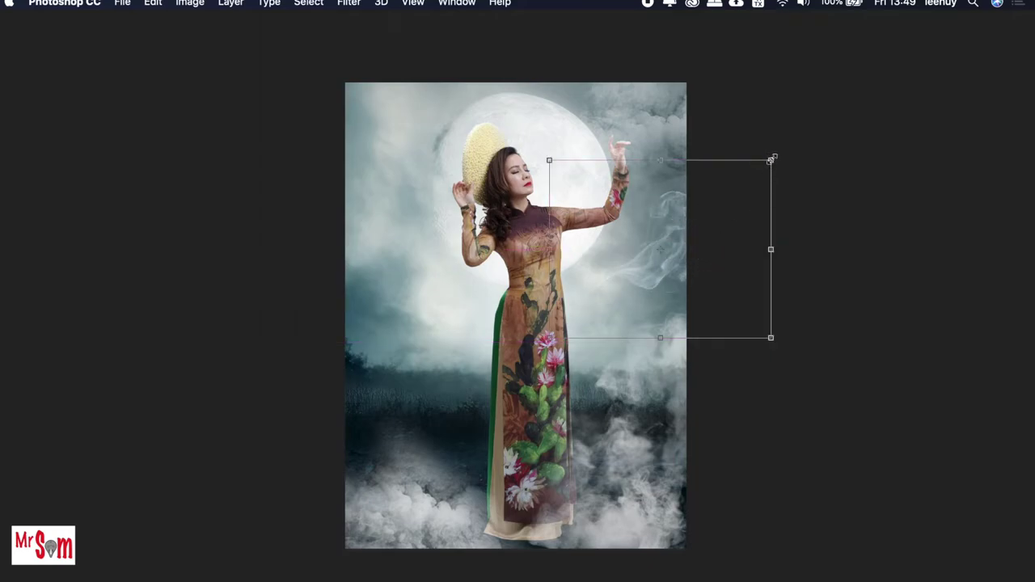
pyautogui.moveTo(770, 159); pyautogui.dragTo(730, 194)
pyautogui.moveTo(696, 231); pyautogui.dragTo(696, 98)
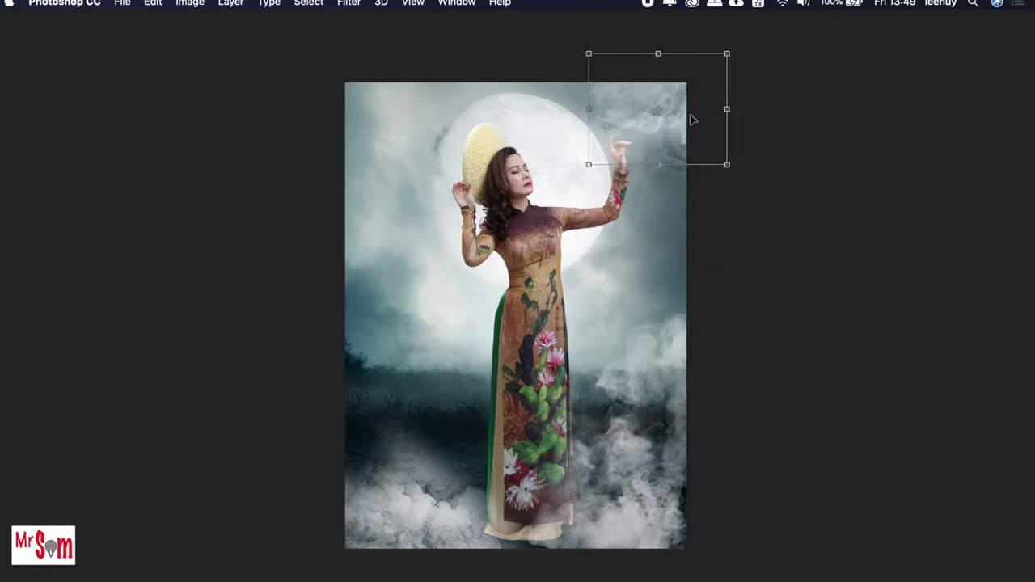
pyautogui.press('Return')
# Step: Pick the smoke wisp's Layer 7 from the layer list and move it downward
pyautogui.rightClick(675, 162)
pyautogui.press('Escape')
pyautogui.rightClick(666, 153)
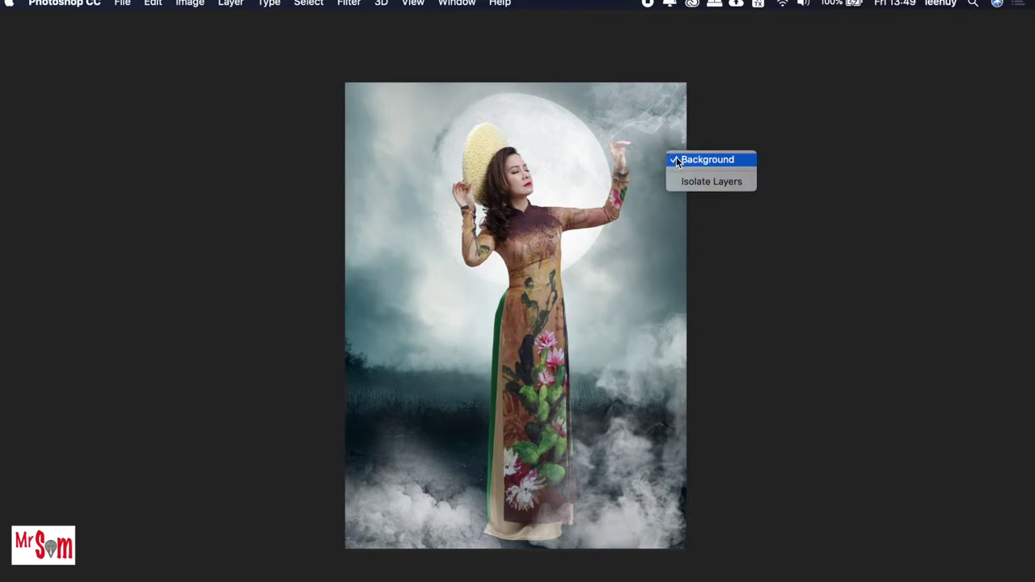
pyautogui.rightClick(612, 102)
pyautogui.click(623, 105)
pyautogui.moveTo(614, 106)
pyautogui.mouseDown()
pyautogui.moveTo(617, 131)
pyautogui.moveTo(619, 120)
pyautogui.moveTo(686, 203)
pyautogui.mouseUp()
pyautogui.rightClick(623, 120)
pyautogui.click(634, 121)
pyautogui.rightClick(651, 121)
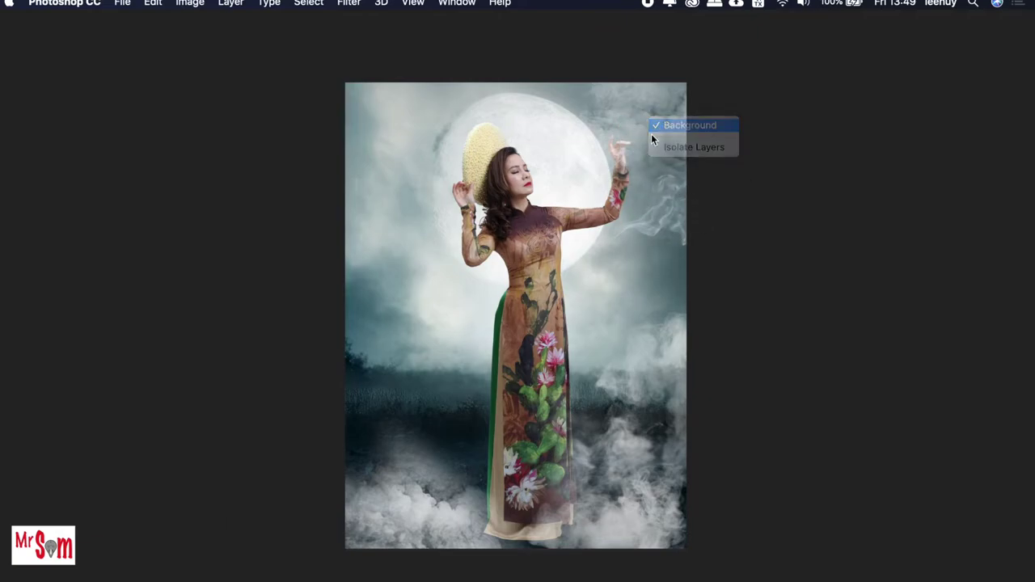
pyautogui.press('Escape')
# Step: Review the composite's layers, toggling Layer 6 visibility and selecting Layer 6
pyautogui.press('Tab')
pyautogui.click(825, 327)
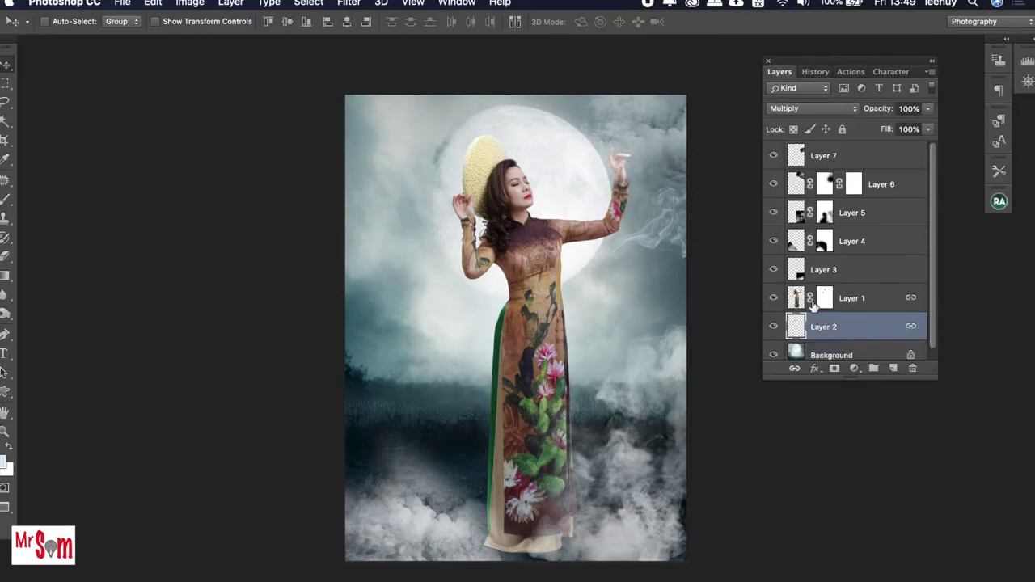
pyautogui.click(773, 271)
pyautogui.click(773, 273)
pyautogui.click(774, 186)
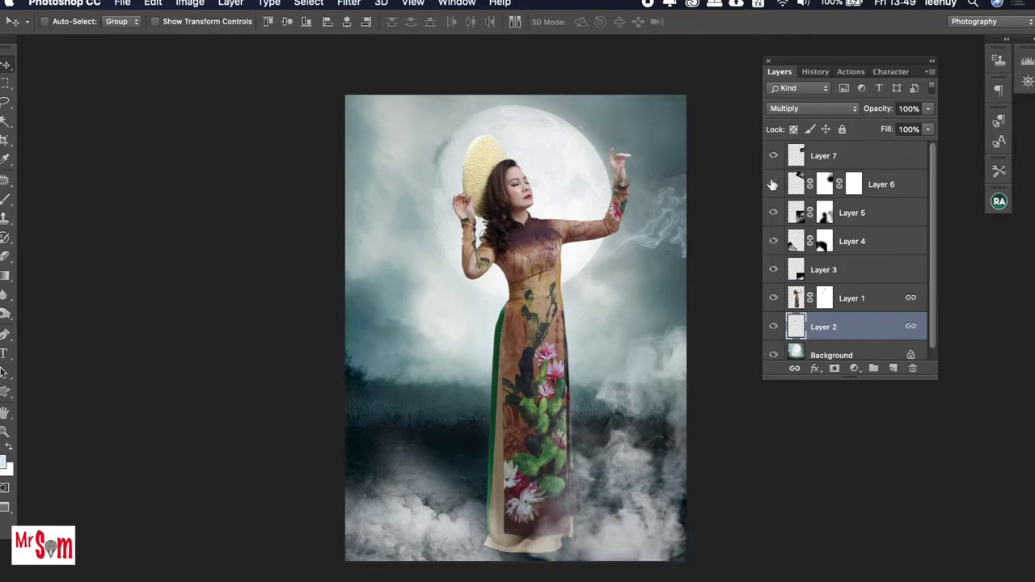
pyautogui.click(773, 186)
pyautogui.click(890, 185)
pyautogui.press('Tab')
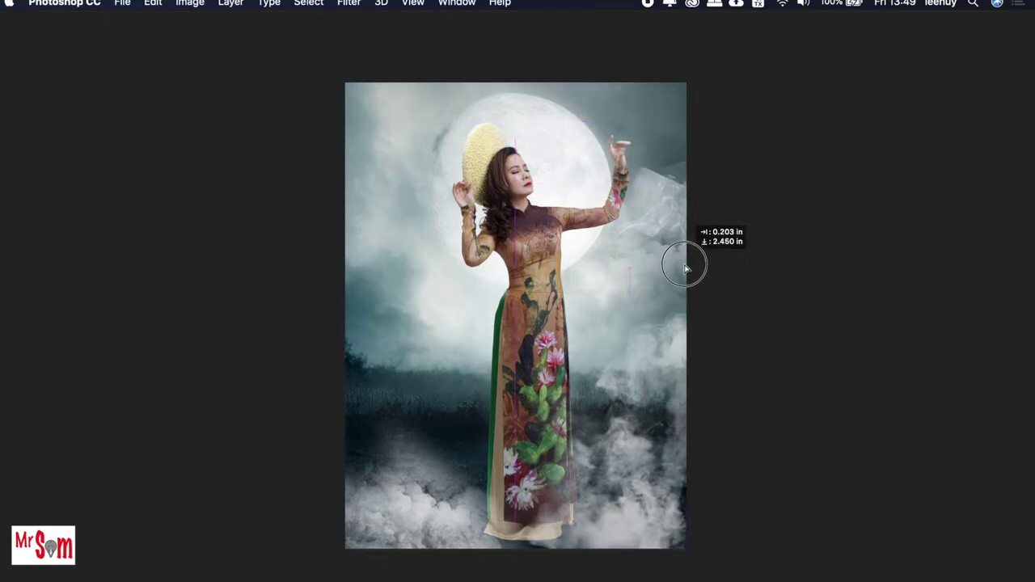
# Step: Reposition the Layer 7 smoke wisp up toward the top-right, then slightly lower
pyautogui.moveTo(677, 143); pyautogui.dragTo(686, 270)
pyautogui.rightClick(666, 166)
pyautogui.click(691, 172)
pyautogui.moveTo(685, 173); pyautogui.dragTo(671, 96)
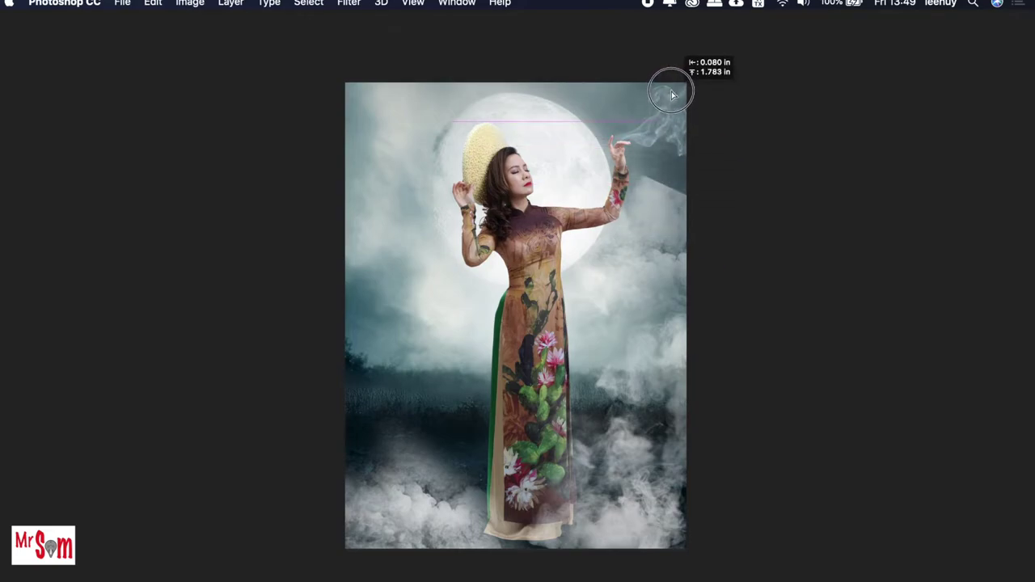
pyautogui.moveTo(672, 96)
pyautogui.mouseDown()
pyautogui.moveTo(667, 87)
pyautogui.moveTo(668, 253)
pyautogui.mouseUp()
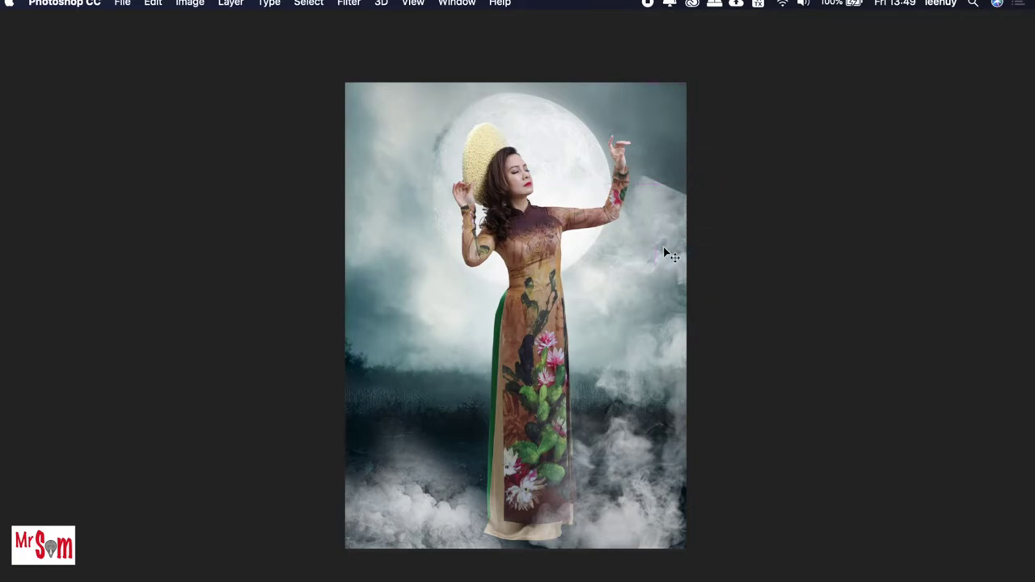
# Step: Move the right-side Layer 6 smoke up toward the top-right corner instead of the locked layer
pyautogui.rightClick(650, 206)
pyautogui.click(693, 203)
pyautogui.moveTo(667, 190); pyautogui.dragTo(683, 211)
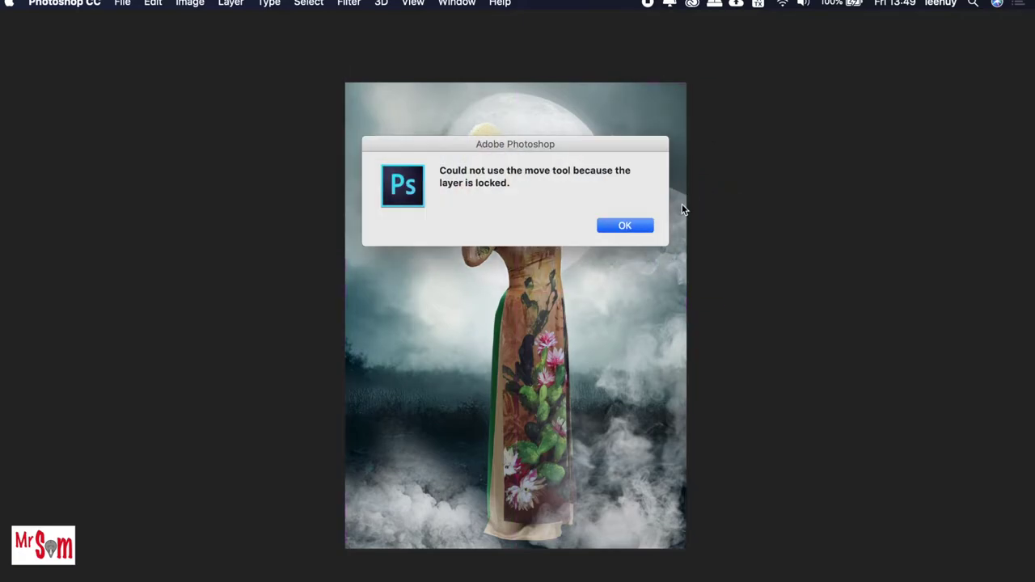
pyautogui.press('Return')
pyautogui.press('Tab')
pyautogui.click(853, 192)
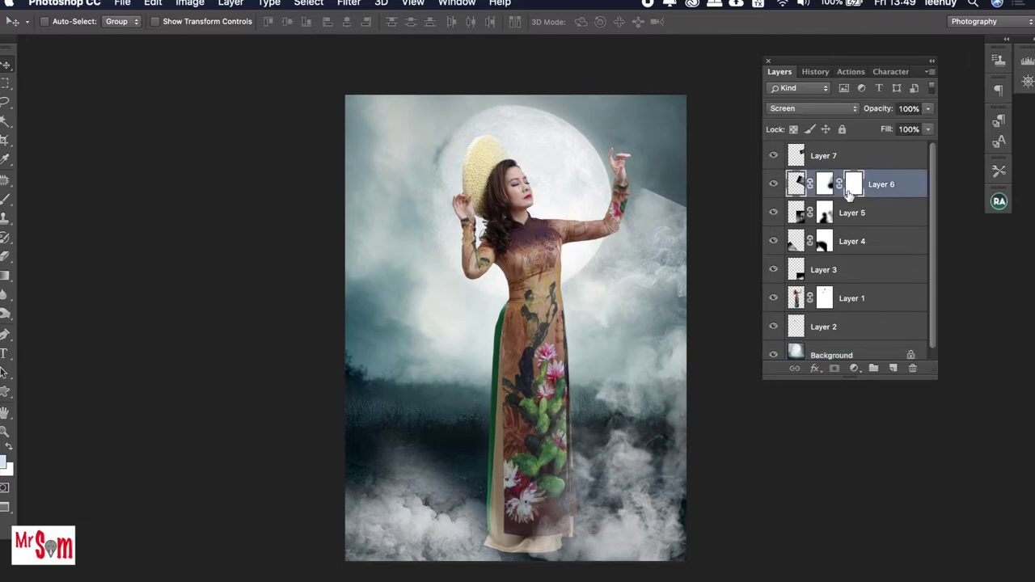
pyautogui.press('Tab')
pyautogui.moveTo(650, 185); pyautogui.dragTo(656, 65)
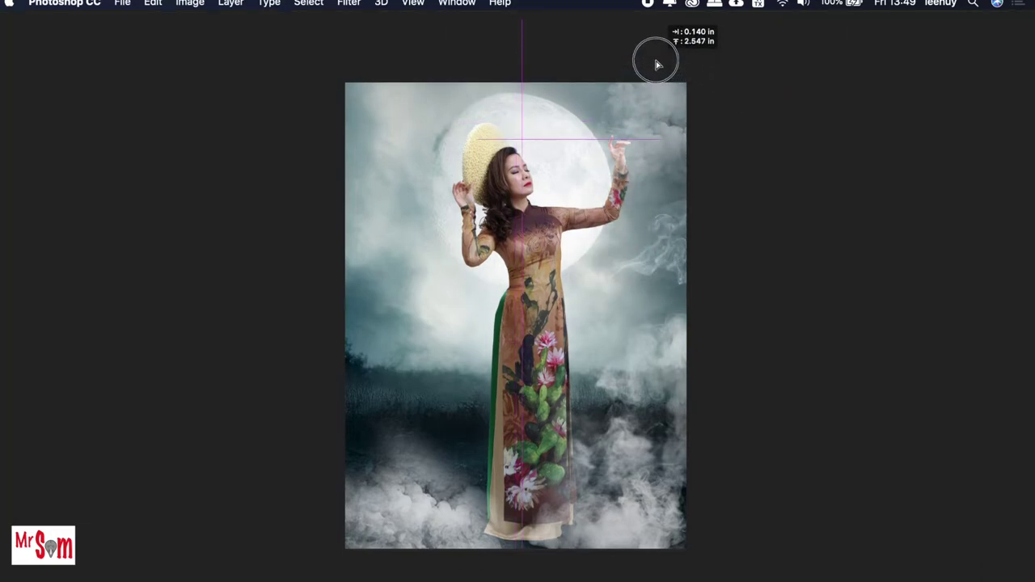
pyautogui.moveTo(646, 157); pyautogui.dragTo(638, 132)
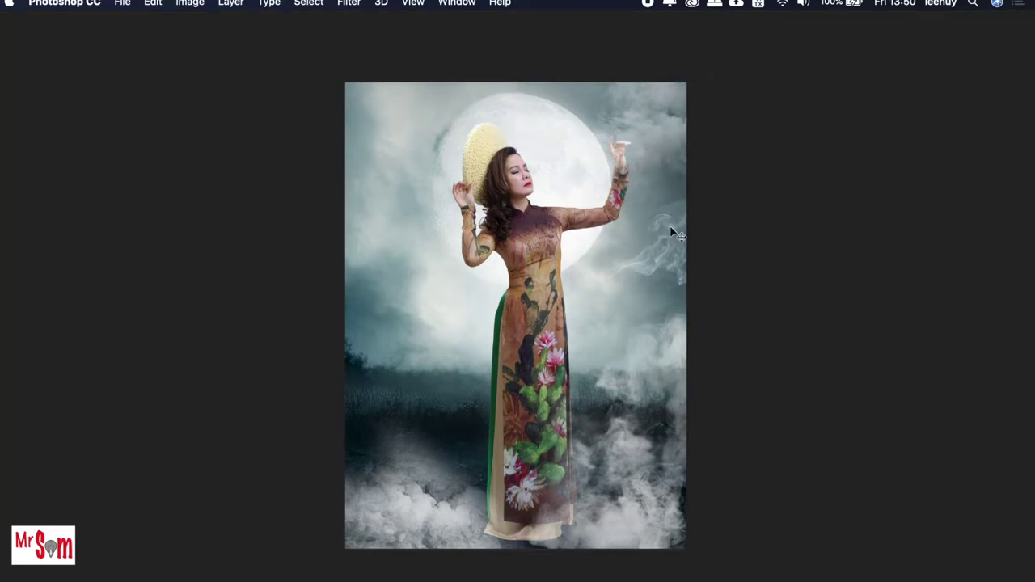
# Step: Fit the image to the window and add a layer mask to Layer 7
pyautogui.rightClick(667, 253)
pyautogui.click(671, 257)
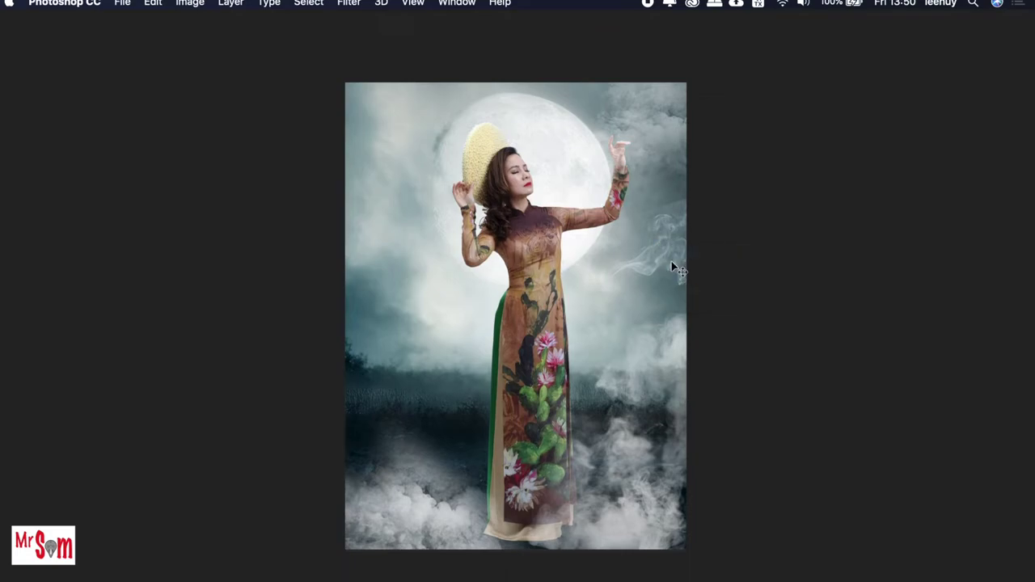
pyautogui.rightClick(683, 266)
pyautogui.click(700, 266)
pyautogui.press('Tab')
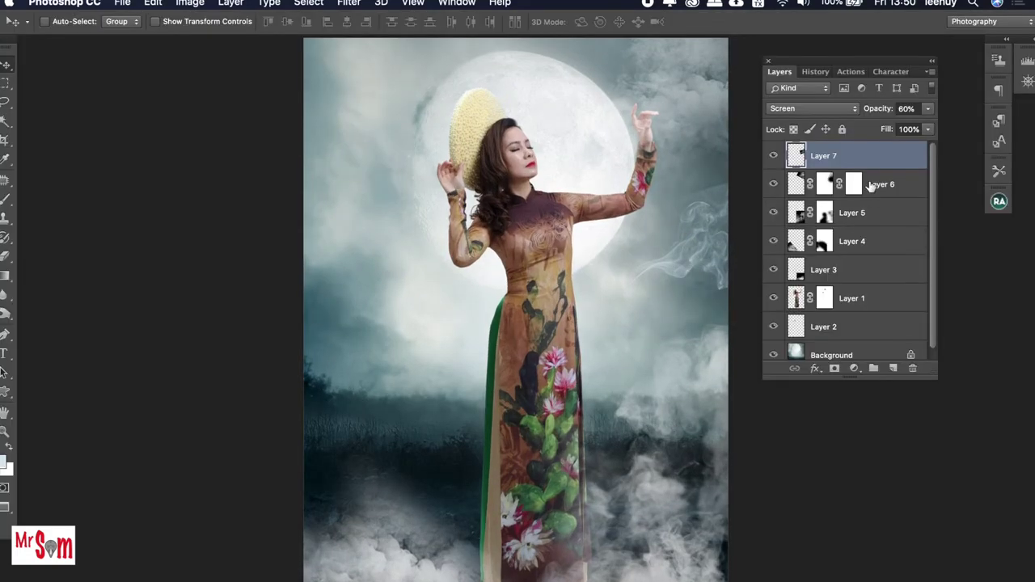
pyautogui.click(834, 368)
# Step: Set up a soft 332 px brush for painting the mask
pyautogui.press('b')
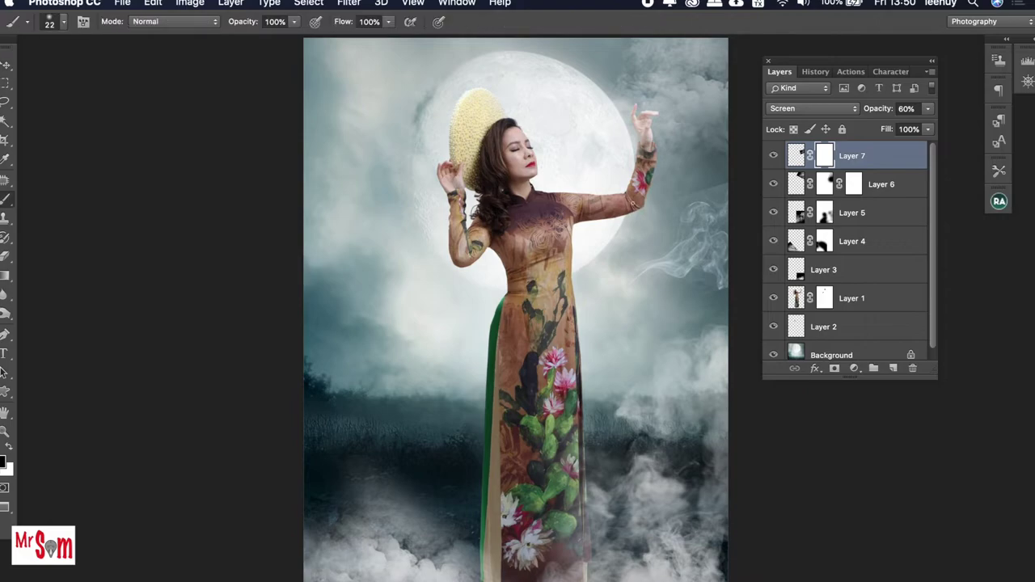
pyautogui.rightClick(670, 210)
pyautogui.write('220')
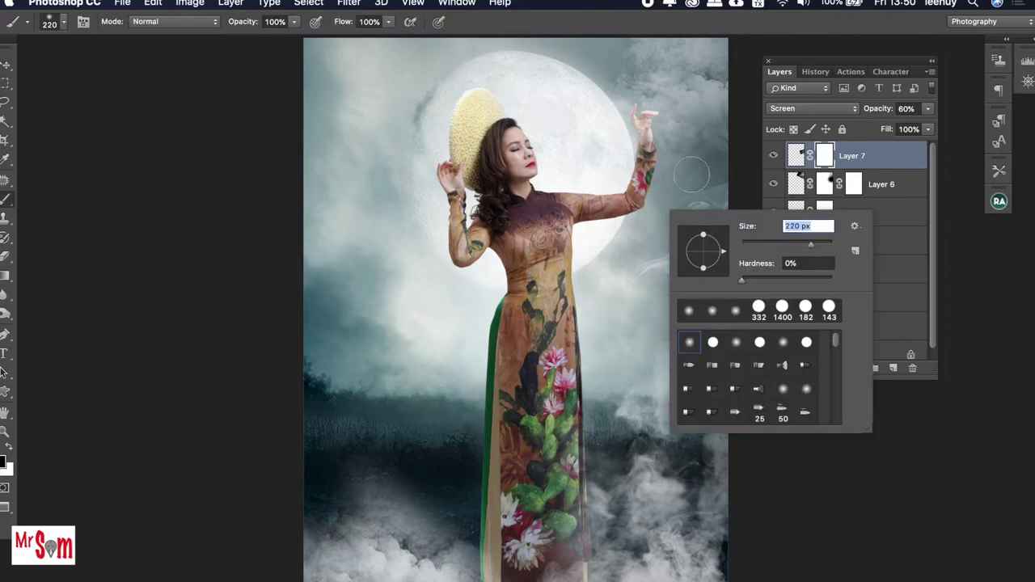
pyautogui.moveTo(817, 247); pyautogui.dragTo(823, 246)
pyautogui.click(712, 171)
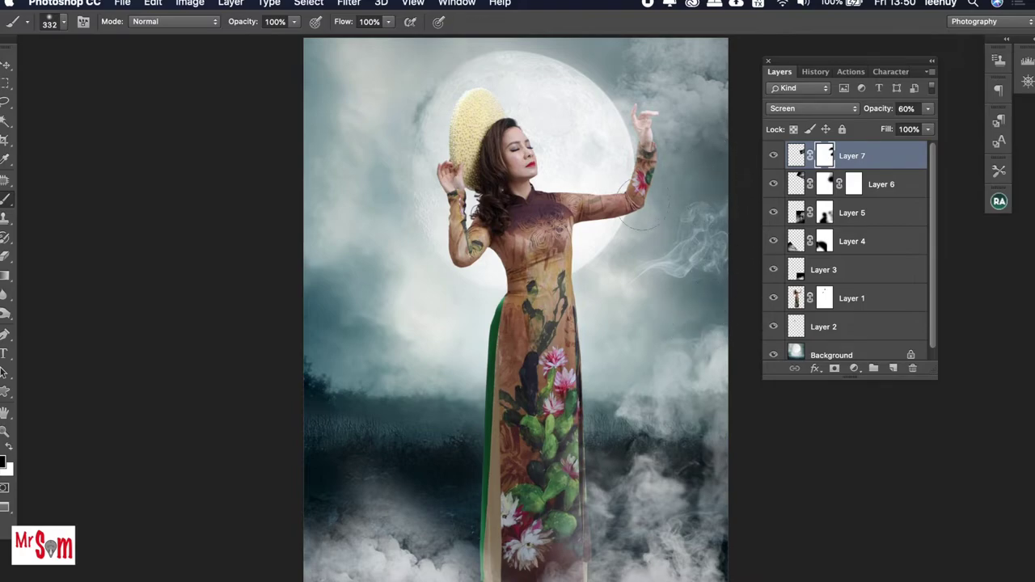
pyautogui.press('Tab')
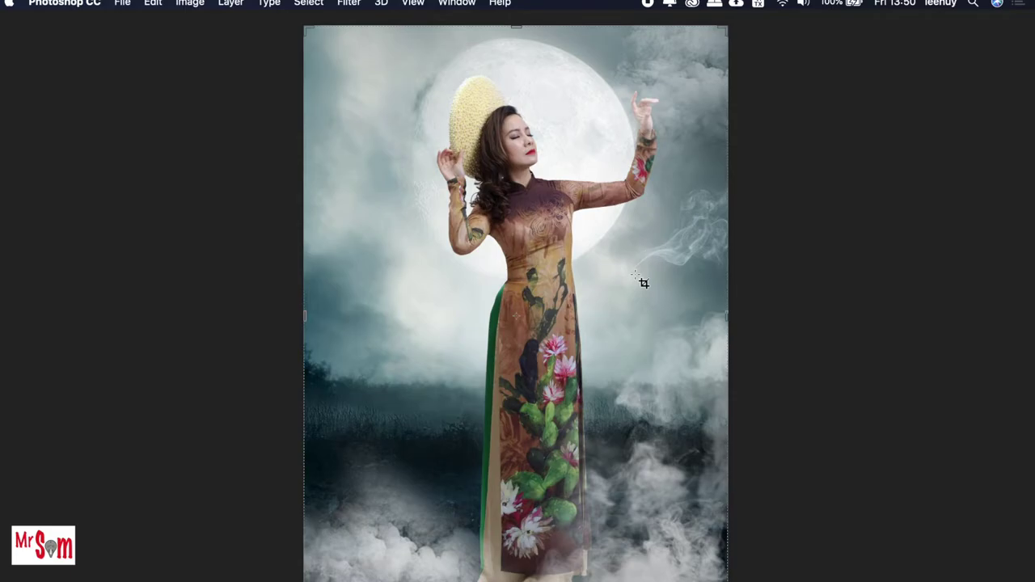
# Step: Drag Layer 5's smoke wisps from the smoke document into the composite and position them
pyautogui.press('f')
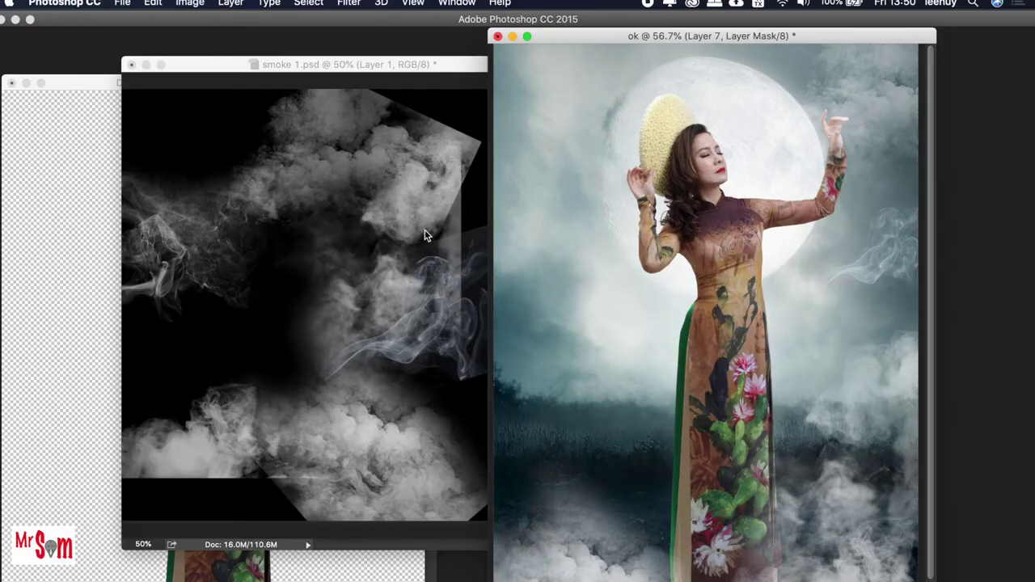
pyautogui.click(412, 215)
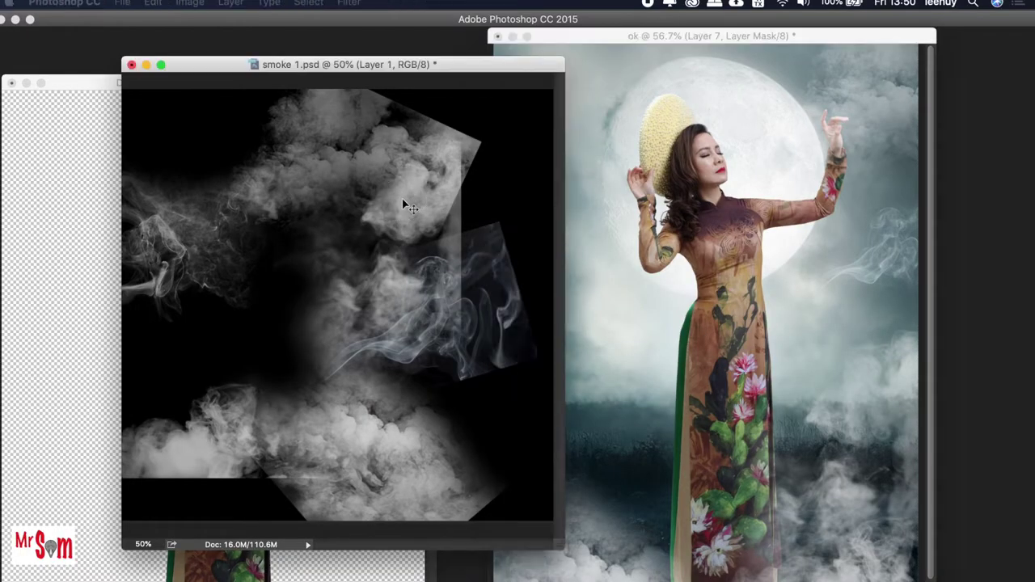
pyautogui.rightClick(162, 296)
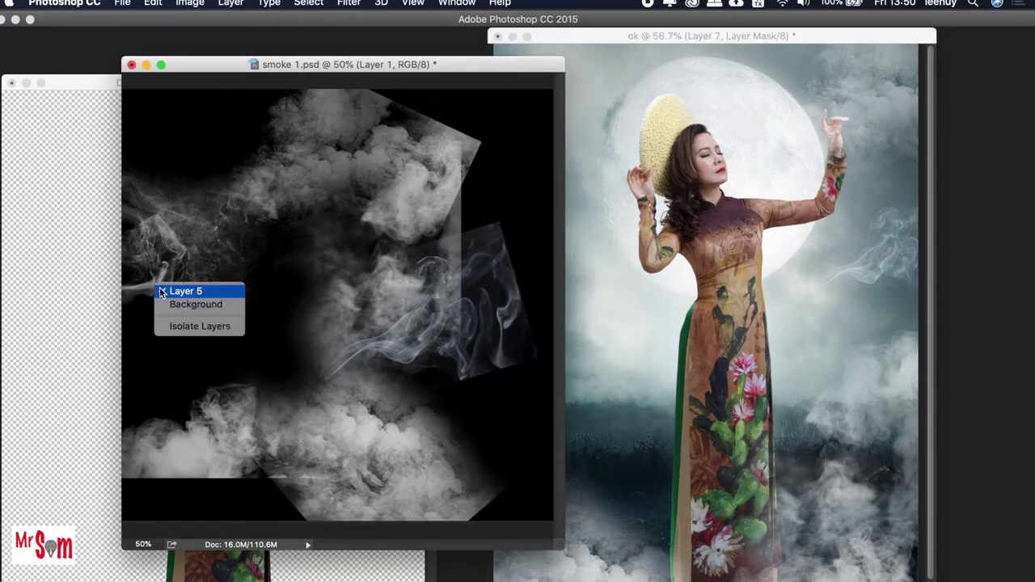
pyautogui.click(180, 289)
pyautogui.moveTo(158, 281)
pyautogui.mouseDown()
pyautogui.moveTo(546, 334)
pyautogui.moveTo(612, 363)
pyautogui.mouseUp()
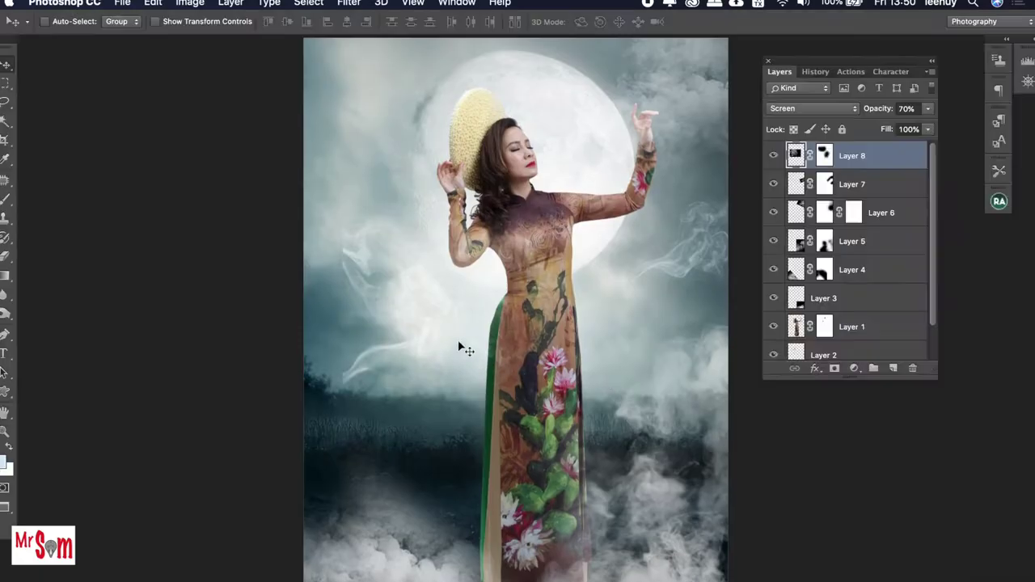
pyautogui.press('Tab')
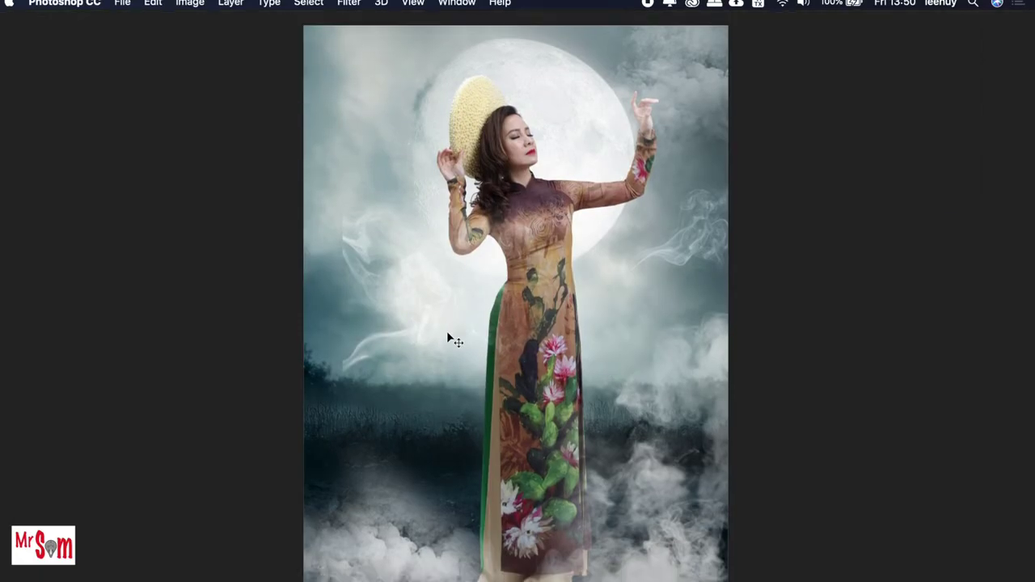
pyautogui.press('Tab')
pyautogui.press('Tab')
pyautogui.moveTo(446, 328)
pyautogui.mouseDown()
pyautogui.moveTo(404, 330)
pyautogui.moveTo(411, 404)
pyautogui.moveTo(406, 391)
pyautogui.mouseUp()
# Step: Shrink the smoke wisps with Free Transform and move them down toward the ground
pyautogui.hotkey('ctrl', 't')
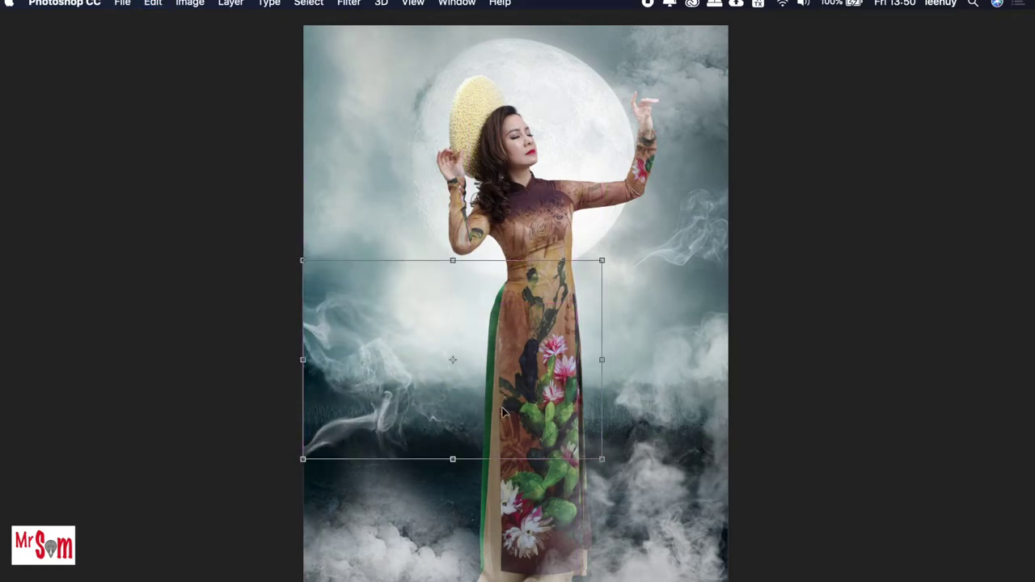
pyautogui.press('Left')
pyautogui.press('Left')
pyautogui.press('Left')
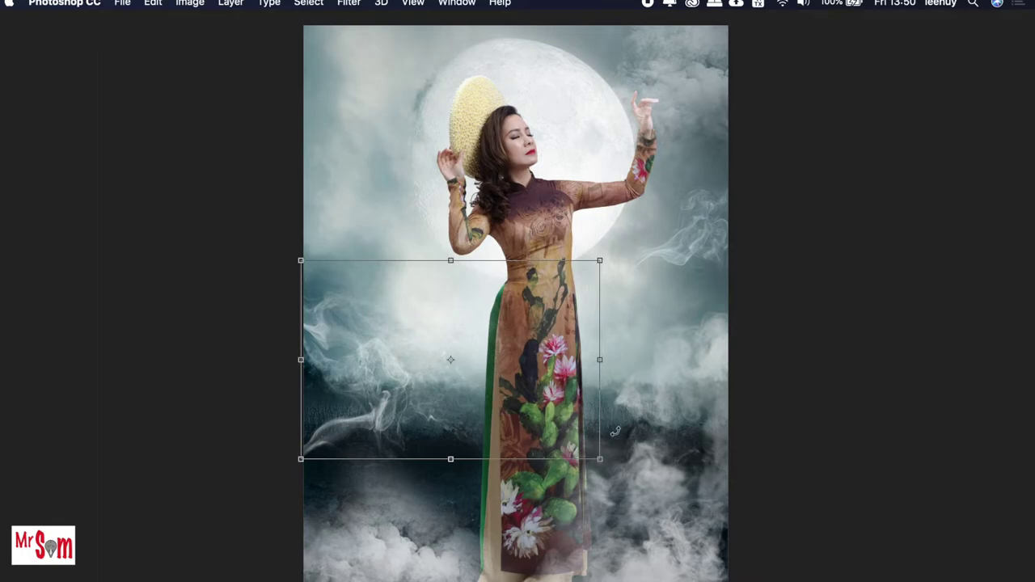
pyautogui.moveTo(598, 459); pyautogui.dragTo(512, 400)
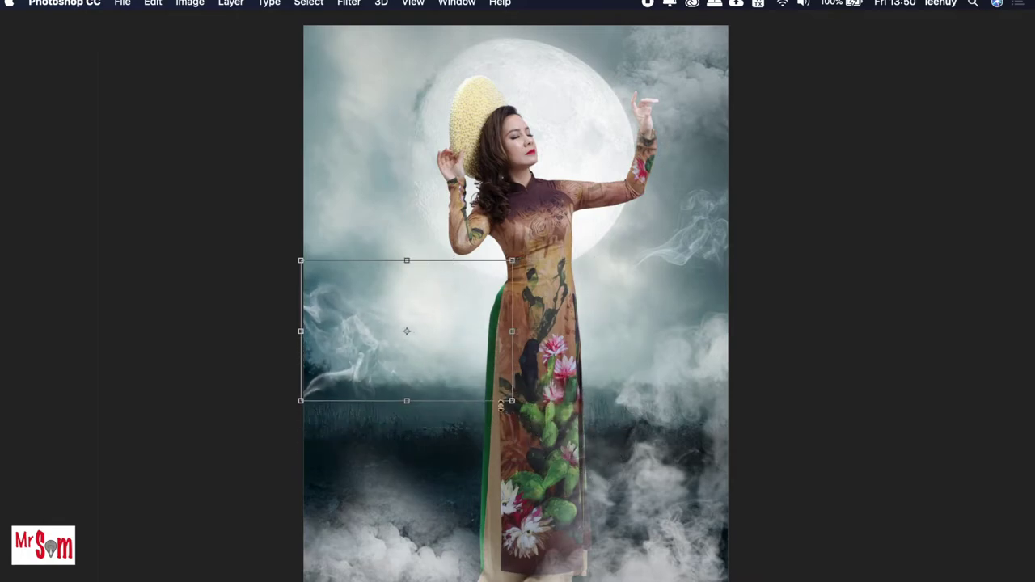
pyautogui.moveTo(468, 368); pyautogui.dragTo(458, 473)
pyautogui.moveTo(502, 499); pyautogui.dragTo(464, 480)
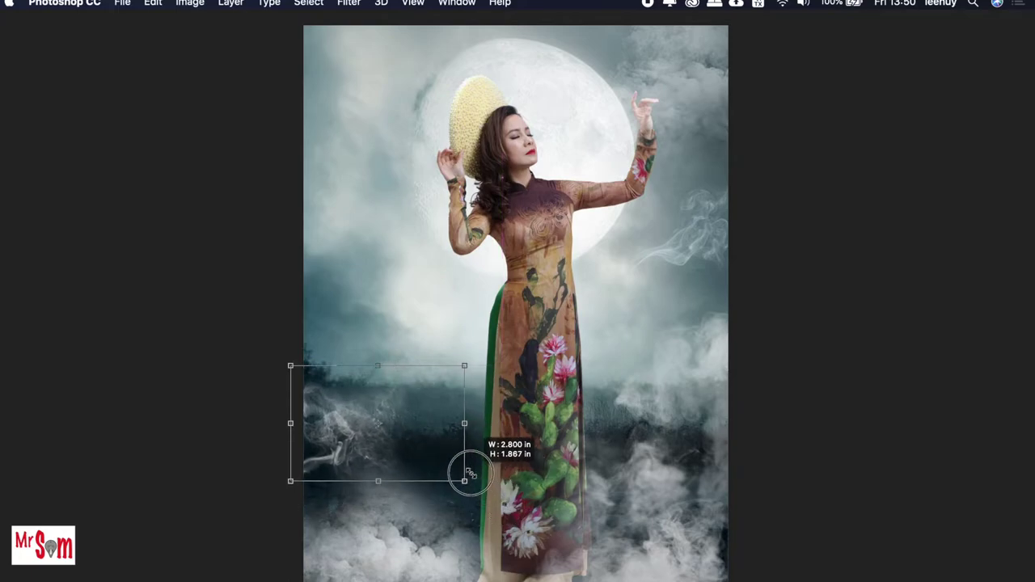
pyautogui.press('Return')
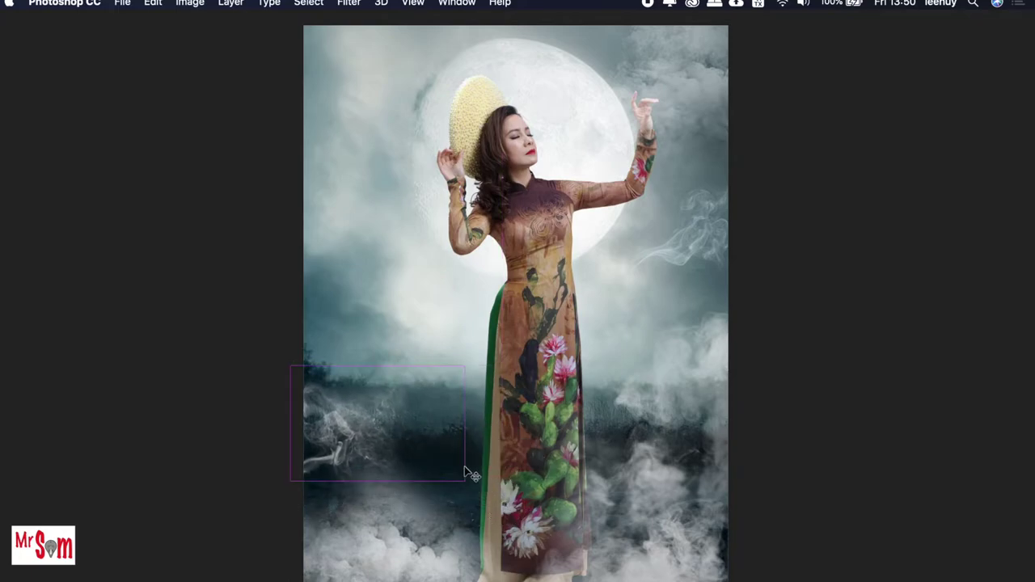
# Step: Alt-drag a duplicate of the smoke to the right, then distort, tilt and shrink it
pyautogui.moveTo(405, 443); pyautogui.dragTo(467, 436)
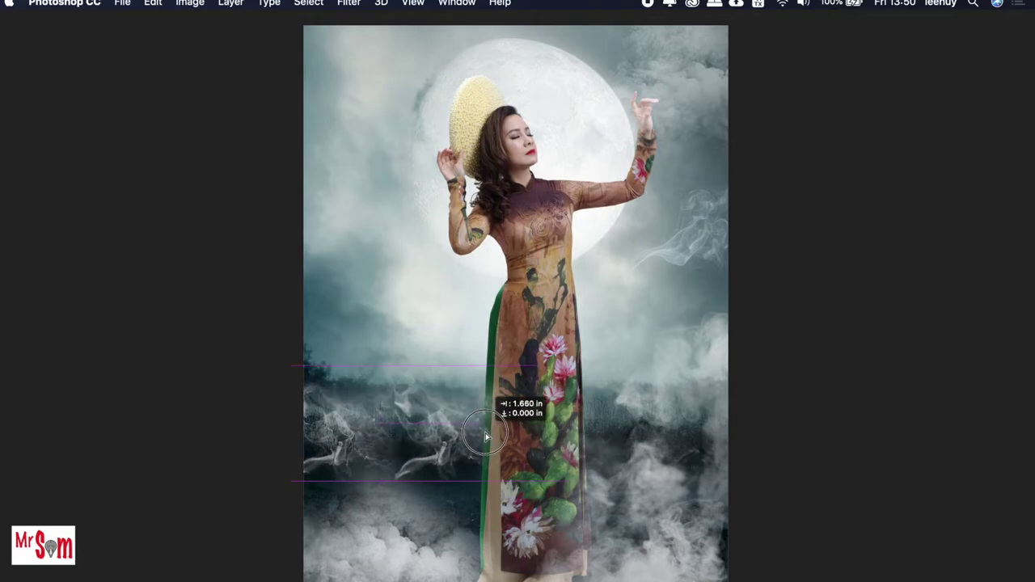
pyautogui.hotkey('ctrl', 't')
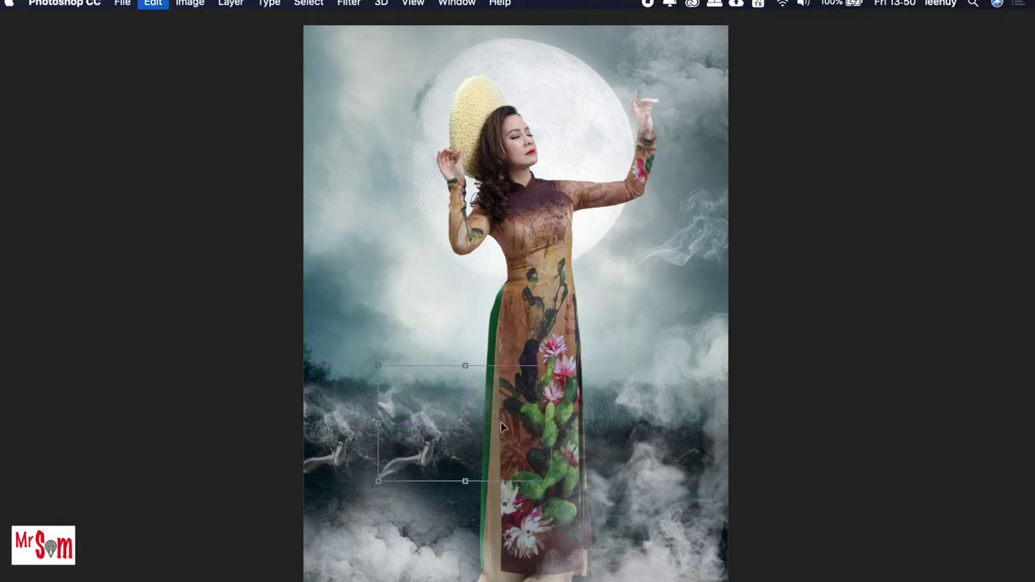
pyautogui.moveTo(529, 380); pyautogui.dragTo(587, 414)
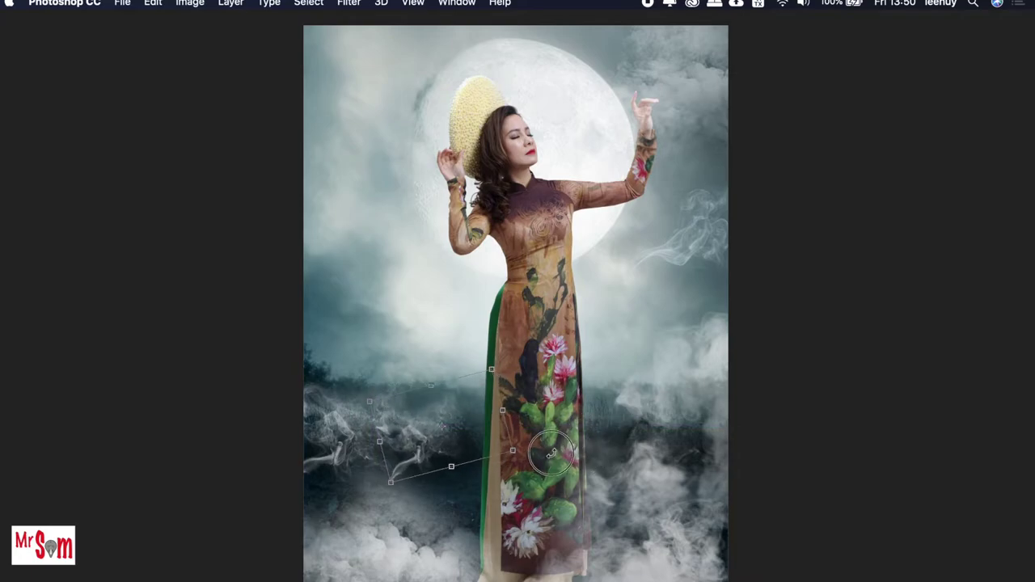
pyautogui.moveTo(538, 449); pyautogui.dragTo(552, 450)
pyautogui.press('Return')
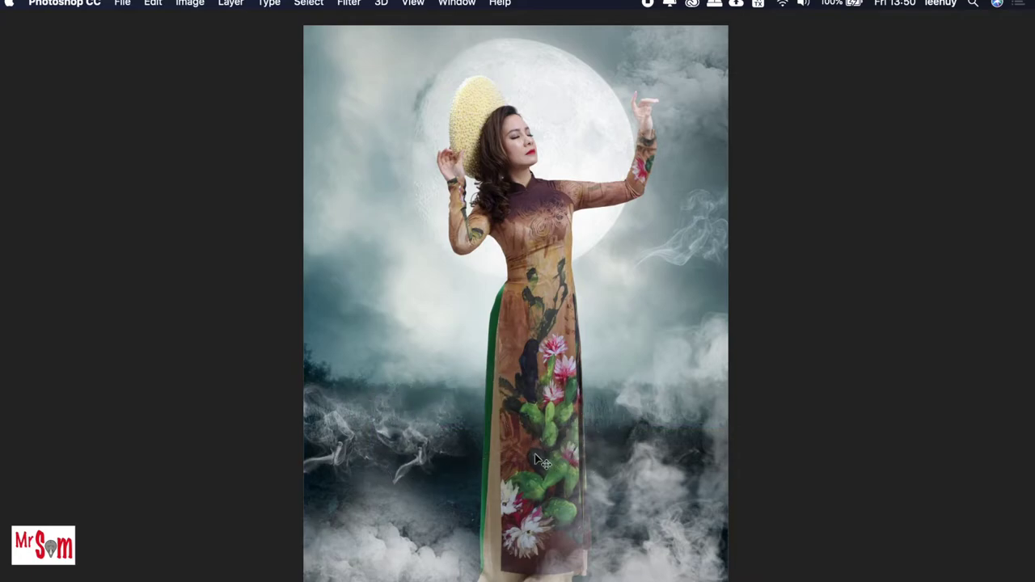
pyautogui.hotkey('ctrl', 't')
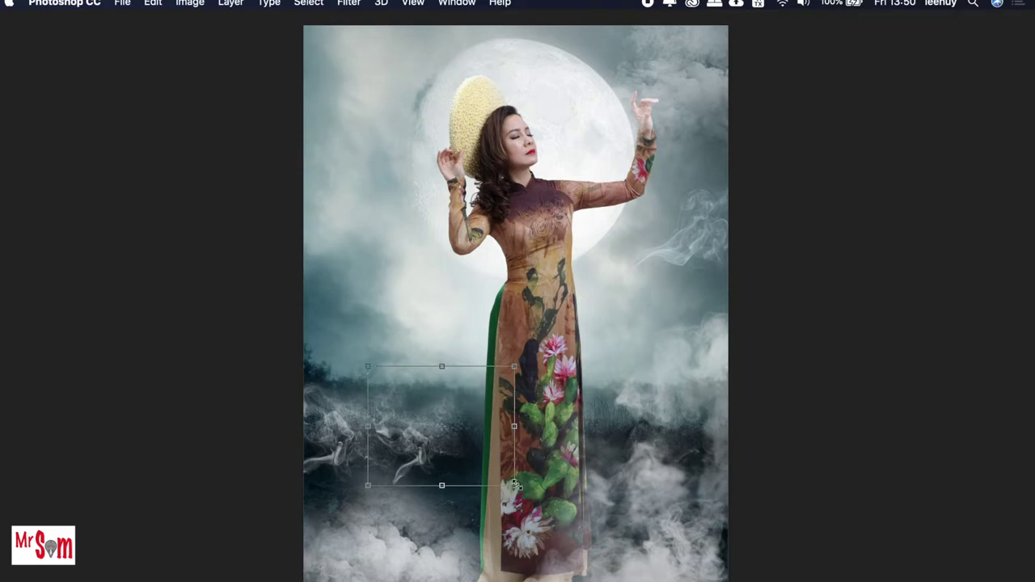
pyautogui.moveTo(514, 485); pyautogui.dragTo(489, 457)
pyautogui.press('Return')
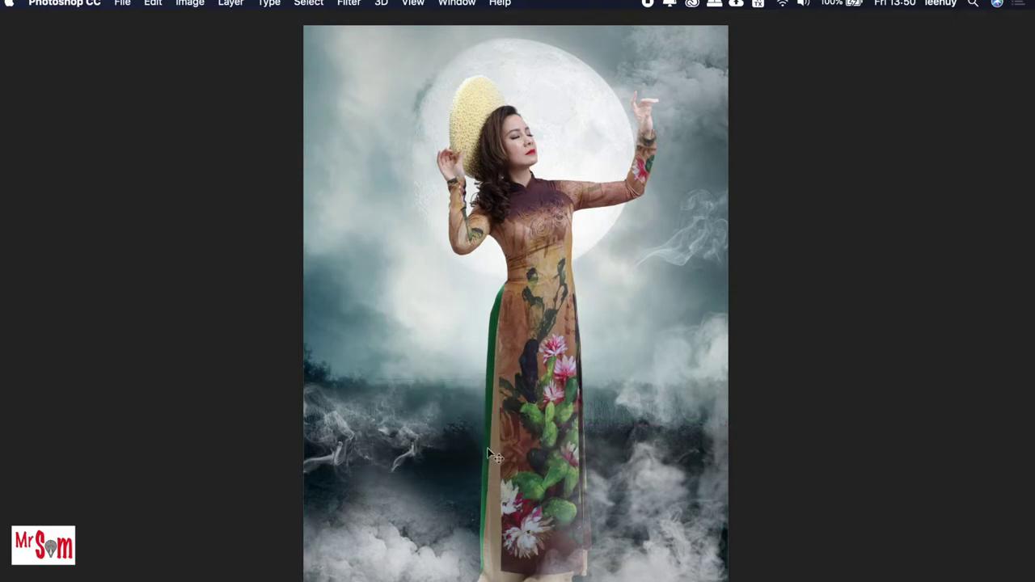
# Step: Paint out part of the lower-left smoke on Layer 8 copy's mask with the Brush
pyautogui.press('Tab')
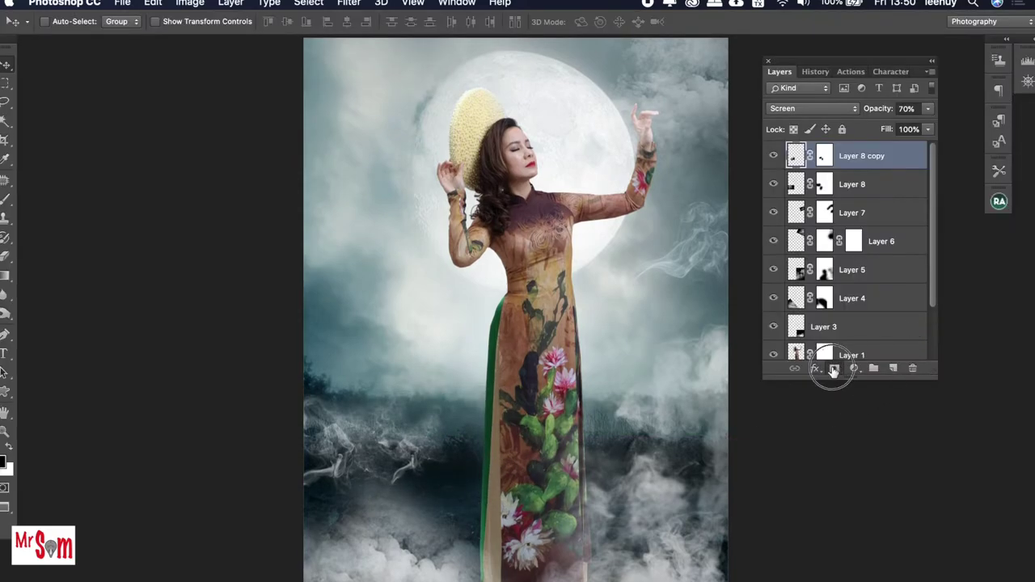
pyautogui.click(828, 162)
pyautogui.press('b')
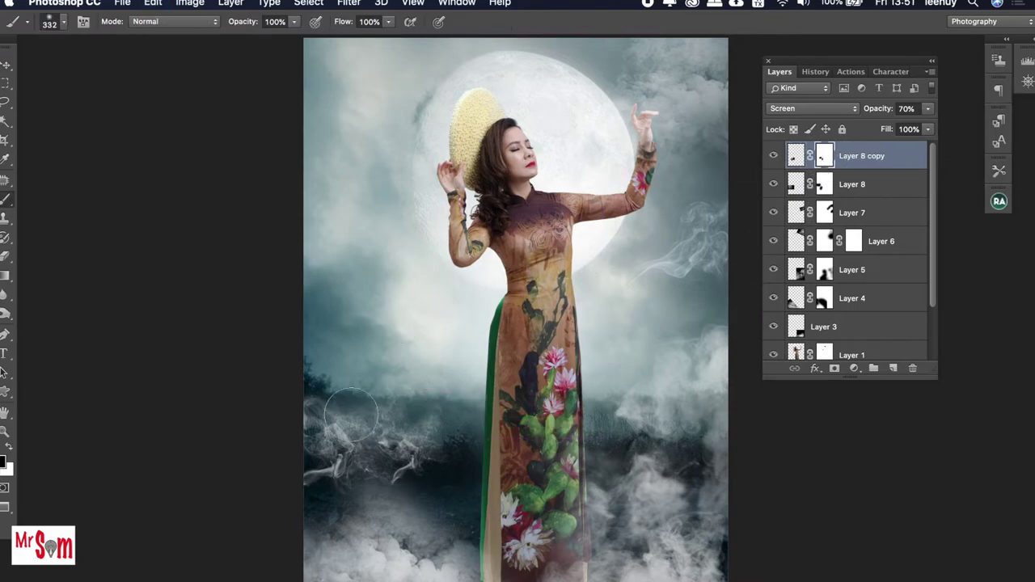
pyautogui.moveTo(351, 414); pyautogui.dragTo(453, 503)
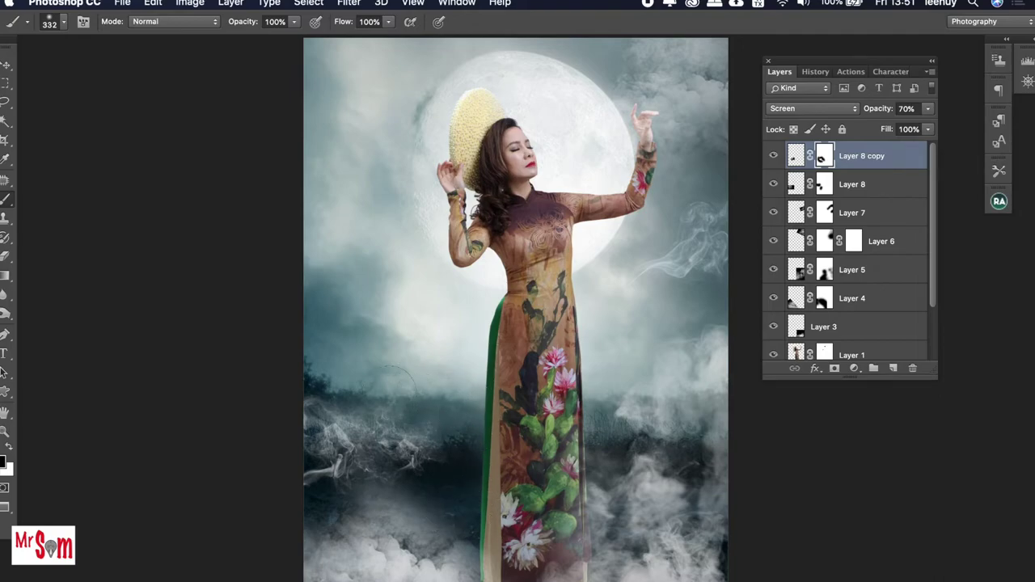
# Step: Move the lower-left smoke right, widen it and rotate it to lie along the ground
pyautogui.press('Tab')
pyautogui.press('c')
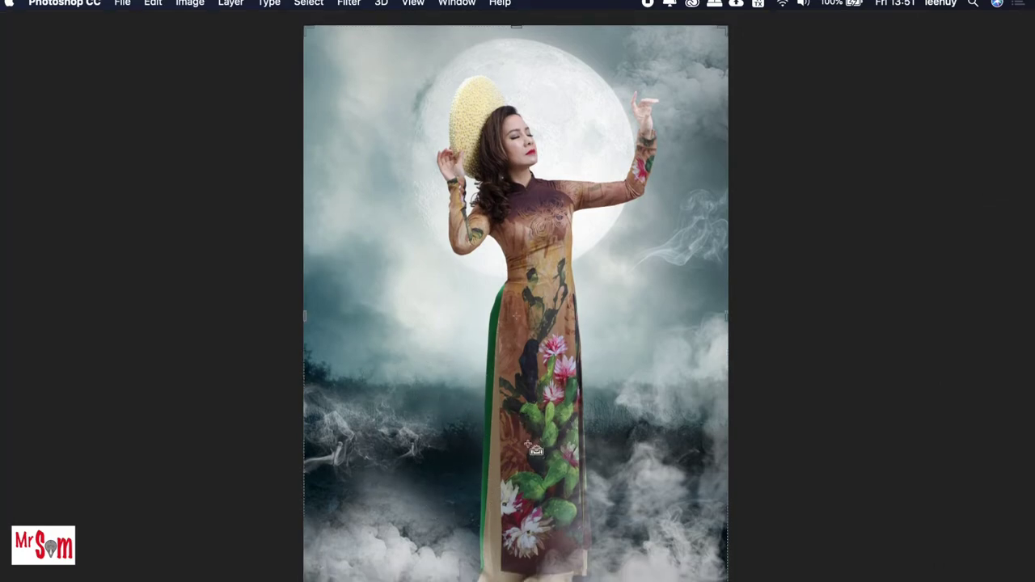
pyautogui.press('v')
pyautogui.moveTo(422, 446); pyautogui.dragTo(459, 443)
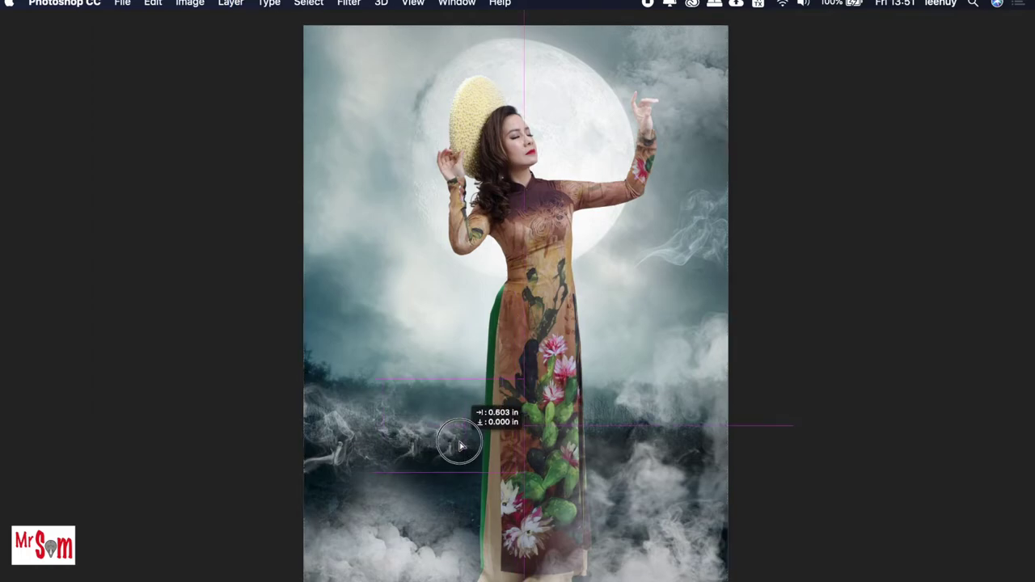
pyautogui.hotkey('ctrl', 't')
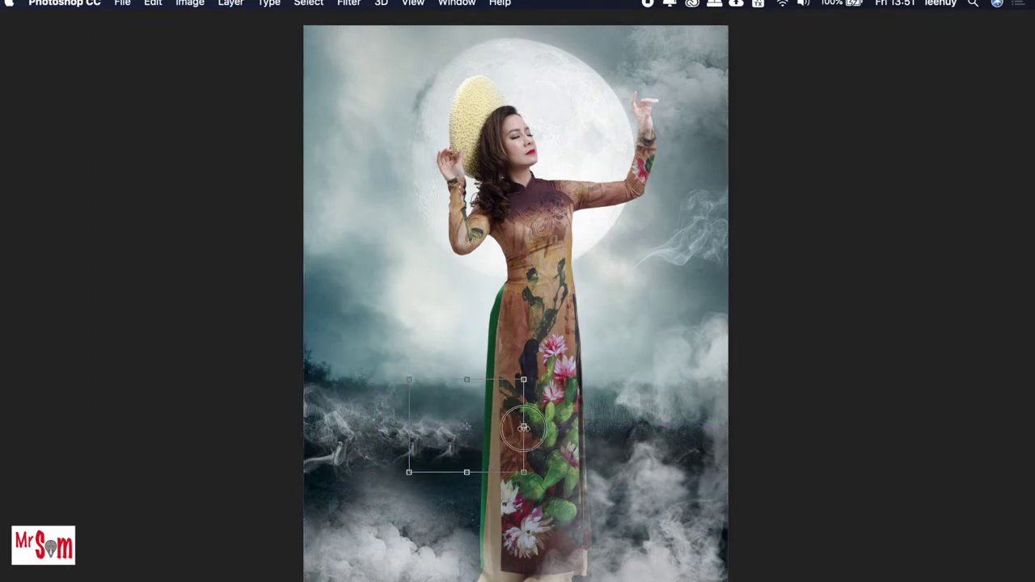
pyautogui.moveTo(523, 426); pyautogui.dragTo(599, 435)
pyautogui.moveTo(534, 435)
pyautogui.mouseDown()
pyautogui.moveTo(531, 454)
pyautogui.moveTo(540, 436)
pyautogui.mouseUp()
pyautogui.moveTo(615, 485); pyautogui.dragTo(659, 473)
pyautogui.moveTo(518, 453)
pyautogui.mouseDown()
pyautogui.moveTo(493, 443)
pyautogui.moveTo(509, 432)
pyautogui.mouseUp()
pyautogui.moveTo(663, 534); pyautogui.dragTo(683, 517)
pyautogui.moveTo(517, 441); pyautogui.dragTo(505, 503)
pyautogui.moveTo(703, 481); pyautogui.dragTo(675, 507)
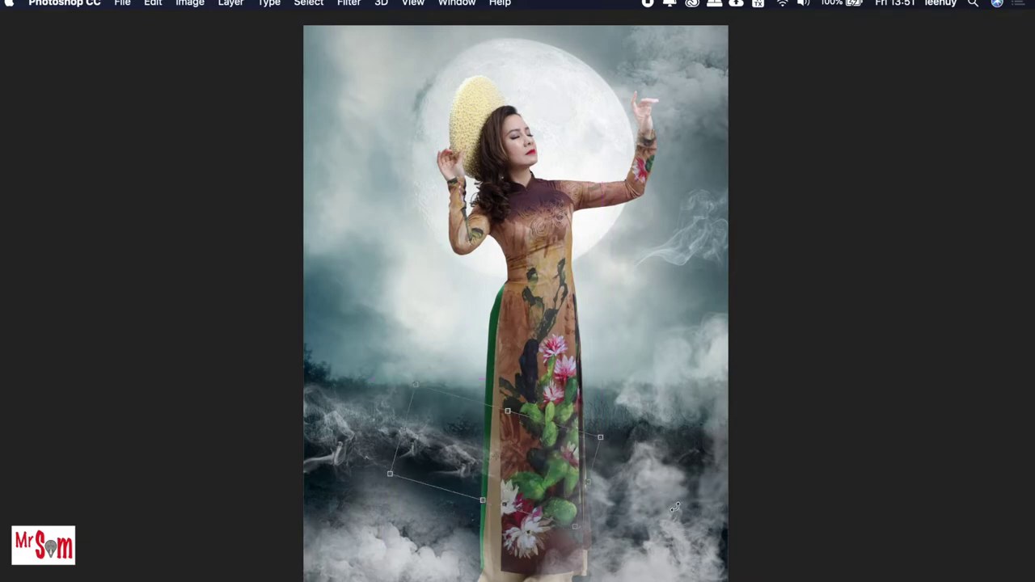
pyautogui.press('Return')
# Step: Move another smoke layer right near the dress hem and shrink it into a small patch
pyautogui.rightClick(535, 429)
pyautogui.press('Escape')
pyautogui.scroll(-3, 518, 324)
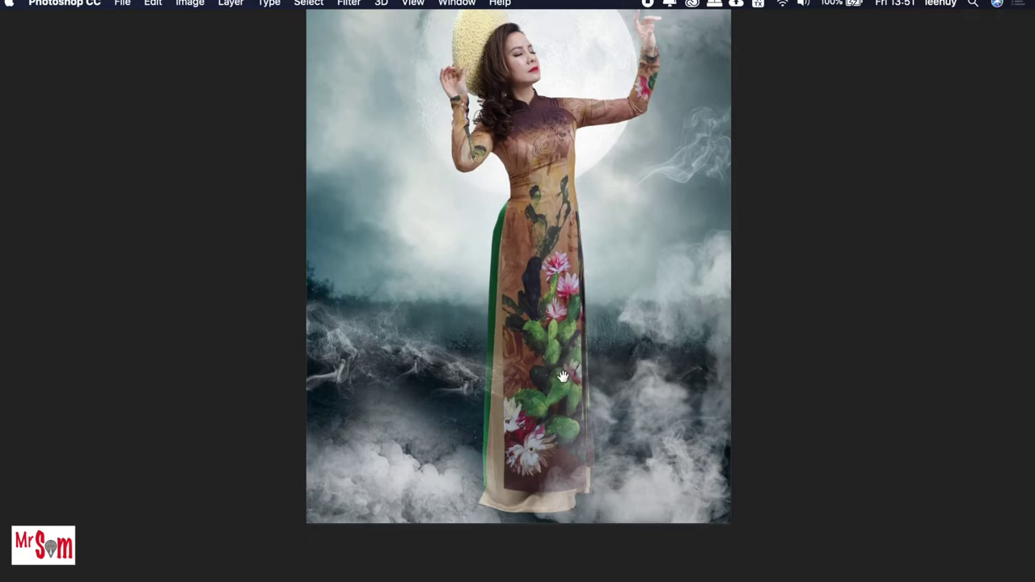
pyautogui.rightClick(404, 497)
pyautogui.click(404, 497)
pyautogui.moveTo(411, 500); pyautogui.dragTo(478, 512)
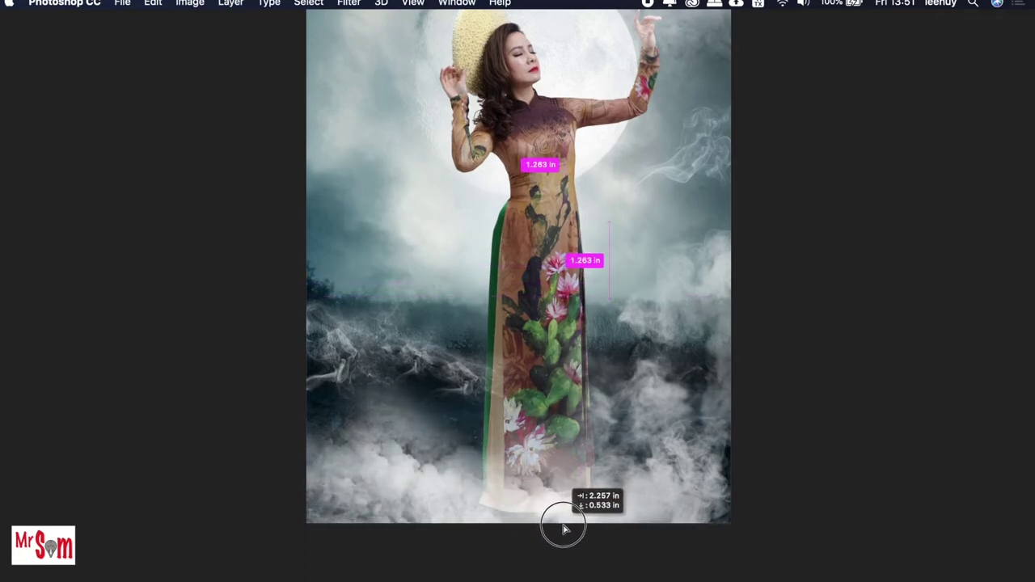
pyautogui.moveTo(478, 513); pyautogui.dragTo(569, 529)
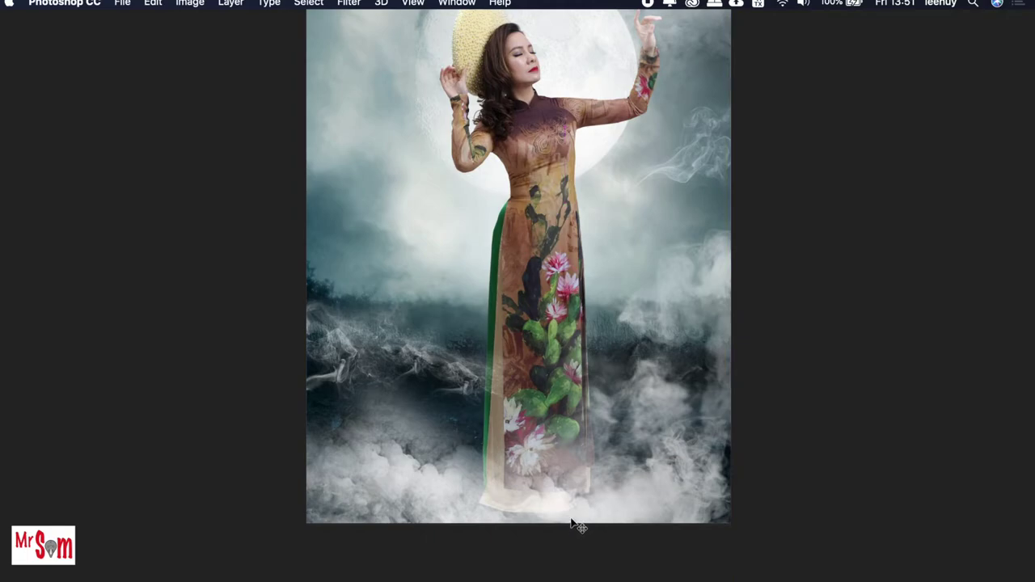
pyautogui.hotkey('ctrl', 't')
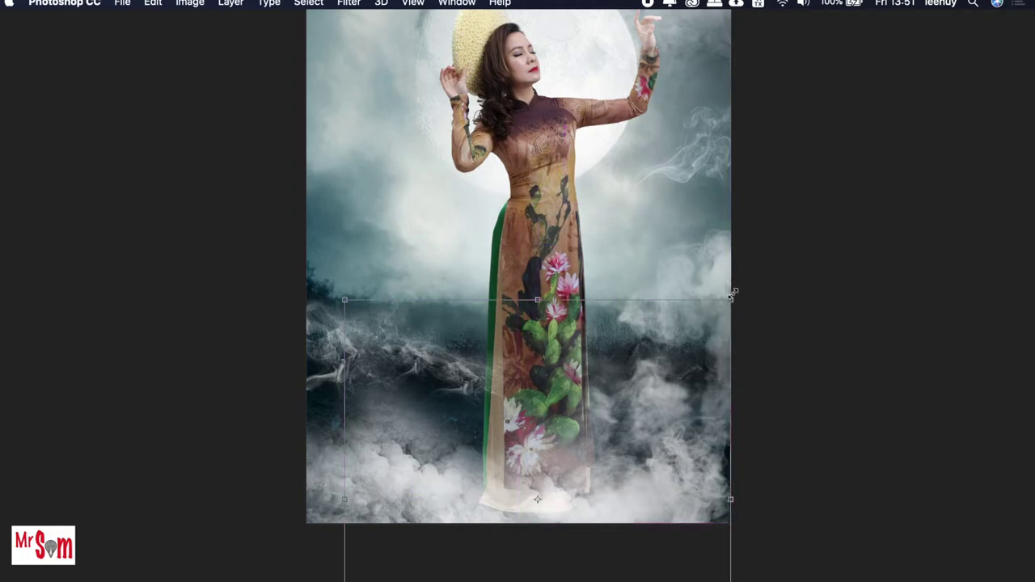
pyautogui.moveTo(732, 294)
pyautogui.mouseDown()
pyautogui.moveTo(604, 430)
pyautogui.moveTo(553, 438)
pyautogui.moveTo(537, 473)
pyautogui.mouseUp()
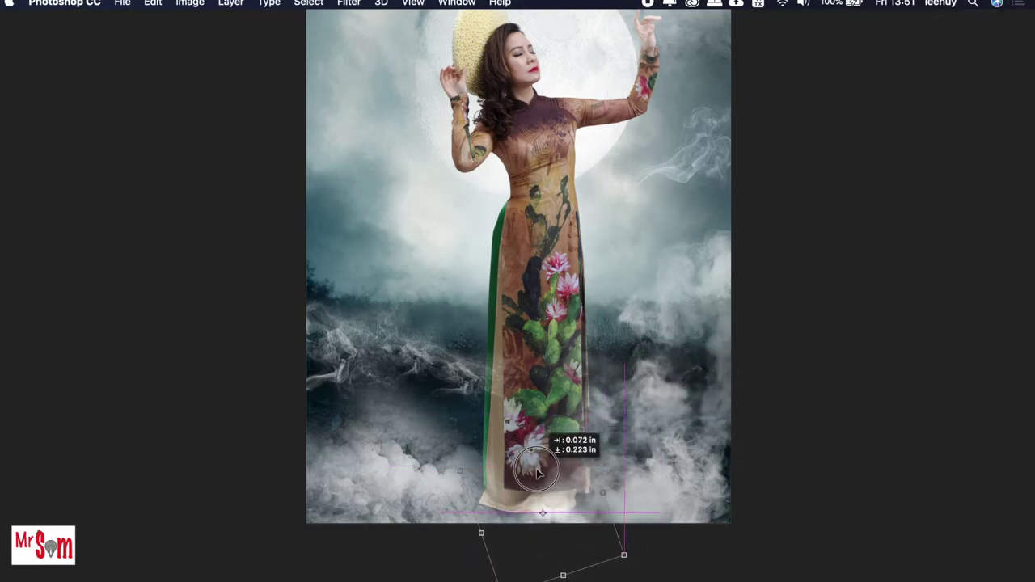
pyautogui.press('Return')
# Step: Fit the composite on screen, restore the panels and apply Layer > Flatten Image
pyautogui.rightClick(617, 434)
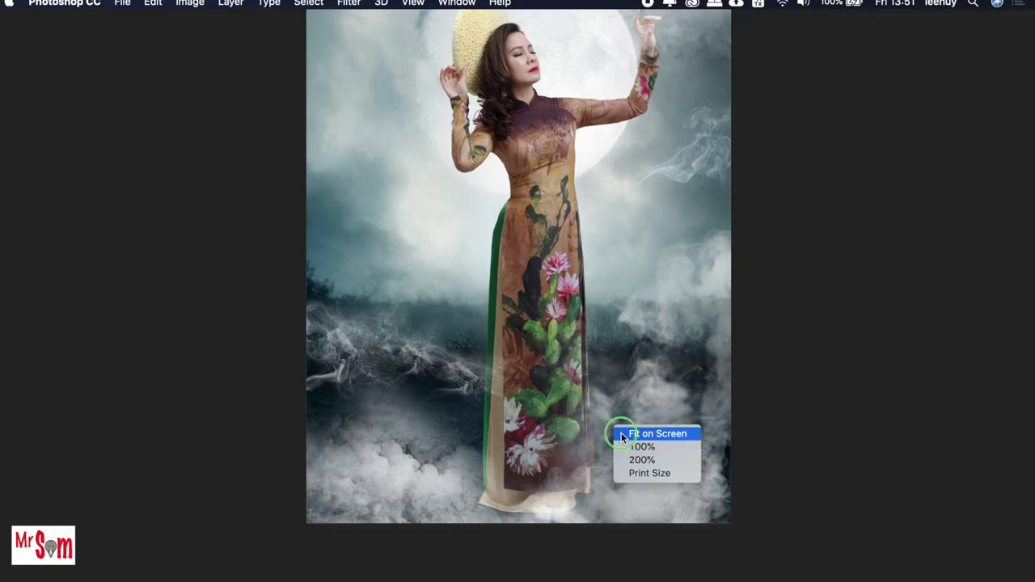
pyautogui.click(646, 429)
pyautogui.press('Tab')
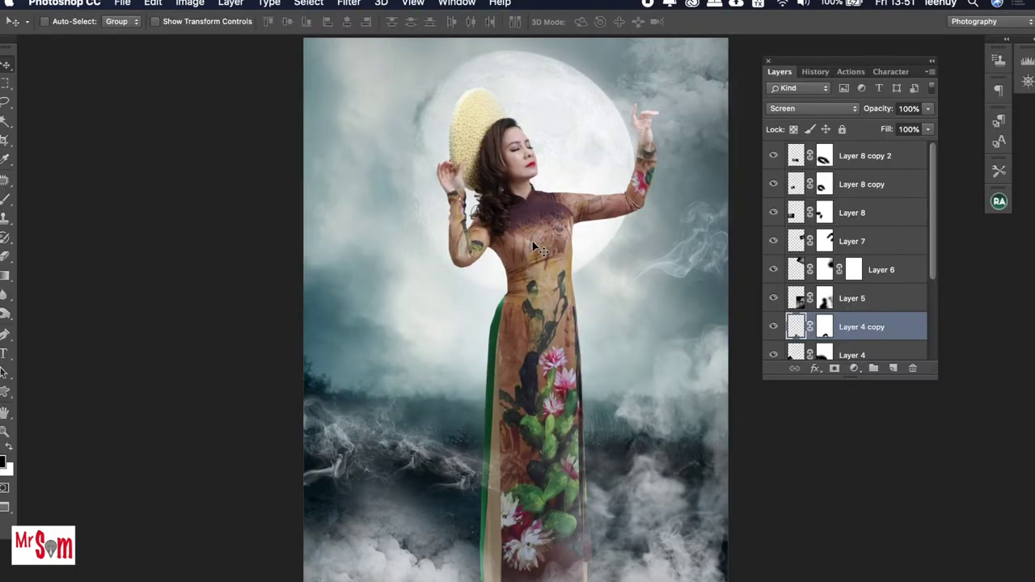
pyautogui.press('Tab')
pyautogui.press('Tab')
pyautogui.press('Tab')
pyautogui.press('Tab')
pyautogui.press('Tab')
pyautogui.press('Tab')
pyautogui.press('Tab')
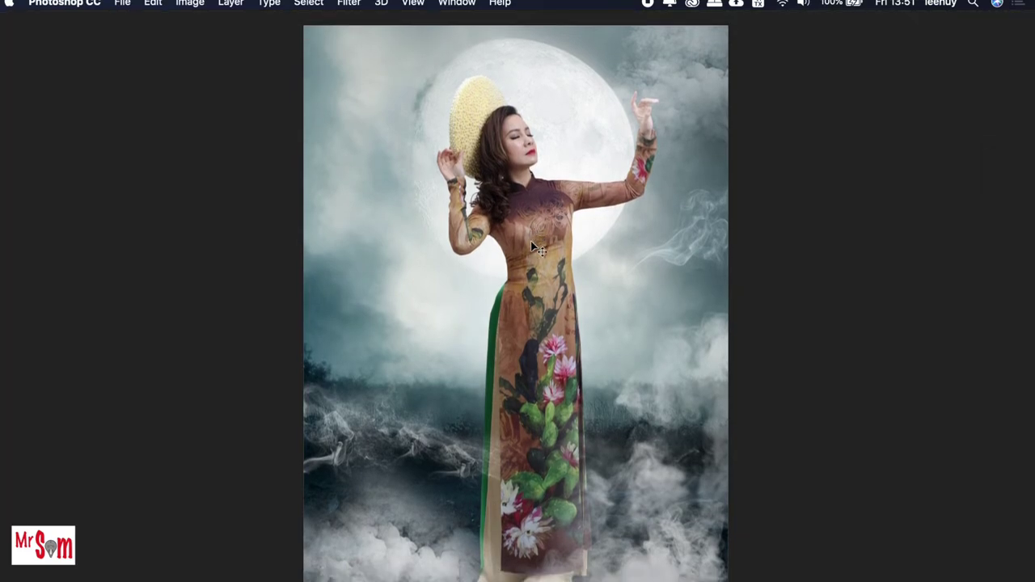
pyautogui.press('Tab')
pyautogui.press('Tab')
pyautogui.press('Tab')
pyautogui.press('Tab')
pyautogui.press('Tab')
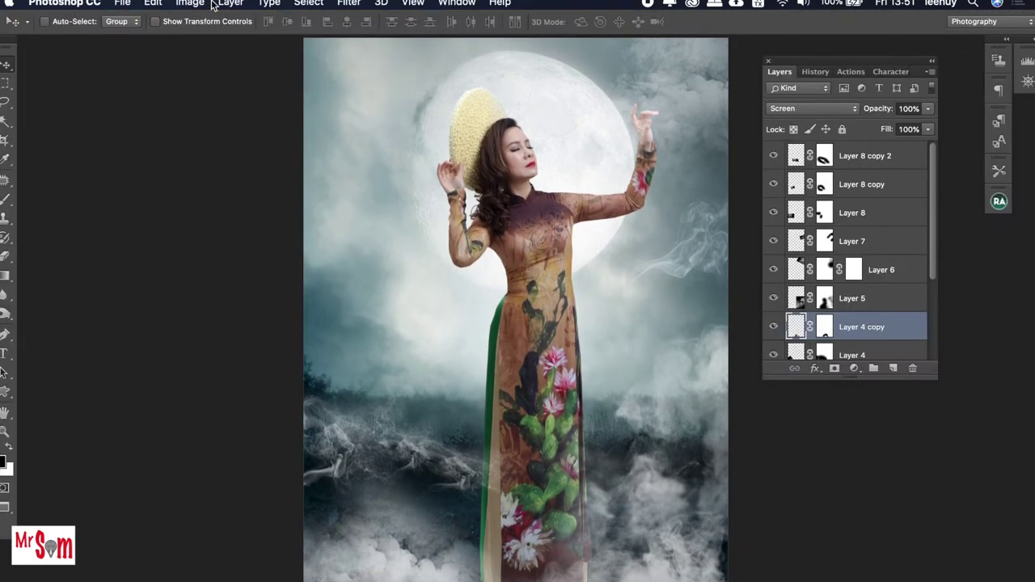
pyautogui.click(123, 6)
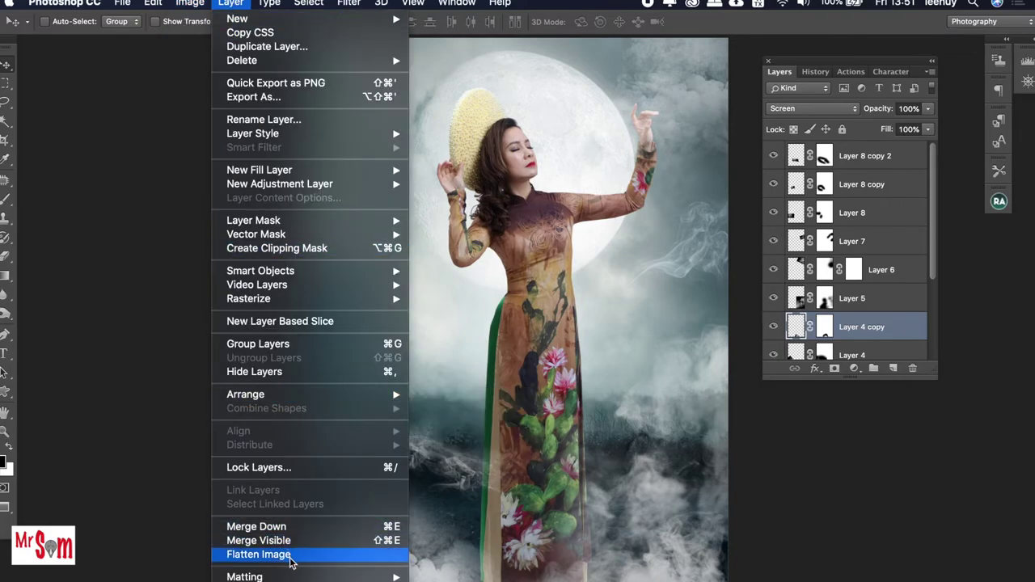
pyautogui.click(289, 554)
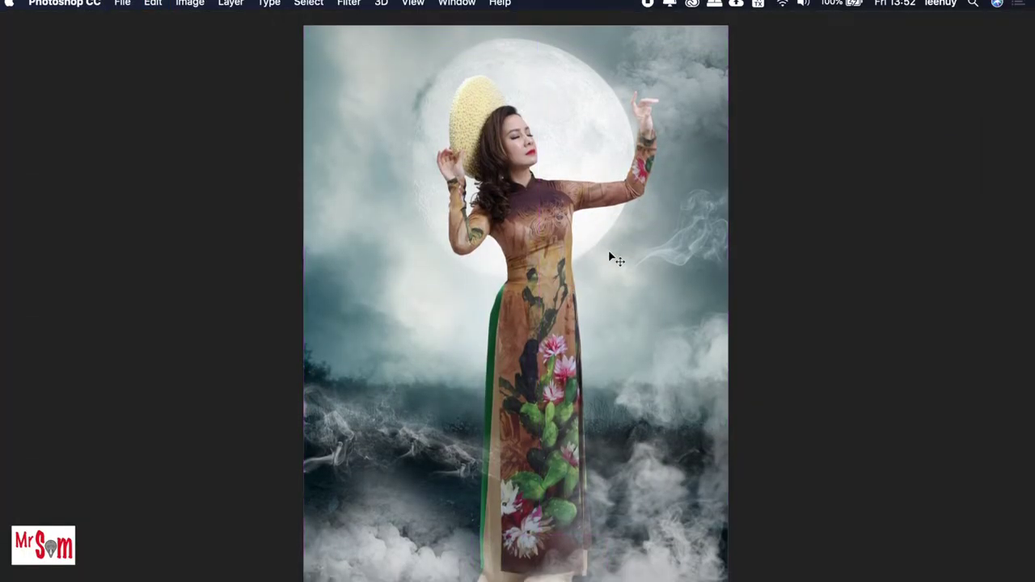
# Step: Zoom in on the woman's face and make Layer 1, her cut-out, active
pyautogui.press('super+plus')
pyautogui.press('super+plus')
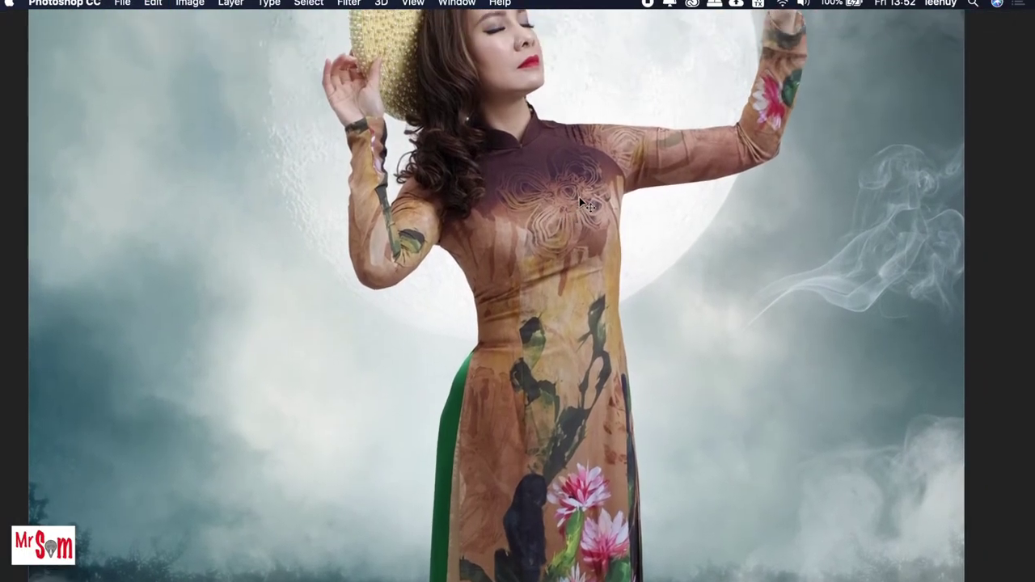
pyautogui.scroll(4, 617, 279)
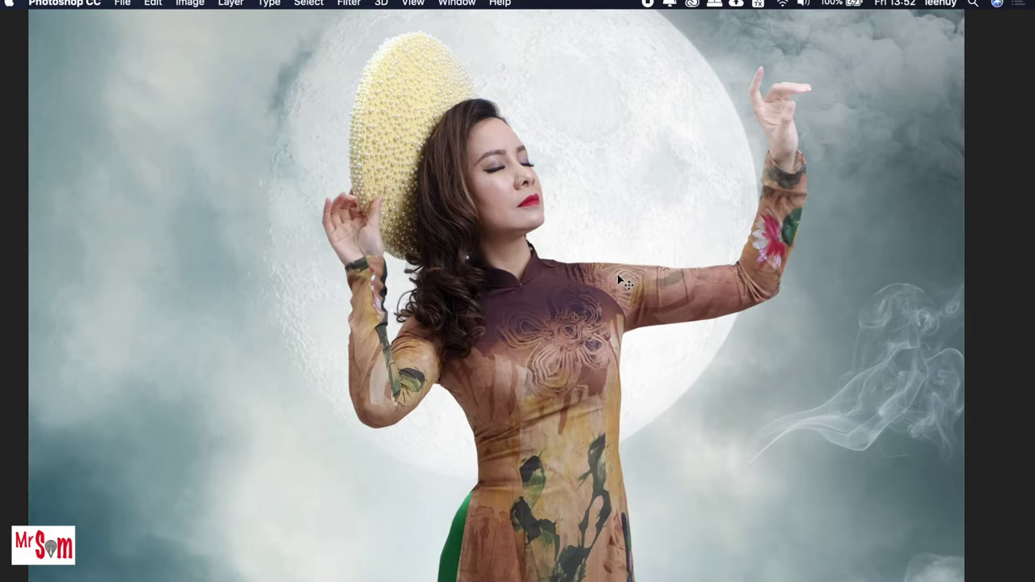
pyautogui.press('super+plus')
pyautogui.scroll(3, 513, 212)
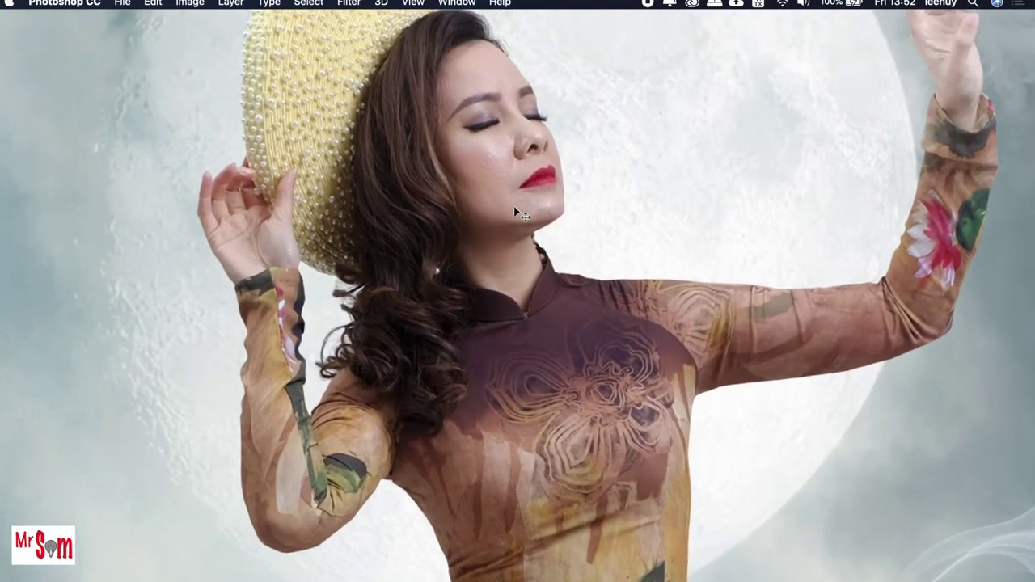
pyautogui.rightClick(512, 219)
pyautogui.click(512, 220)
pyautogui.press('Tab')
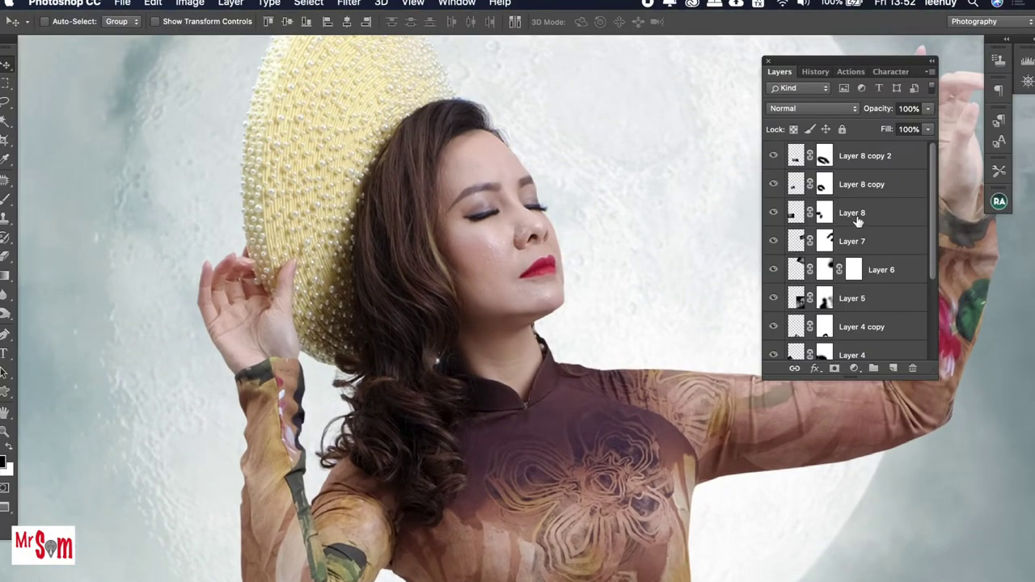
pyautogui.rightClick(478, 227)
pyautogui.click(495, 238)
pyautogui.scroll(-2, 863, 311)
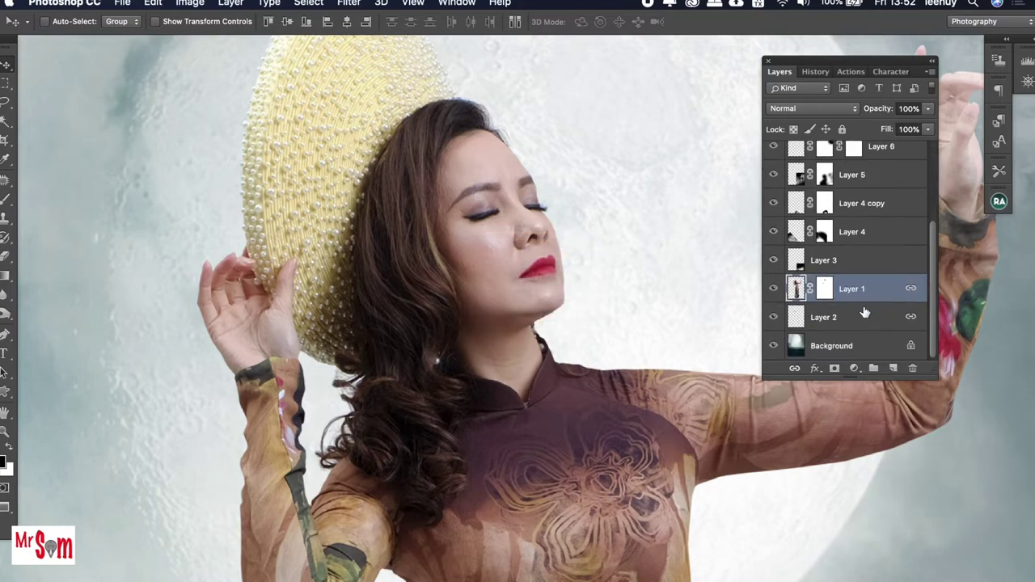
pyautogui.scroll(2, 509, 240)
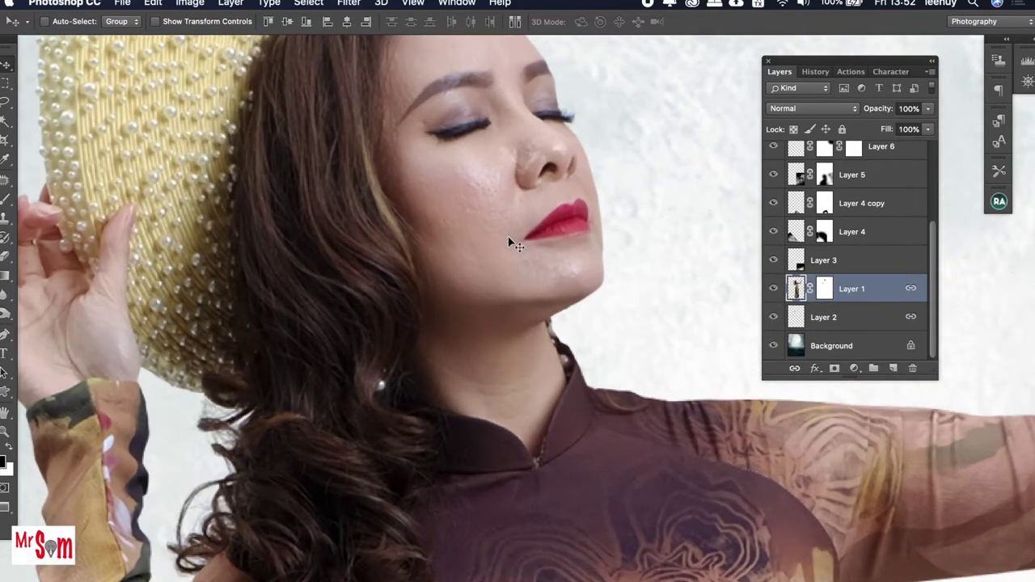
pyautogui.scroll(1, 508, 238)
pyautogui.scroll(1, 497, 227)
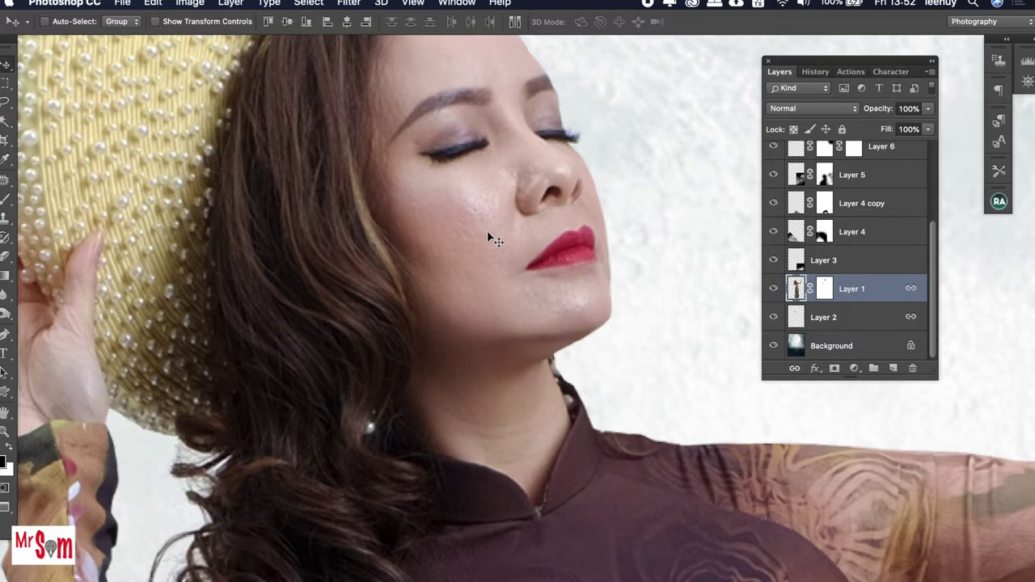
# Step: Clone-stamp the dark cheek blemishes away at about 45% opacity
pyautogui.press('j')
pyautogui.press('s')
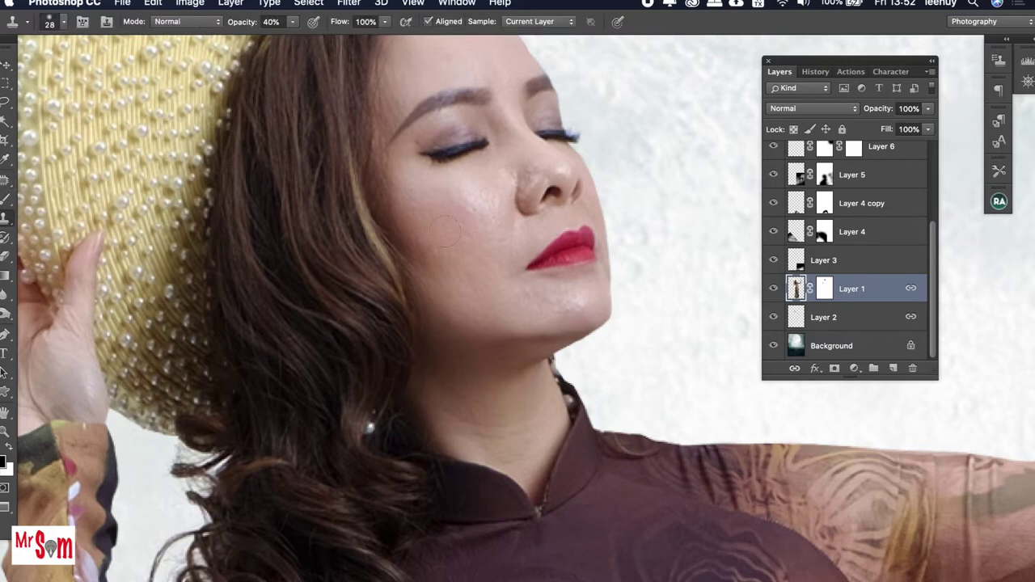
pyautogui.rightClick(4, 217)
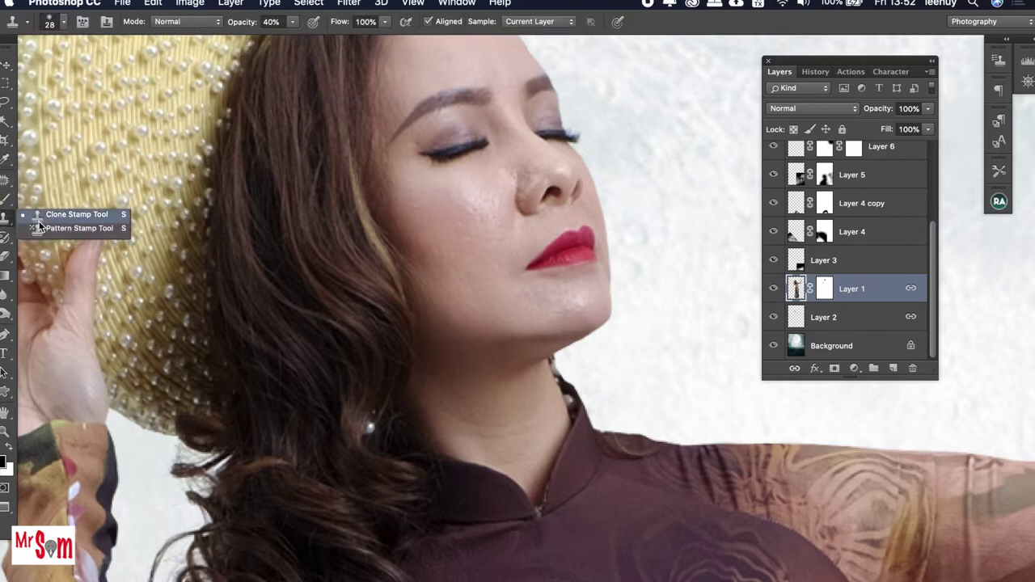
pyautogui.click(58, 217)
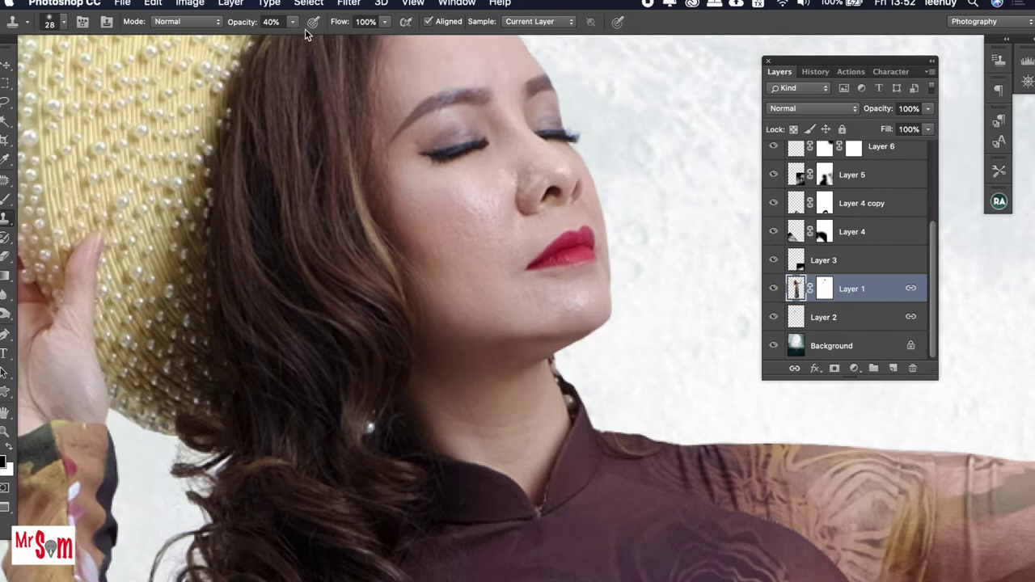
pyautogui.moveTo(292, 22); pyautogui.dragTo(298, 39)
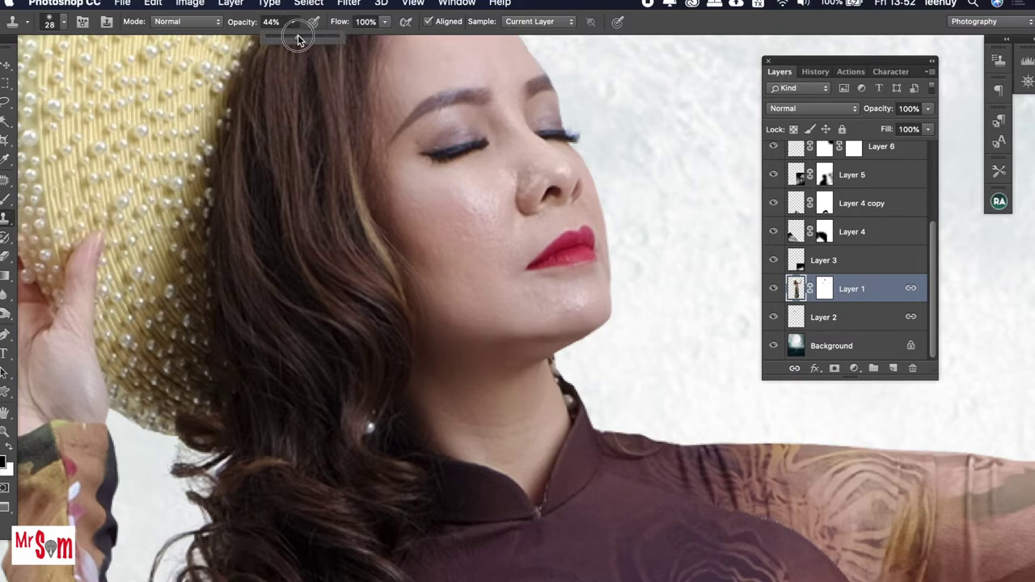
pyautogui.click(470, 207)
pyautogui.click(478, 211)
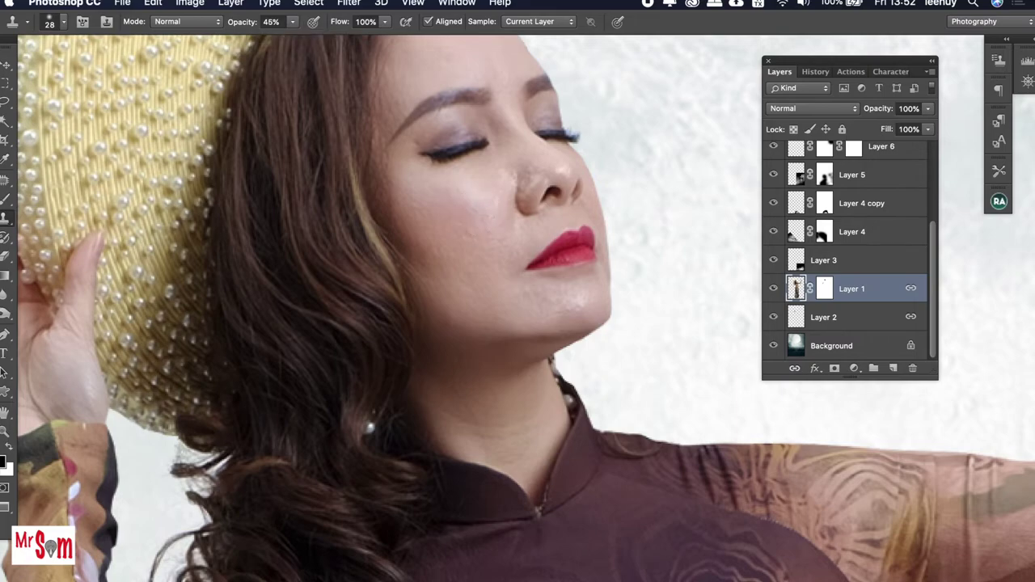
pyautogui.click(462, 227)
pyautogui.keyDown('alt'); pyautogui.click(441, 277); pyautogui.keyUp('alt')
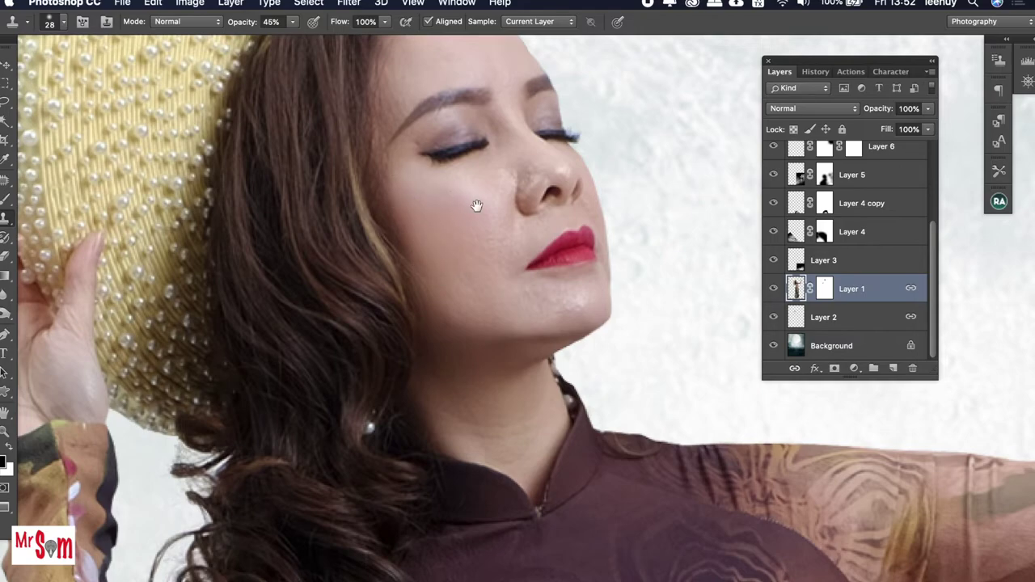
# Step: Clone clean skin over the chin, then reduce the brush to 20 px and sample beside the nose
pyautogui.moveTo(476, 205); pyautogui.dragTo(458, 217)
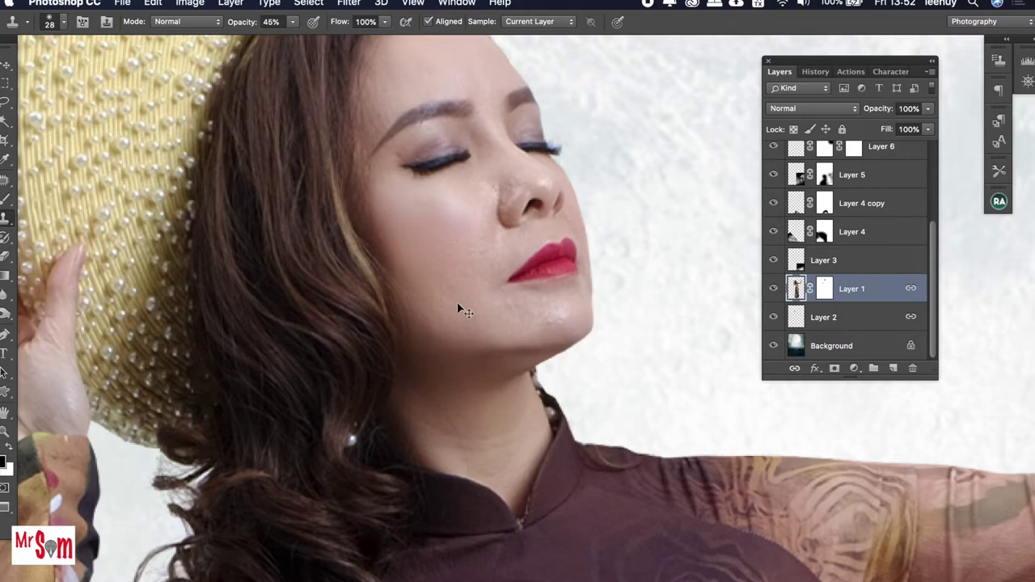
pyautogui.moveTo(456, 312); pyautogui.dragTo(456, 282)
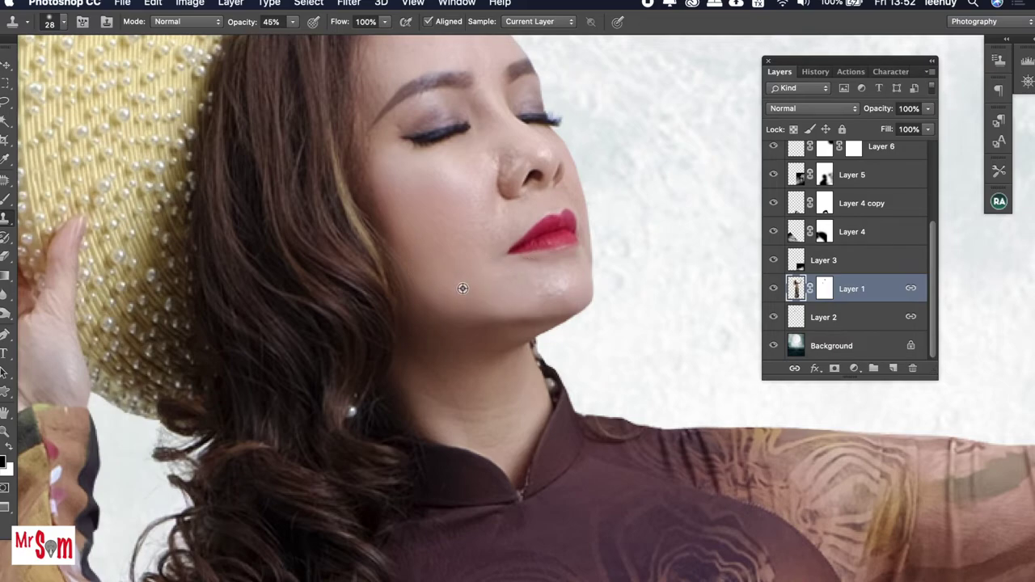
pyautogui.keyDown('alt'); pyautogui.click(519, 291); pyautogui.keyUp('alt')
pyautogui.moveTo(544, 285); pyautogui.dragTo(572, 281)
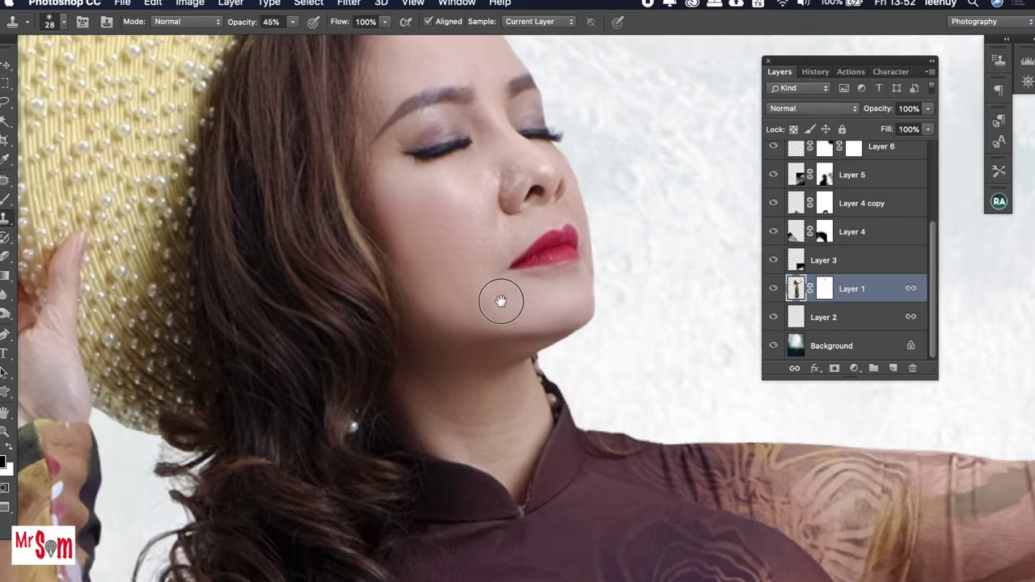
pyautogui.moveTo(499, 278); pyautogui.dragTo(501, 317)
pyautogui.rightClick(502, 317)
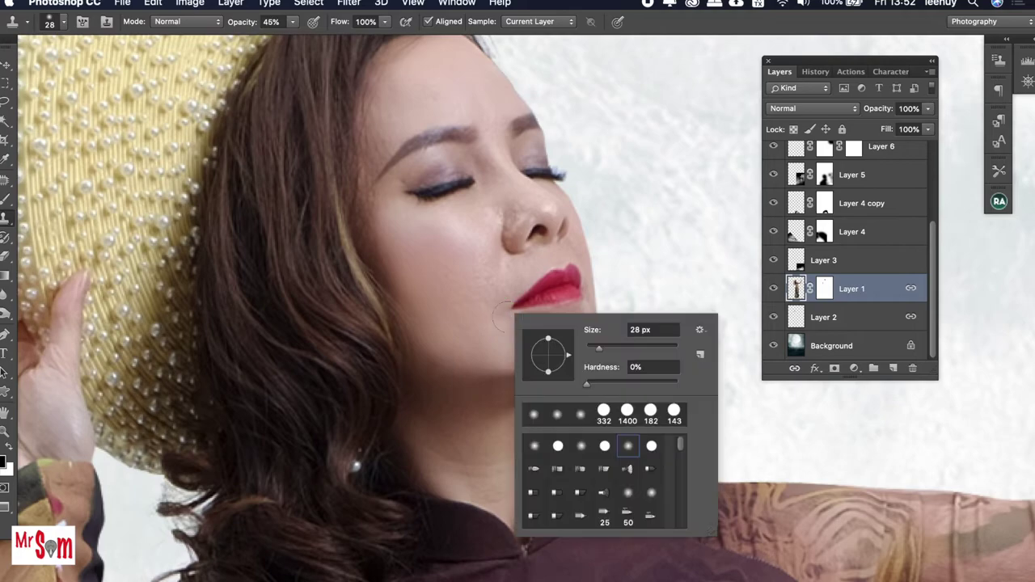
pyautogui.moveTo(585, 349); pyautogui.dragTo(595, 348)
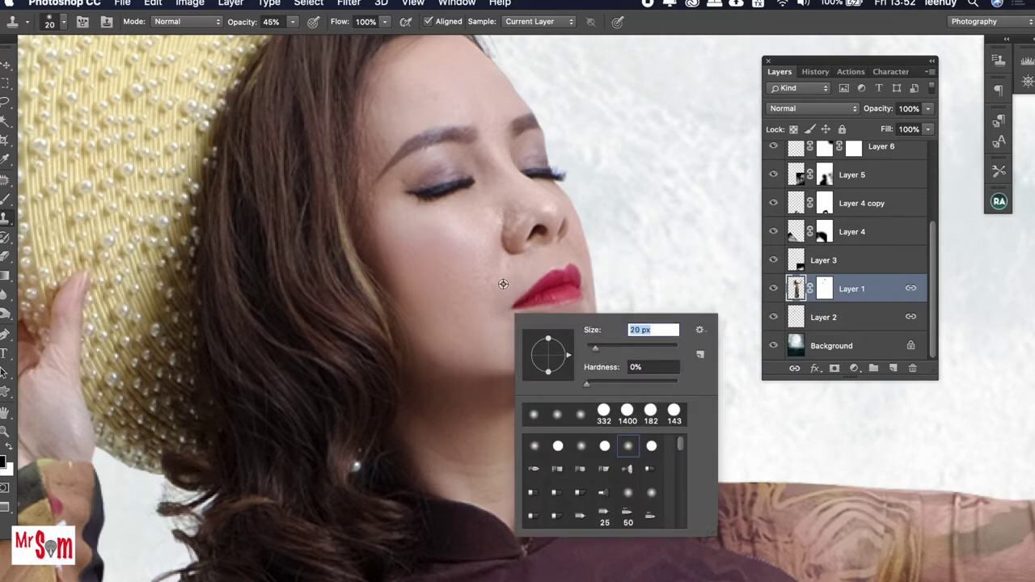
pyautogui.press('Return')
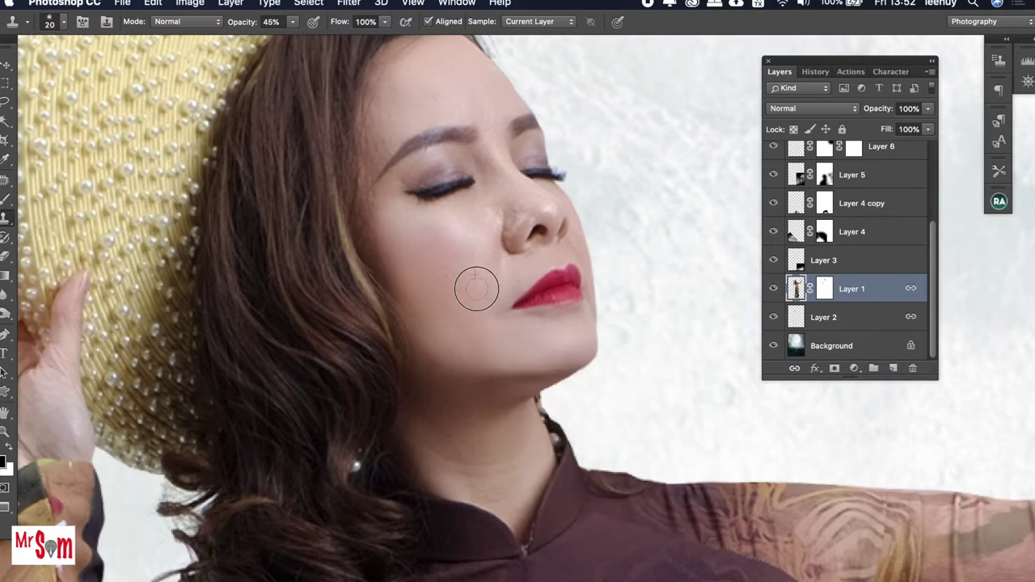
pyautogui.moveTo(483, 263); pyautogui.dragTo(471, 297)
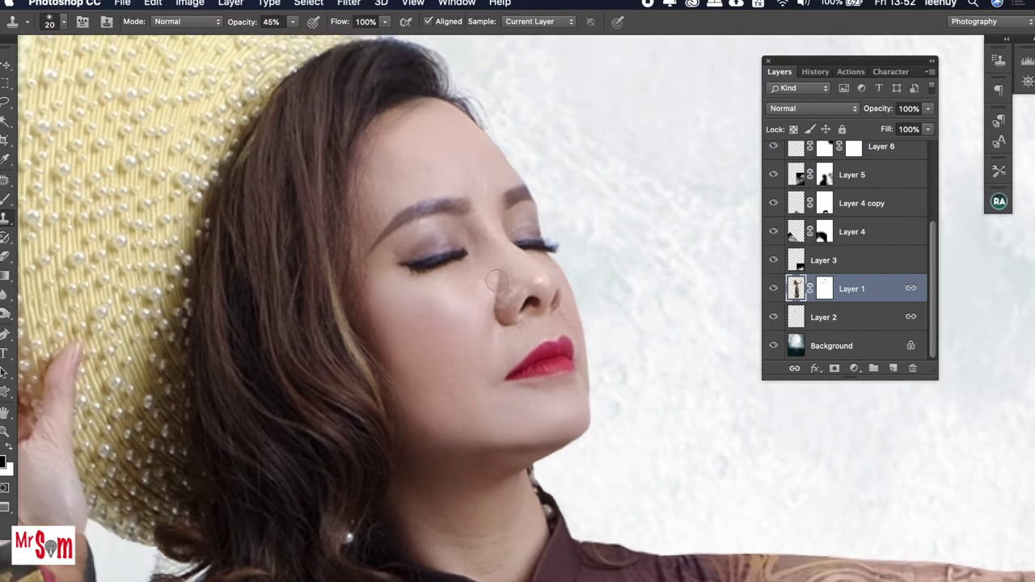
pyautogui.keyDown('alt'); pyautogui.click(488, 278); pyautogui.keyUp('alt')
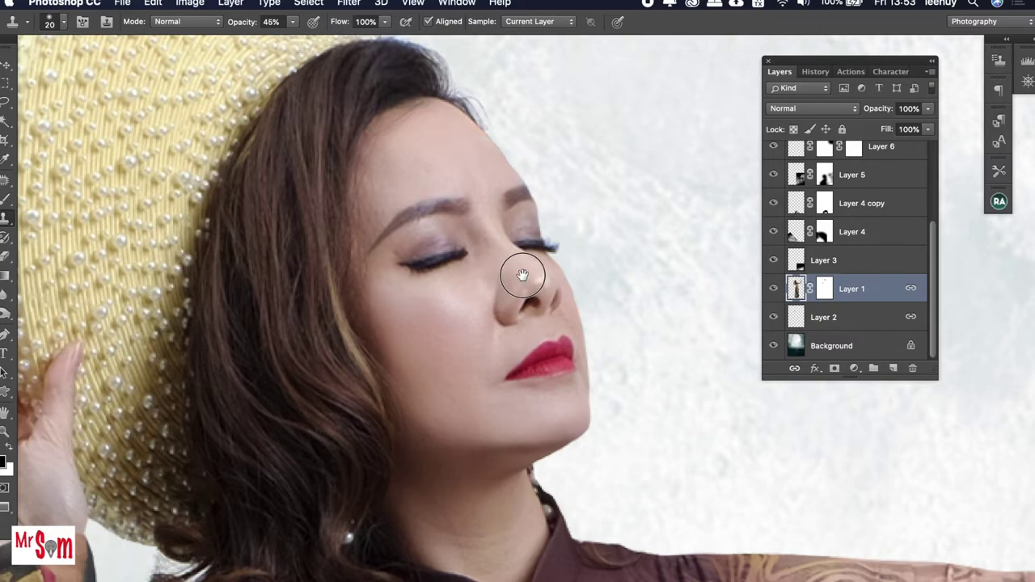
# Step: Reduce the clone brush to 17 px and retouch the nose bridge
pyautogui.scroll(2, 522, 277)
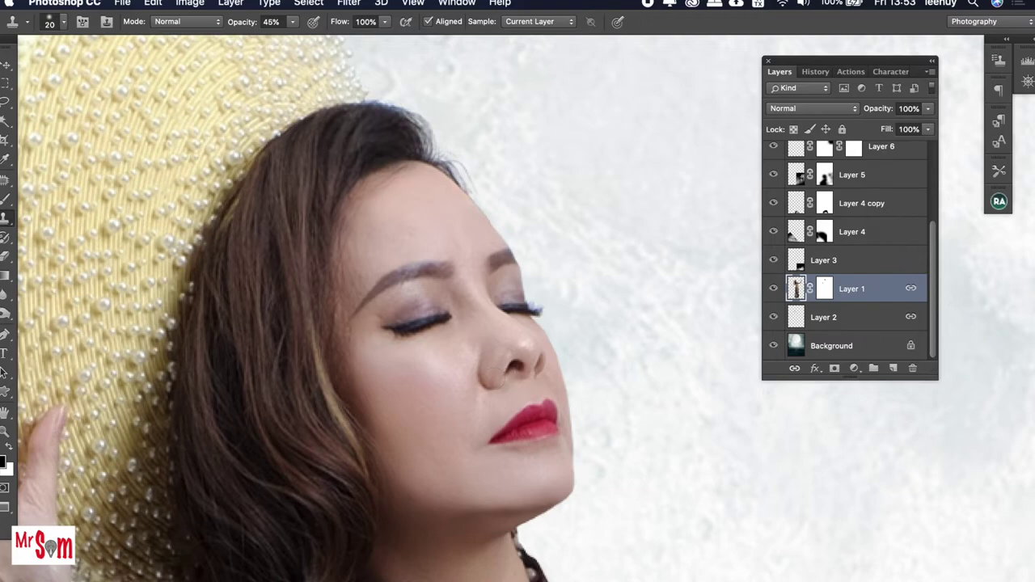
pyautogui.scroll(1, 508, 379)
pyautogui.rightClick(534, 374)
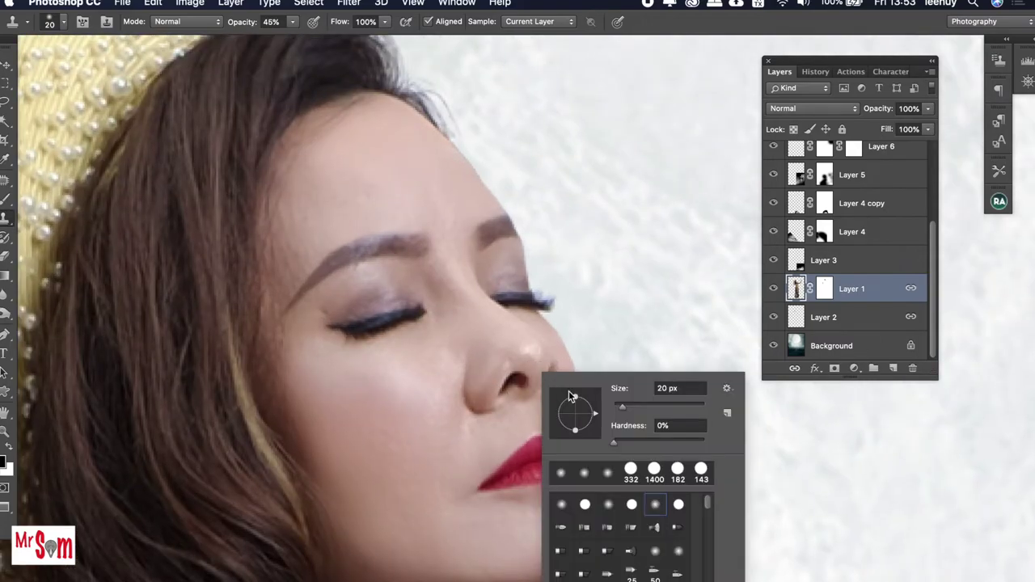
pyautogui.moveTo(619, 411); pyautogui.dragTo(617, 412)
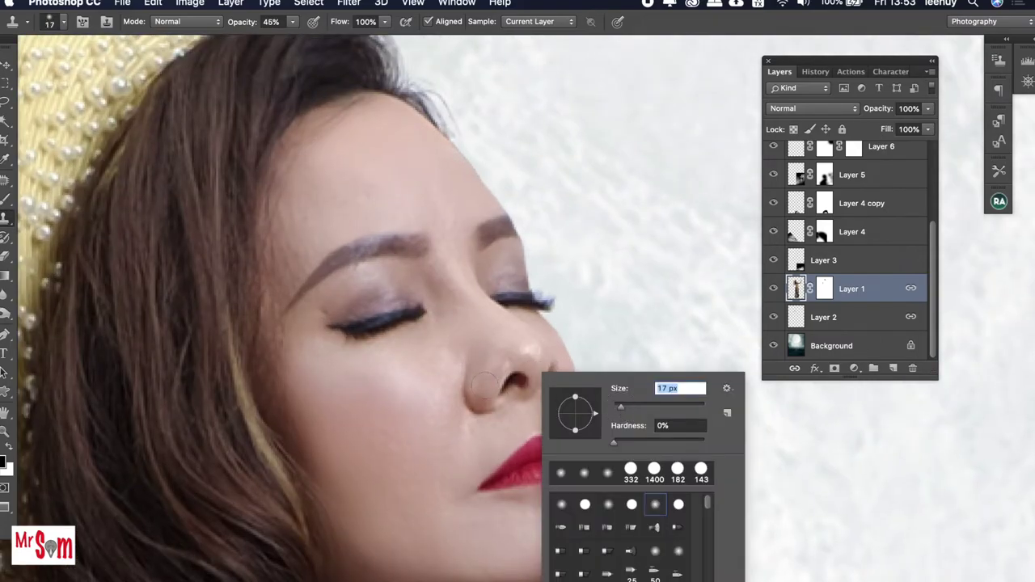
pyautogui.press('Return')
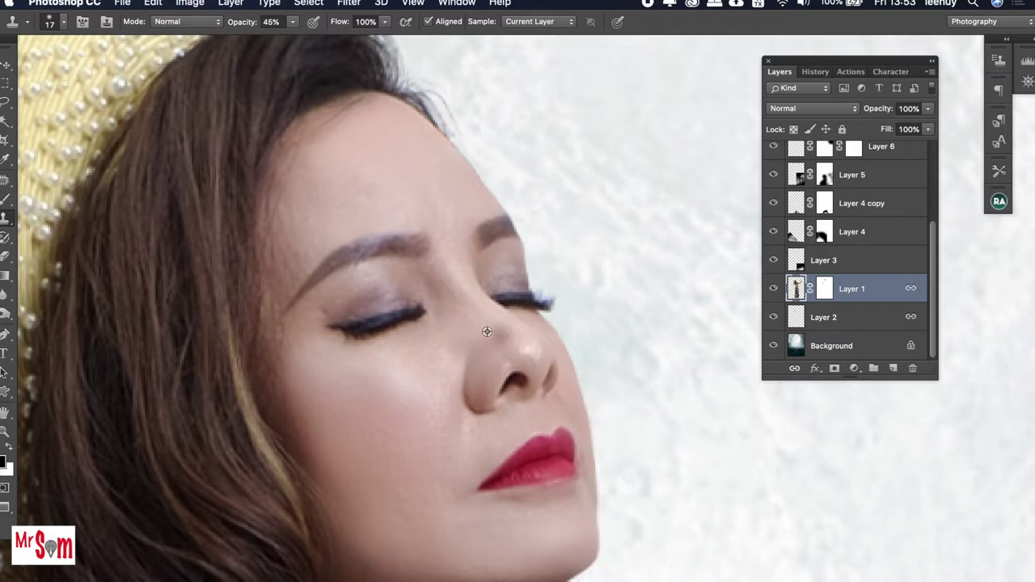
pyautogui.keyDown('alt'); pyautogui.click(466, 313); pyautogui.keyUp('alt')
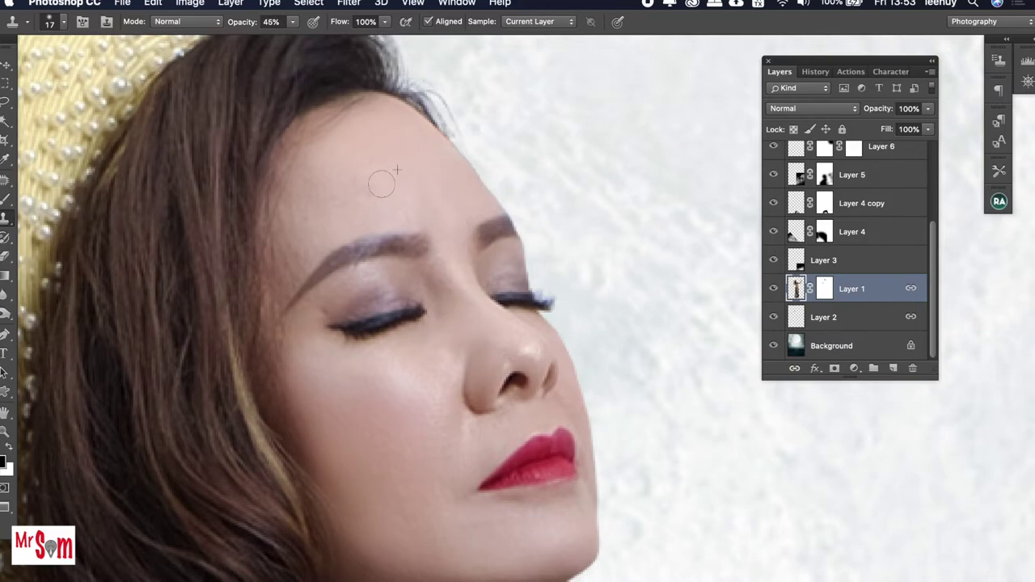
# Step: Reduce the clone brush to 11 px and clone over the skin beside the eyebrow
pyautogui.moveTo(347, 178); pyautogui.dragTo(389, 178)
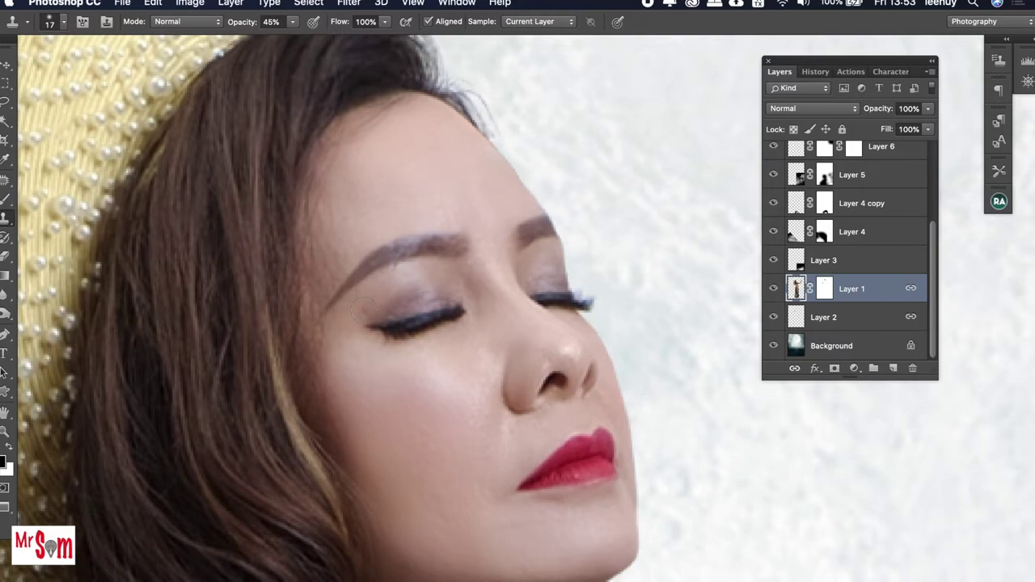
pyautogui.rightClick(428, 267)
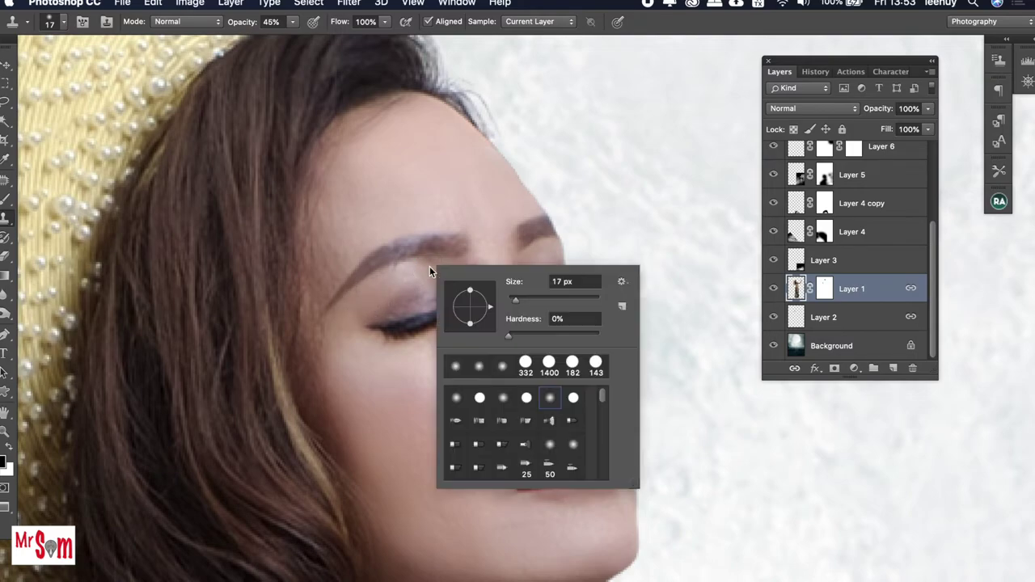
pyautogui.moveTo(515, 304); pyautogui.dragTo(512, 303)
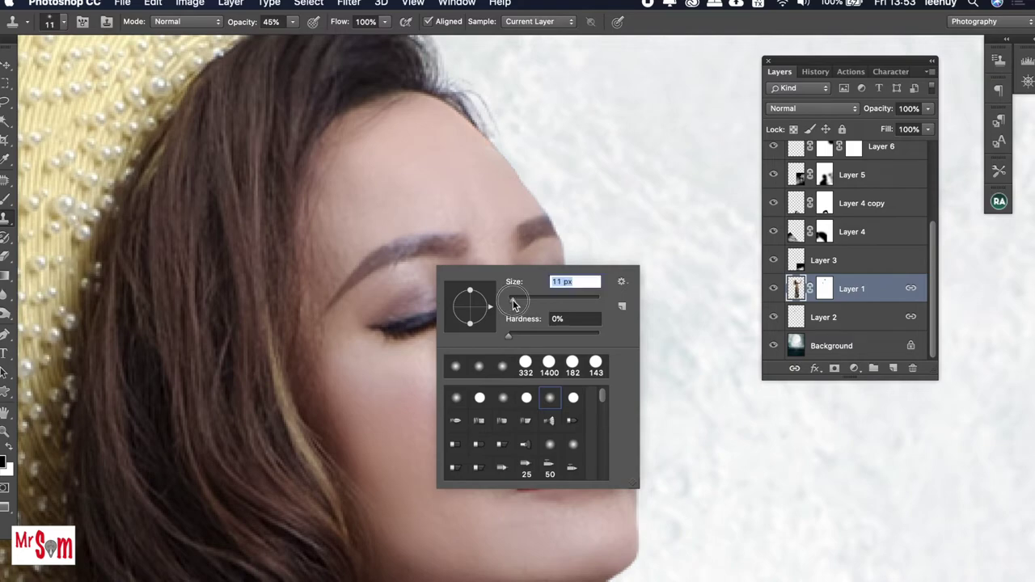
pyautogui.click(390, 280)
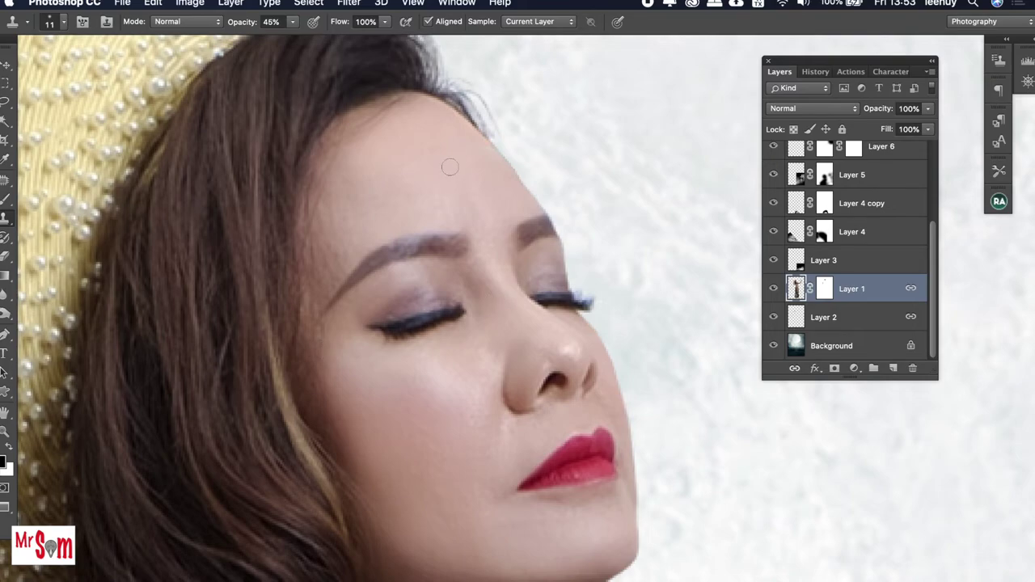
# Step: Zoom out to fit the whole moonlit composite on screen
pyautogui.press('super+minus')
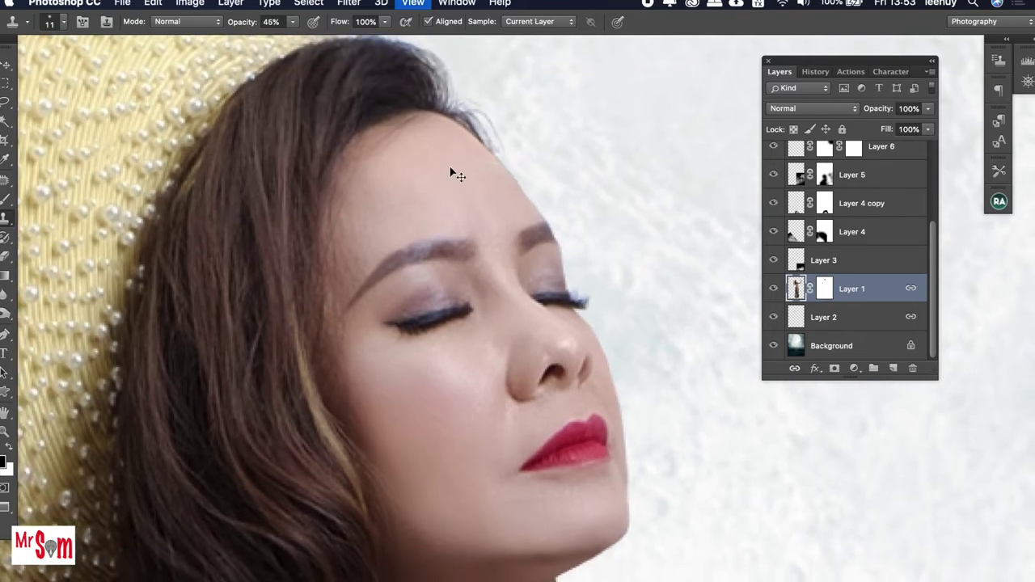
pyautogui.press('super+minus')
pyautogui.press('super+minus')
pyautogui.press('super+0')
pyautogui.press('Tab')
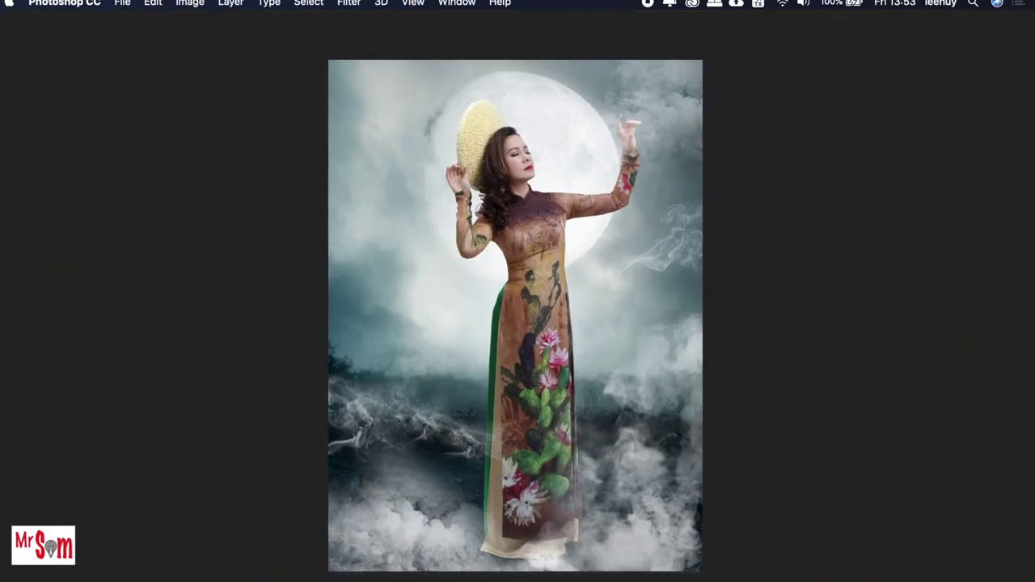
pyautogui.rightClick(545, 273)
pyautogui.click(566, 291)
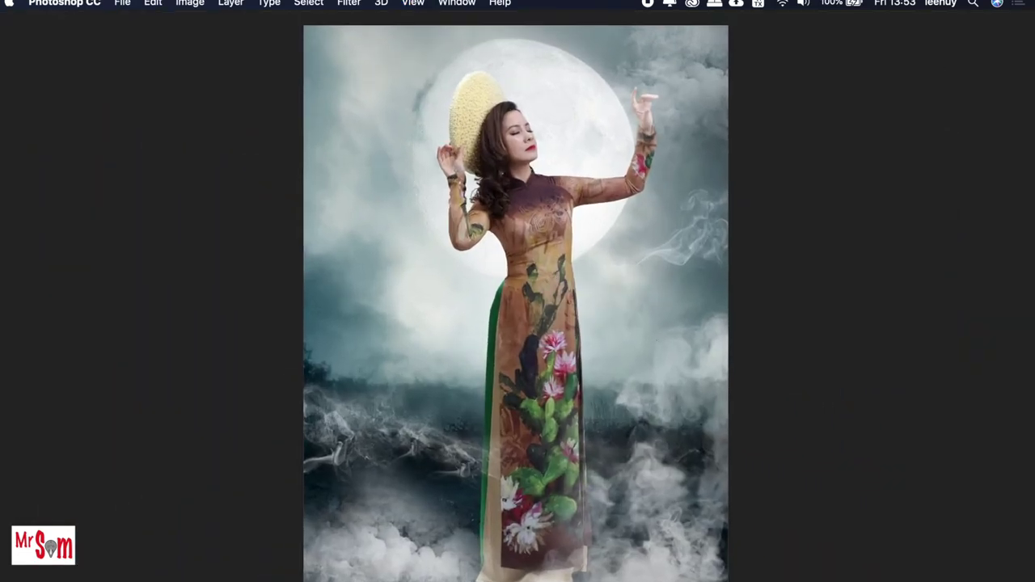
pyautogui.press('Tab')
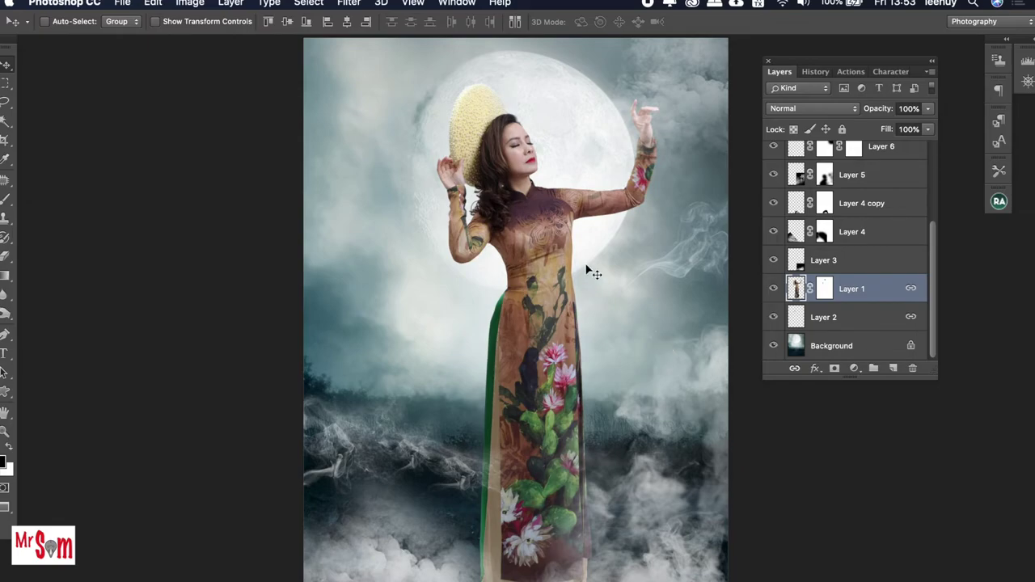
pyautogui.press('Tab')
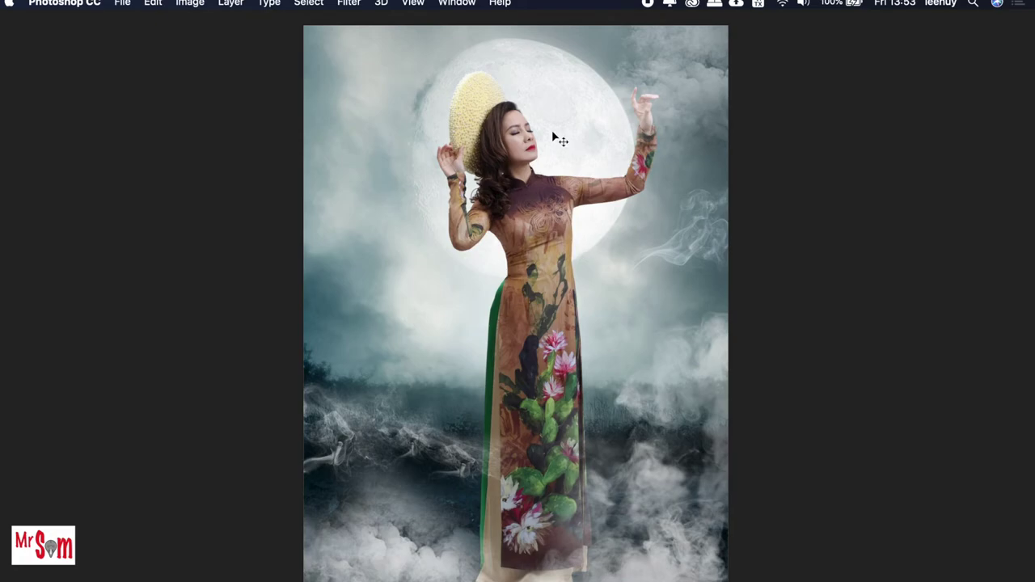
# Step: Scroll over the composite, then bring back the toolbar, options bar and Layers panel
pyautogui.scroll(3, 556, 139)
pyautogui.scroll(3, 545, 230)
pyautogui.scroll(-3, 549, 338)
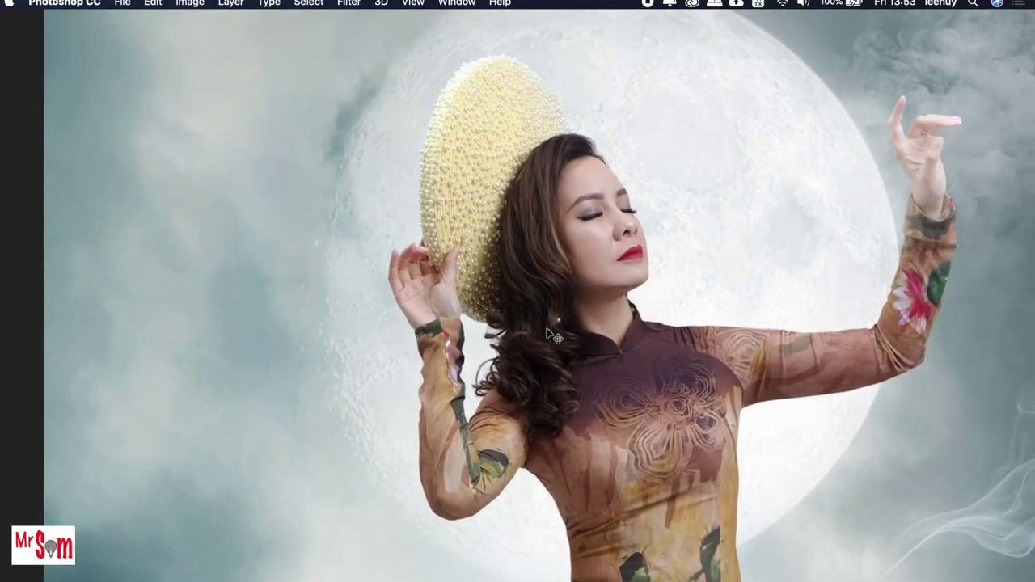
pyautogui.scroll(2, 556, 319)
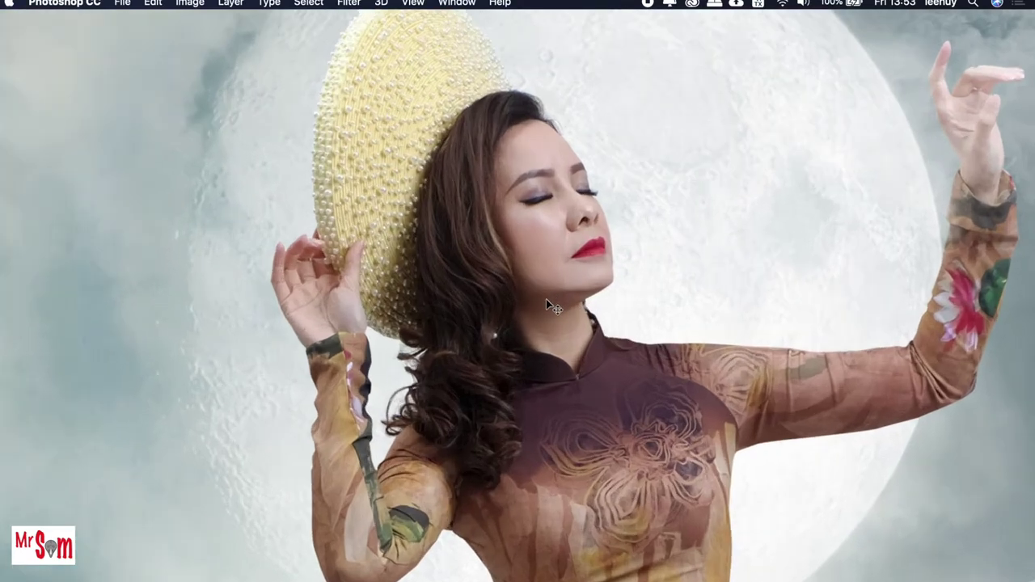
pyautogui.scroll(-1, 557, 291)
pyautogui.scroll(-3, 551, 277)
pyautogui.scroll(-2, 550, 277)
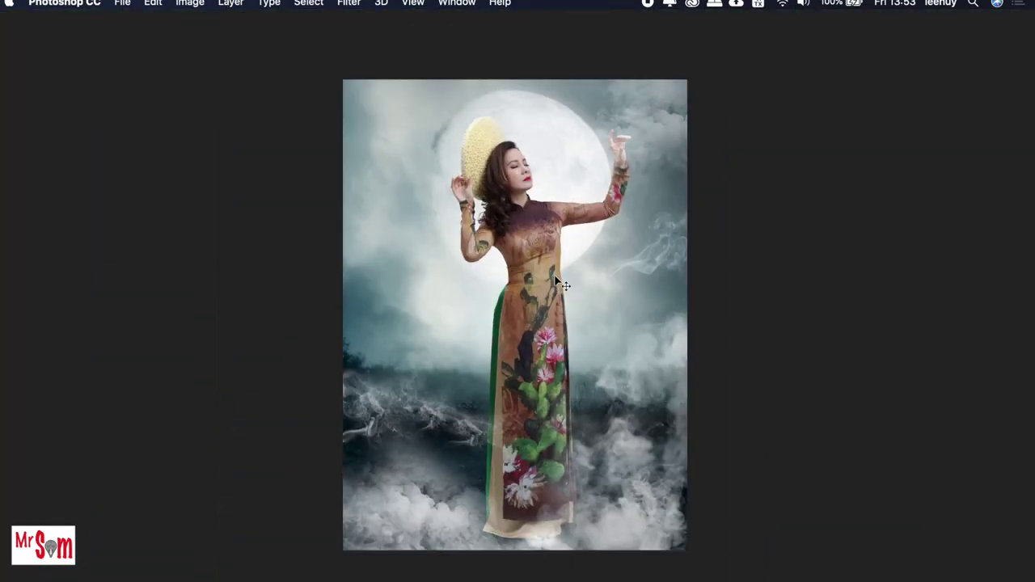
pyautogui.press('Tab')
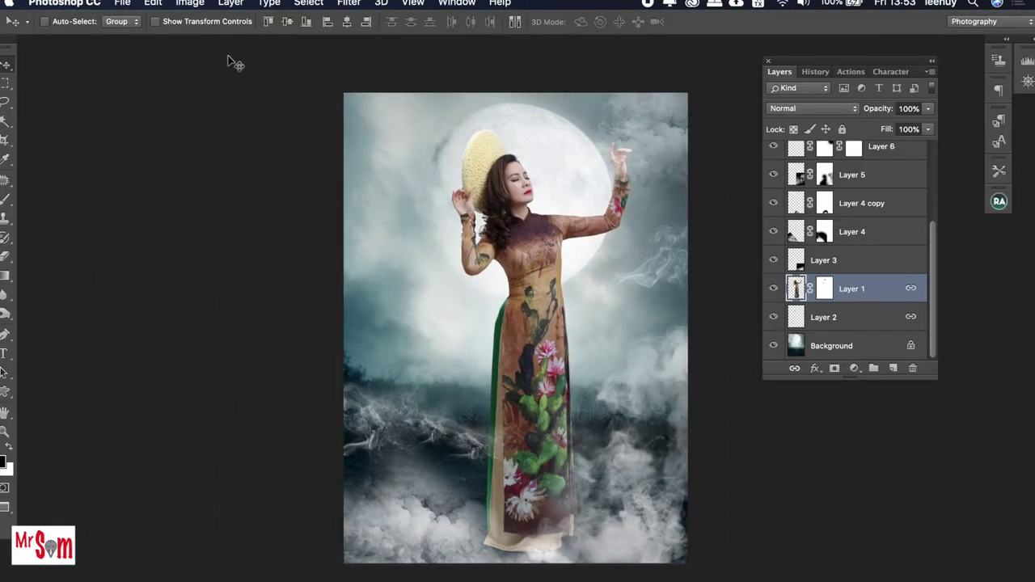
# Step: Flatten the image to one Background layer and open the Camera Raw Filter on it
pyautogui.click(191, 4)
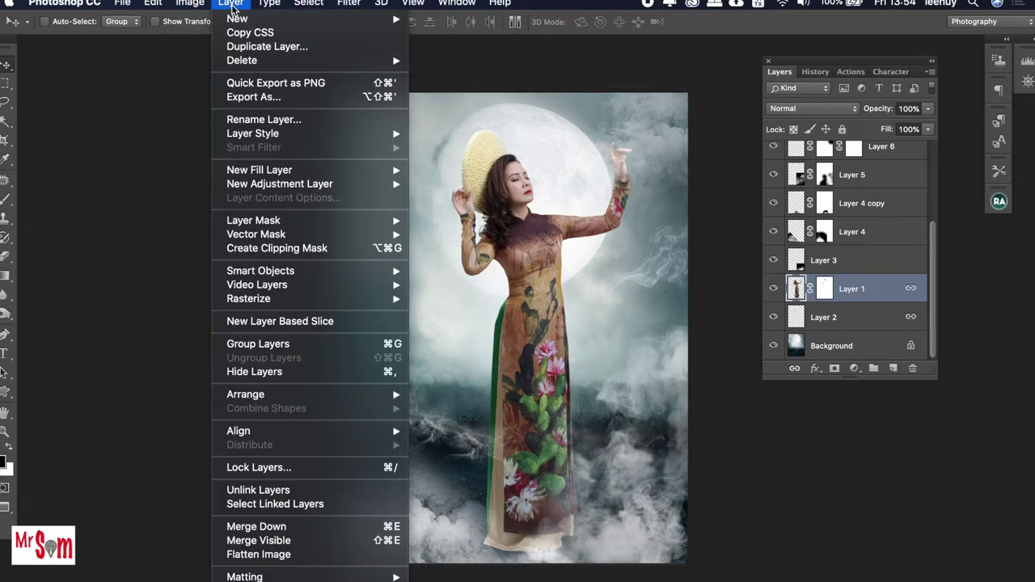
pyautogui.click(297, 556)
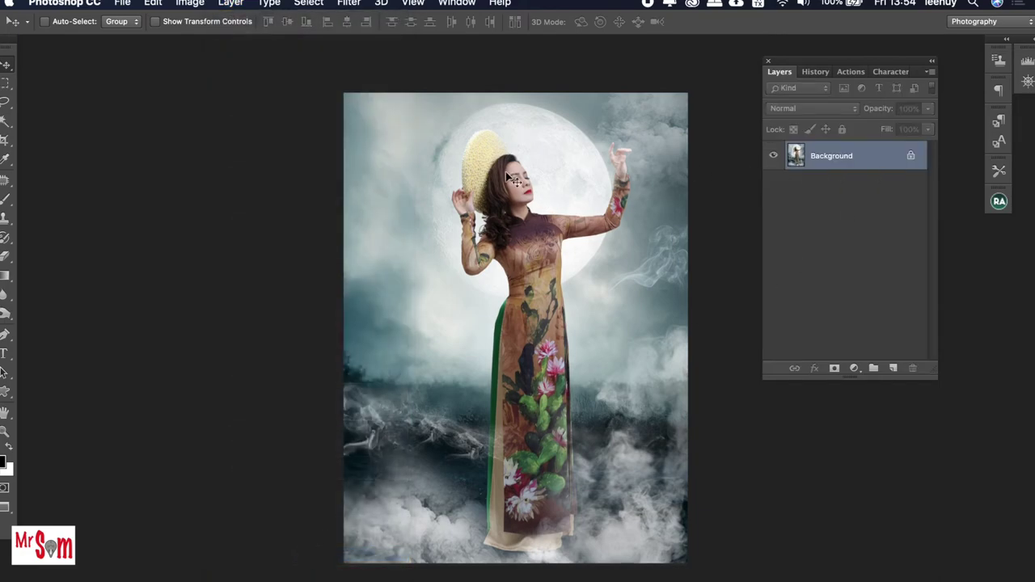
pyautogui.press('super+shift+a')
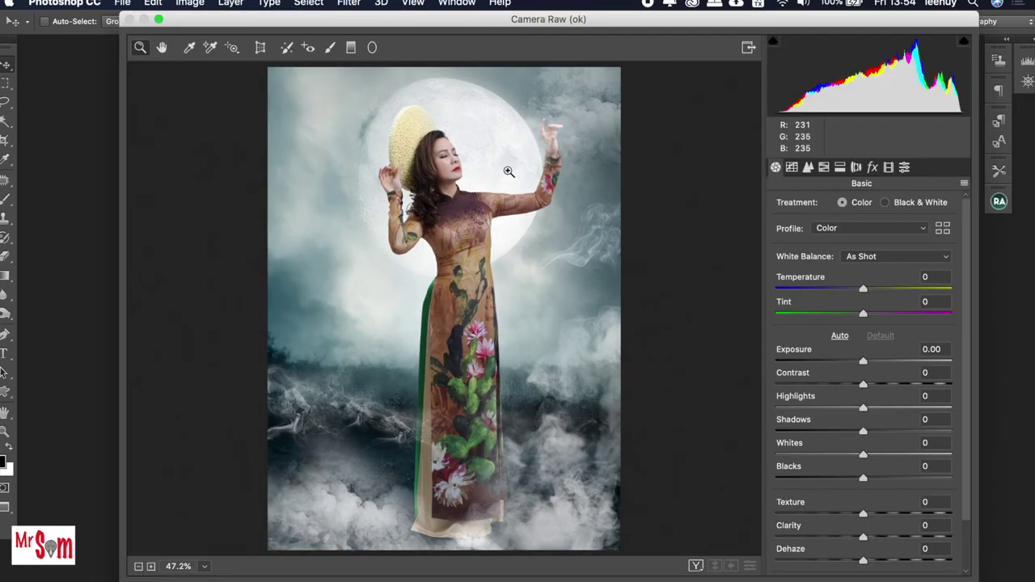
# Step: Show the Camera Raw presets and compare the grades of presets a1, a2 and a3
pyautogui.click(903, 167)
pyautogui.click(827, 245)
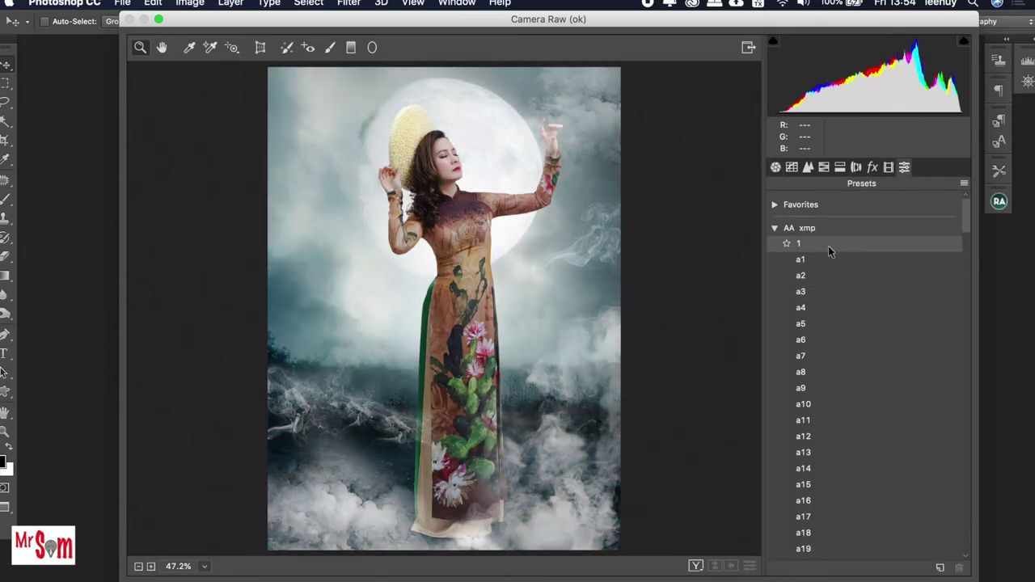
pyautogui.click(826, 257)
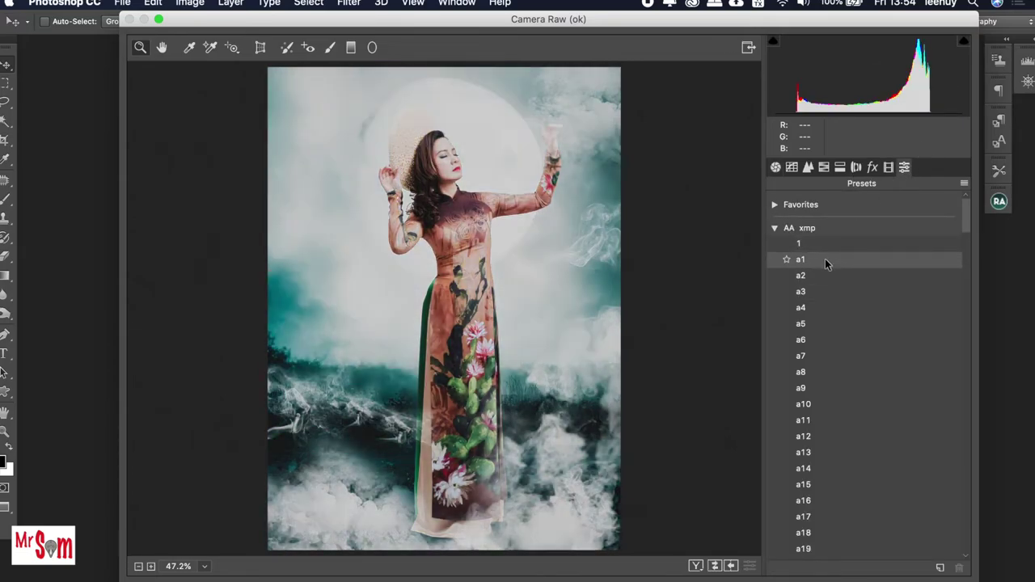
pyautogui.click(826, 272)
pyautogui.click(827, 288)
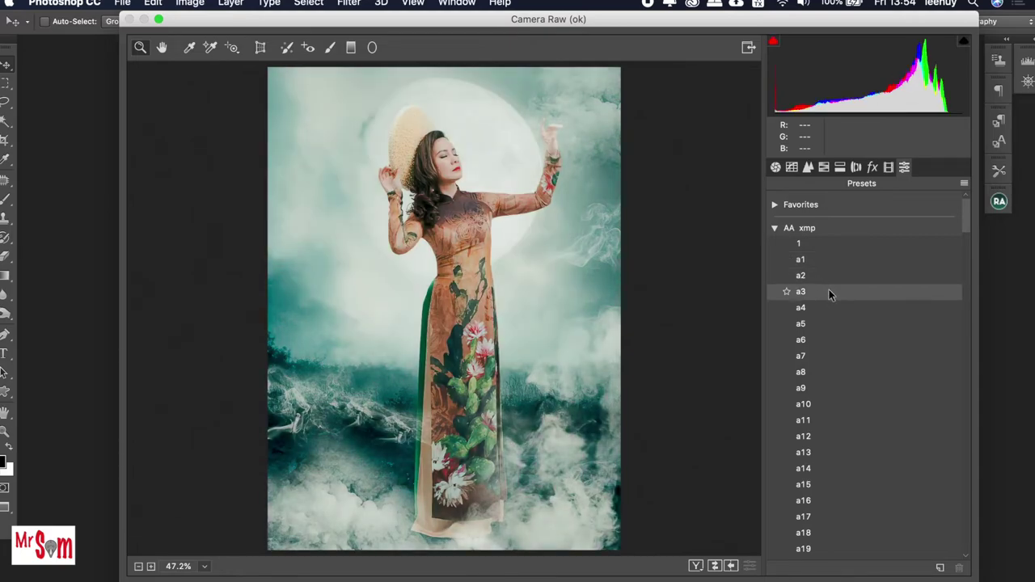
pyautogui.click(827, 280)
pyautogui.click(830, 290)
# Step: Step through presets a4 to a13, previewing each colour grade on the composite
pyautogui.click(833, 310)
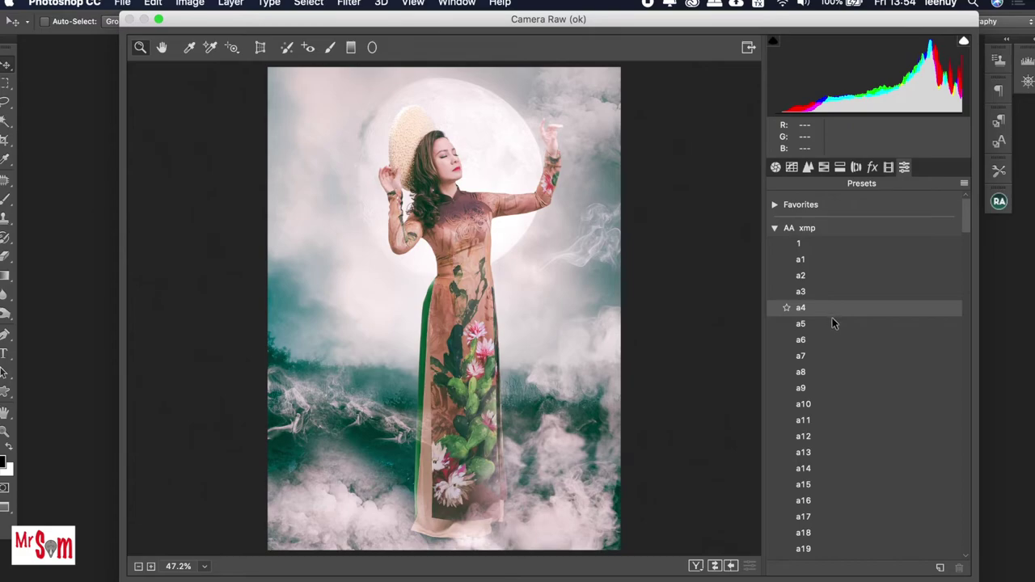
pyautogui.click(831, 323)
pyautogui.click(834, 339)
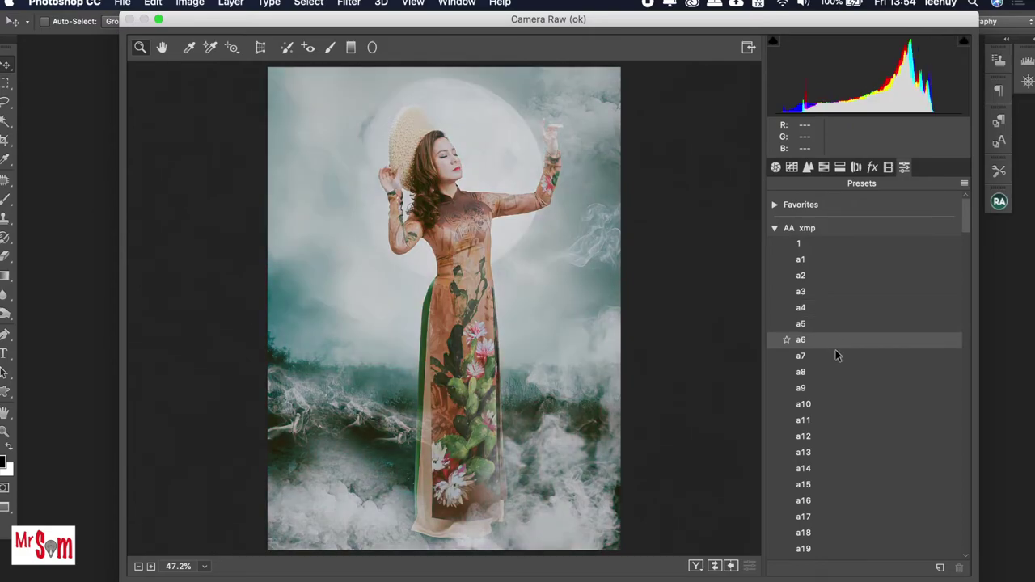
pyautogui.click(836, 356)
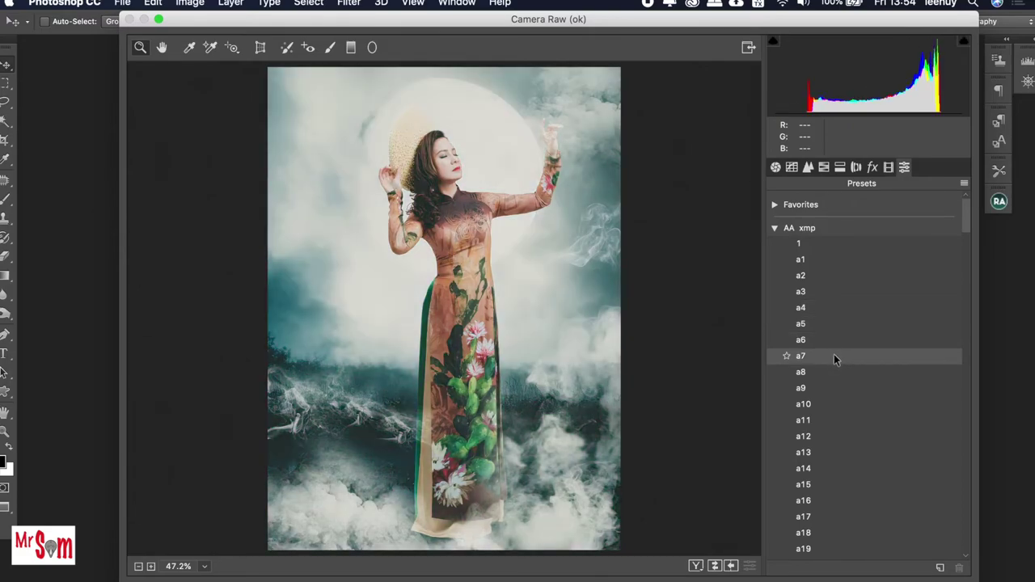
pyautogui.click(836, 373)
pyautogui.click(835, 388)
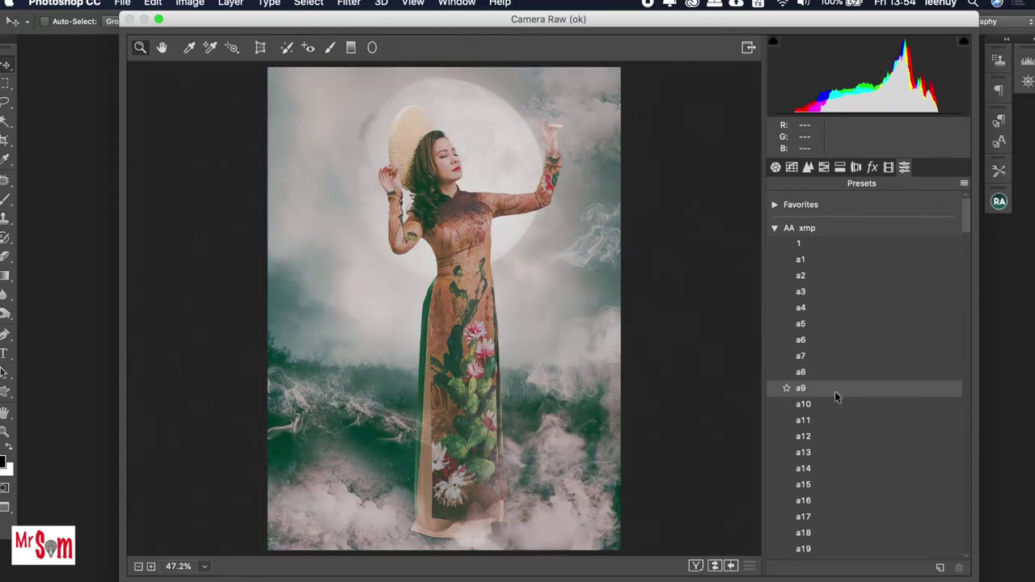
pyautogui.click(834, 405)
pyautogui.click(838, 418)
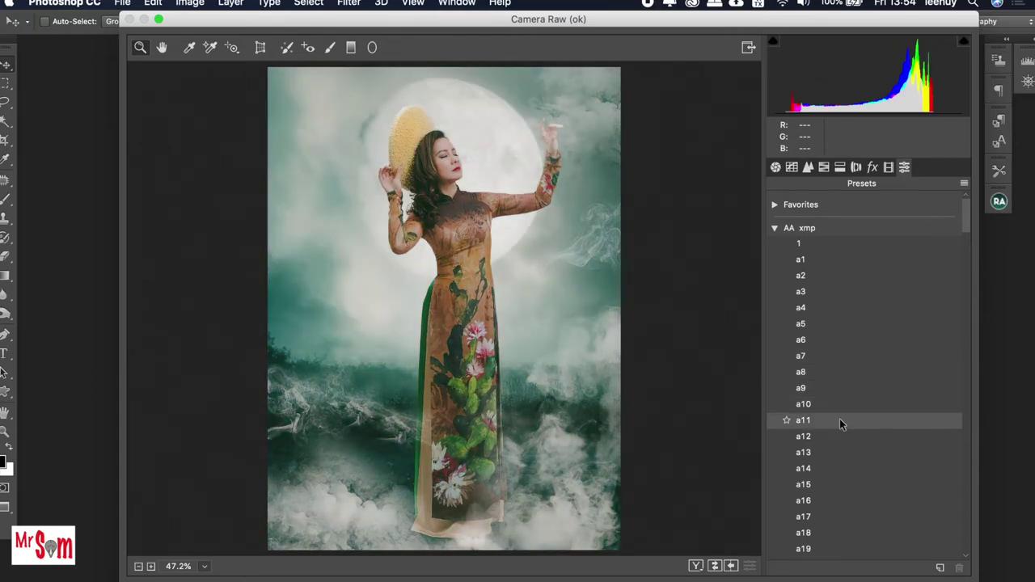
pyautogui.click(840, 434)
pyautogui.click(843, 450)
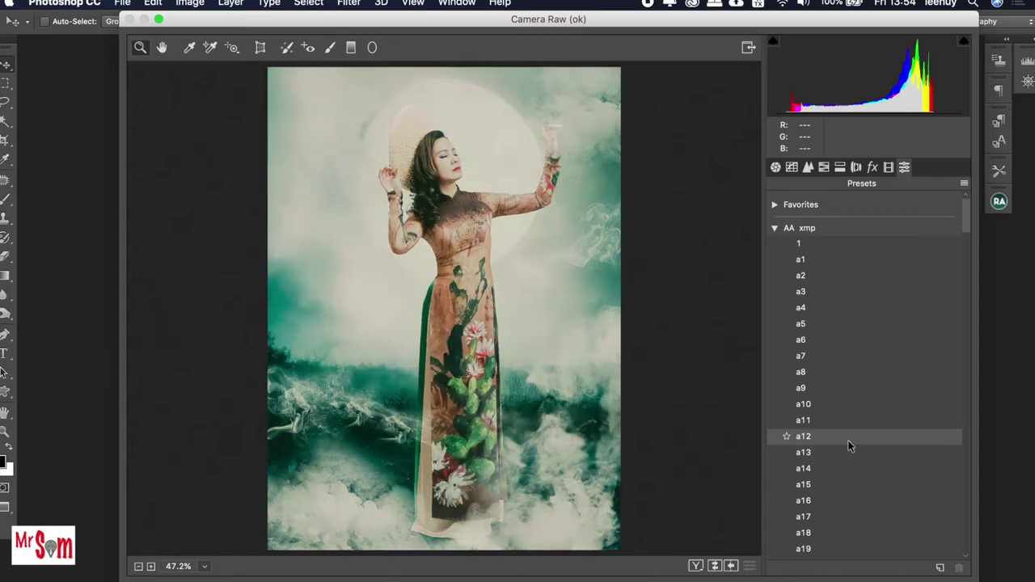
# Step: Scroll the preset list, briefly try a21, then compare presets a13, a14 and a15
pyautogui.scroll(-2, 848, 440)
pyautogui.click(848, 440)
pyautogui.scroll(-7, 848, 439)
pyautogui.click(848, 440)
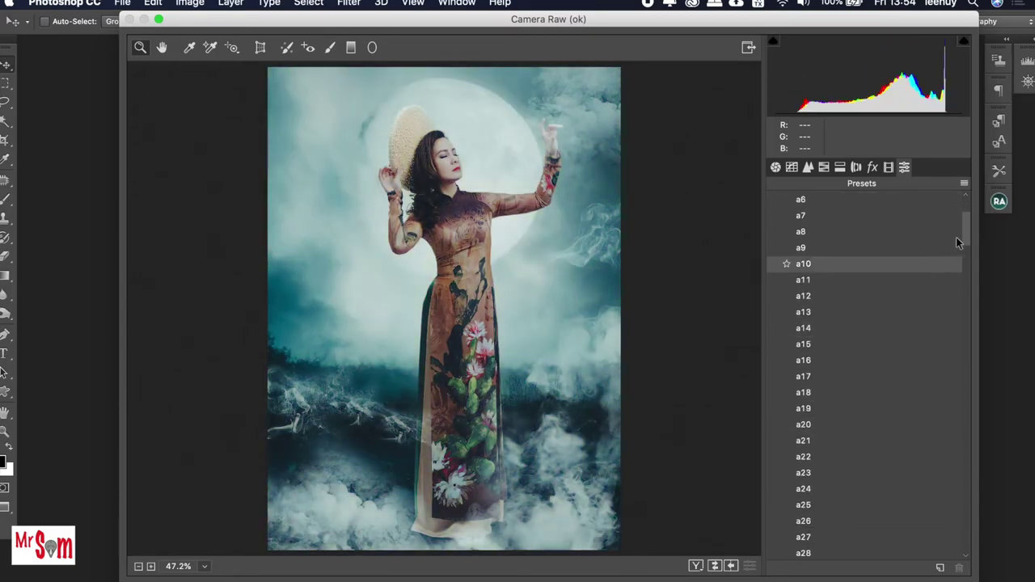
pyautogui.scroll(-4, 967, 227)
pyautogui.click(832, 198)
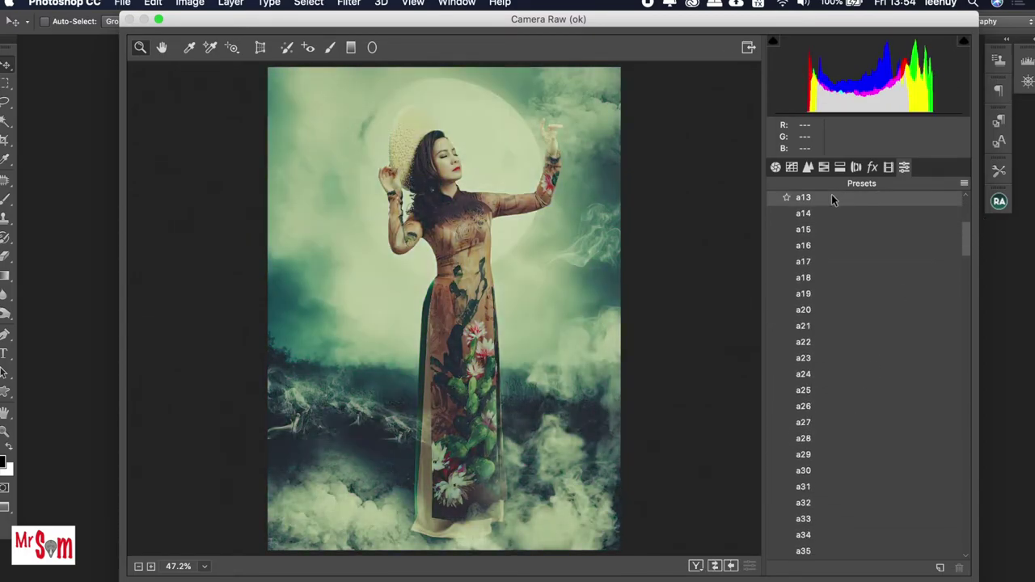
pyautogui.click(831, 214)
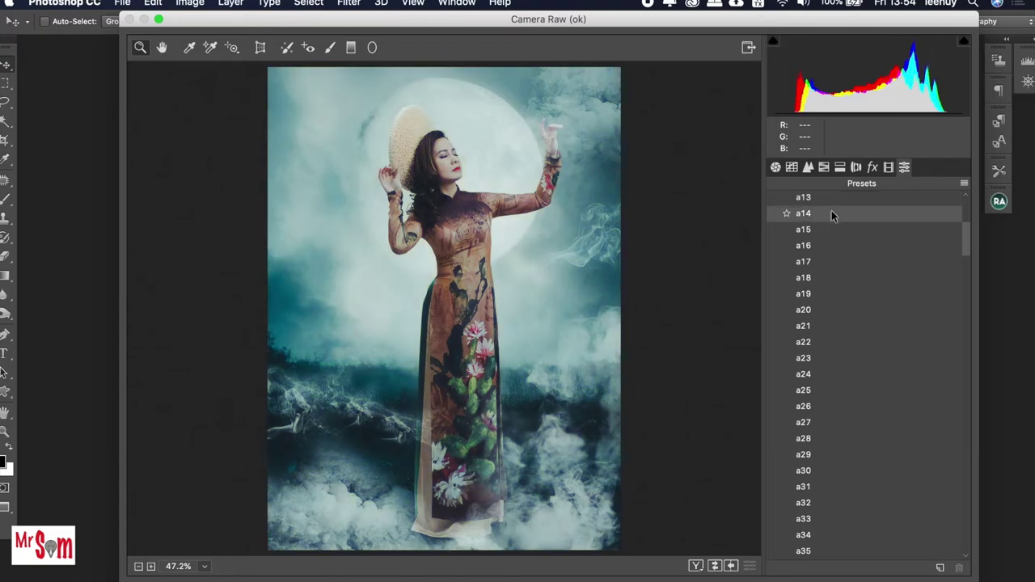
pyautogui.click(828, 229)
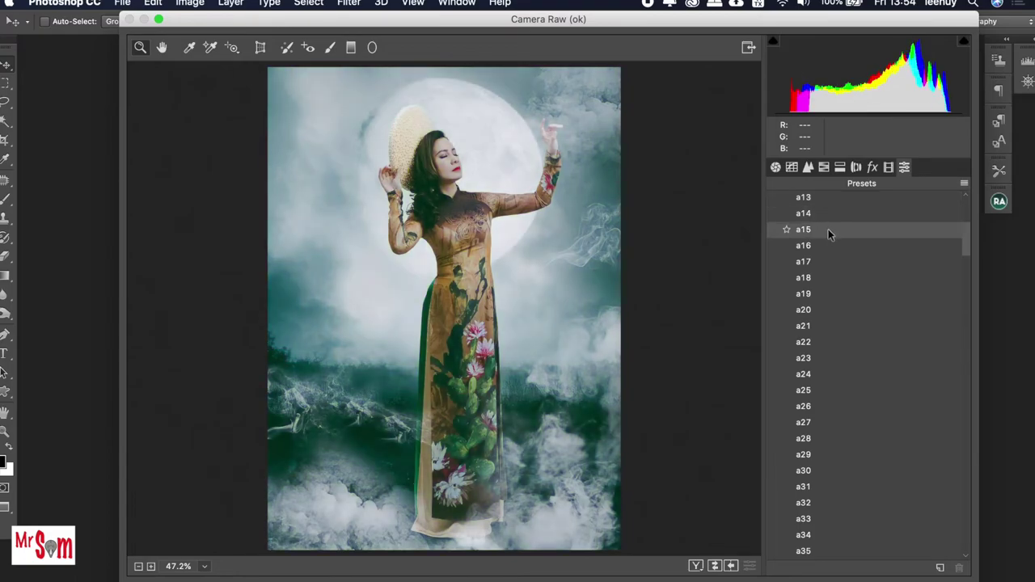
pyautogui.click(831, 213)
pyautogui.click(829, 231)
# Step: Preview presets a16 through a24 one after another on the image
pyautogui.click(829, 245)
pyautogui.click(830, 261)
pyautogui.click(830, 276)
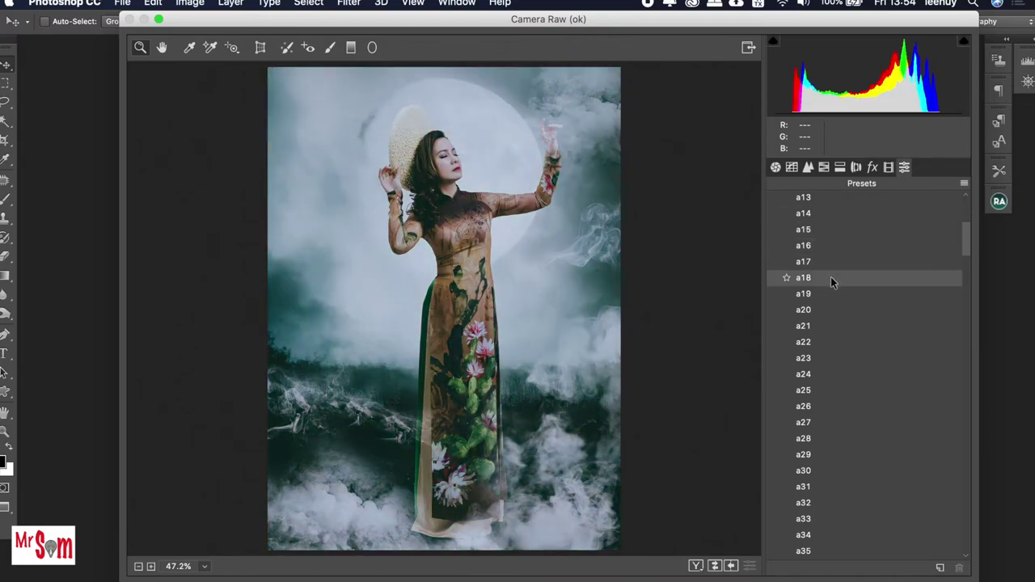
pyautogui.click(827, 292)
pyautogui.click(831, 308)
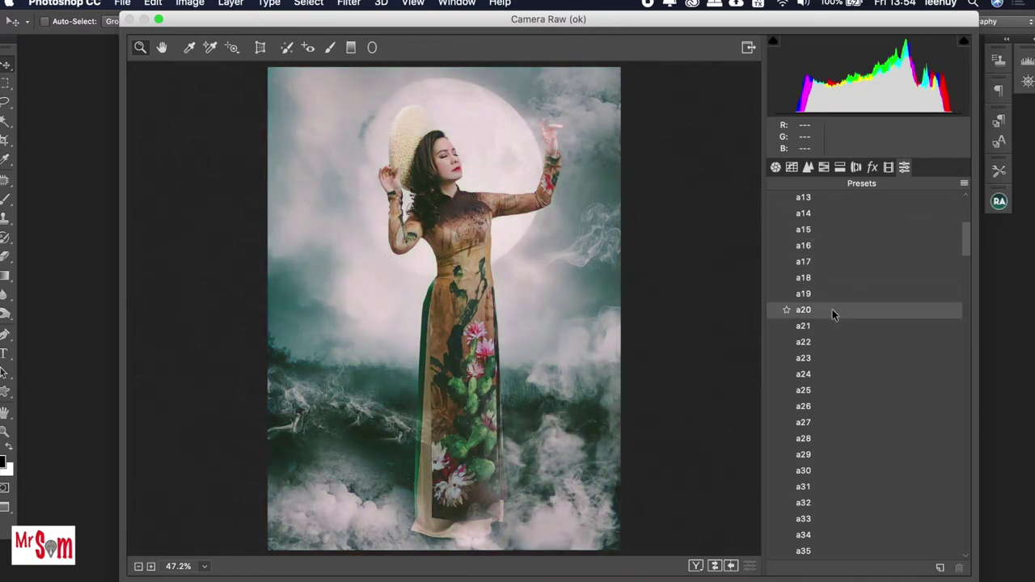
pyautogui.click(832, 325)
pyautogui.click(834, 341)
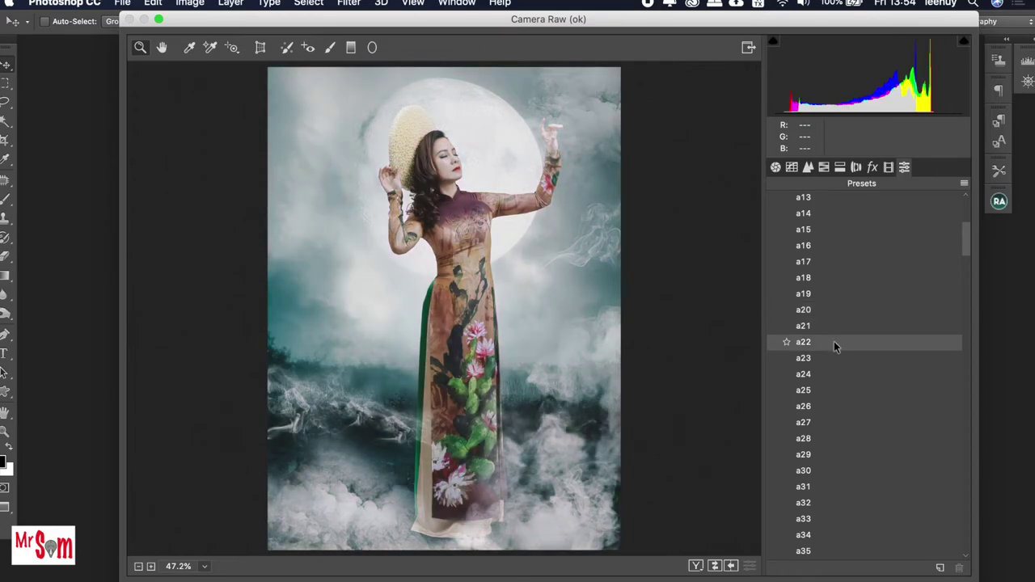
pyautogui.click(836, 357)
pyautogui.click(837, 374)
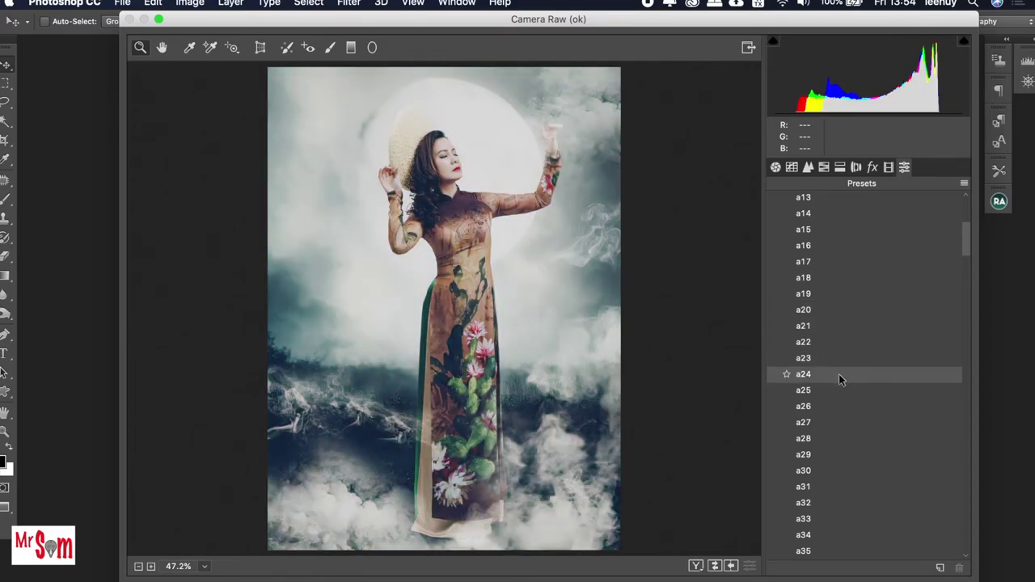
# Step: Try presets a25 to a30 and settle back on preset a28
pyautogui.click(841, 391)
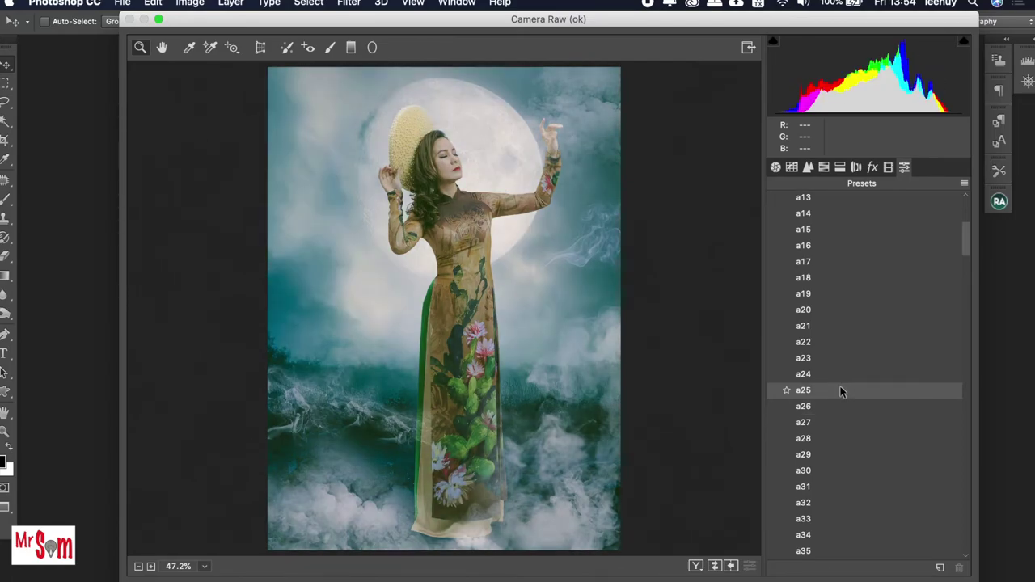
pyautogui.click(838, 402)
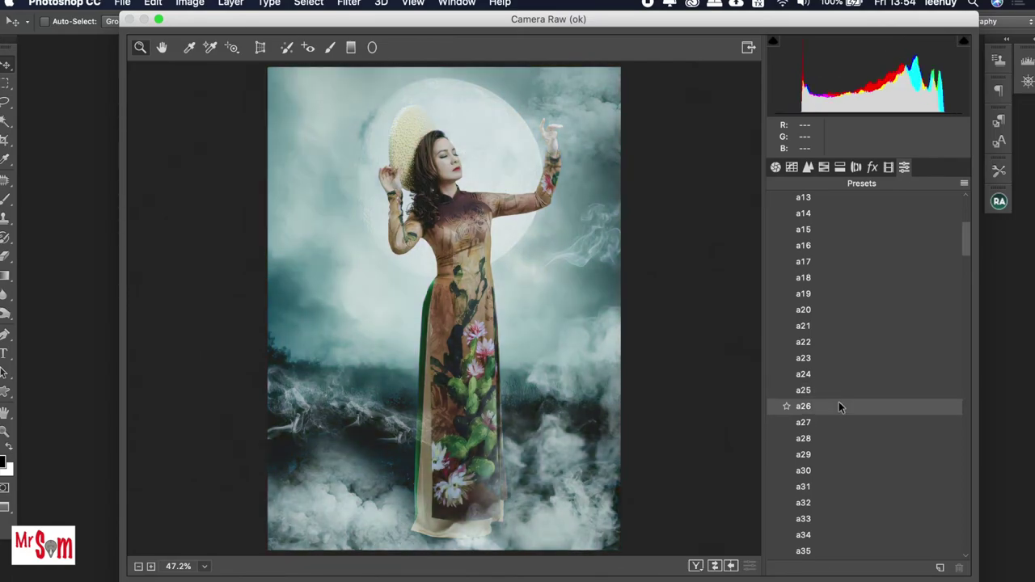
pyautogui.click(841, 422)
pyautogui.click(839, 438)
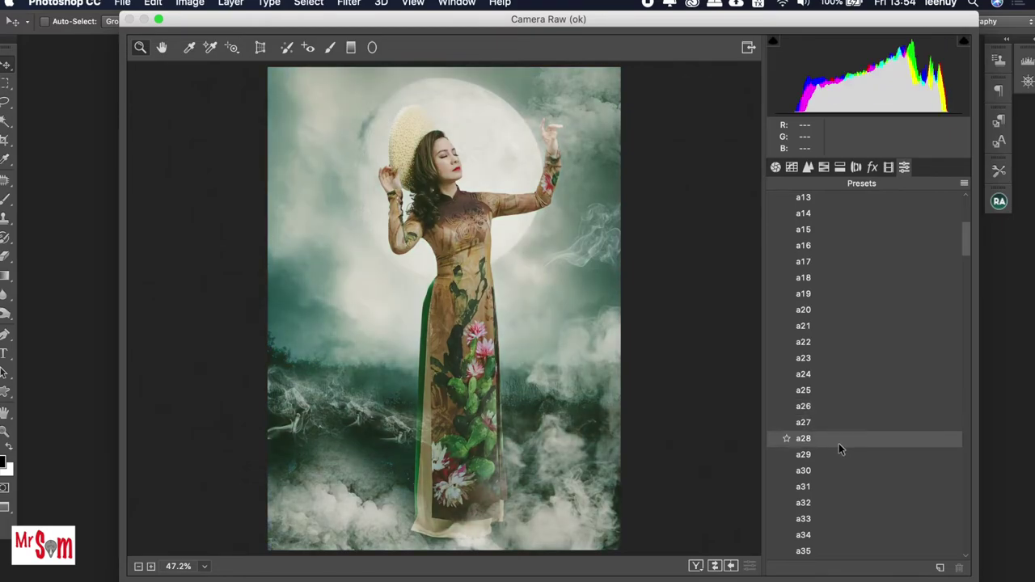
pyautogui.click(838, 454)
pyautogui.click(836, 470)
pyautogui.click(841, 442)
# Step: Try presets a29, a33 and a34, comparing a34's greenish grade with a33
pyautogui.click(841, 453)
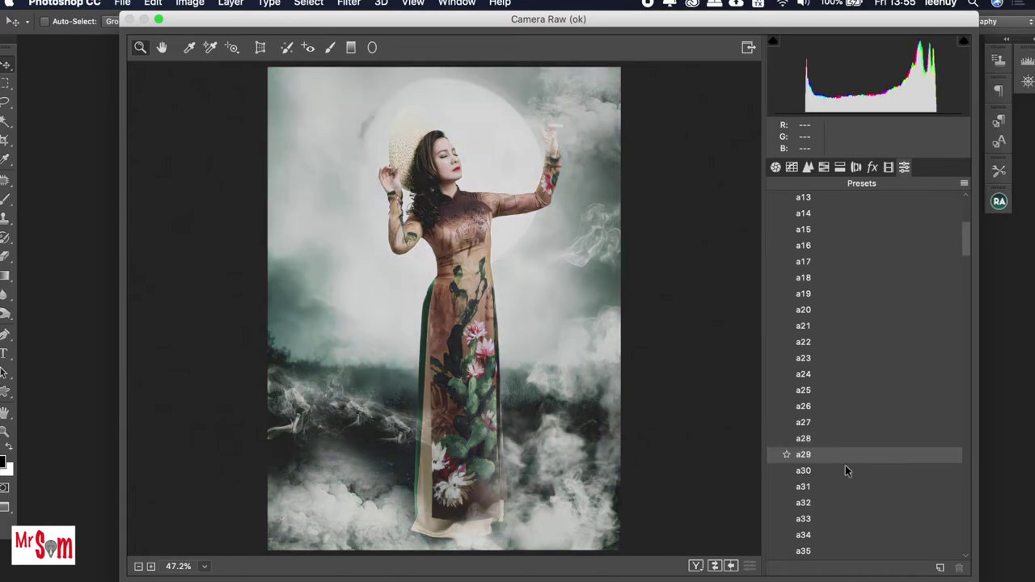
pyautogui.scroll(-3, 845, 469)
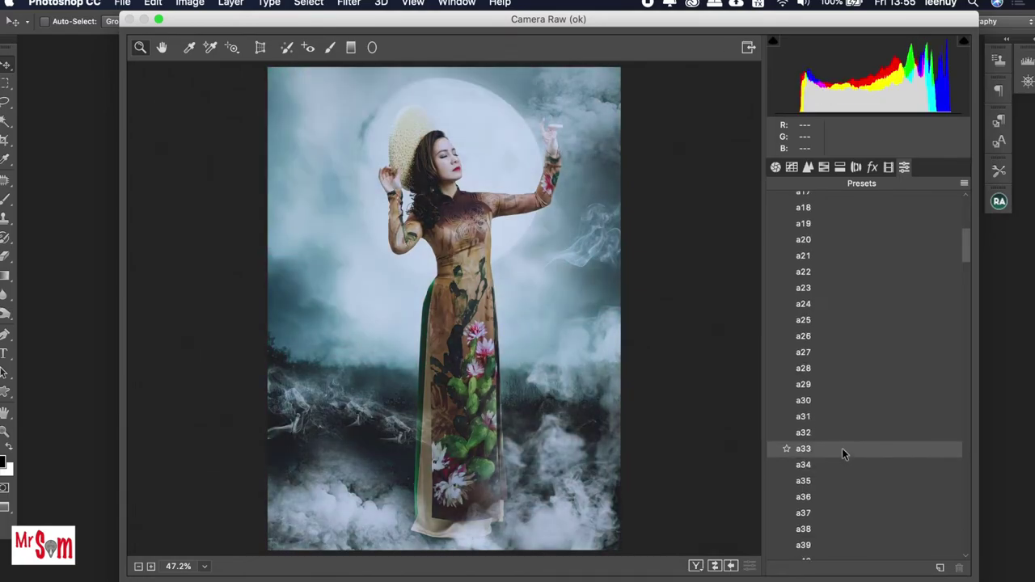
pyautogui.click(842, 462)
pyautogui.click(842, 448)
pyautogui.scroll(-2, 841, 448)
pyautogui.click(841, 434)
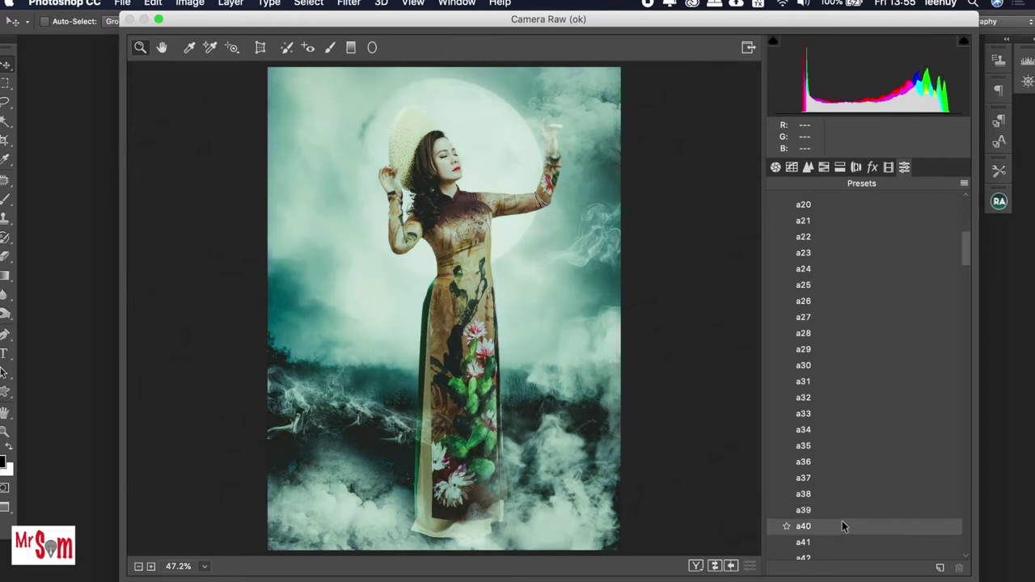
# Step: Browse the rest of the preset list and settle on a14's teal grade with copper-toned dress
pyautogui.scroll(-4, 841, 534)
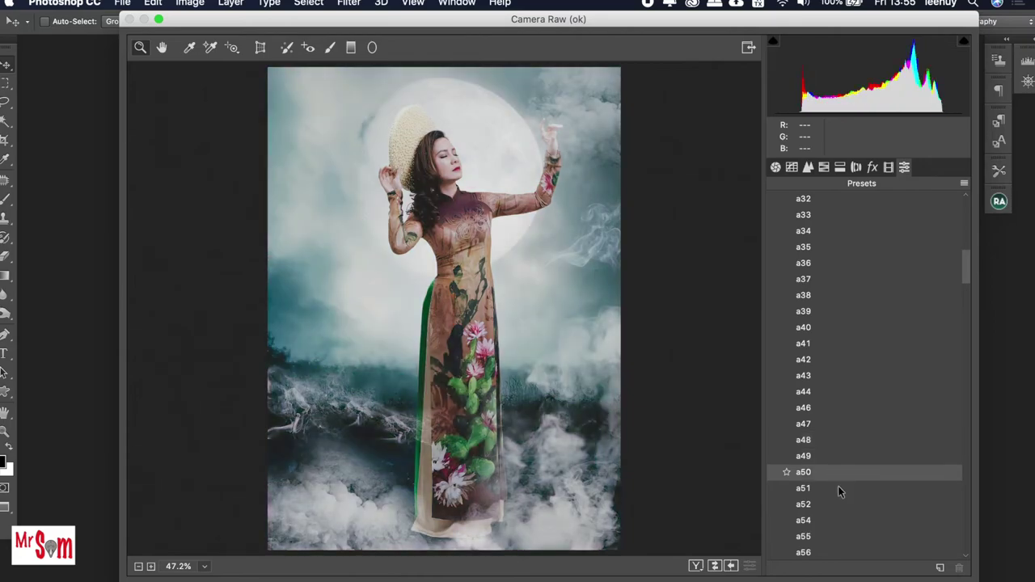
pyautogui.scroll(-5, 842, 484)
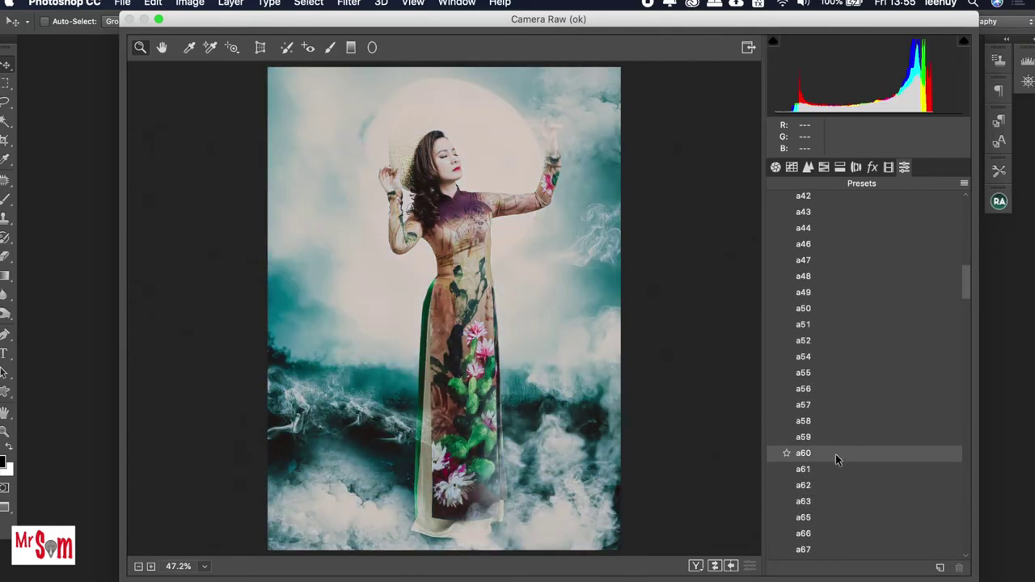
pyautogui.scroll(-2, 830, 479)
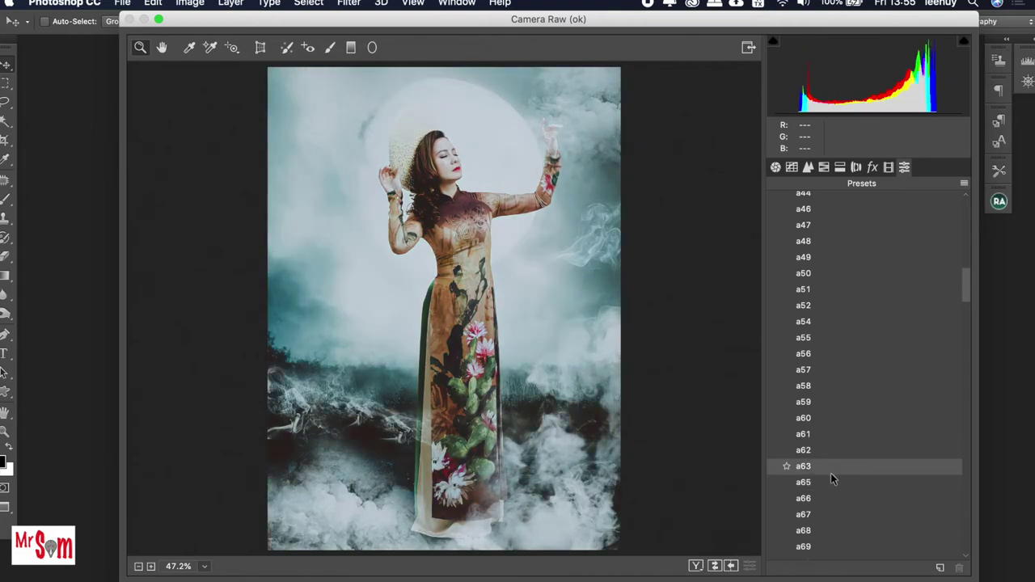
pyautogui.scroll(-3, 830, 473)
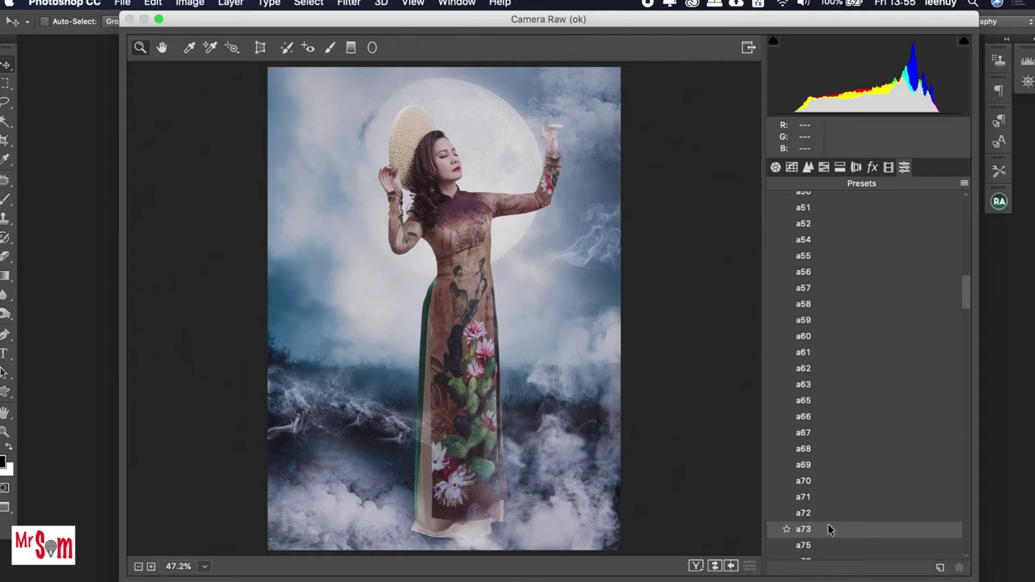
pyautogui.scroll(5, 857, 335)
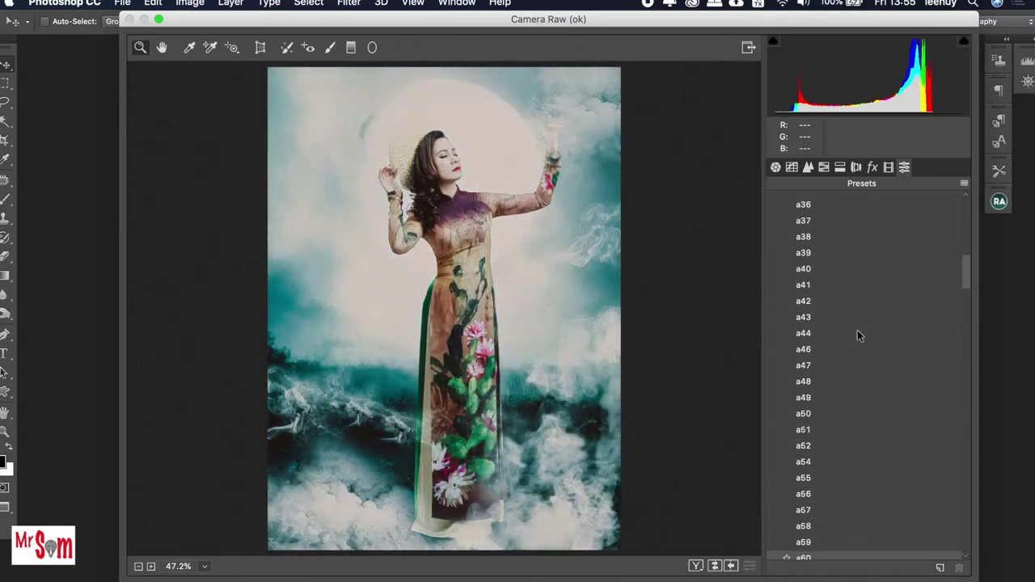
pyautogui.scroll(3, 851, 343)
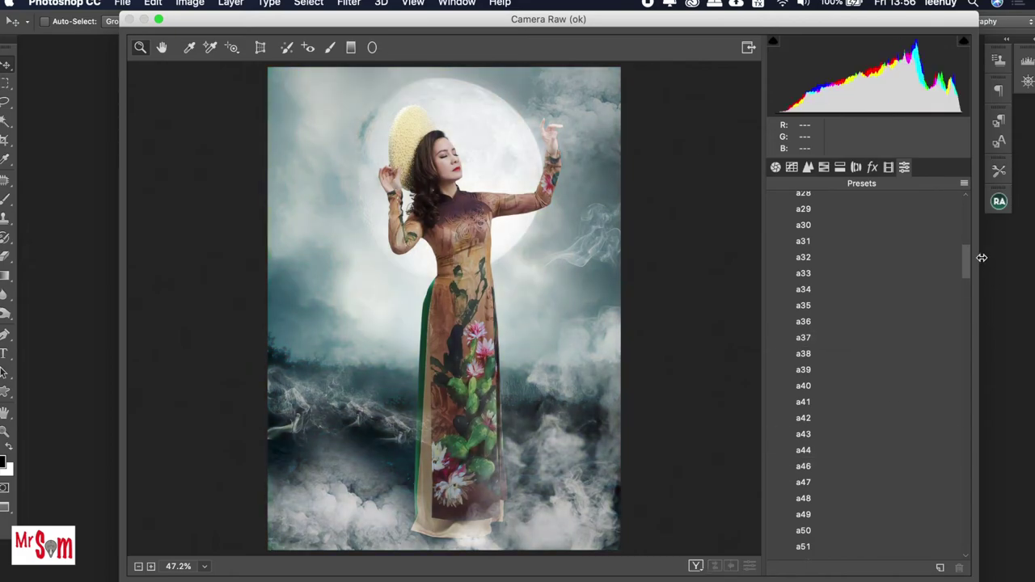
pyautogui.moveTo(967, 260); pyautogui.dragTo(964, 238)
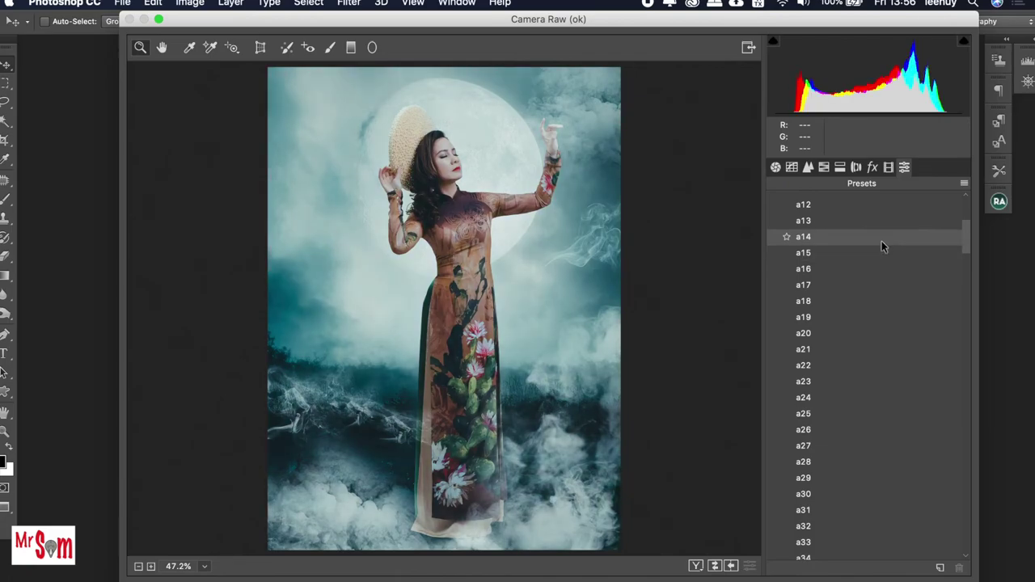
pyautogui.click(881, 241)
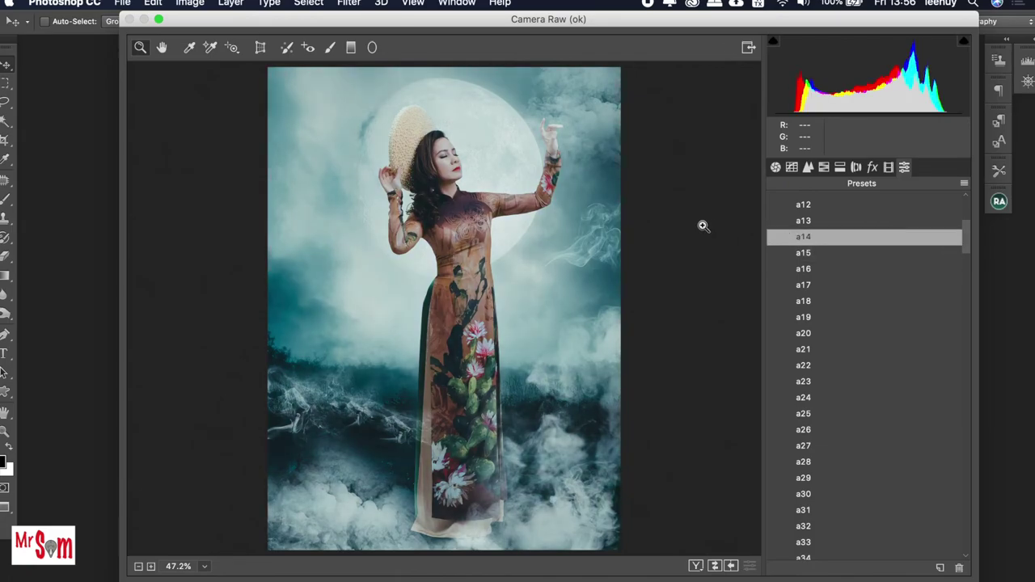
pyautogui.click(457, 163)
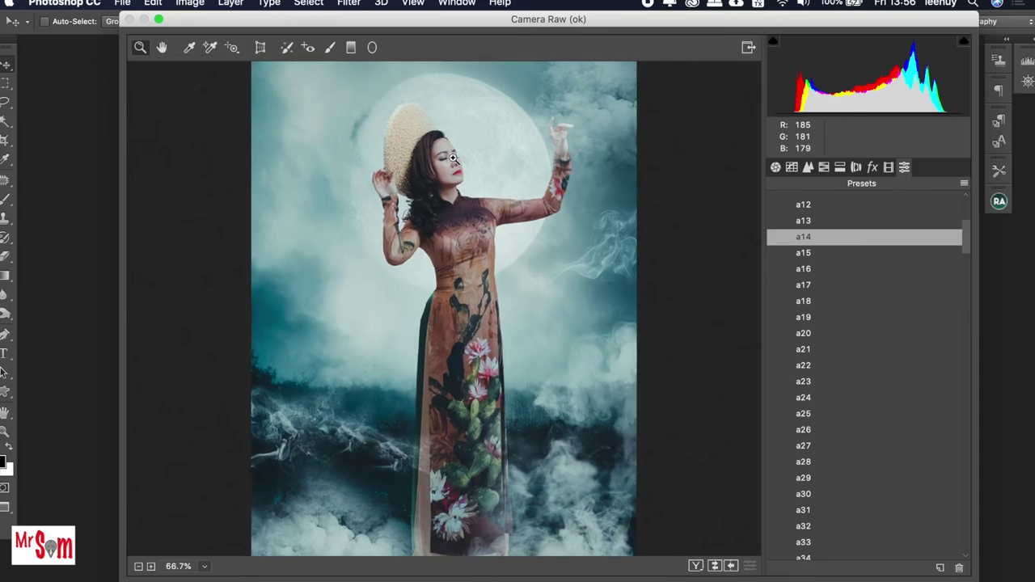
pyautogui.click(460, 196)
pyautogui.click(461, 198)
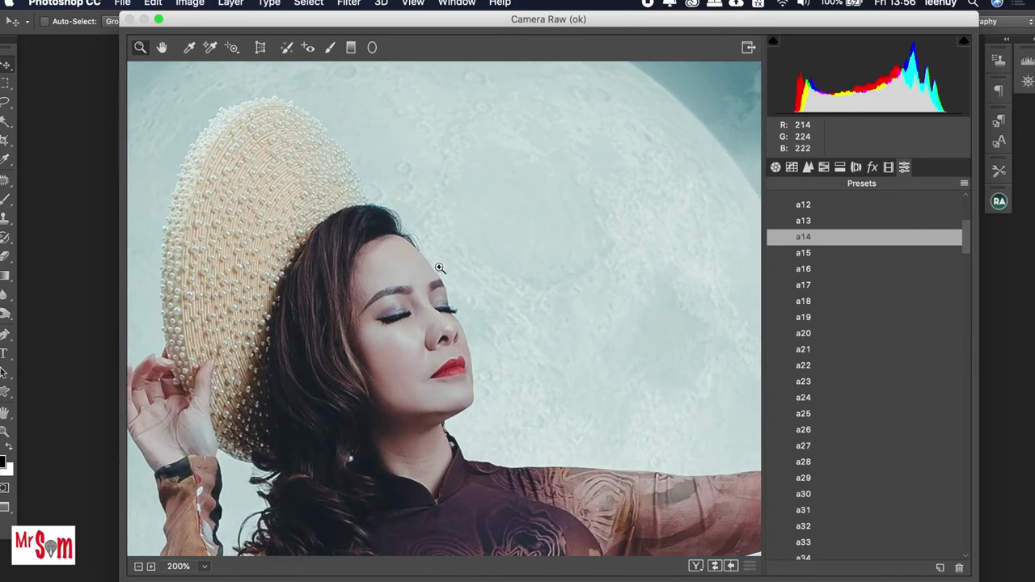
pyautogui.moveTo(442, 354); pyautogui.dragTo(463, 257)
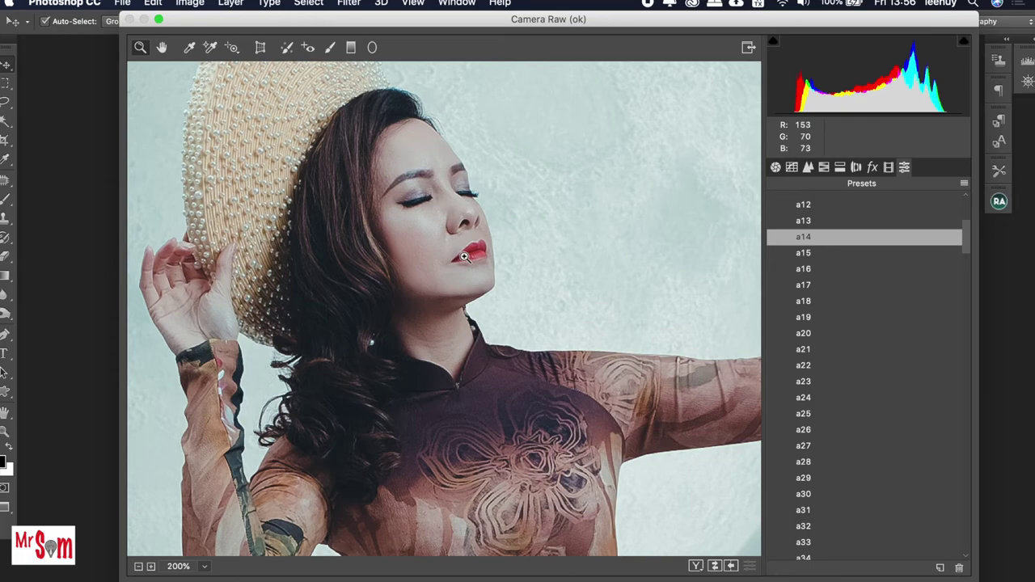
pyautogui.press('super+minus')
pyautogui.press('super+minus')
pyautogui.press('super+minus')
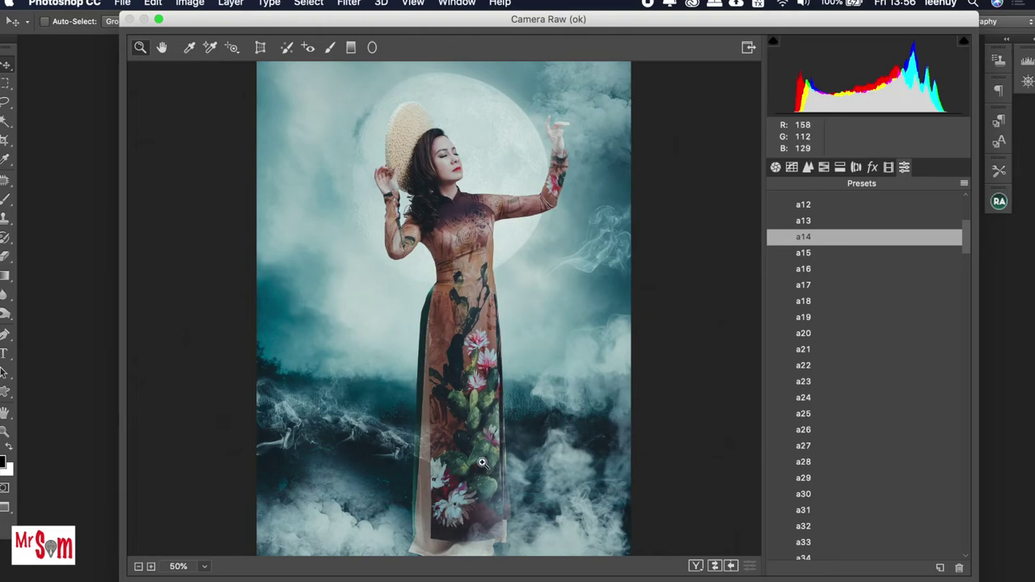
pyautogui.press('super+plus')
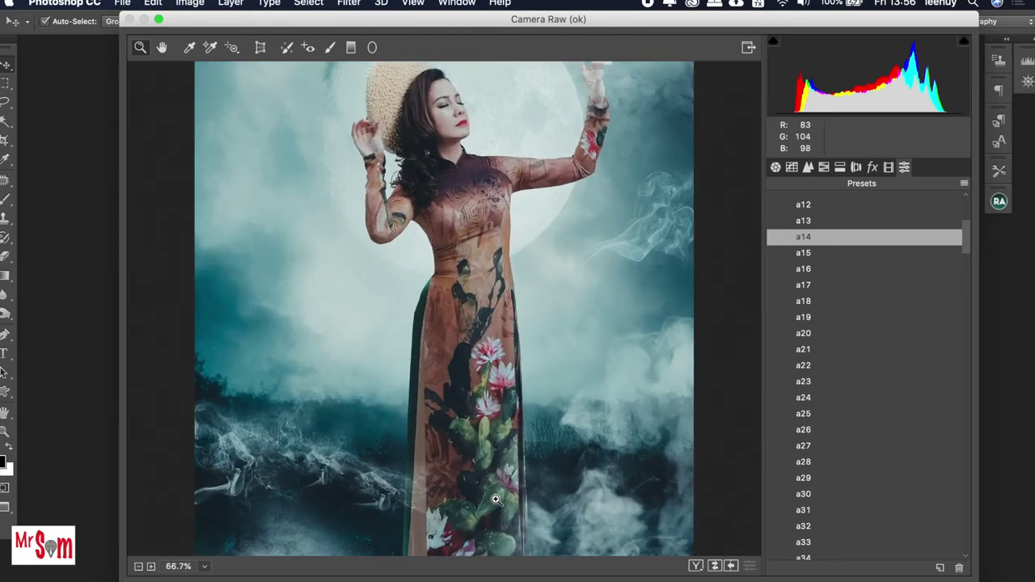
pyautogui.press('super+plus')
pyautogui.press('super+plus')
pyautogui.press('super+plus')
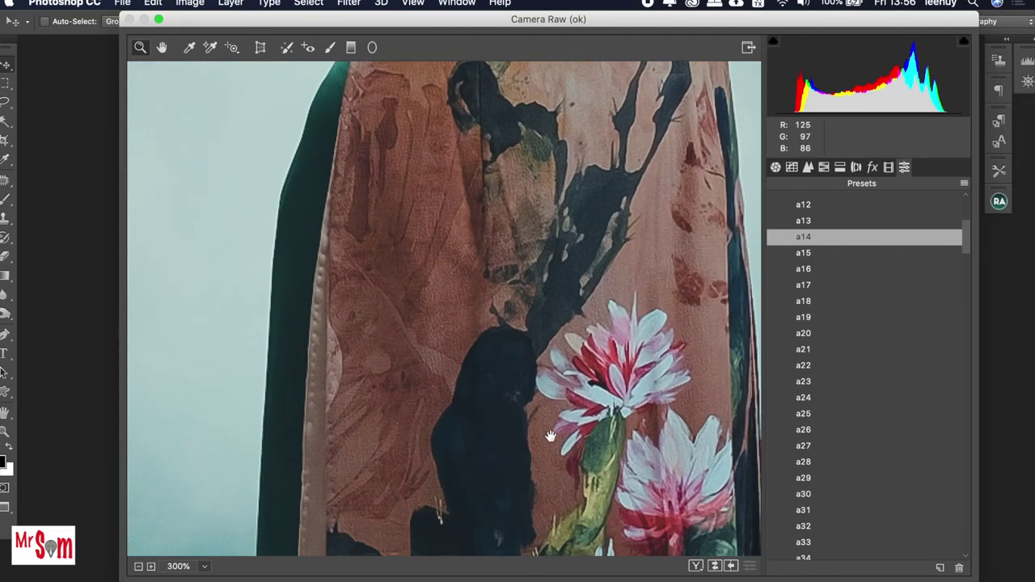
pyautogui.moveTo(496, 500)
pyautogui.mouseDown()
pyautogui.moveTo(537, 387)
pyautogui.moveTo(566, 364)
pyautogui.moveTo(526, 238)
pyautogui.moveTo(551, 309)
pyautogui.moveTo(508, 244)
pyautogui.mouseUp()
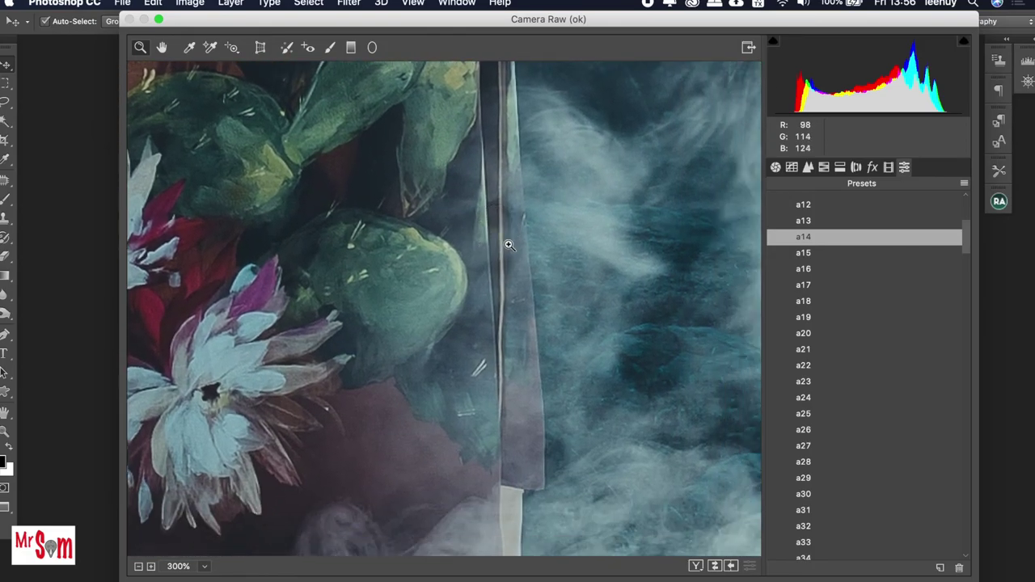
pyautogui.hotkey('ctrl', 'alt', '0')
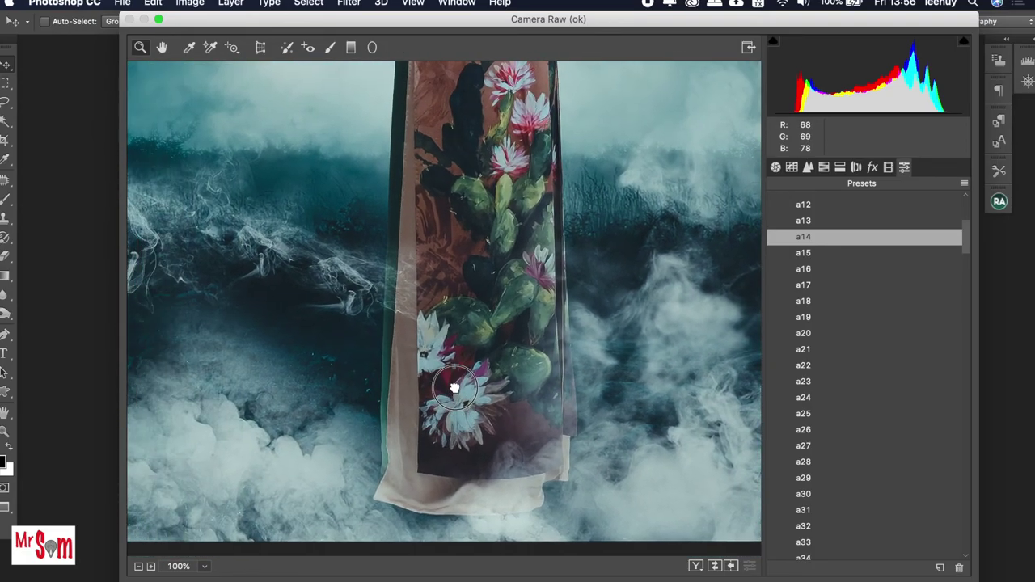
pyautogui.moveTo(454, 388)
pyautogui.mouseDown()
pyautogui.moveTo(542, 369)
pyautogui.moveTo(363, 397)
pyautogui.mouseUp()
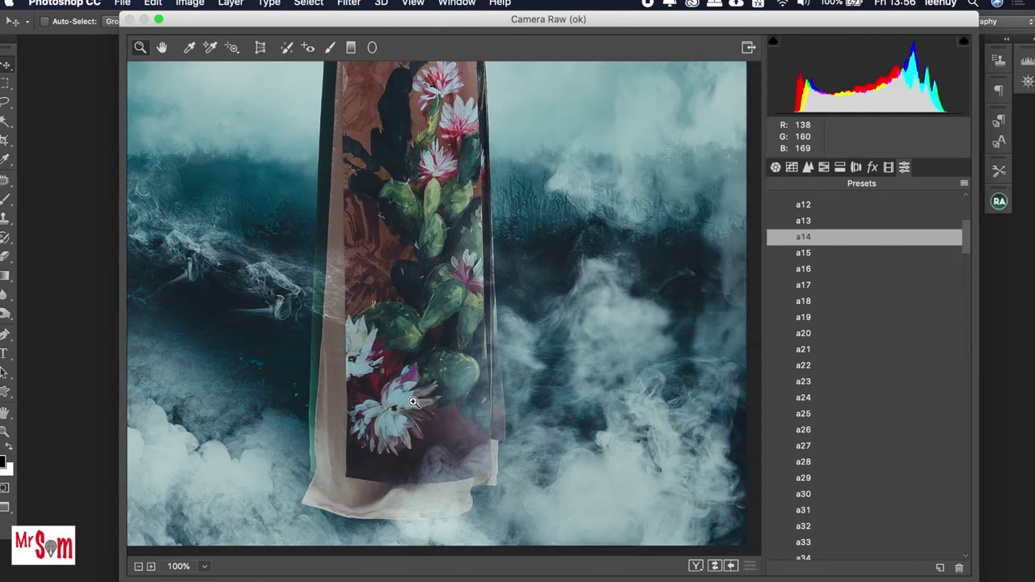
pyautogui.keyDown('alt'); pyautogui.click(426, 392); pyautogui.keyUp('alt')
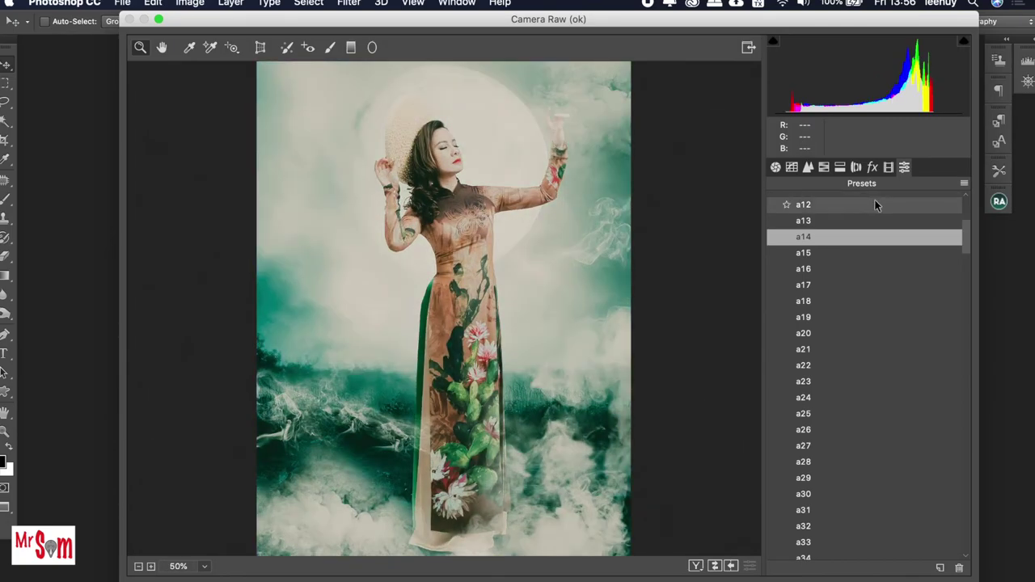
# Step: Lower the Darks slider on the Tone Curve to reduce the shadow lift
pyautogui.click(775, 167)
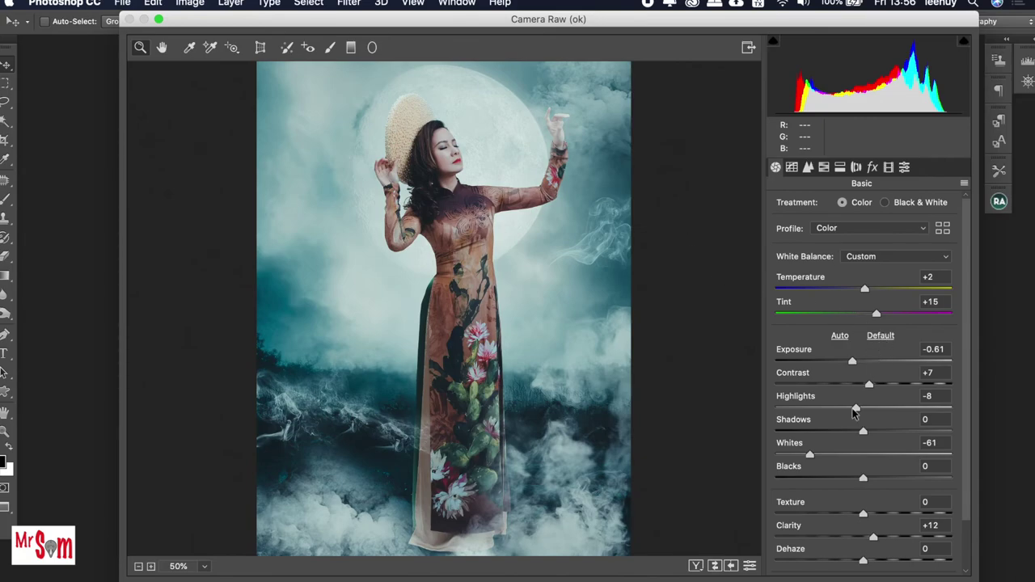
pyautogui.click(792, 167)
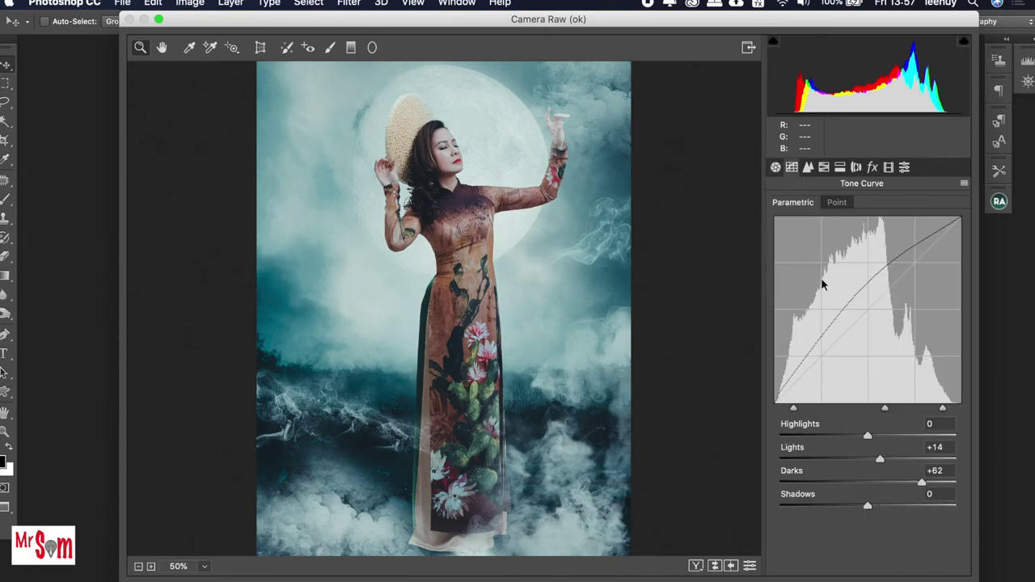
pyautogui.click(920, 484)
pyautogui.moveTo(920, 484)
pyautogui.mouseDown()
pyautogui.moveTo(893, 486)
pyautogui.moveTo(904, 490)
pyautogui.mouseUp()
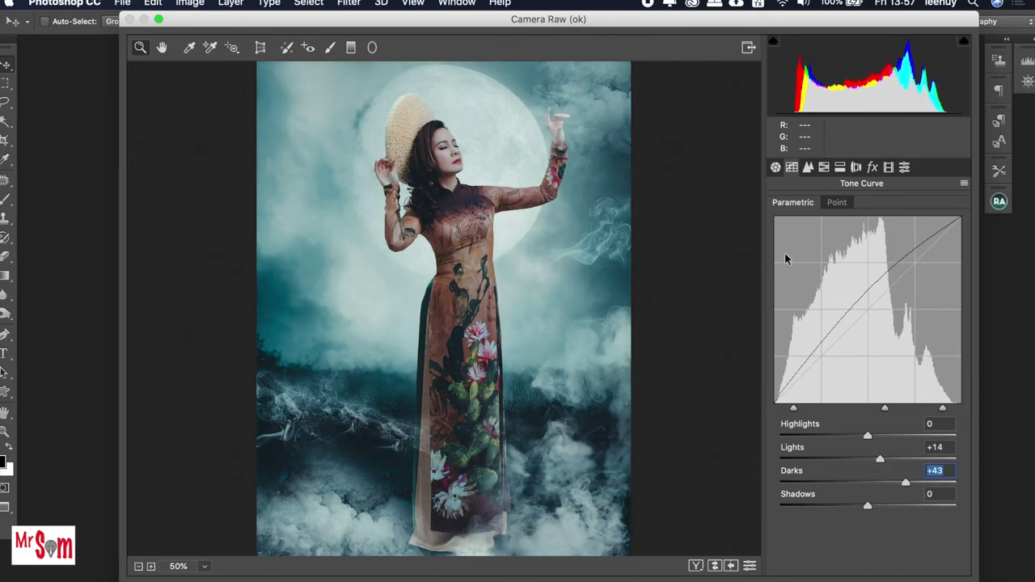
pyautogui.click(775, 167)
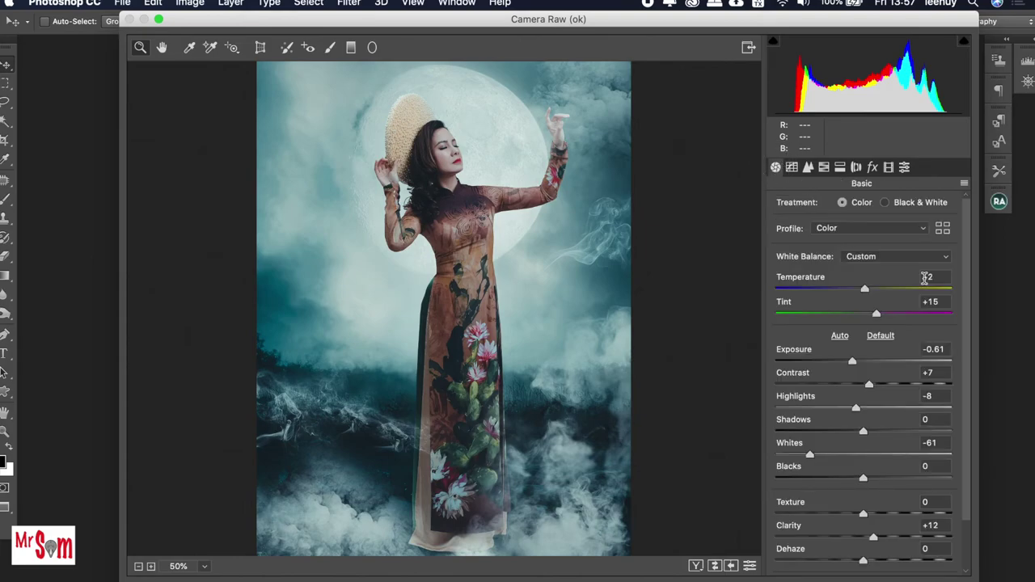
# Step: Set Tint to -41, Shadows -18, Blacks -26, Exposure -0.75, and apply the Camera Raw edit
pyautogui.moveTo(875, 315); pyautogui.dragTo(821, 316)
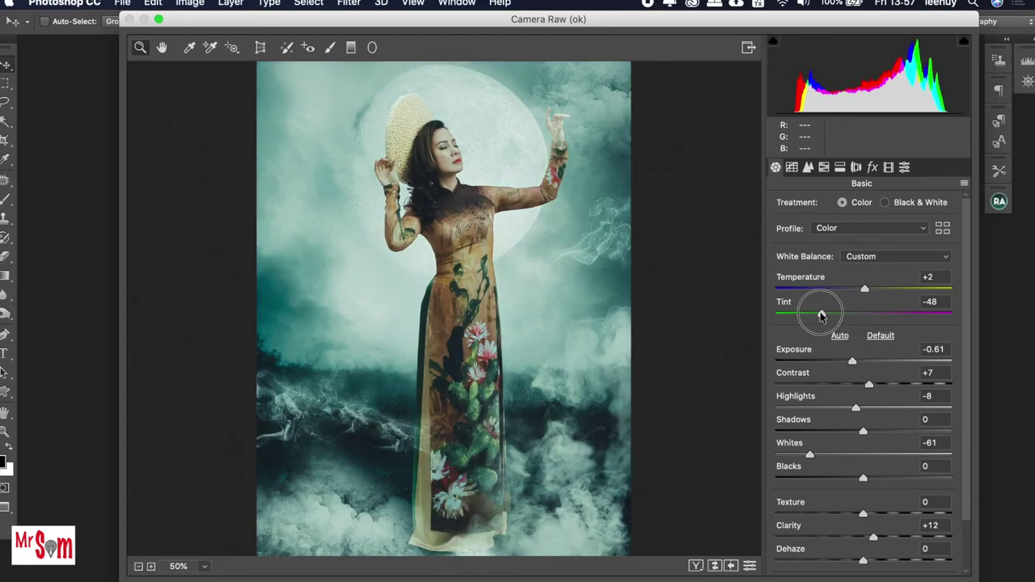
pyautogui.moveTo(821, 315)
pyautogui.mouseDown()
pyautogui.moveTo(866, 288)
pyautogui.moveTo(829, 315)
pyautogui.mouseUp()
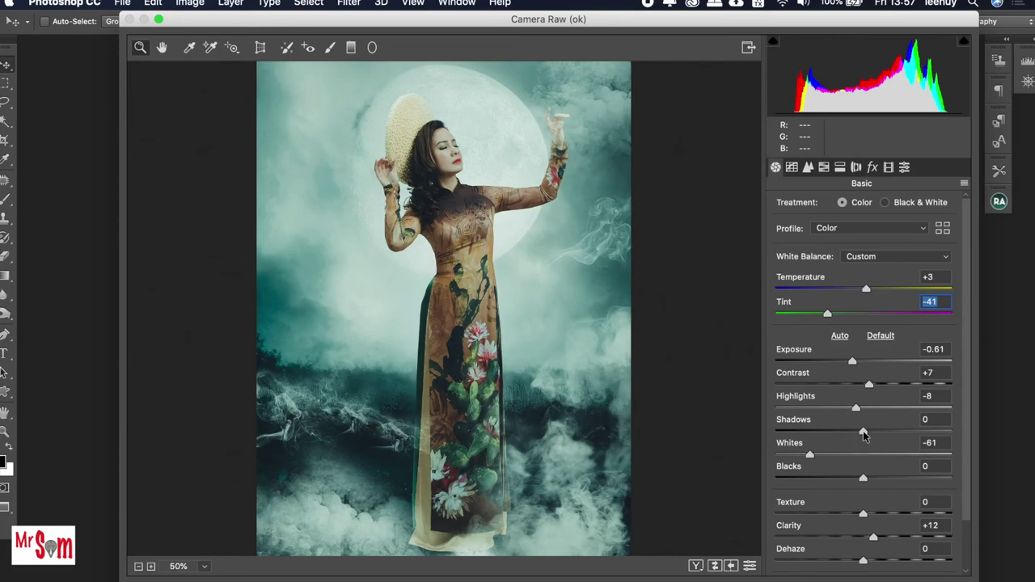
pyautogui.moveTo(863, 434)
pyautogui.mouseDown()
pyautogui.moveTo(836, 430)
pyautogui.moveTo(847, 434)
pyautogui.mouseUp()
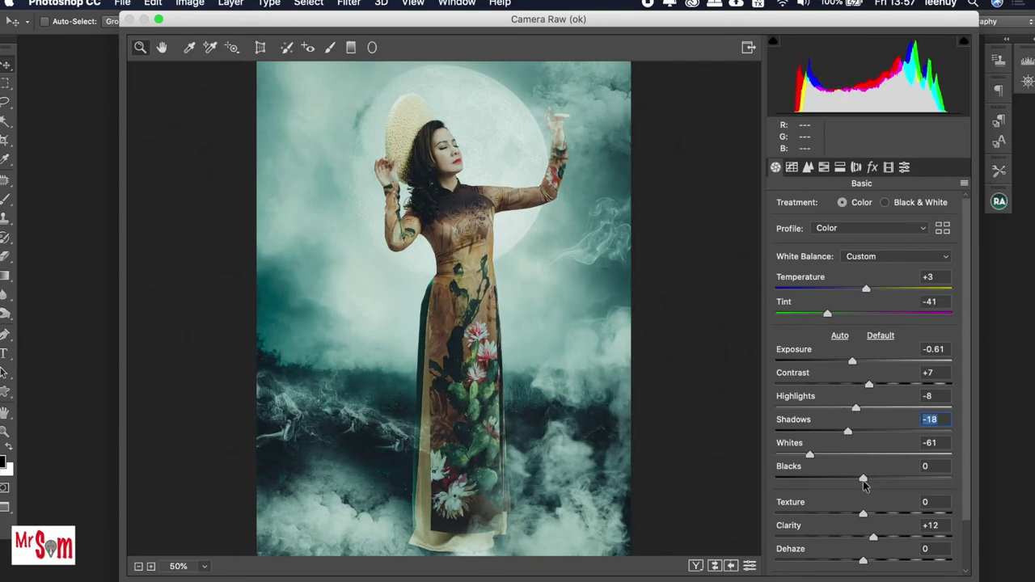
pyautogui.moveTo(862, 478)
pyautogui.mouseDown()
pyautogui.moveTo(881, 479)
pyautogui.moveTo(808, 481)
pyautogui.moveTo(841, 483)
pyautogui.mouseUp()
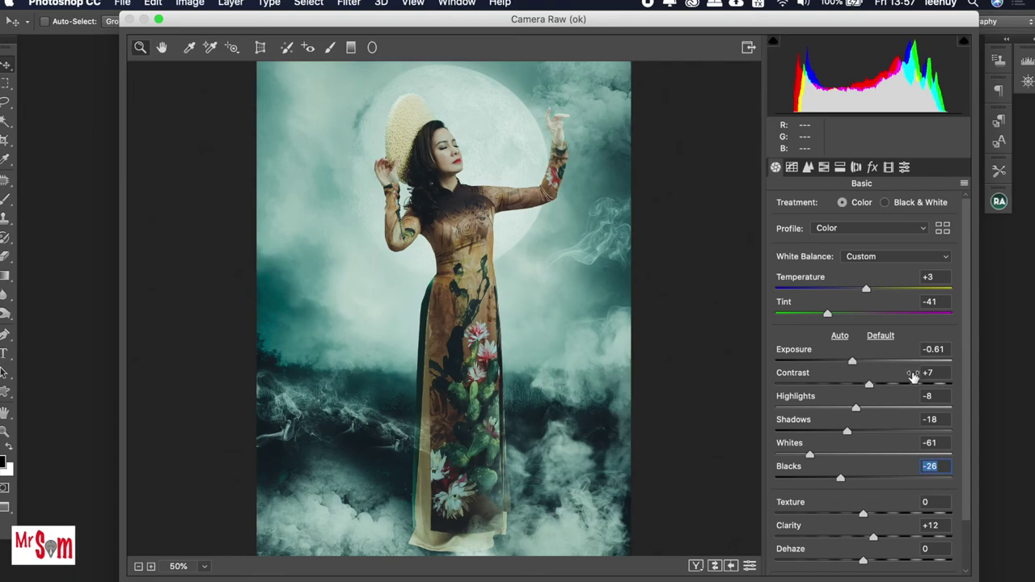
pyautogui.moveTo(853, 361); pyautogui.dragTo(851, 363)
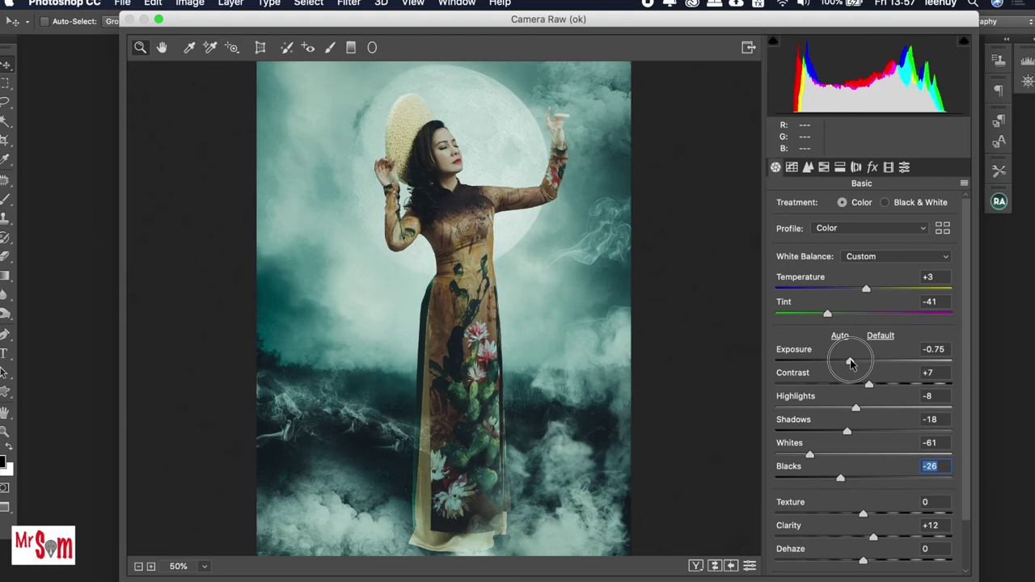
pyautogui.click(850, 363)
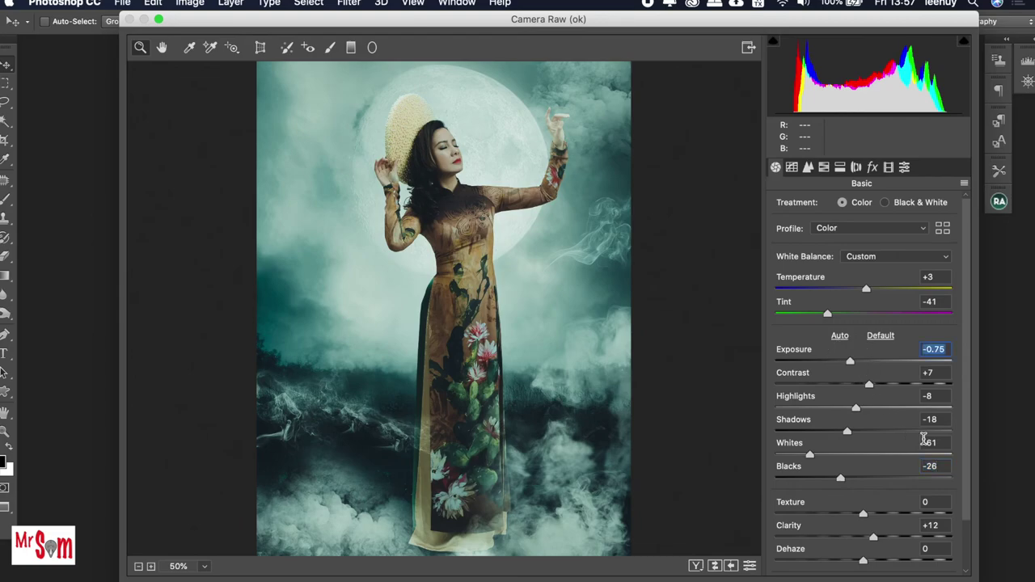
pyautogui.press('Return')
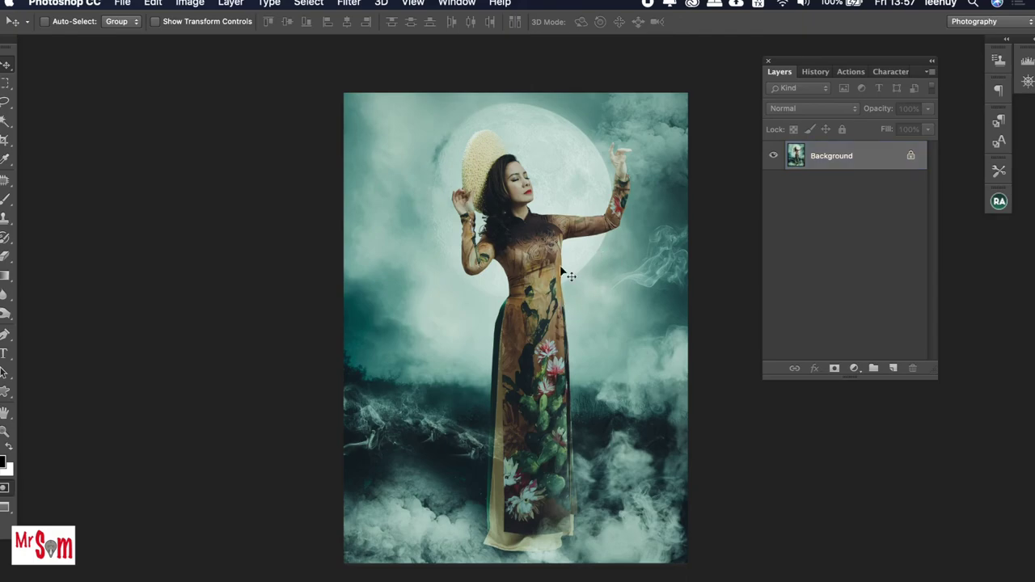
# Step: Paint a quick mask with a 1040 px brush around the smoky area and copy it to Layer 1
pyautogui.press('b')
pyautogui.rightClick(608, 328)
pyautogui.click(781, 372)
pyautogui.click(781, 373)
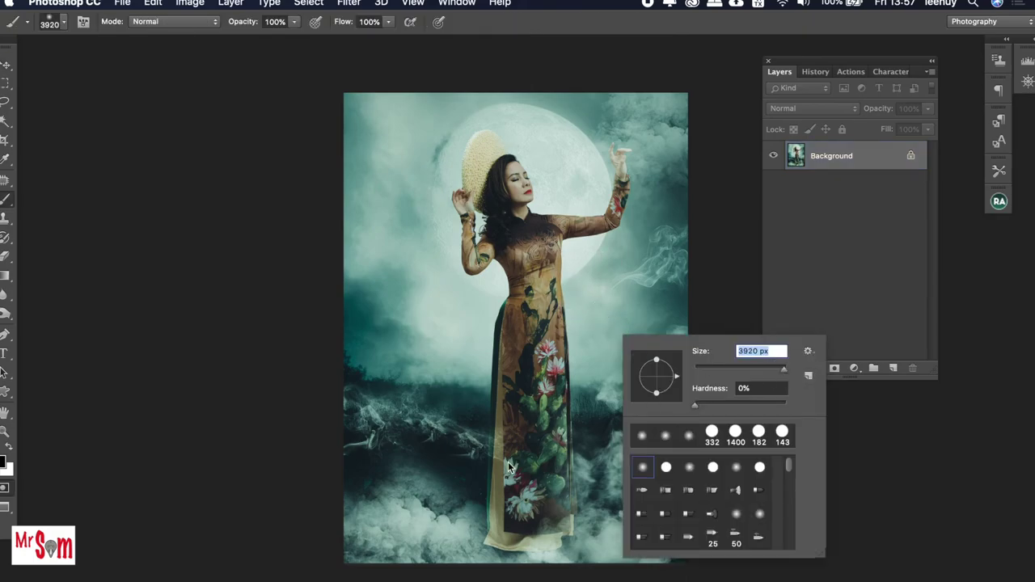
pyautogui.moveTo(779, 373); pyautogui.dragTo(775, 372)
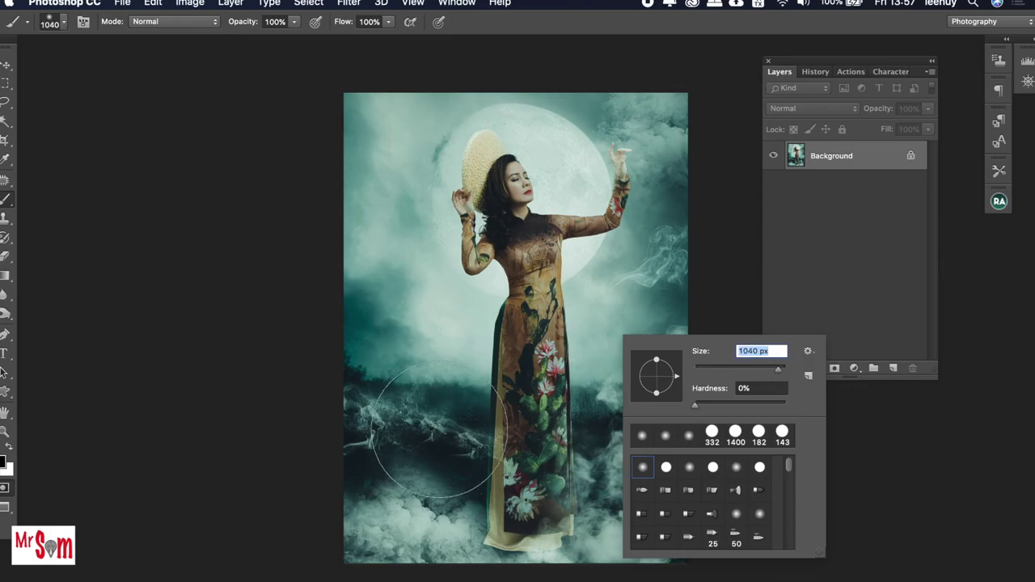
pyautogui.moveTo(348, 369)
pyautogui.mouseDown()
pyautogui.moveTo(404, 526)
pyautogui.moveTo(404, 450)
pyautogui.moveTo(693, 450)
pyautogui.moveTo(647, 434)
pyautogui.moveTo(751, 179)
pyautogui.mouseUp()
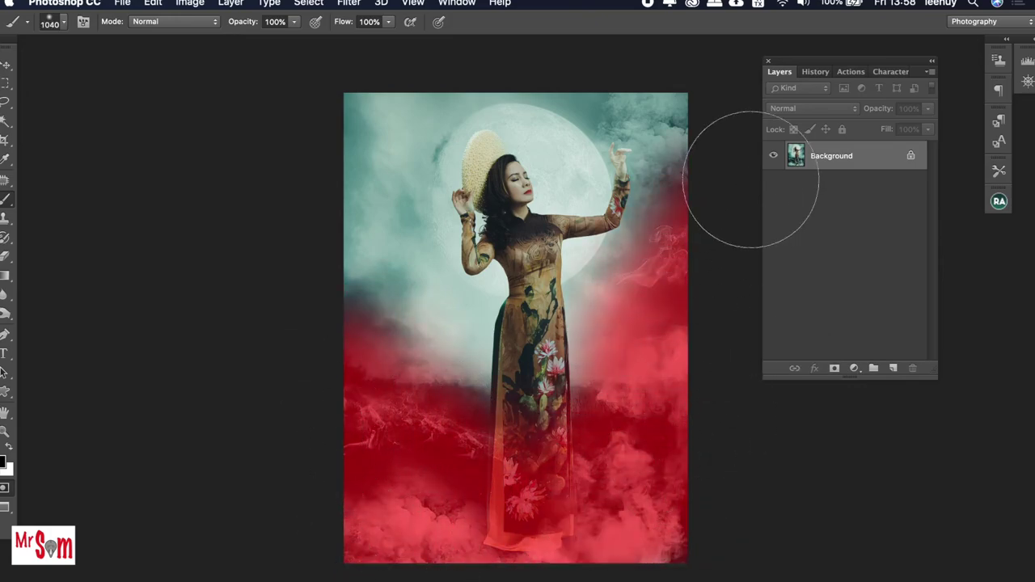
pyautogui.moveTo(734, 92)
pyautogui.mouseDown()
pyautogui.moveTo(671, 63)
pyautogui.moveTo(415, 22)
pyautogui.moveTo(296, 157)
pyautogui.moveTo(273, 296)
pyautogui.mouseUp()
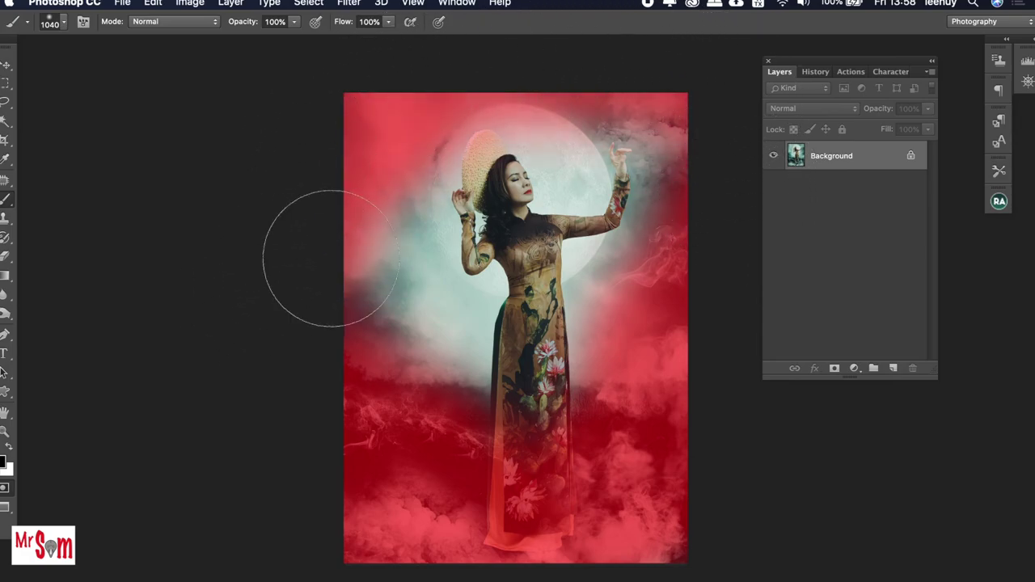
pyautogui.press('q')
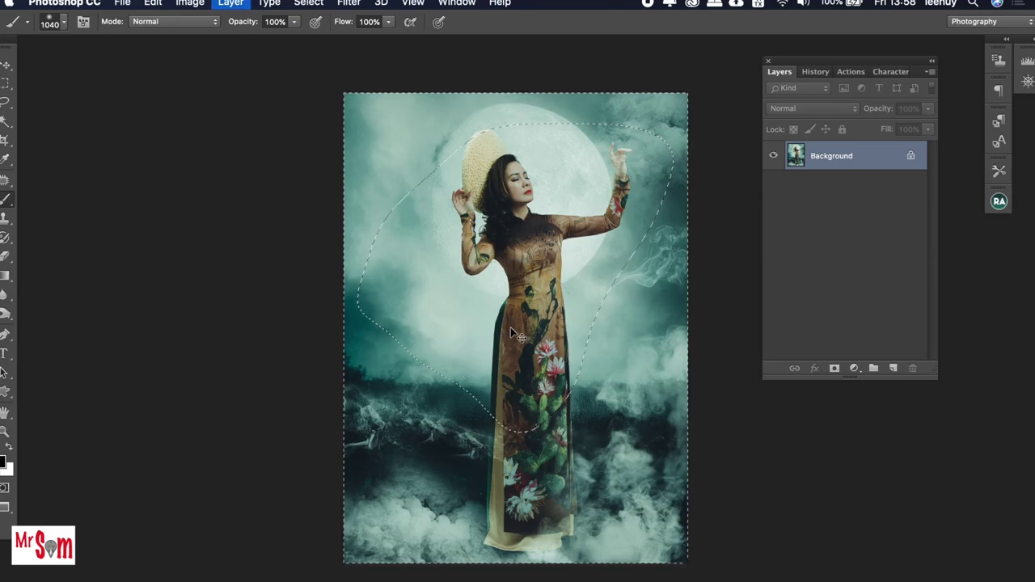
pyautogui.hotkey('ctrl', 'j')
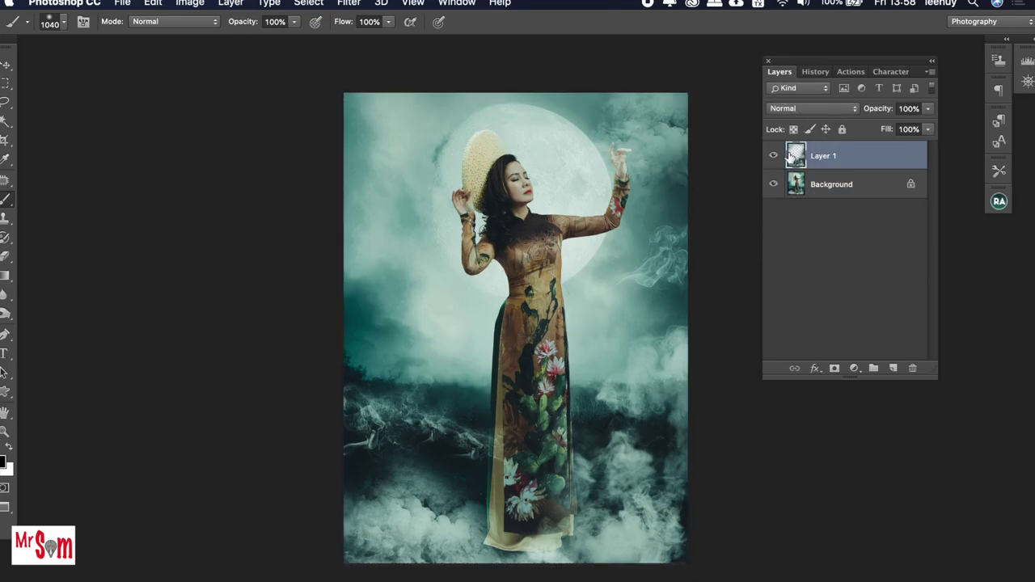
# Step: Apply Levels with a midtone gamma of 0.83 to Layer 1, checking the before/after preview
pyautogui.hotkey('ctrl', 'l')
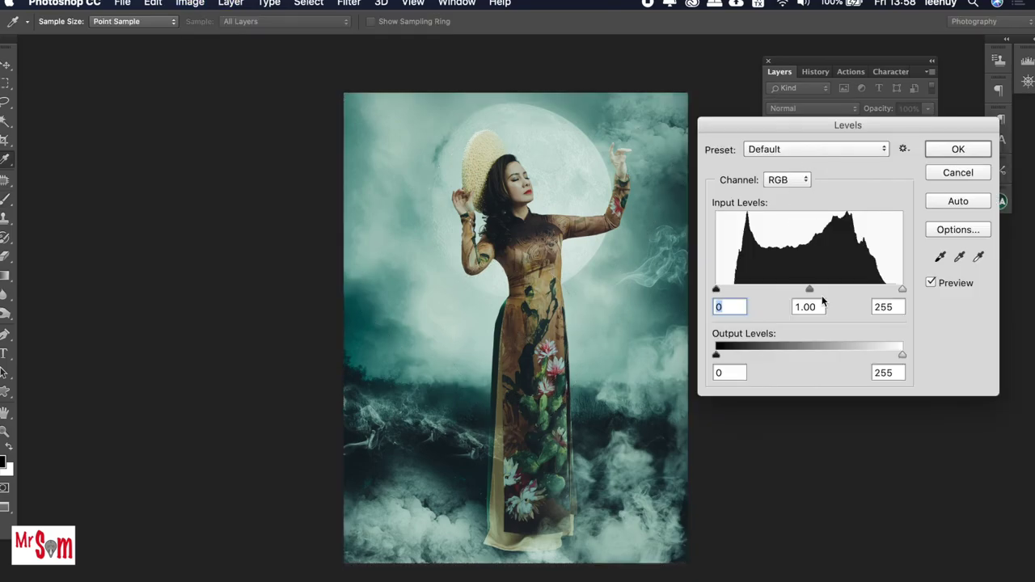
pyautogui.moveTo(809, 288)
pyautogui.mouseDown()
pyautogui.moveTo(835, 294)
pyautogui.moveTo(821, 294)
pyautogui.mouseUp()
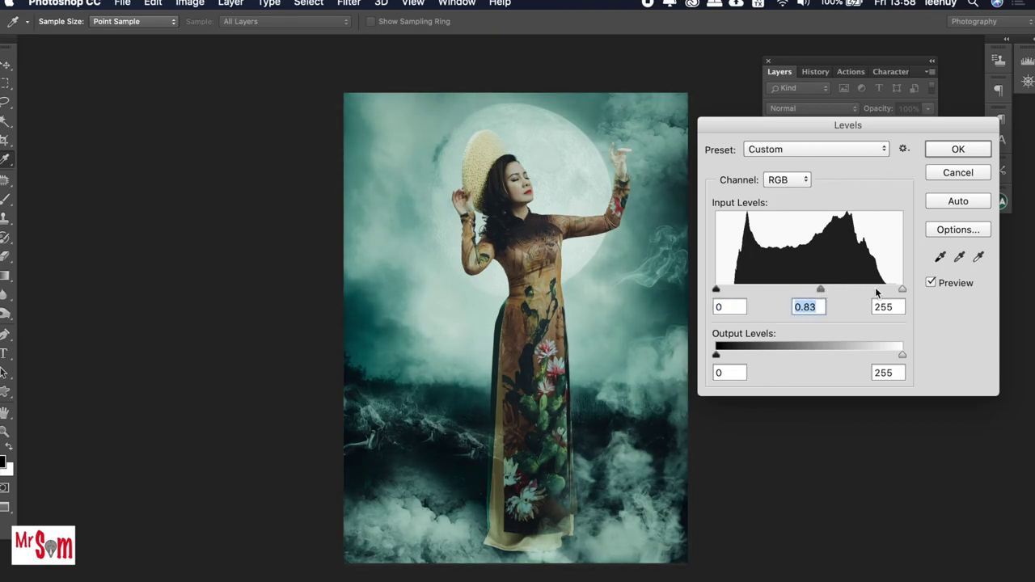
pyautogui.click(931, 283)
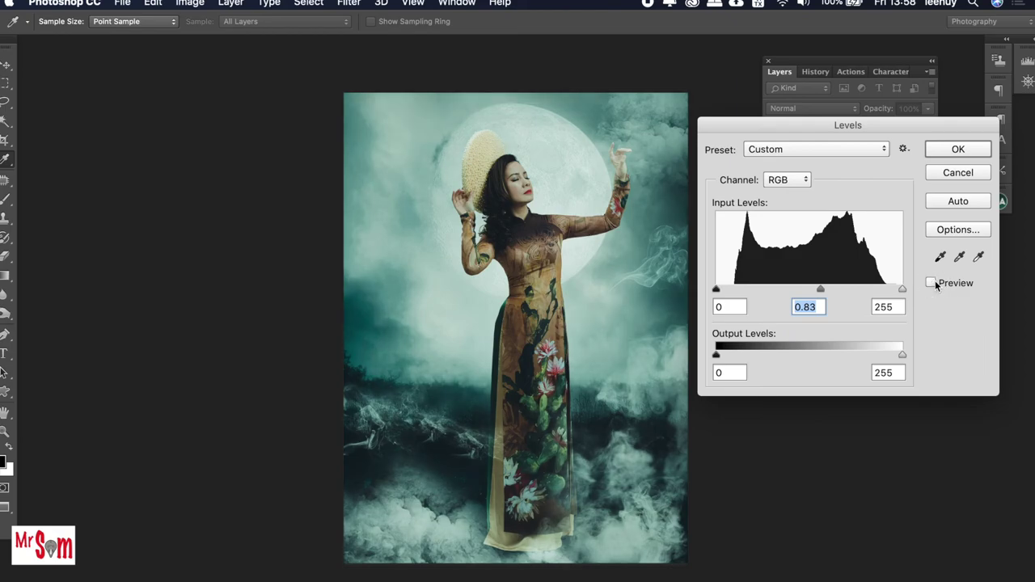
pyautogui.click(931, 283)
pyautogui.click(930, 283)
pyautogui.click(928, 283)
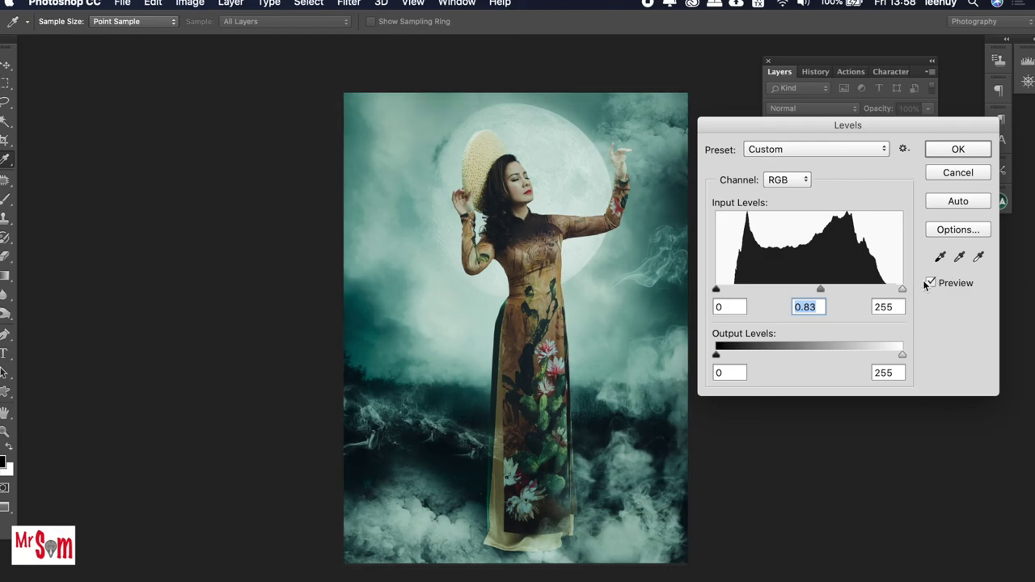
pyautogui.click(958, 150)
# Step: Apply a Gaussian Blur with a radius of about 2.1 pixels to Layer 1, comparing with preview off
pyautogui.hotkey('ctrl', 't')
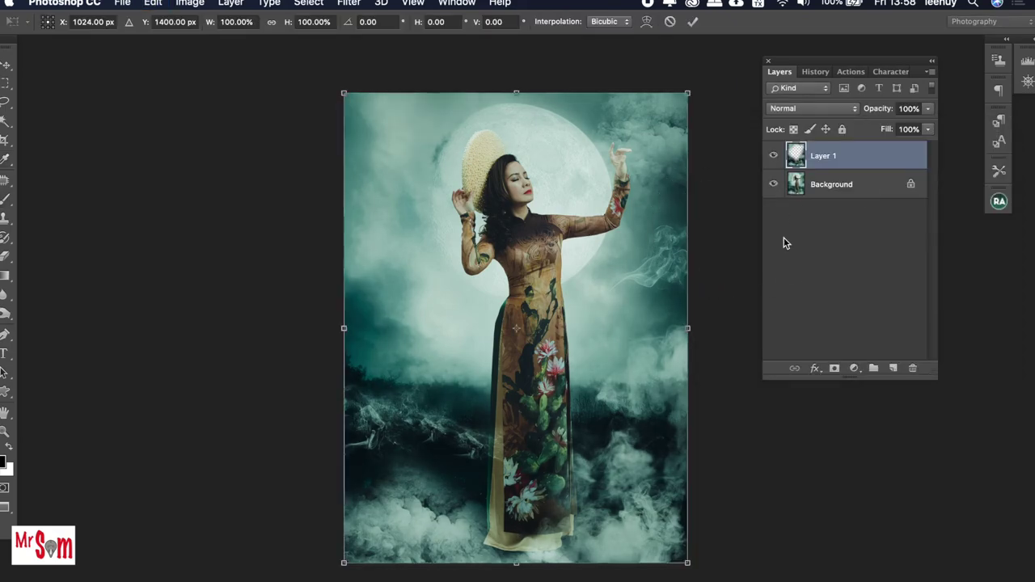
pyautogui.press('Return')
pyautogui.press('b')
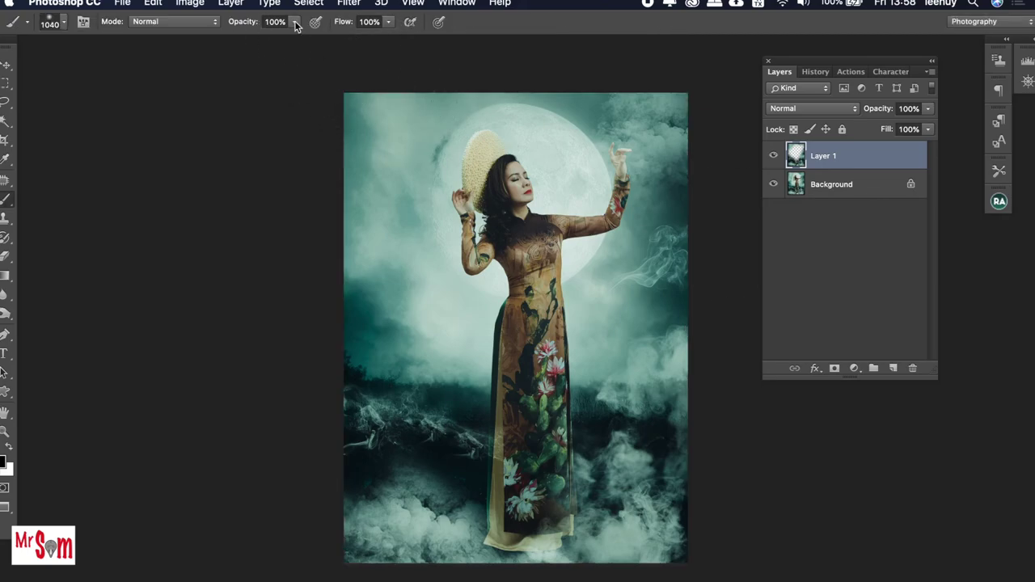
pyautogui.click(348, 4)
pyautogui.moveTo(352, 161)
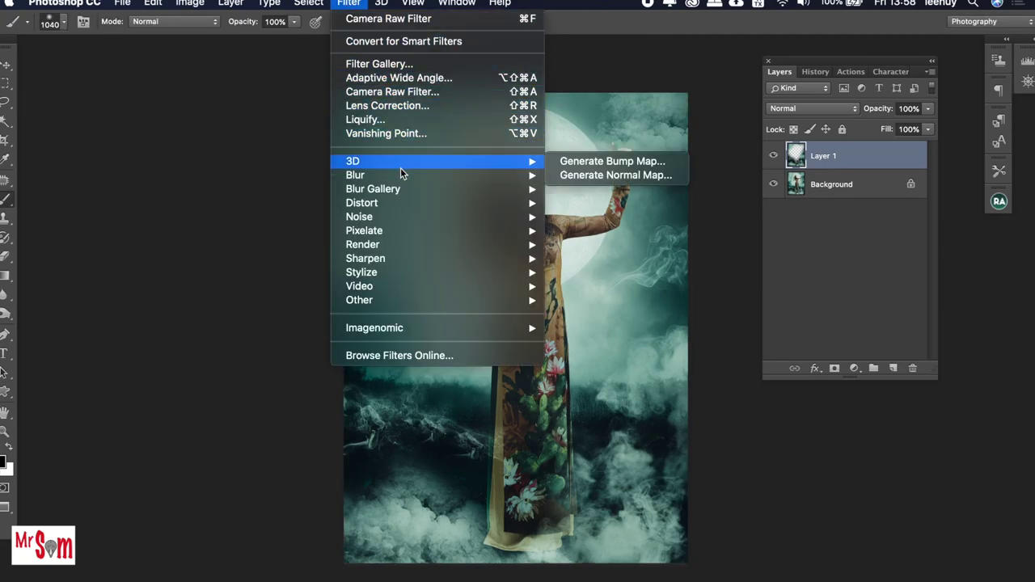
pyautogui.click(634, 233)
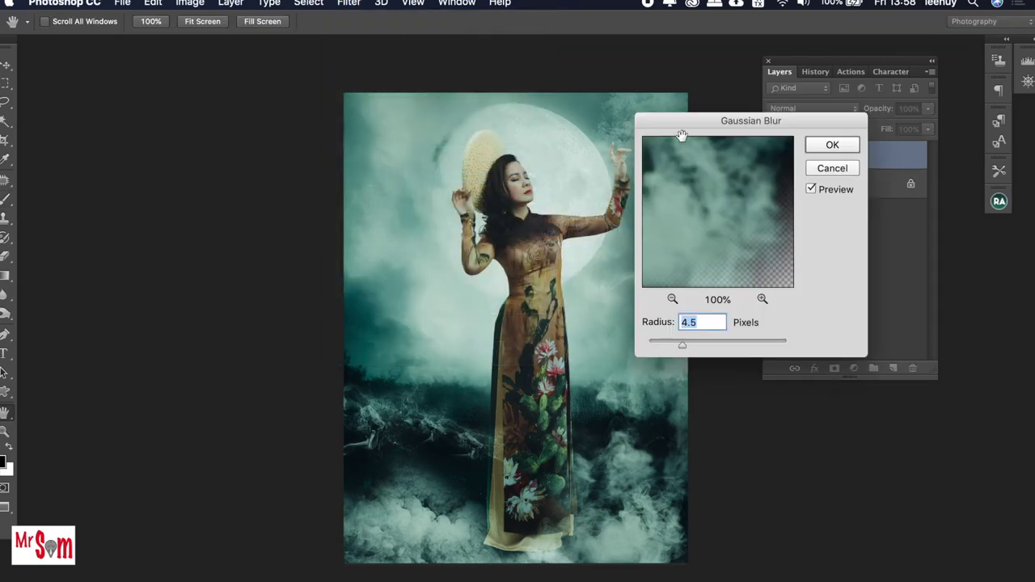
pyautogui.moveTo(696, 129); pyautogui.dragTo(832, 125)
pyautogui.moveTo(822, 338); pyautogui.dragTo(805, 340)
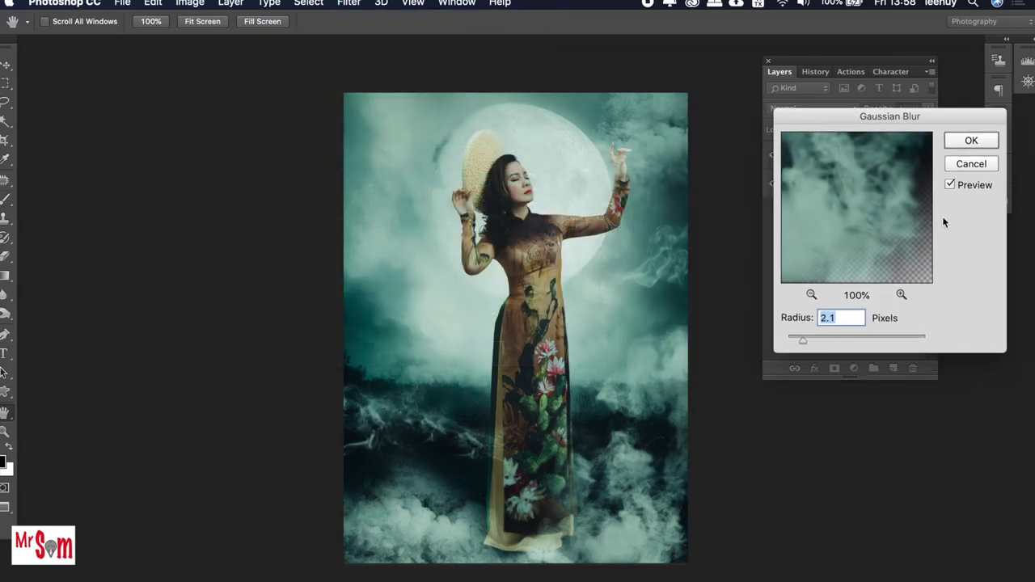
pyautogui.click(975, 185)
pyautogui.click(975, 186)
pyautogui.click(971, 141)
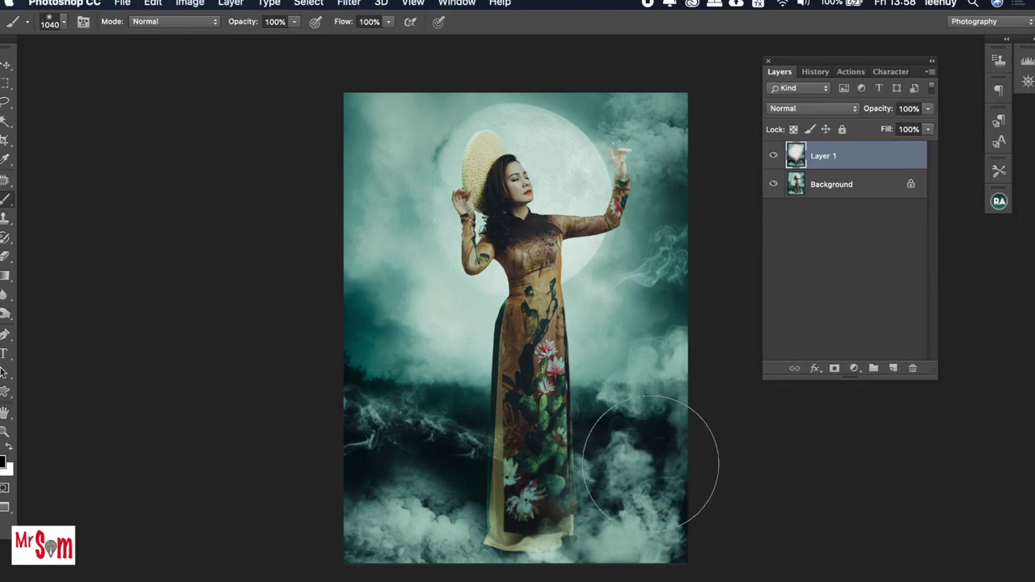
# Step: Toggle Layer 1's visibility to compare the blurred smoke against the unblurred background
pyautogui.press('v')
pyautogui.scroll(1, 635, 461)
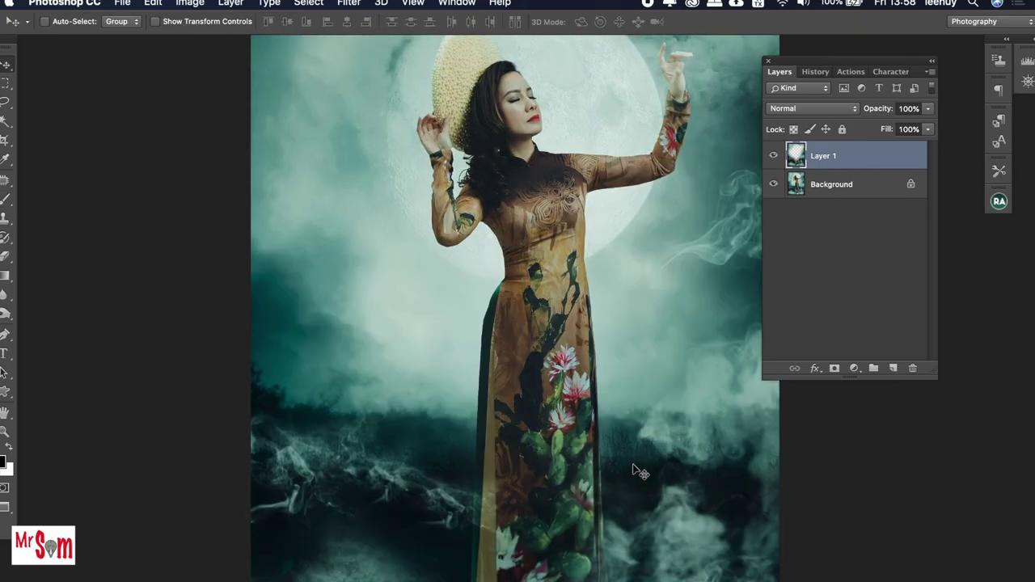
pyautogui.scroll(-2, 635, 473)
pyautogui.click(774, 156)
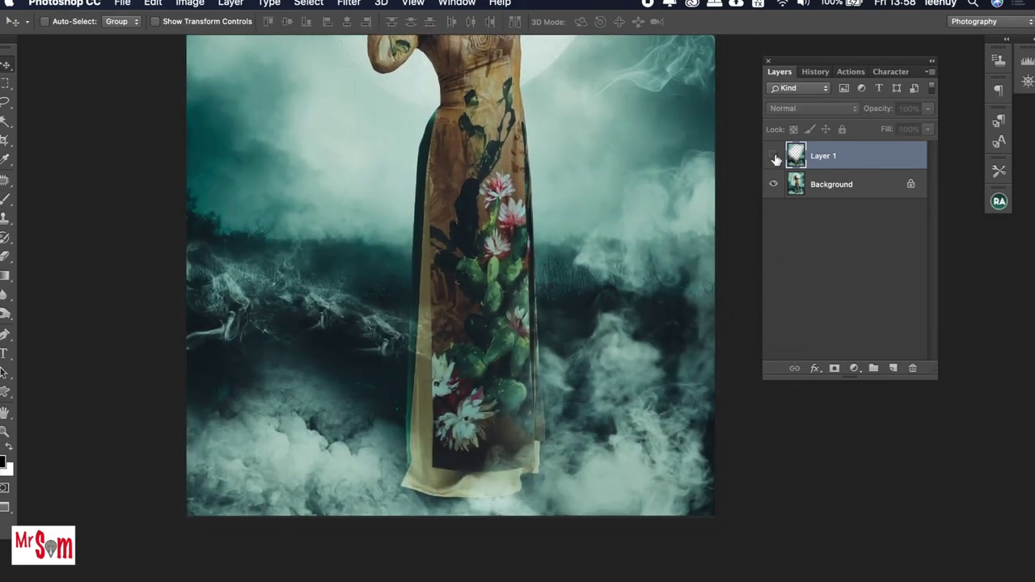
pyautogui.click(774, 156)
pyautogui.click(773, 156)
pyautogui.click(774, 156)
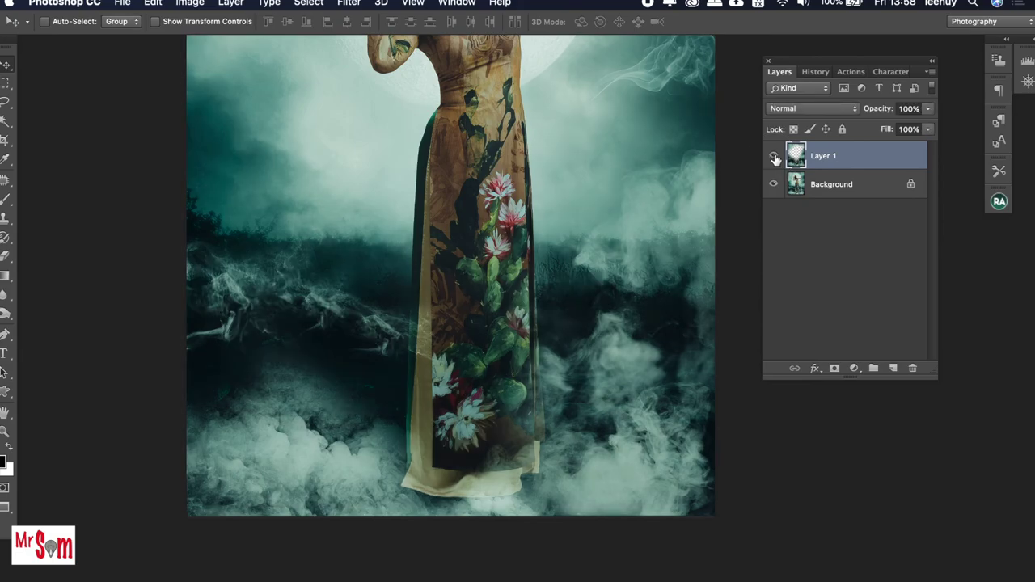
pyautogui.scroll(-2, 608, 275)
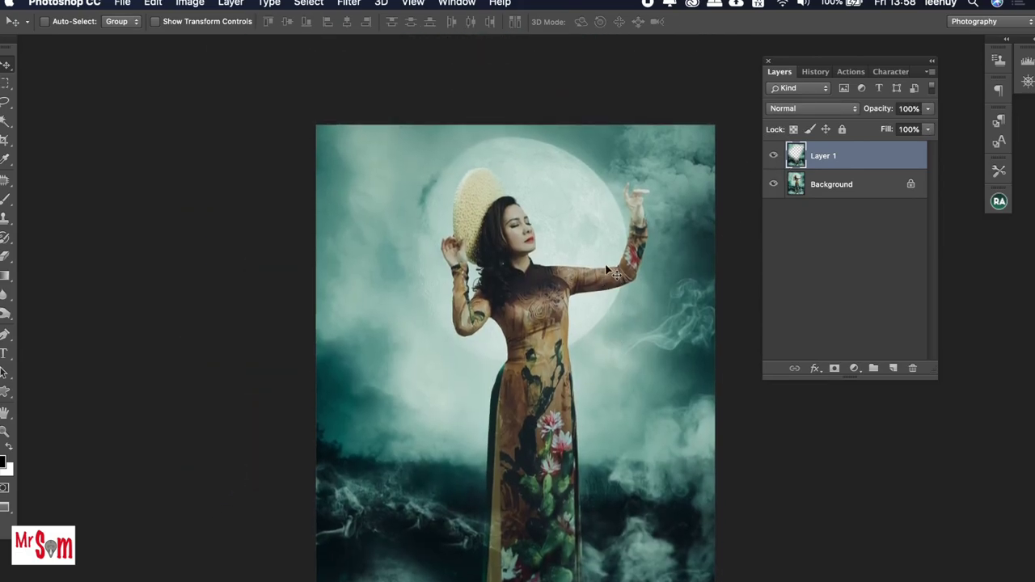
pyautogui.scroll(-2, 608, 273)
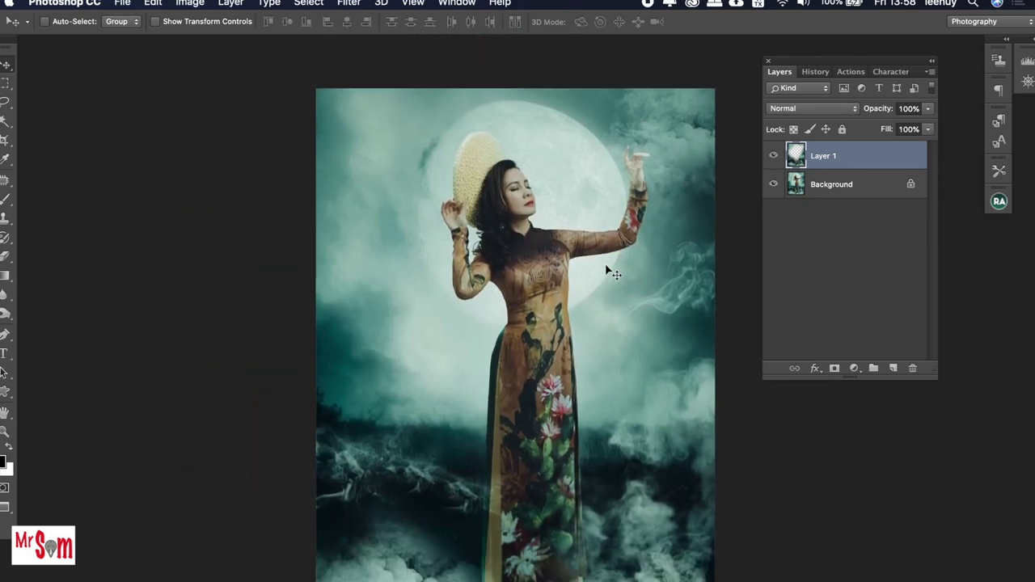
pyautogui.scroll(-1, 606, 267)
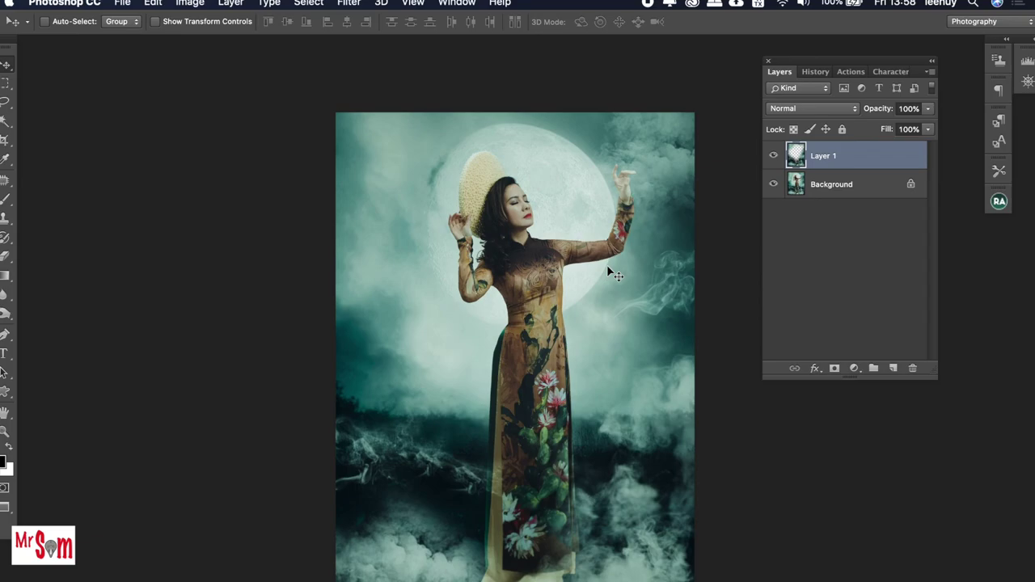
# Step: Zoom in to inspect the composite, zoom back out, and merge Layer 1 down into Background
pyautogui.hotkey('ctrl', '+')
pyautogui.hotkey('ctrl', '-')
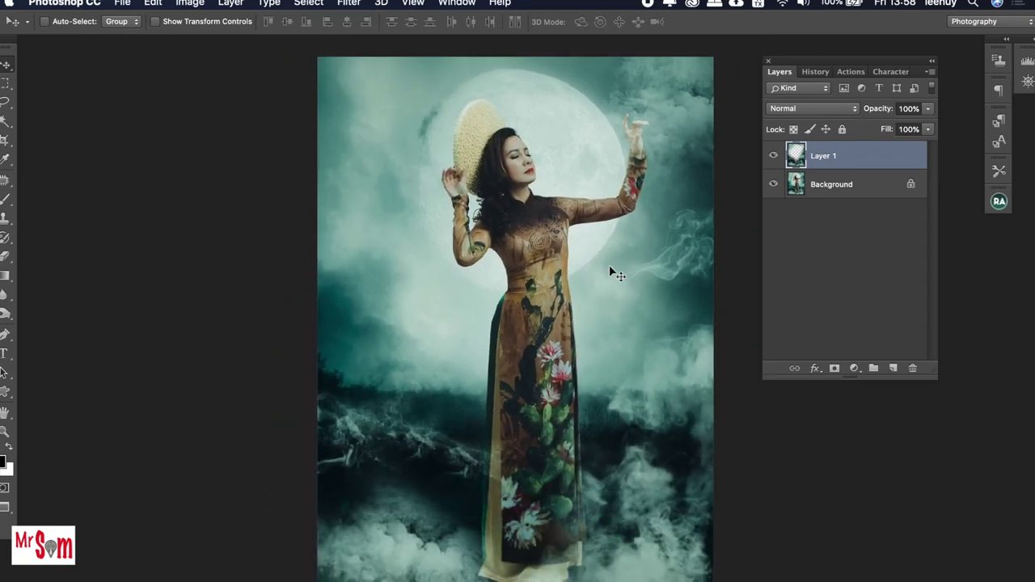
pyautogui.hotkey('ctrl', '+')
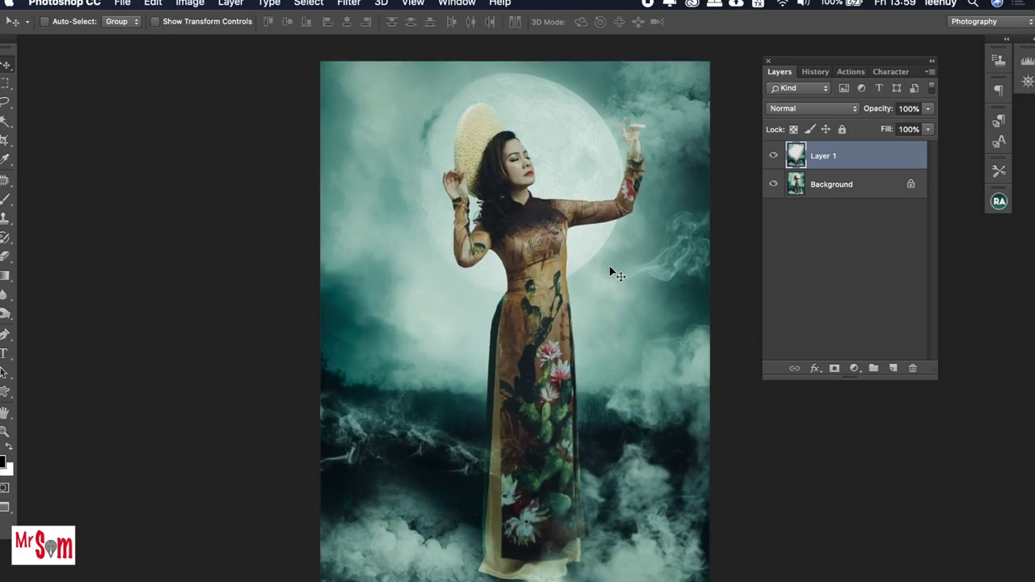
pyautogui.hotkey('ctrl', '+')
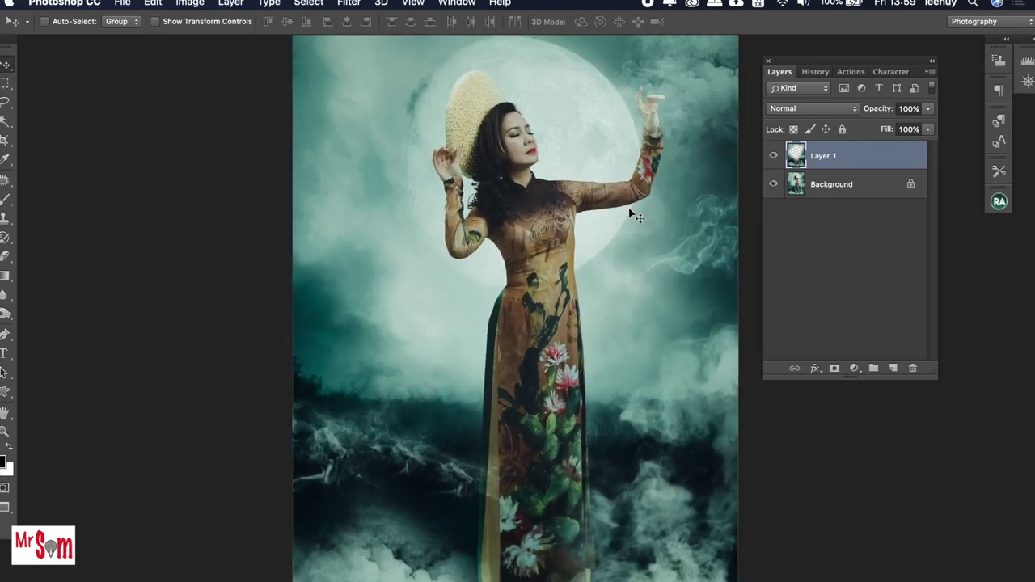
pyautogui.hotkey('ctrl', '-')
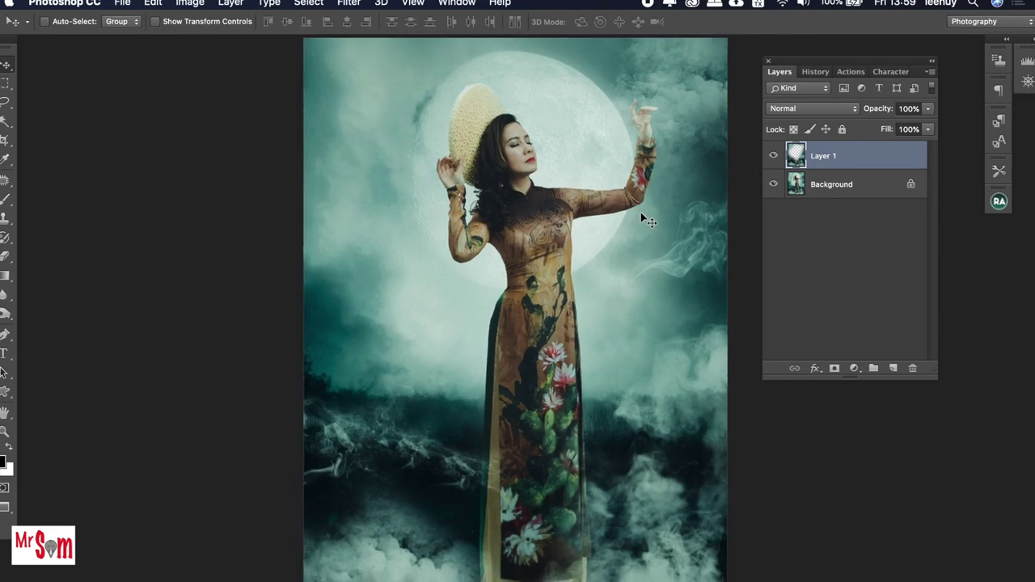
pyautogui.hotkey('ctrl', '-')
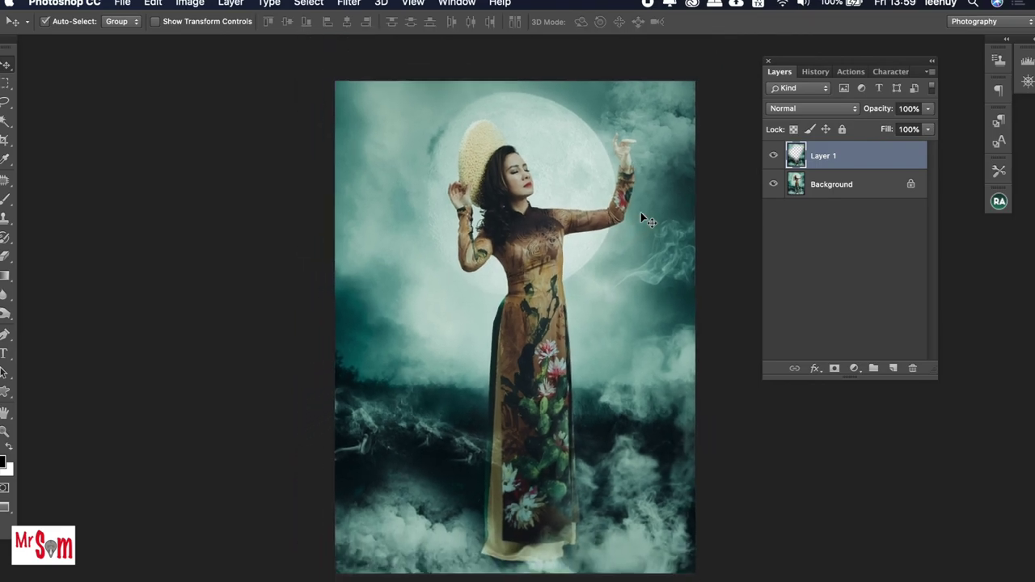
pyautogui.hotkey('ctrl', 'e')
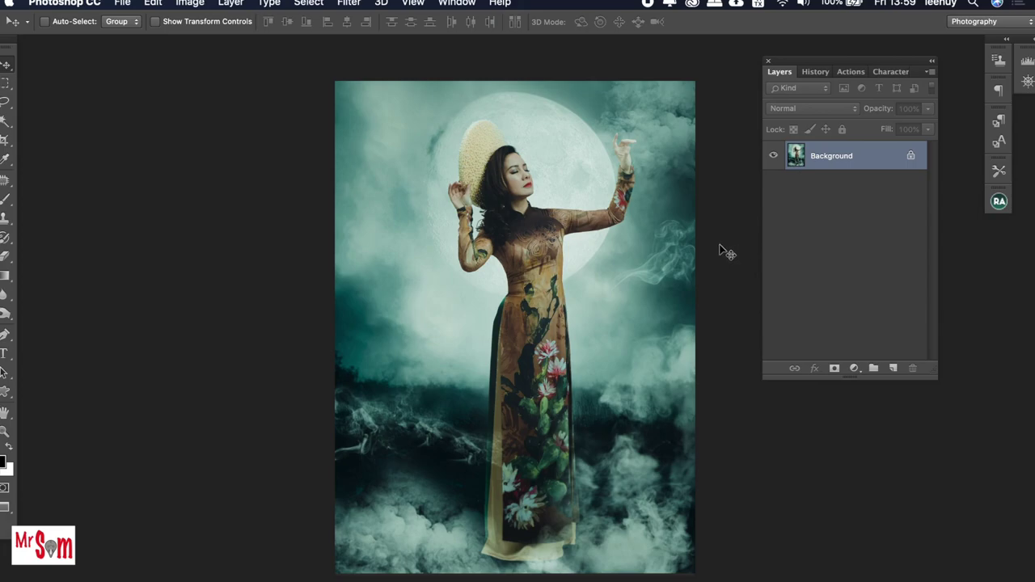
# Step: Preview the composite full-screen on black with panels hidden and Fit on Screen
pyautogui.press('Tab')
pyautogui.press('f')
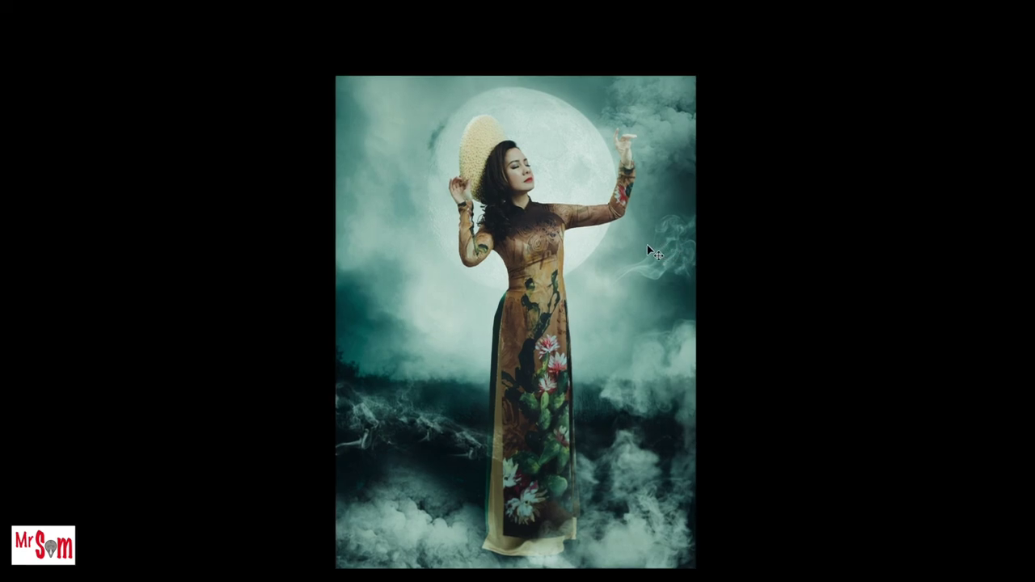
pyautogui.rightClick(635, 246)
pyautogui.click(661, 245)
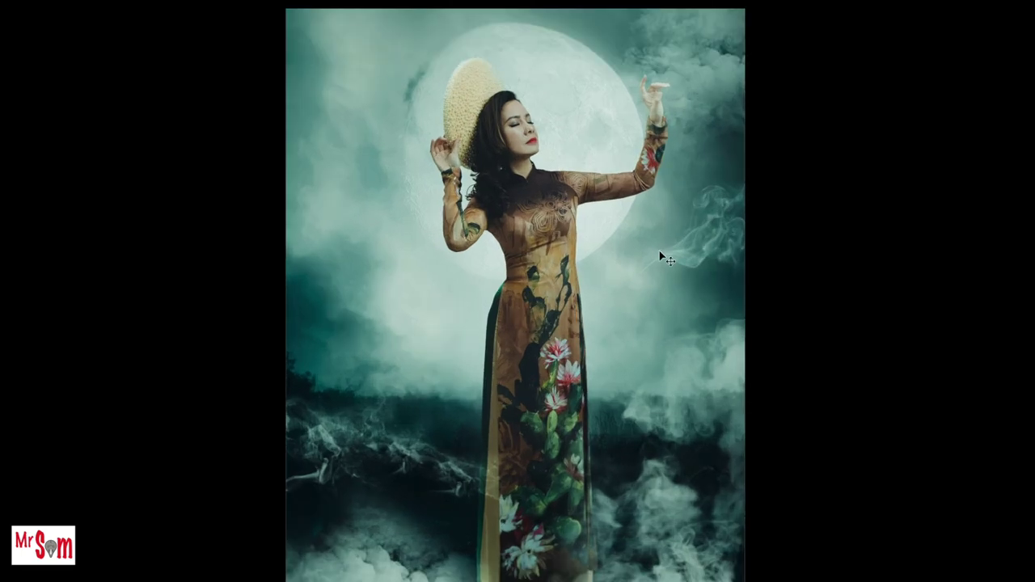
pyautogui.press('Tab')
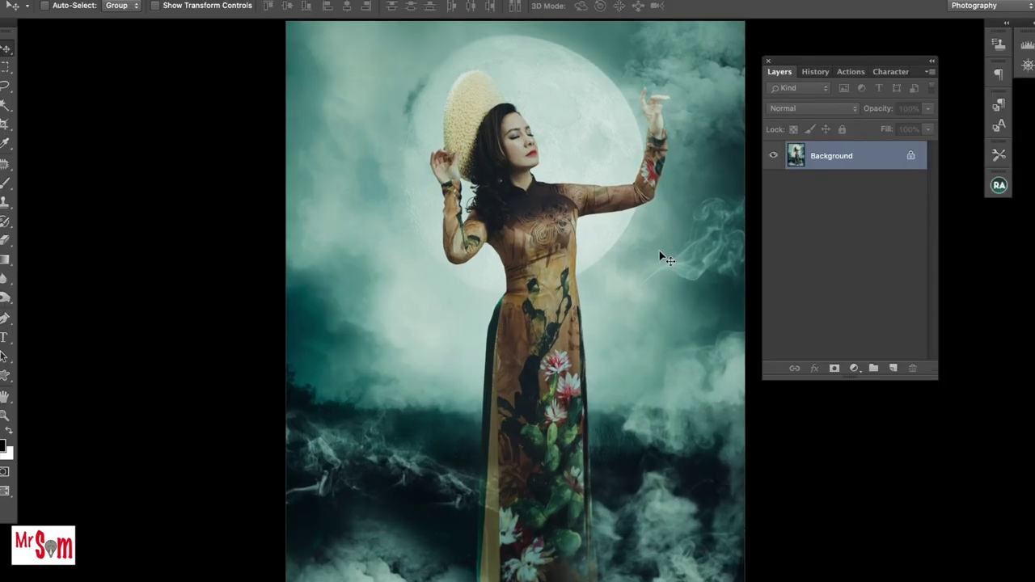
pyautogui.press('Tab')
pyautogui.press('f')
pyautogui.press('f')
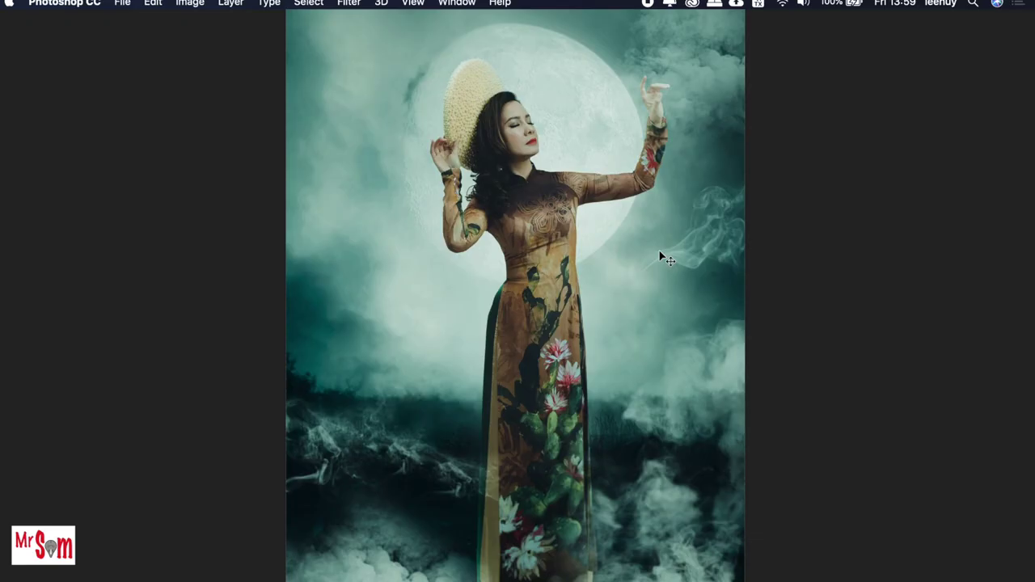
pyautogui.press('Tab')
pyautogui.press('Tab')
# Step: Fit the image on screen again, restore the normal view with panels, and switch to QuickTime Player
pyautogui.rightClick(652, 239)
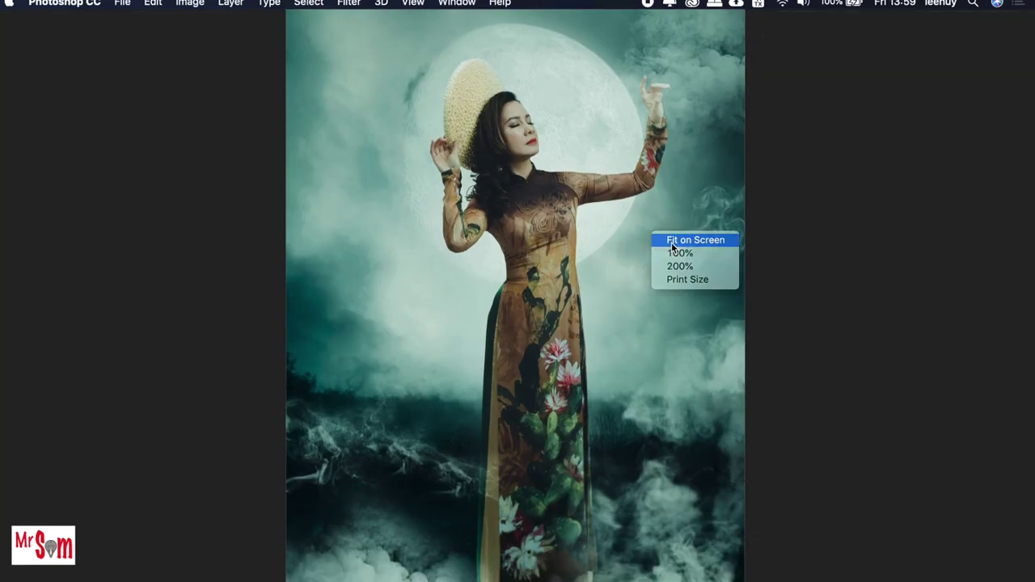
pyautogui.click(670, 242)
pyautogui.press('f')
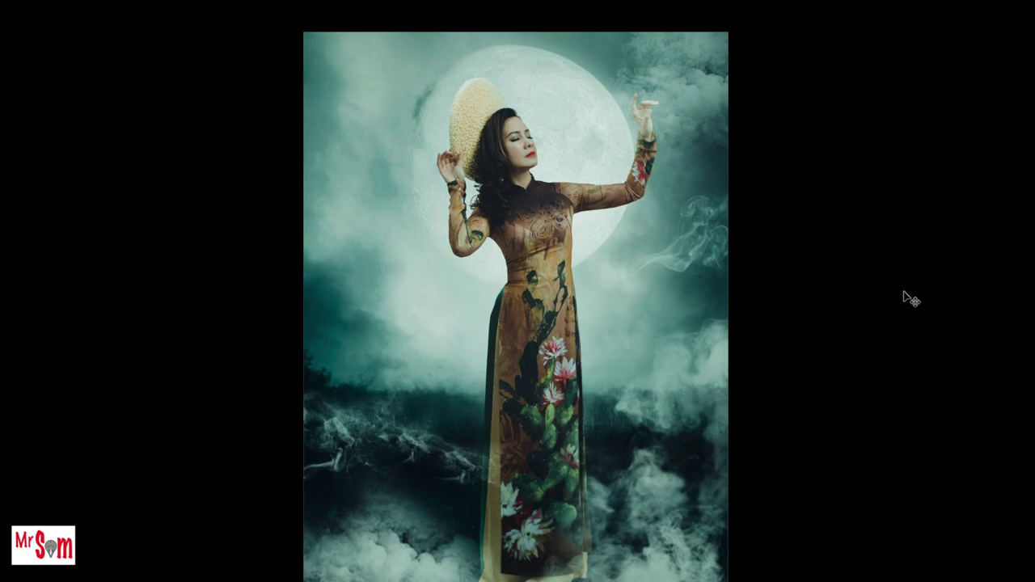
pyautogui.press('f')
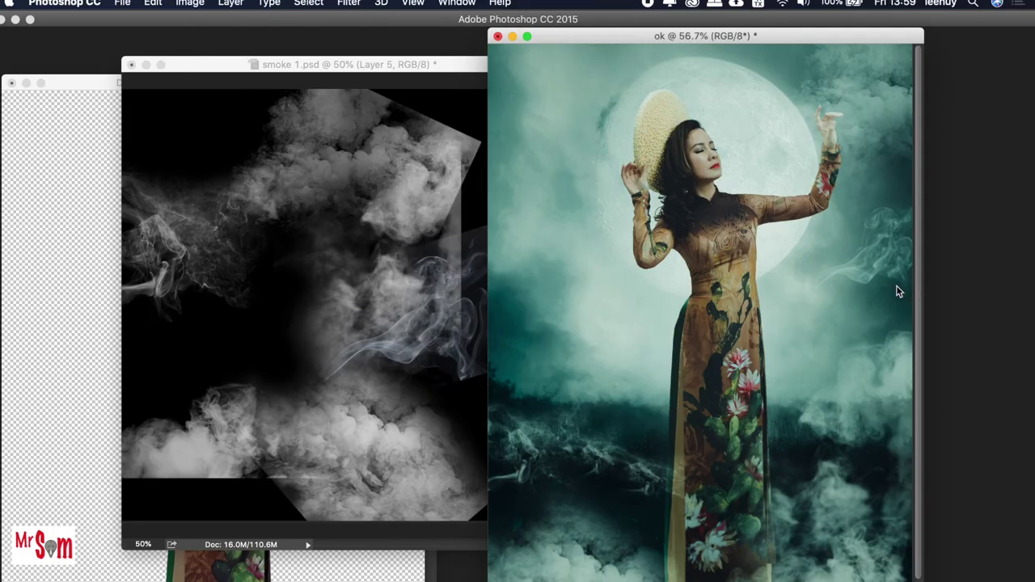
pyautogui.press('f')
pyautogui.press('Tab')
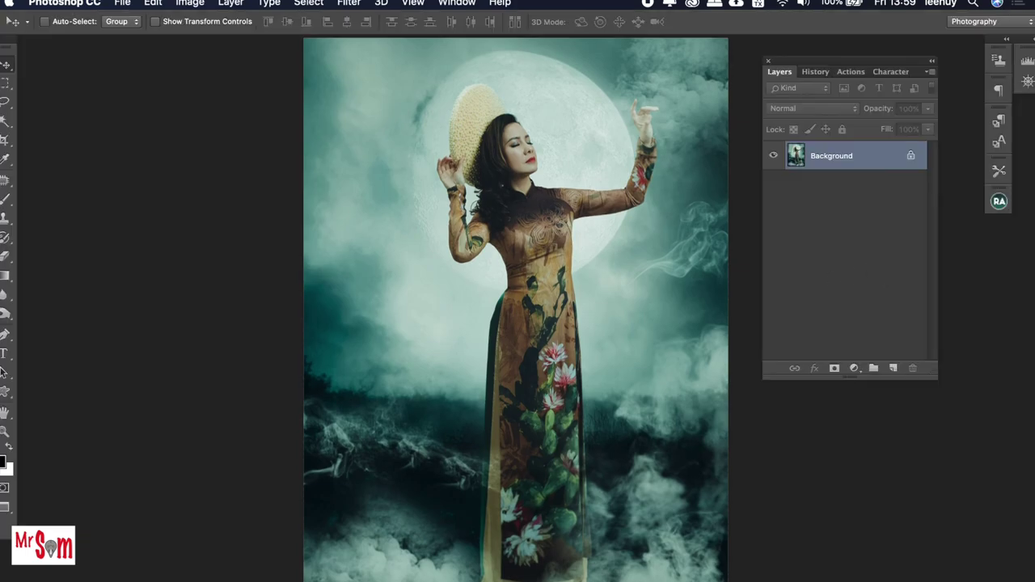
pyautogui.press('super+Tab')
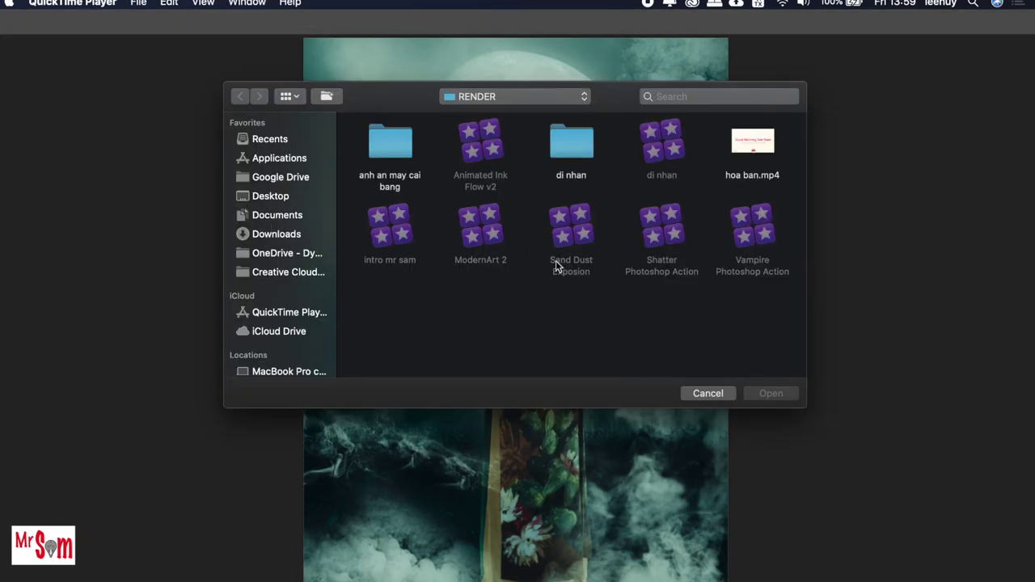